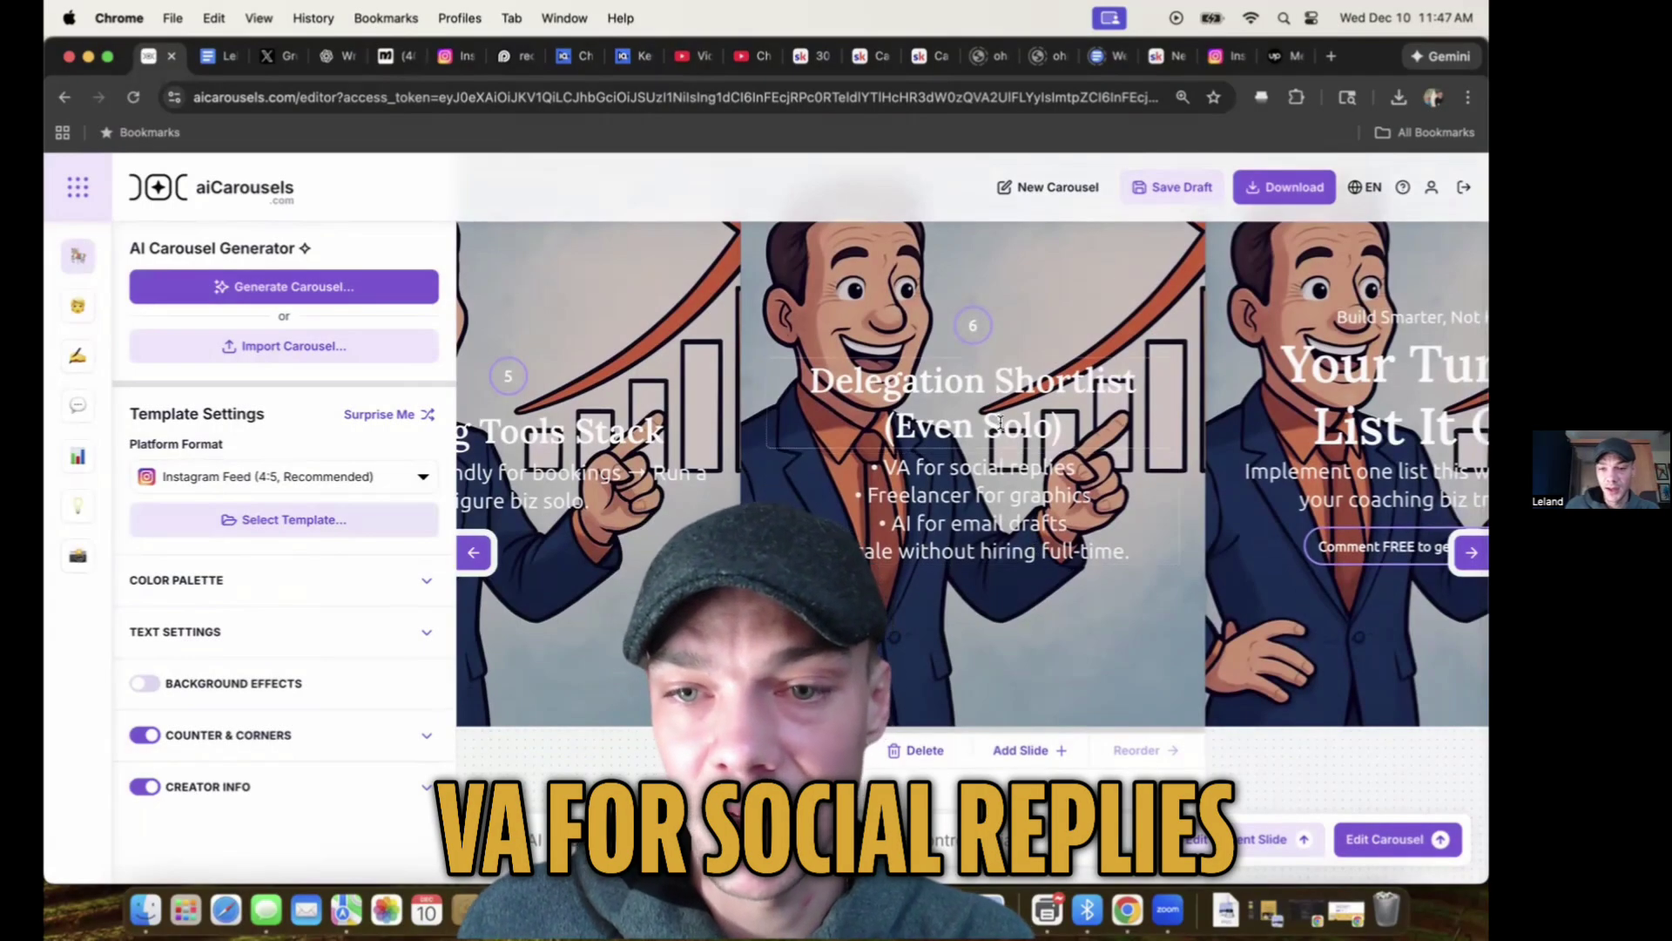
- Replace the bullet list on the "Delegation Shortlist (Even Solo)" slide with "Use AI for Everything"
scroll(986, 466, "down", 4)
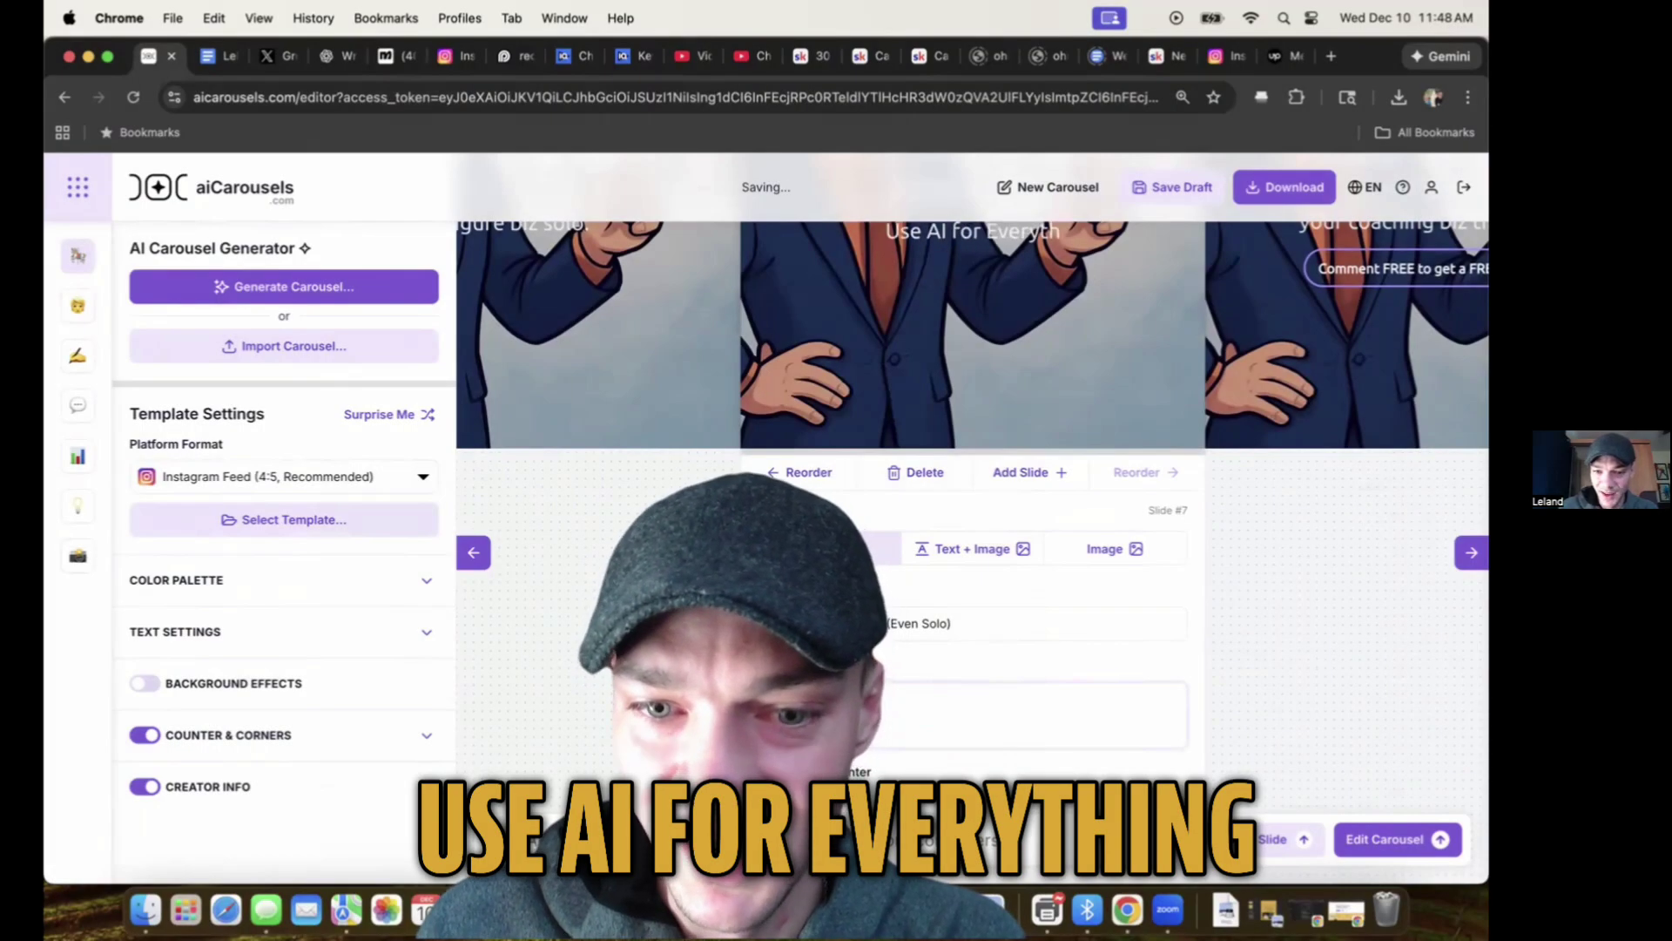
type("ing")
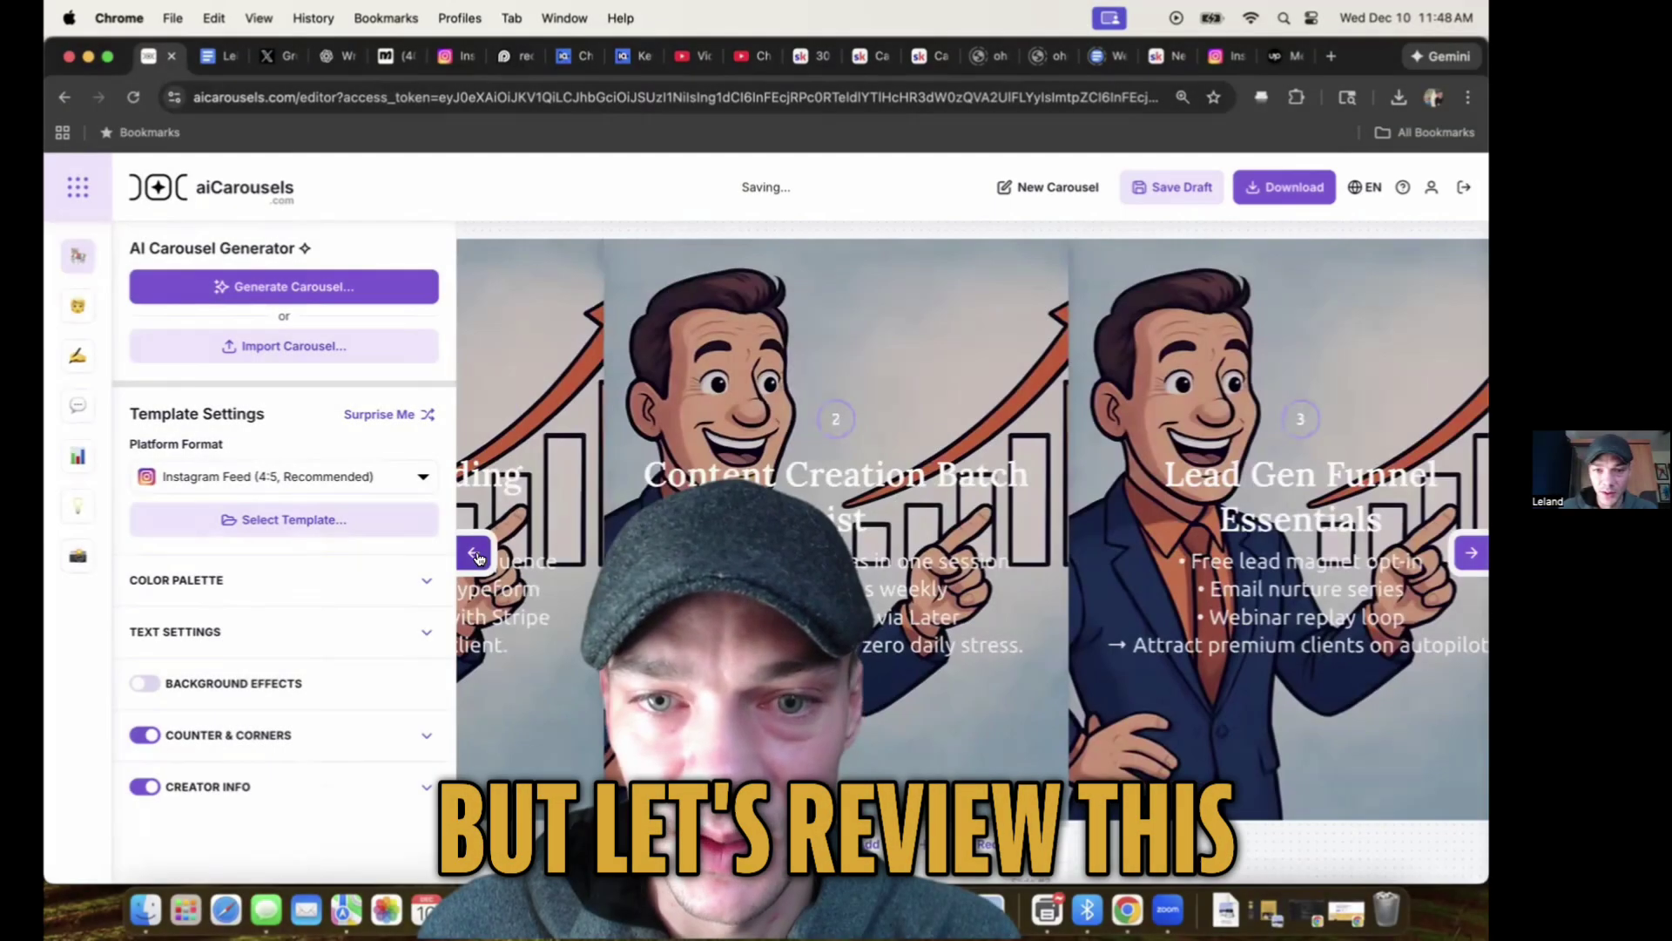
- Review the carousel from the intro slide and cut the "Webinar replay loop" bullet from the "Lead Gen Funnel Essentials" slide
left_click(477, 554)
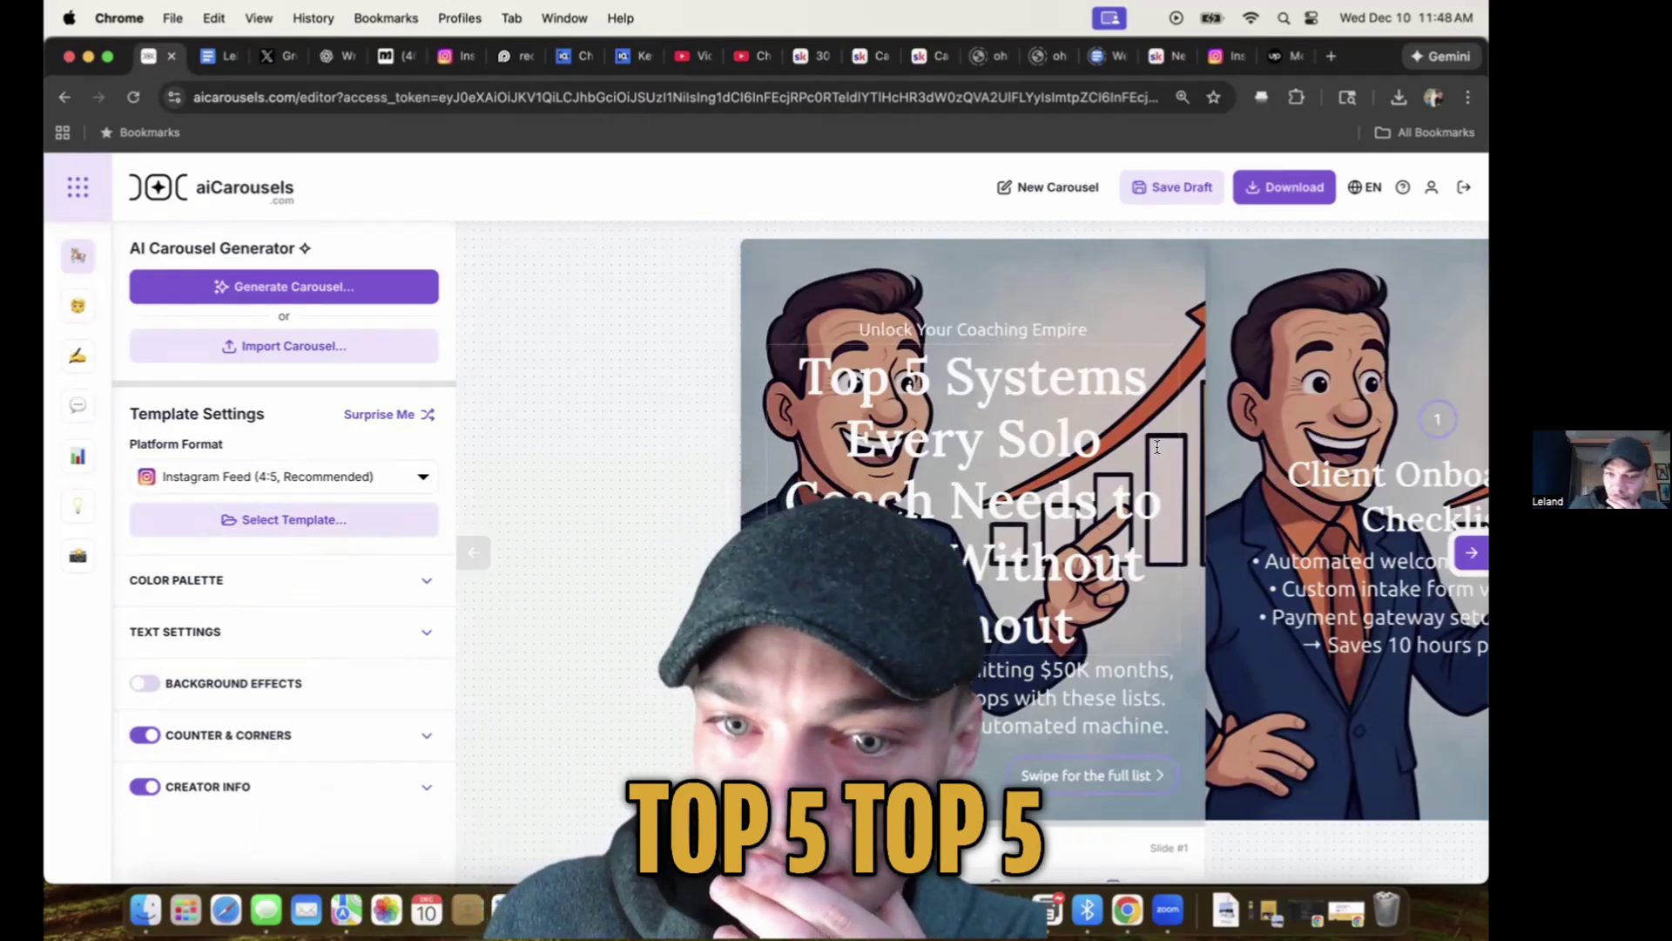
left_click(1469, 550)
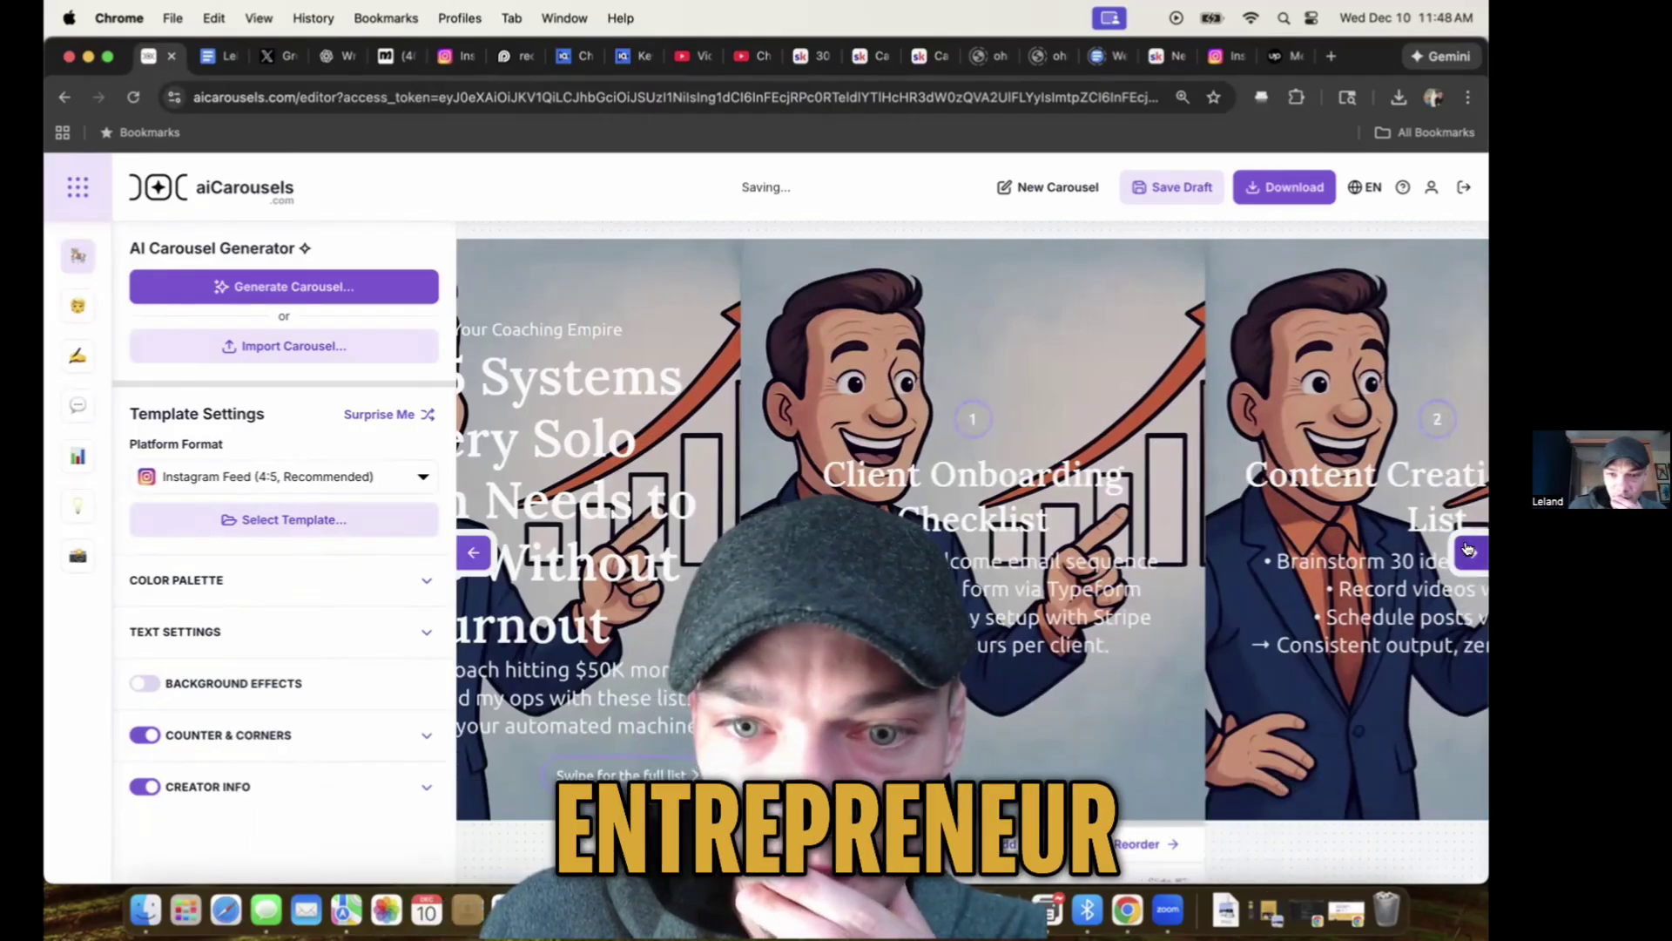
left_click(1469, 550)
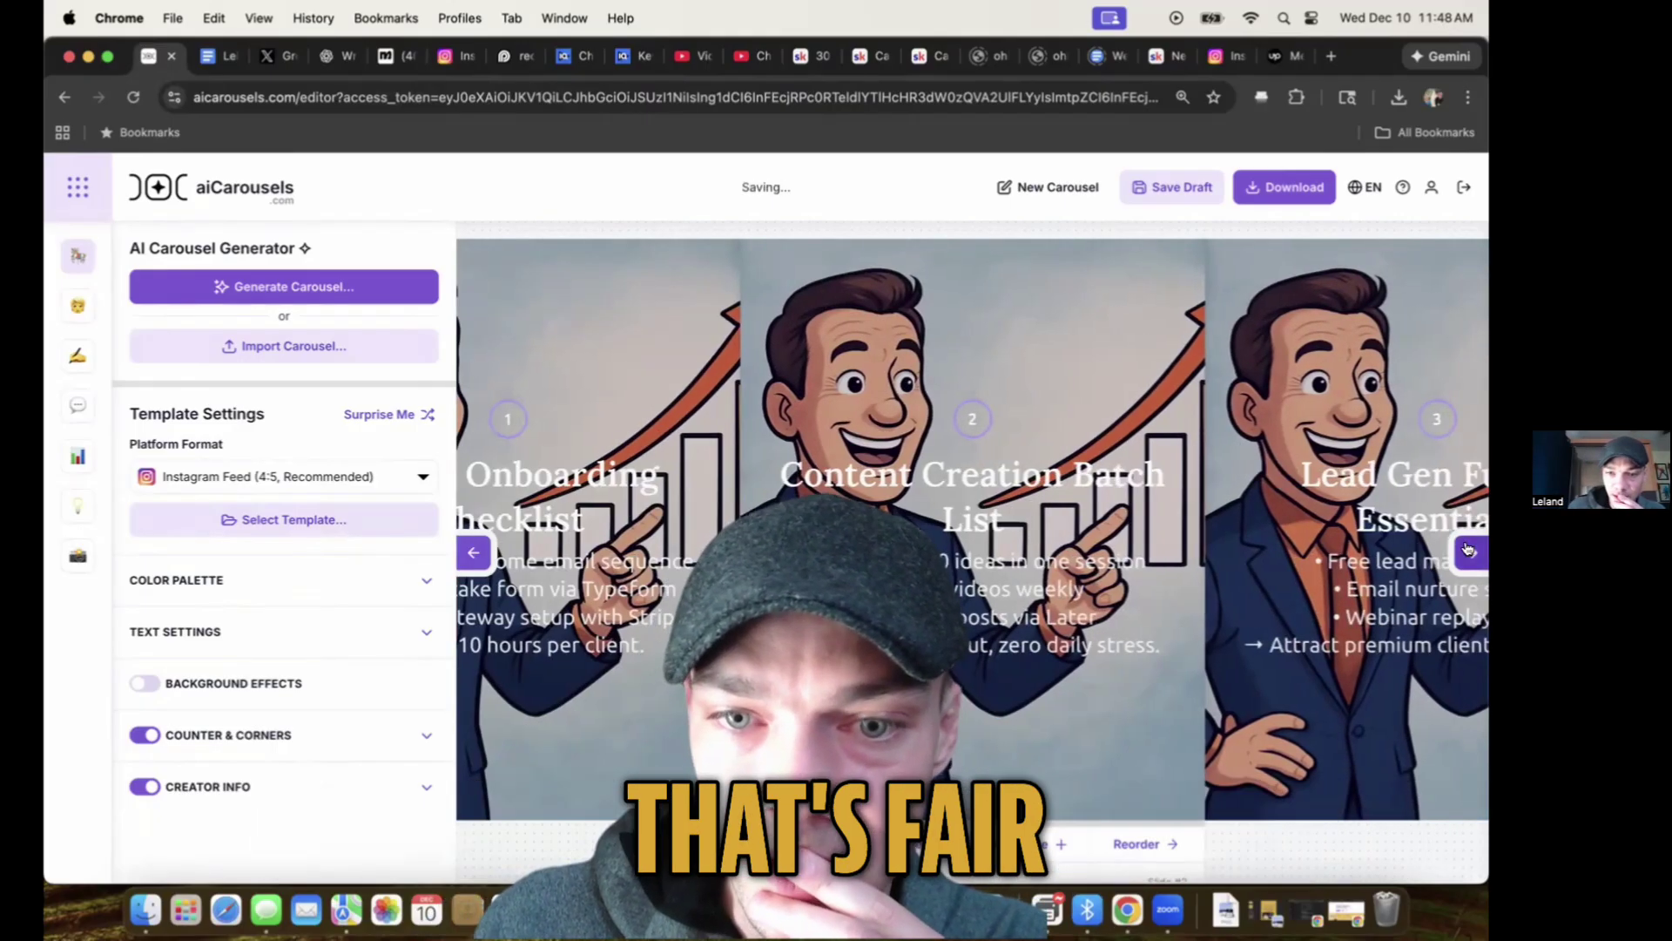
left_click(1469, 549)
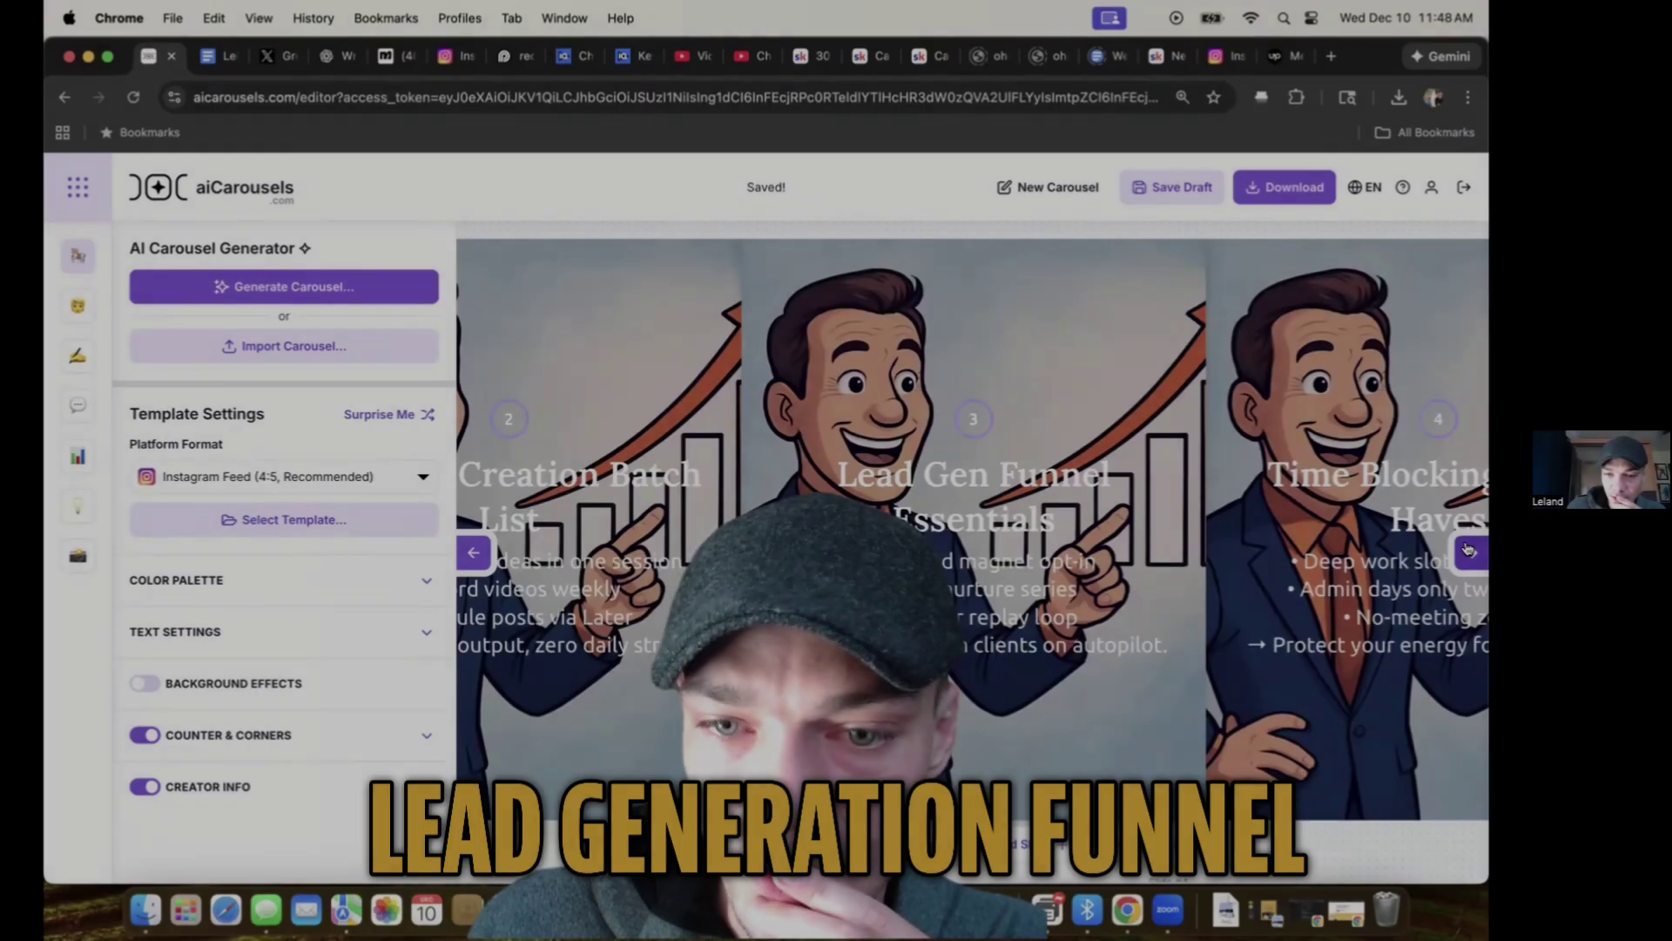
scroll(1073, 604, "down", 2)
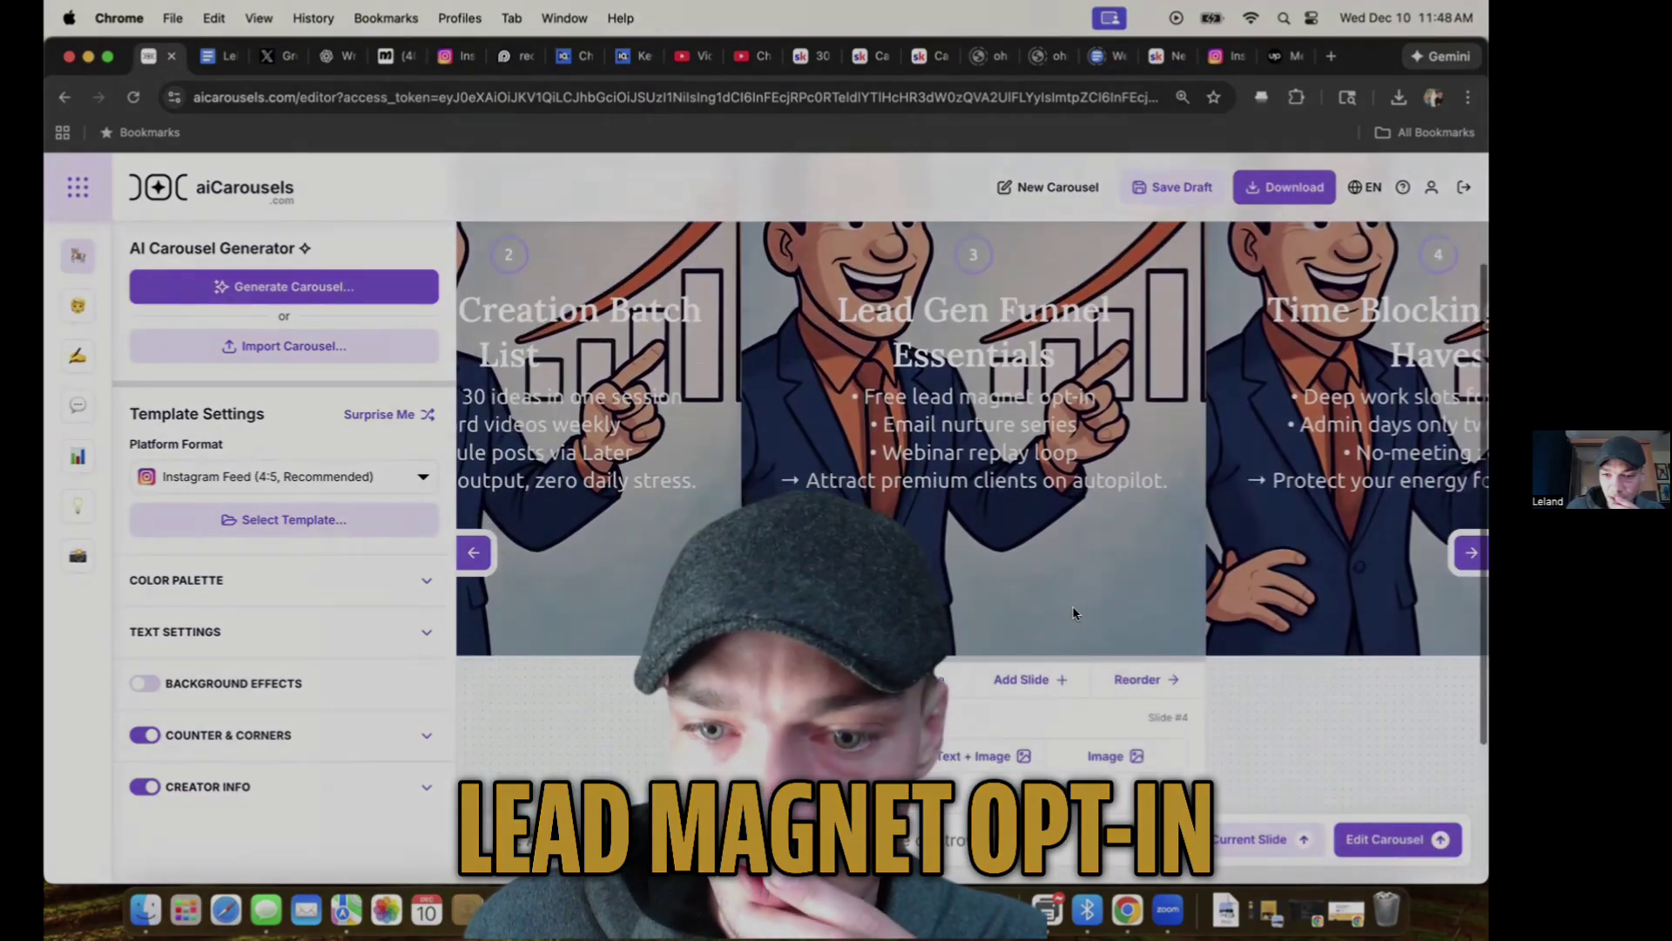
scroll(995, 421, "down", 5)
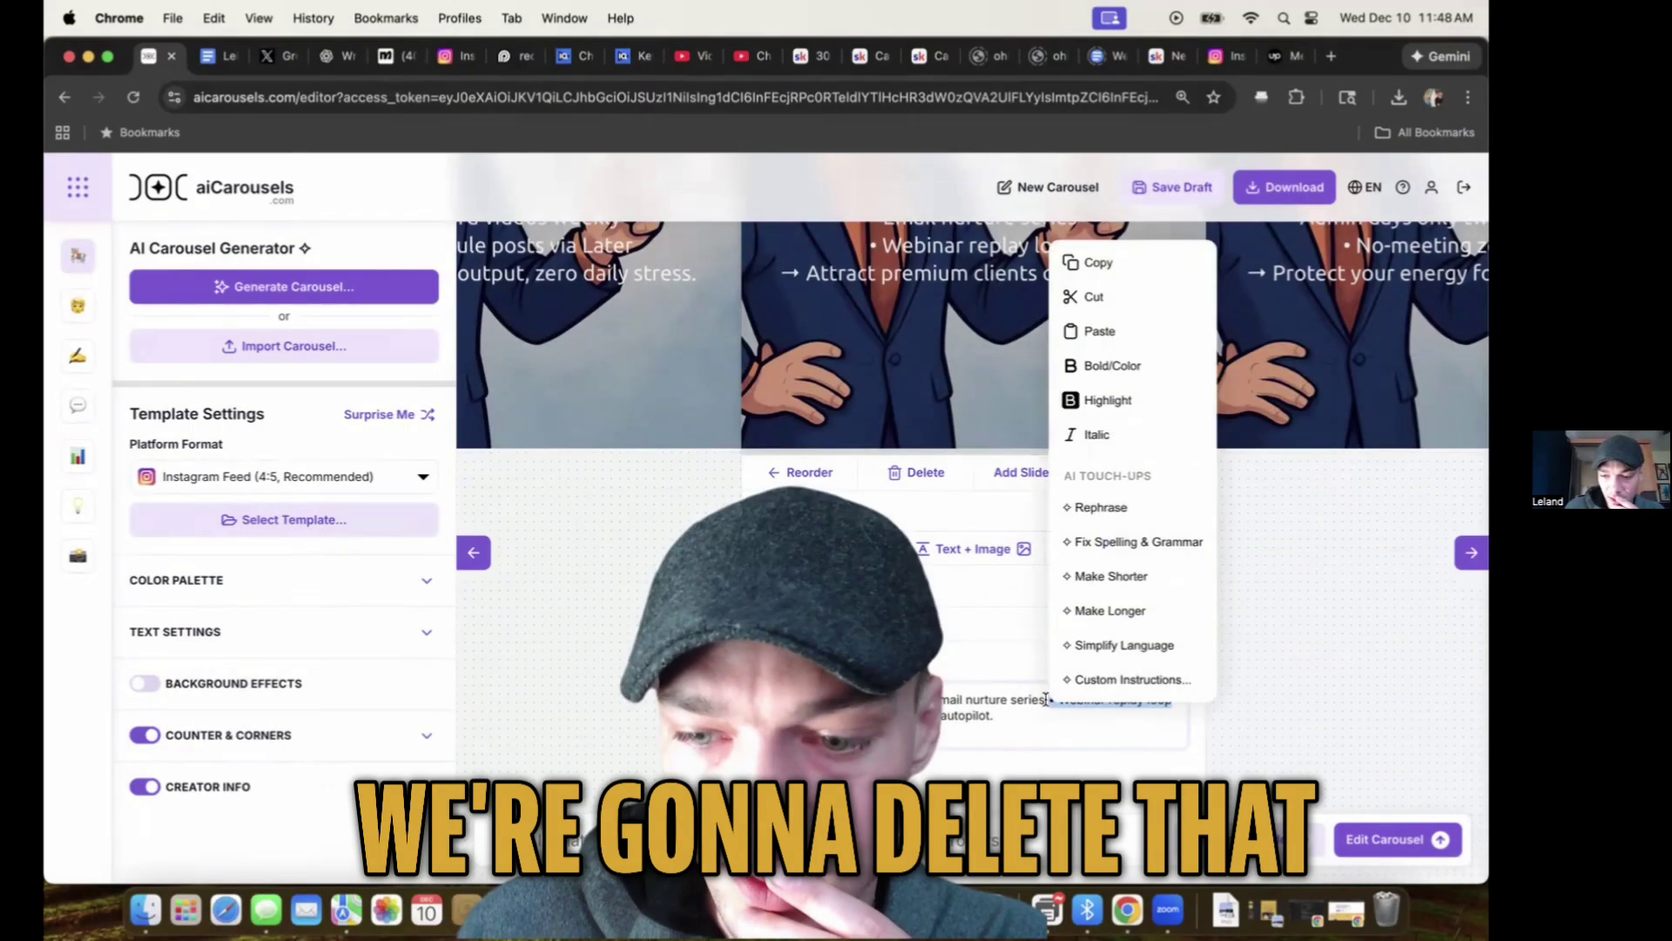
left_click(1093, 290)
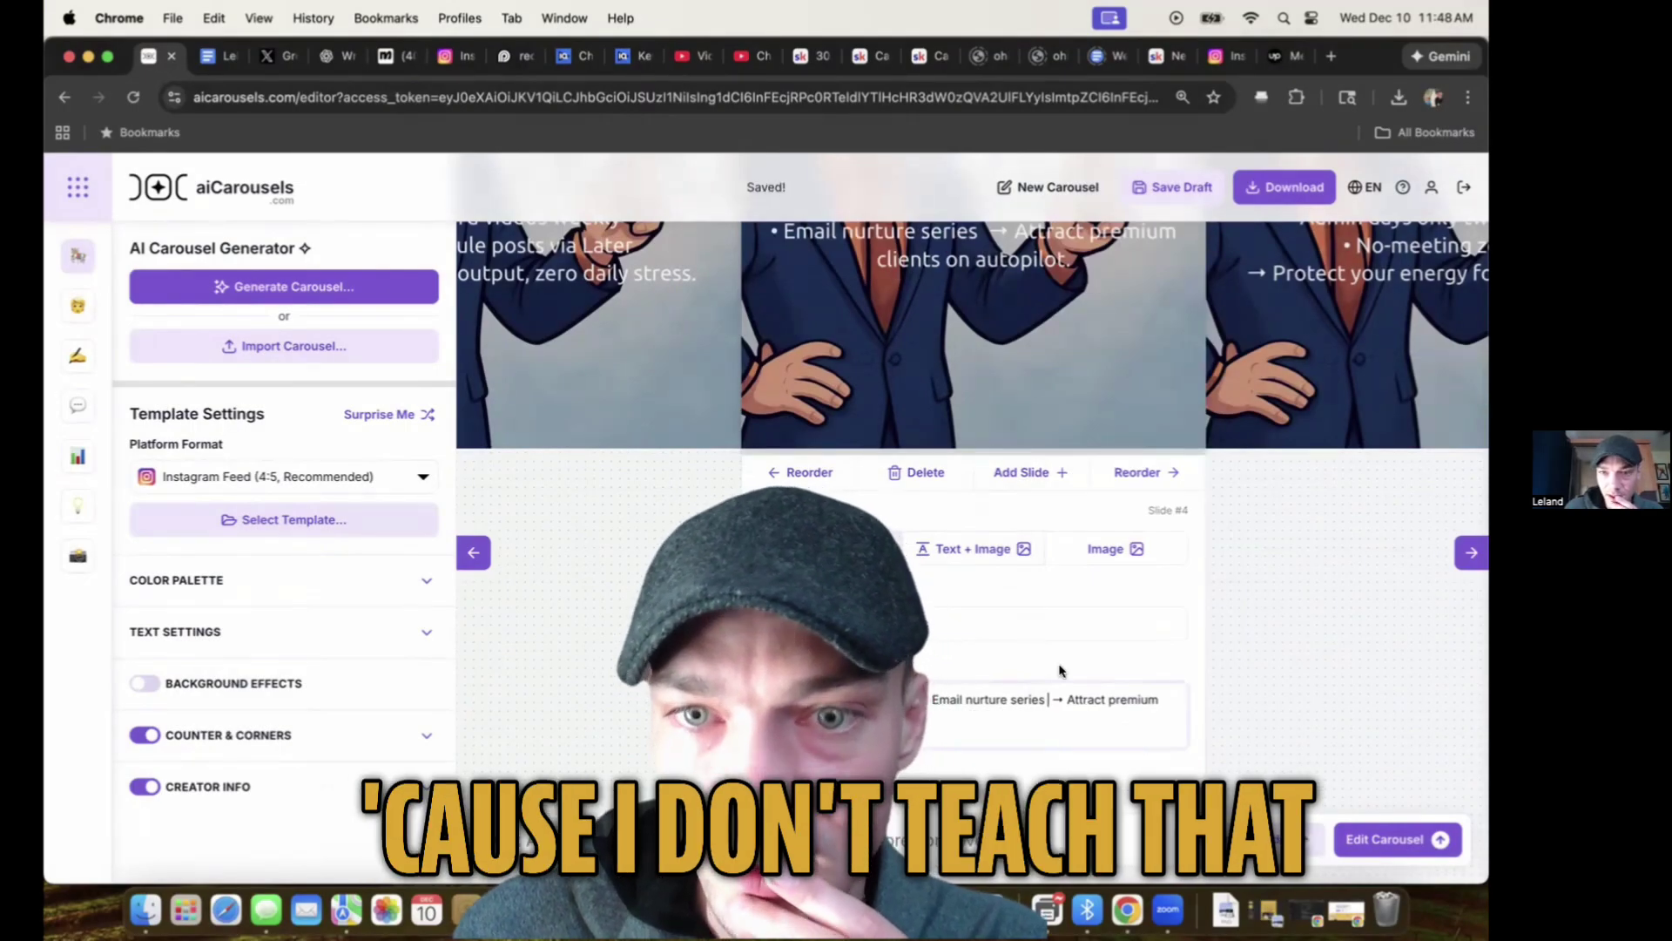
- Add "before" to the text of the slide that reads "Use AI for Everything"
scroll(1061, 670, "up", 1)
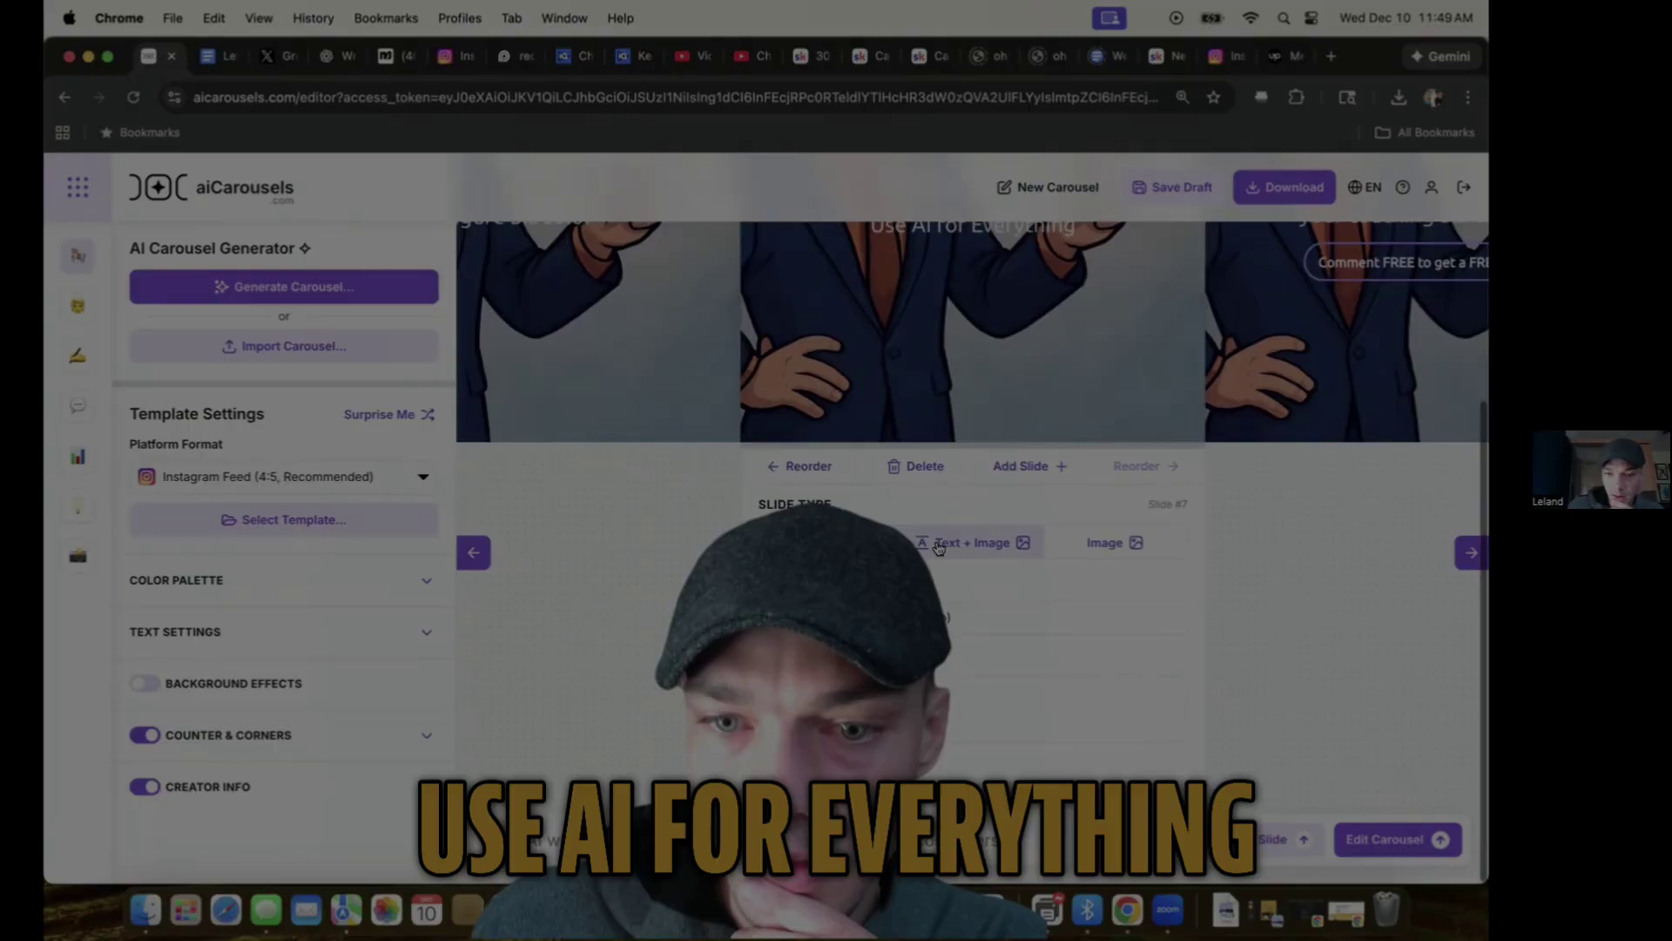
type("befor")
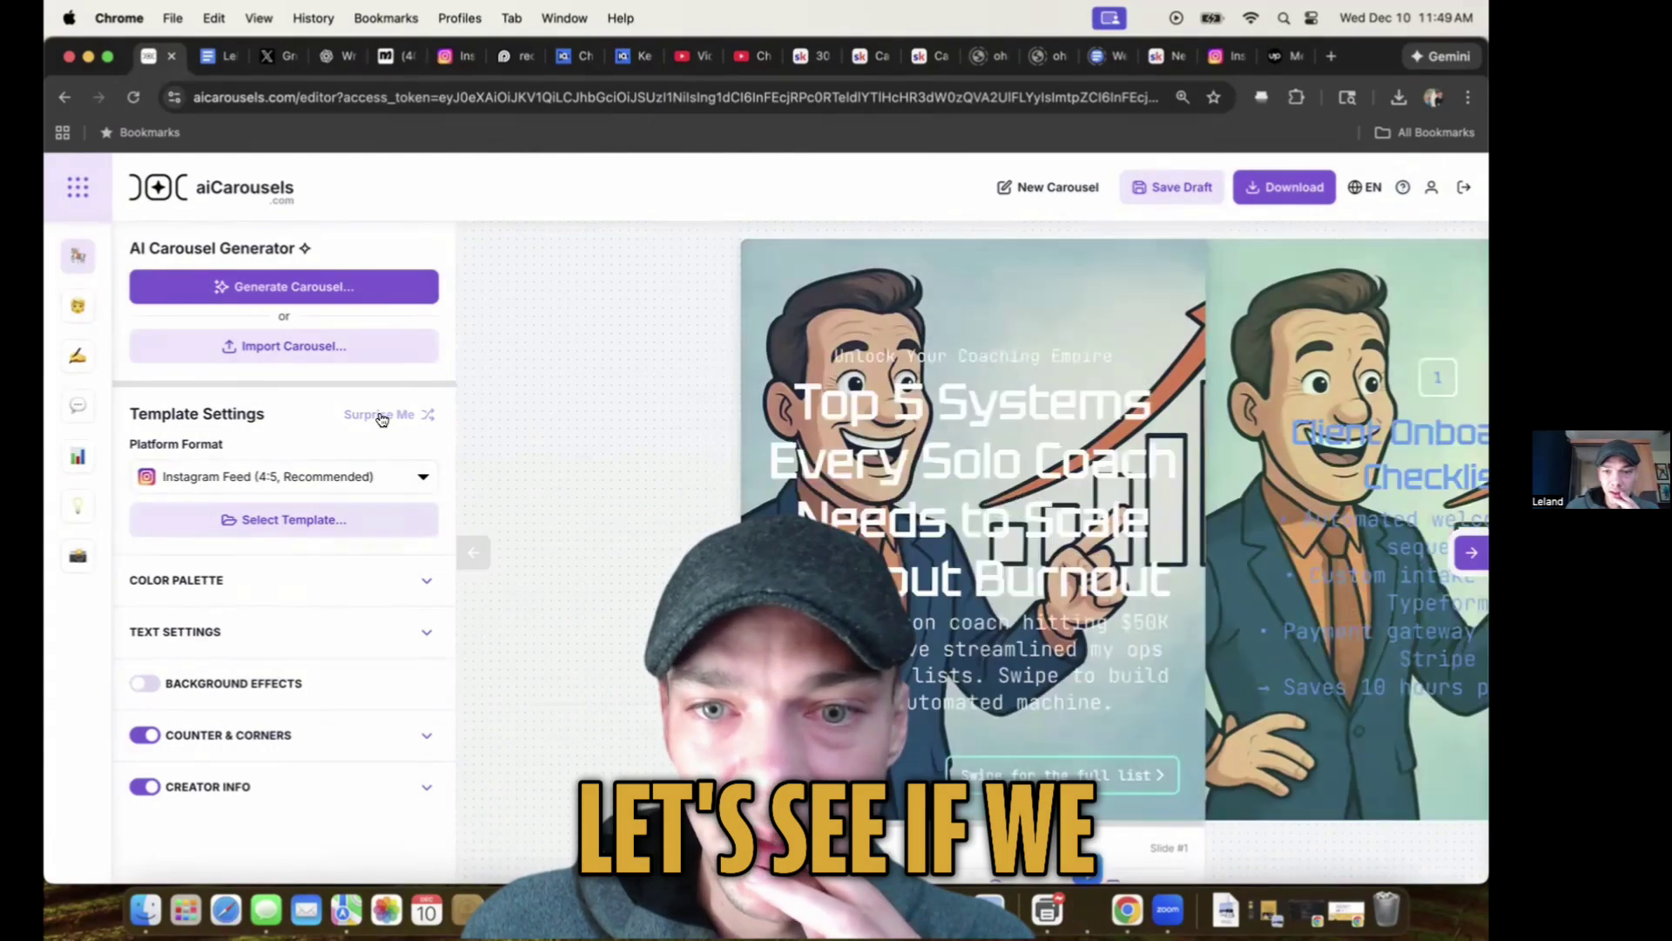
- Randomize the carousel's template styling to find a different color and font format, and check the intro slide's settings
left_click(381, 416)
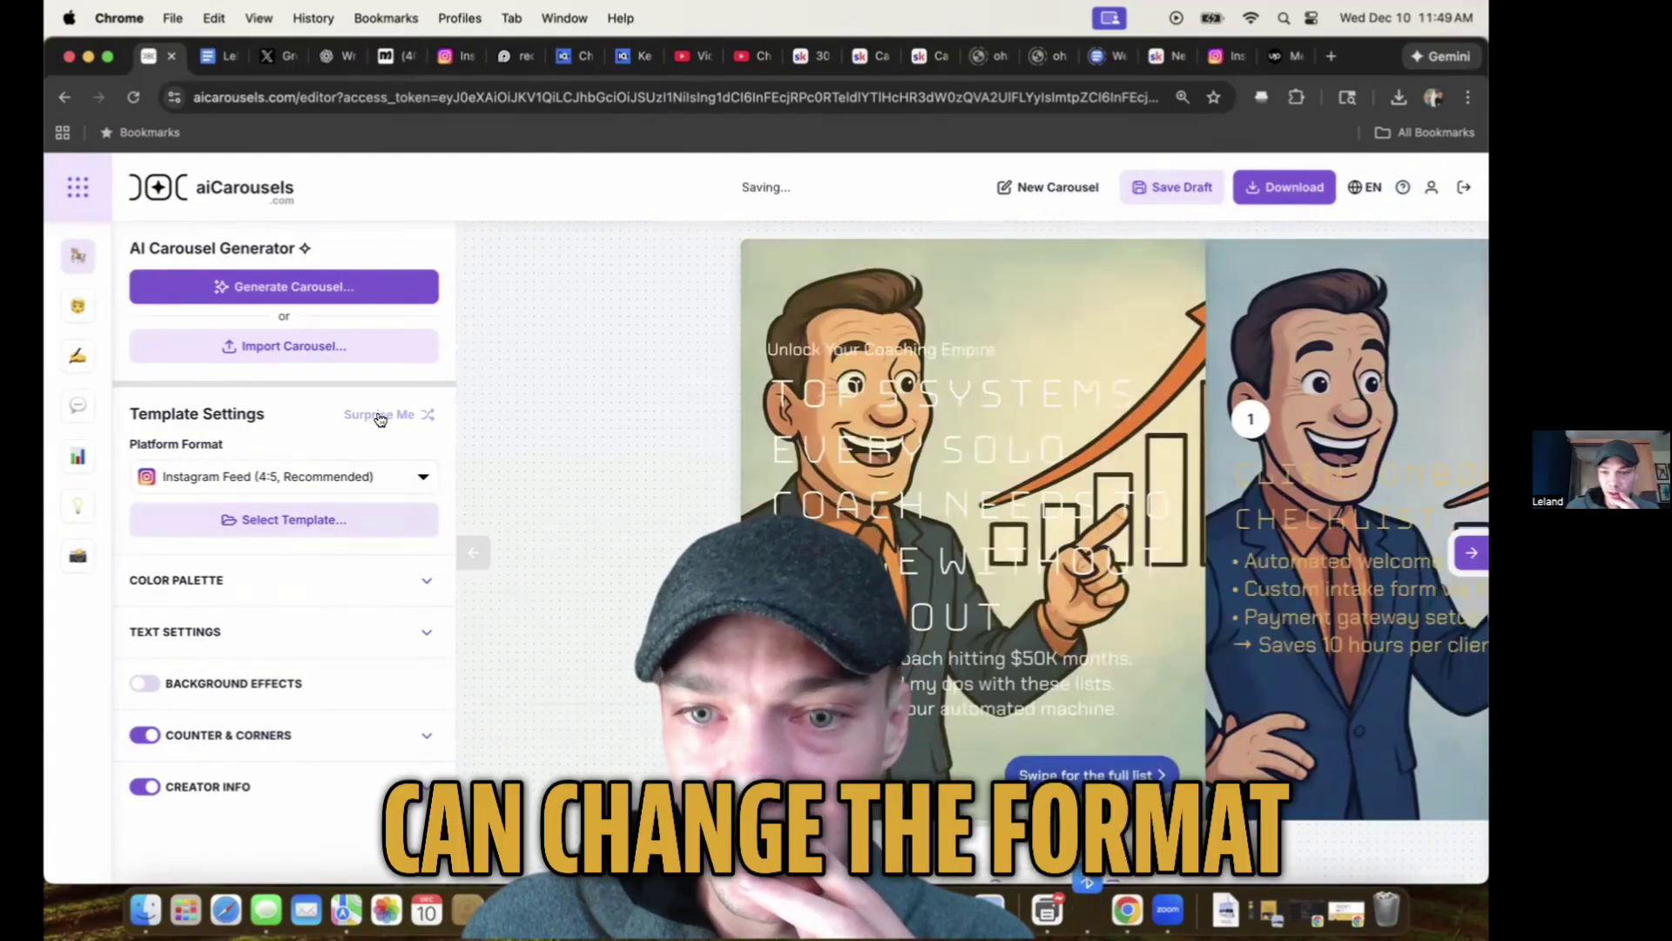
left_click(381, 416)
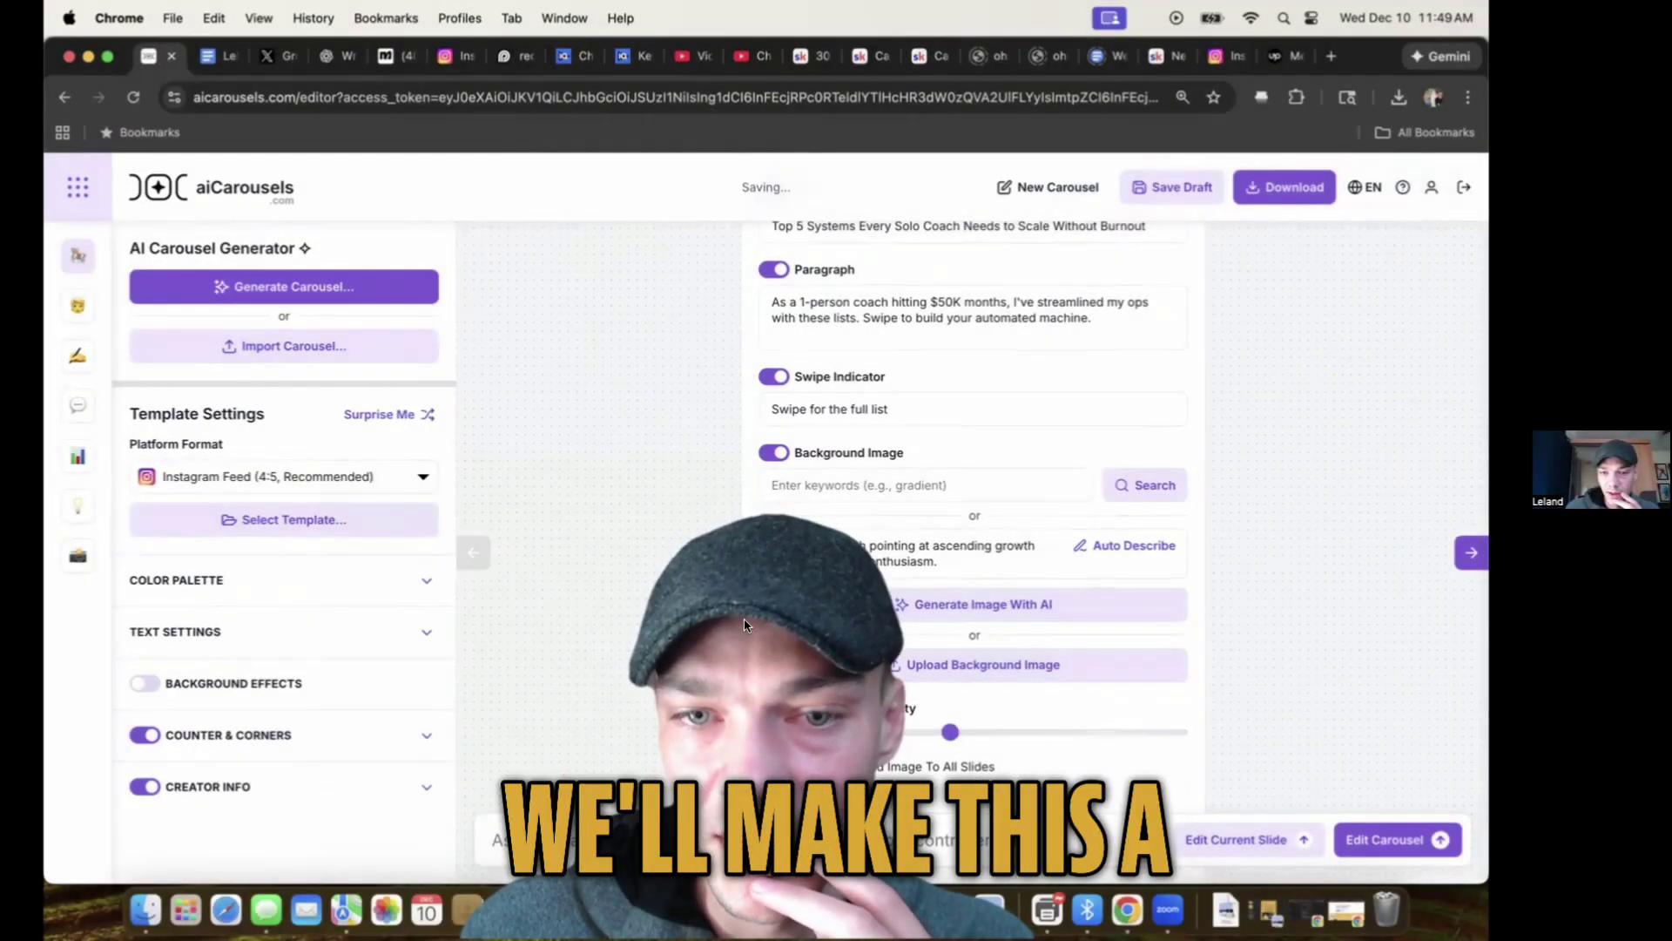
scroll(673, 559, "up", 5)
scroll(673, 560, "up", 3)
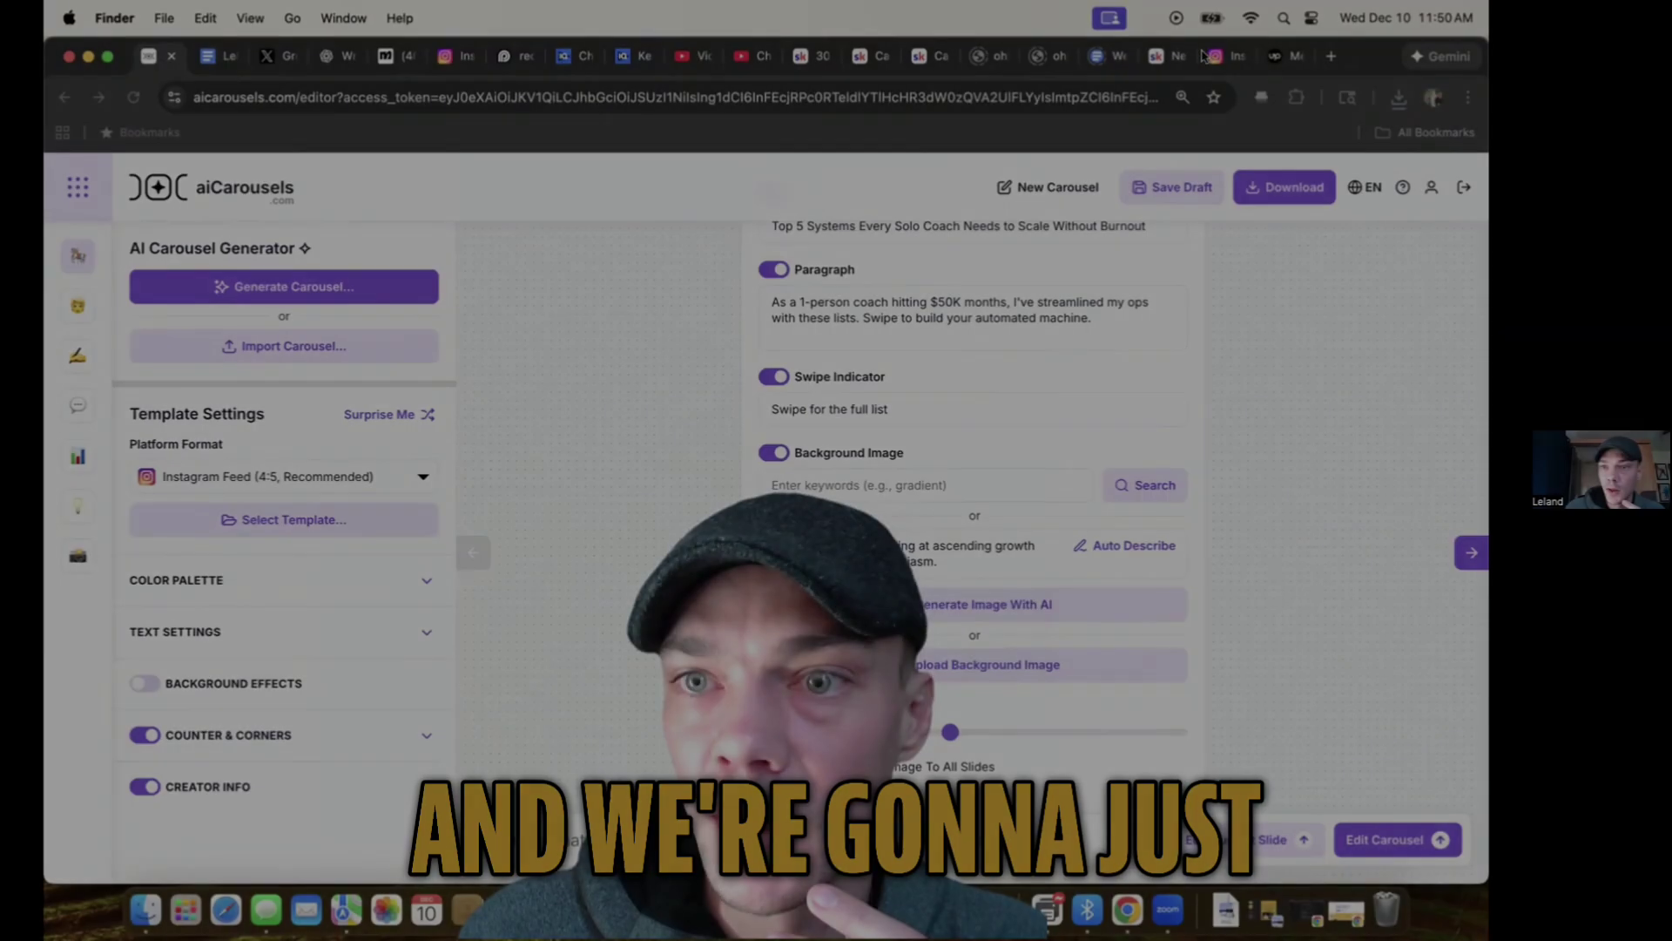
- Prepare a new Instagram post with the carousel, and ask Grok to write the caption for that post
left_click(1213, 56)
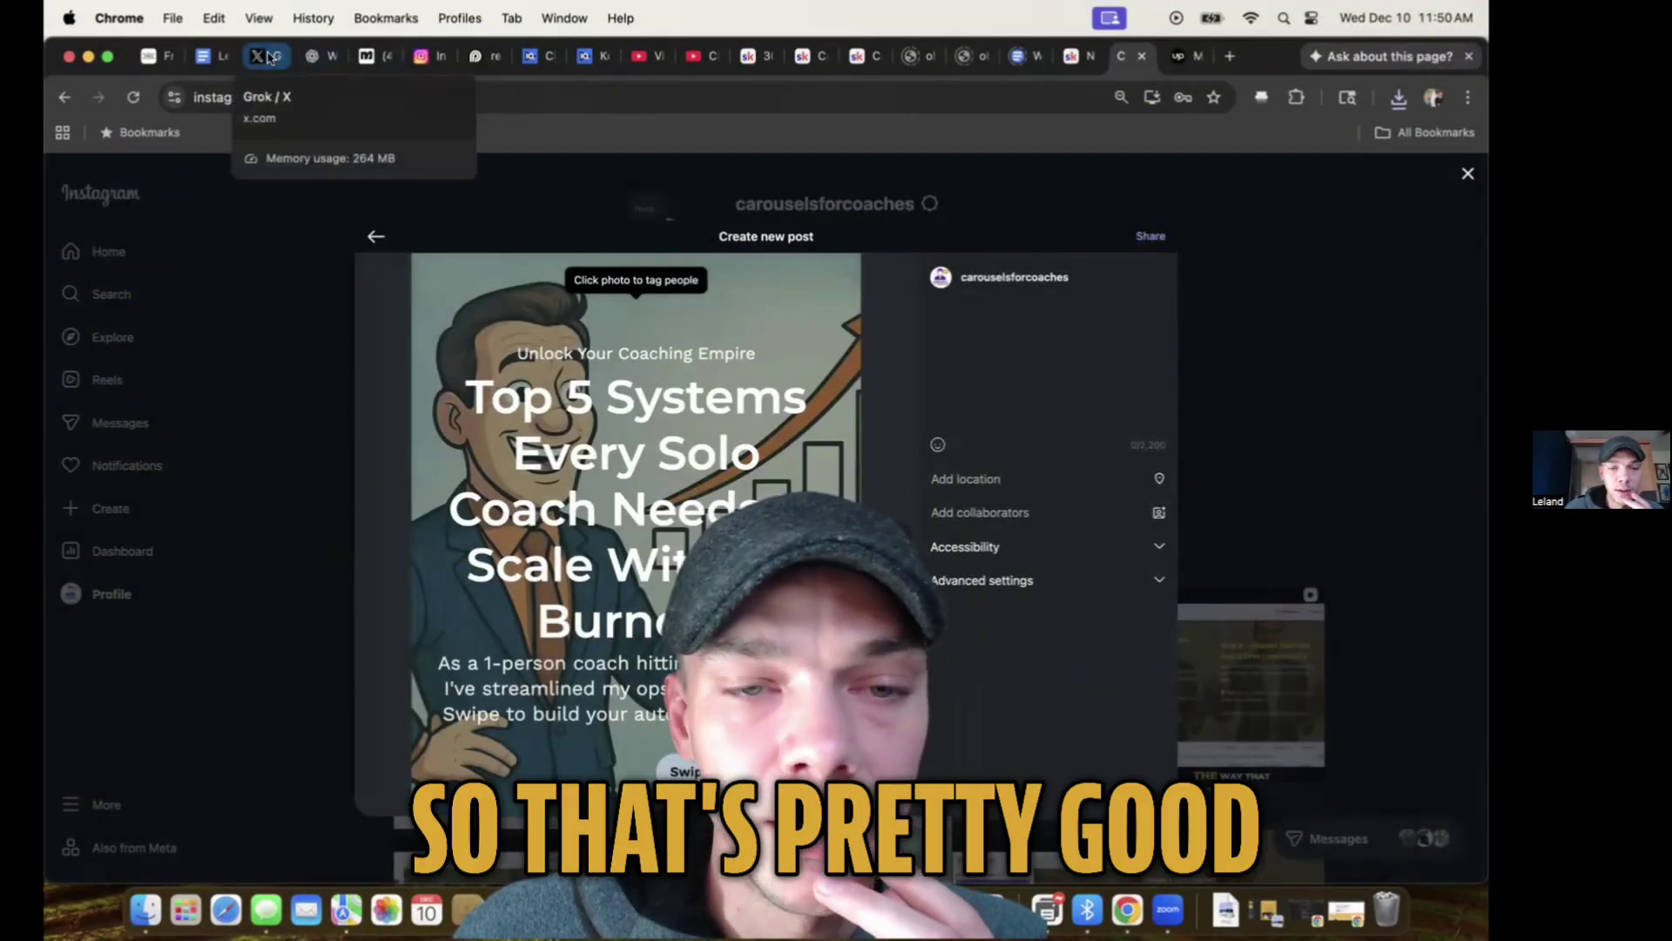
left_click(267, 56)
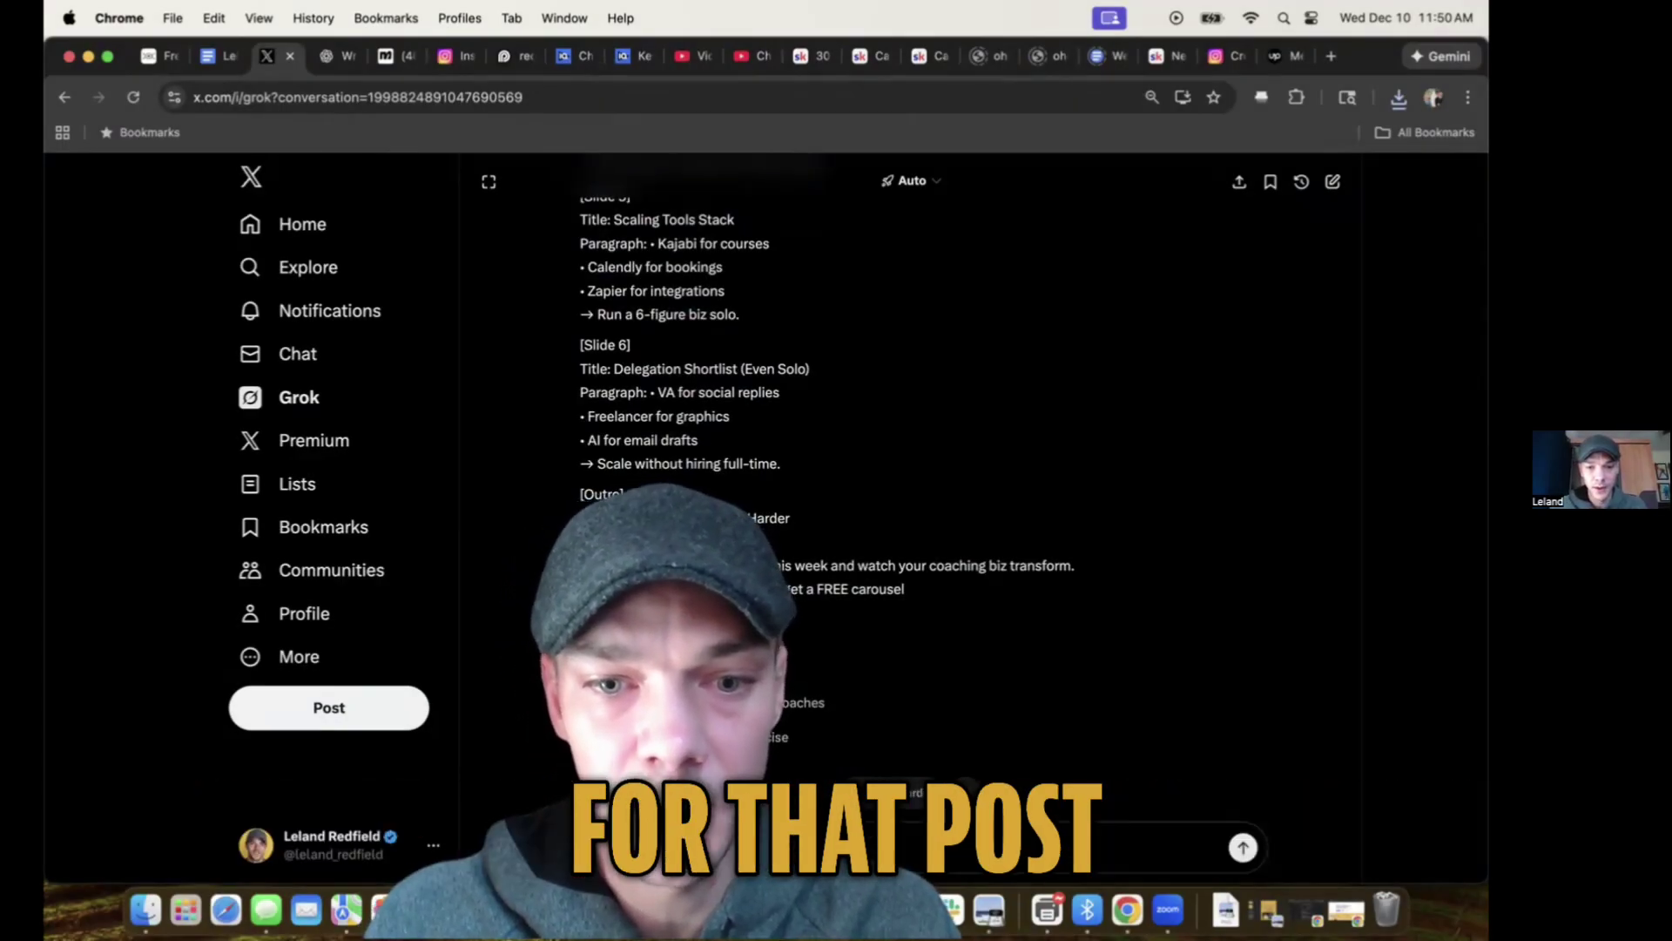
key("Return")
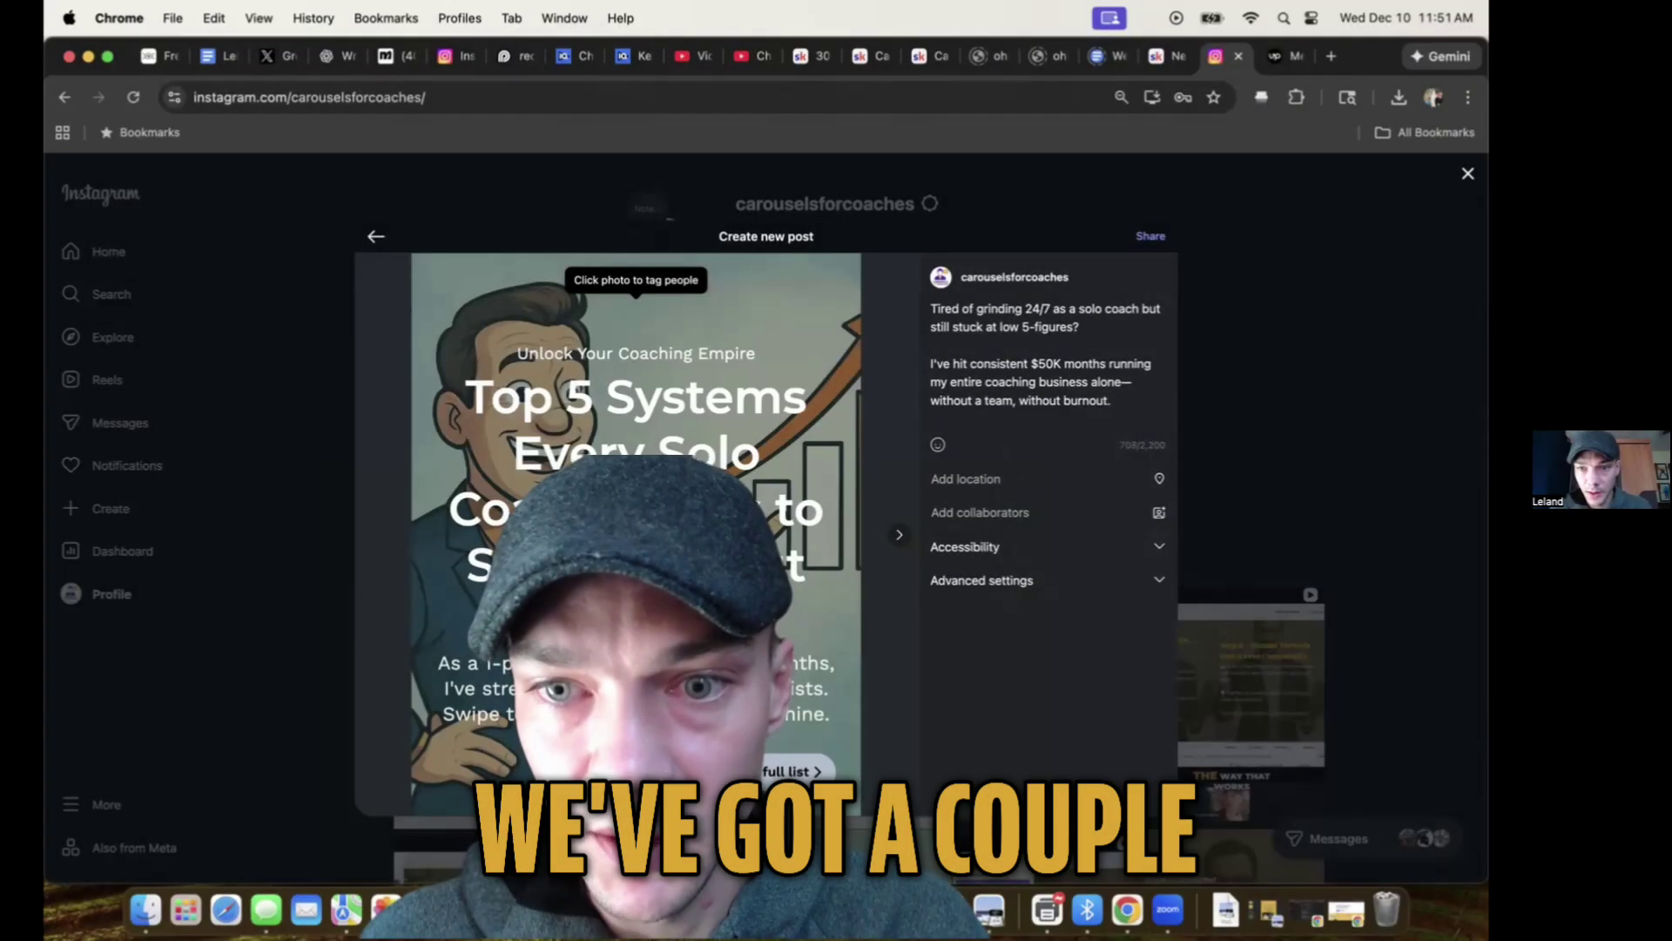
- Check the end of the caption in the new Instagram post and share the post
scroll(1037, 366, "down", 3)
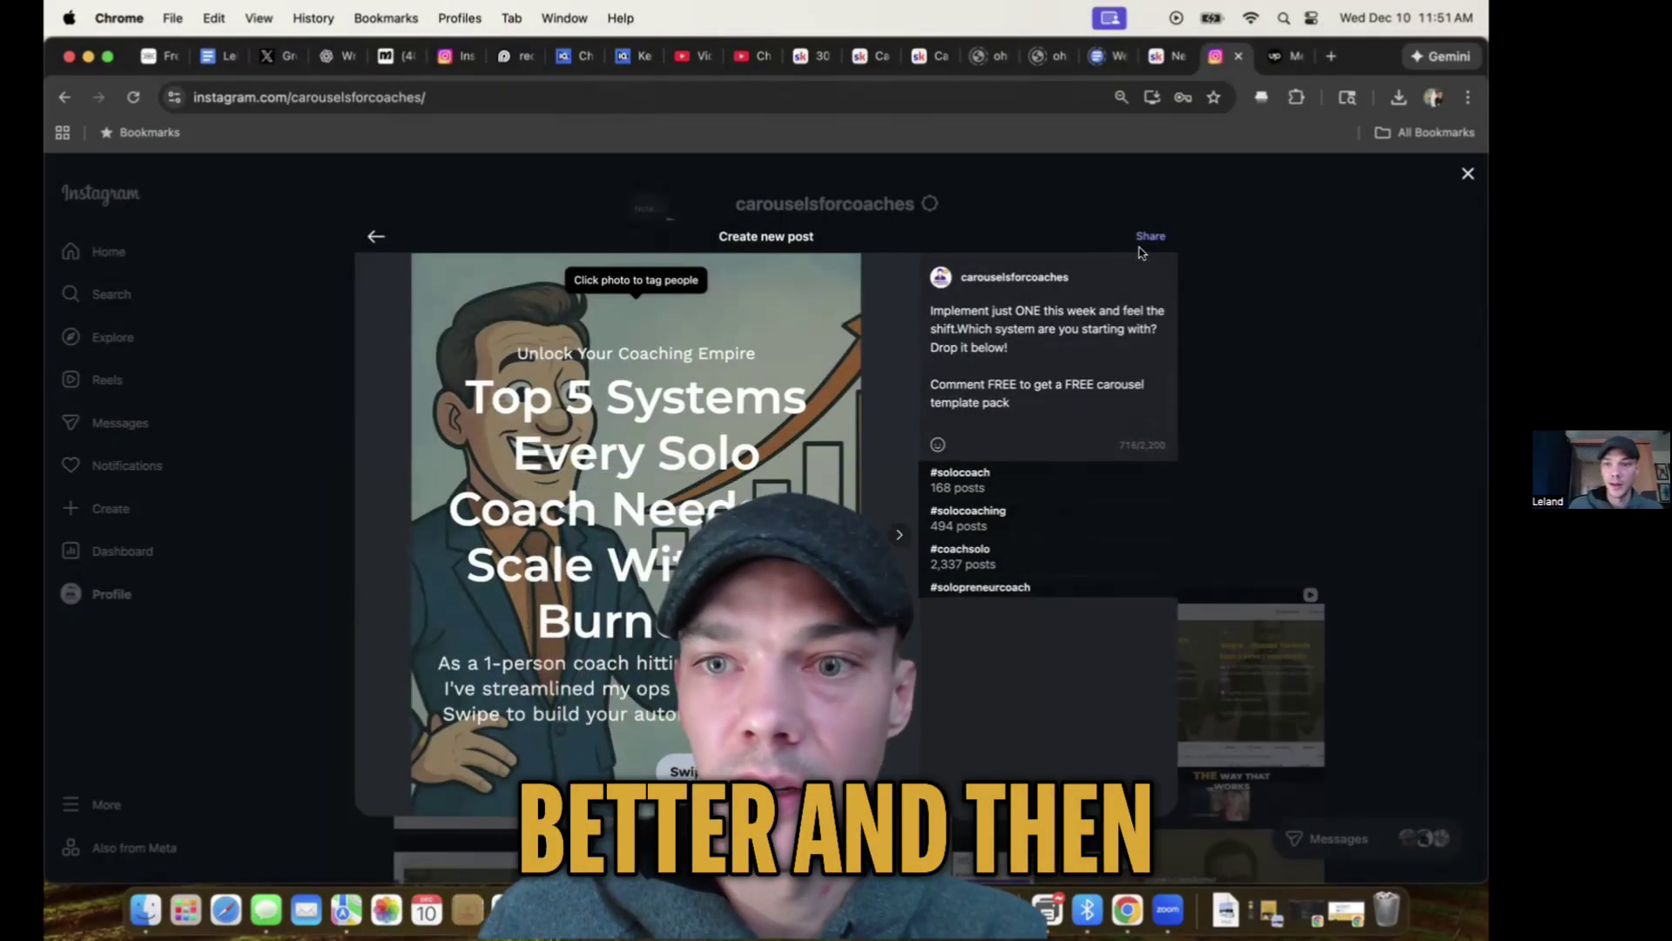
left_click(1148, 237)
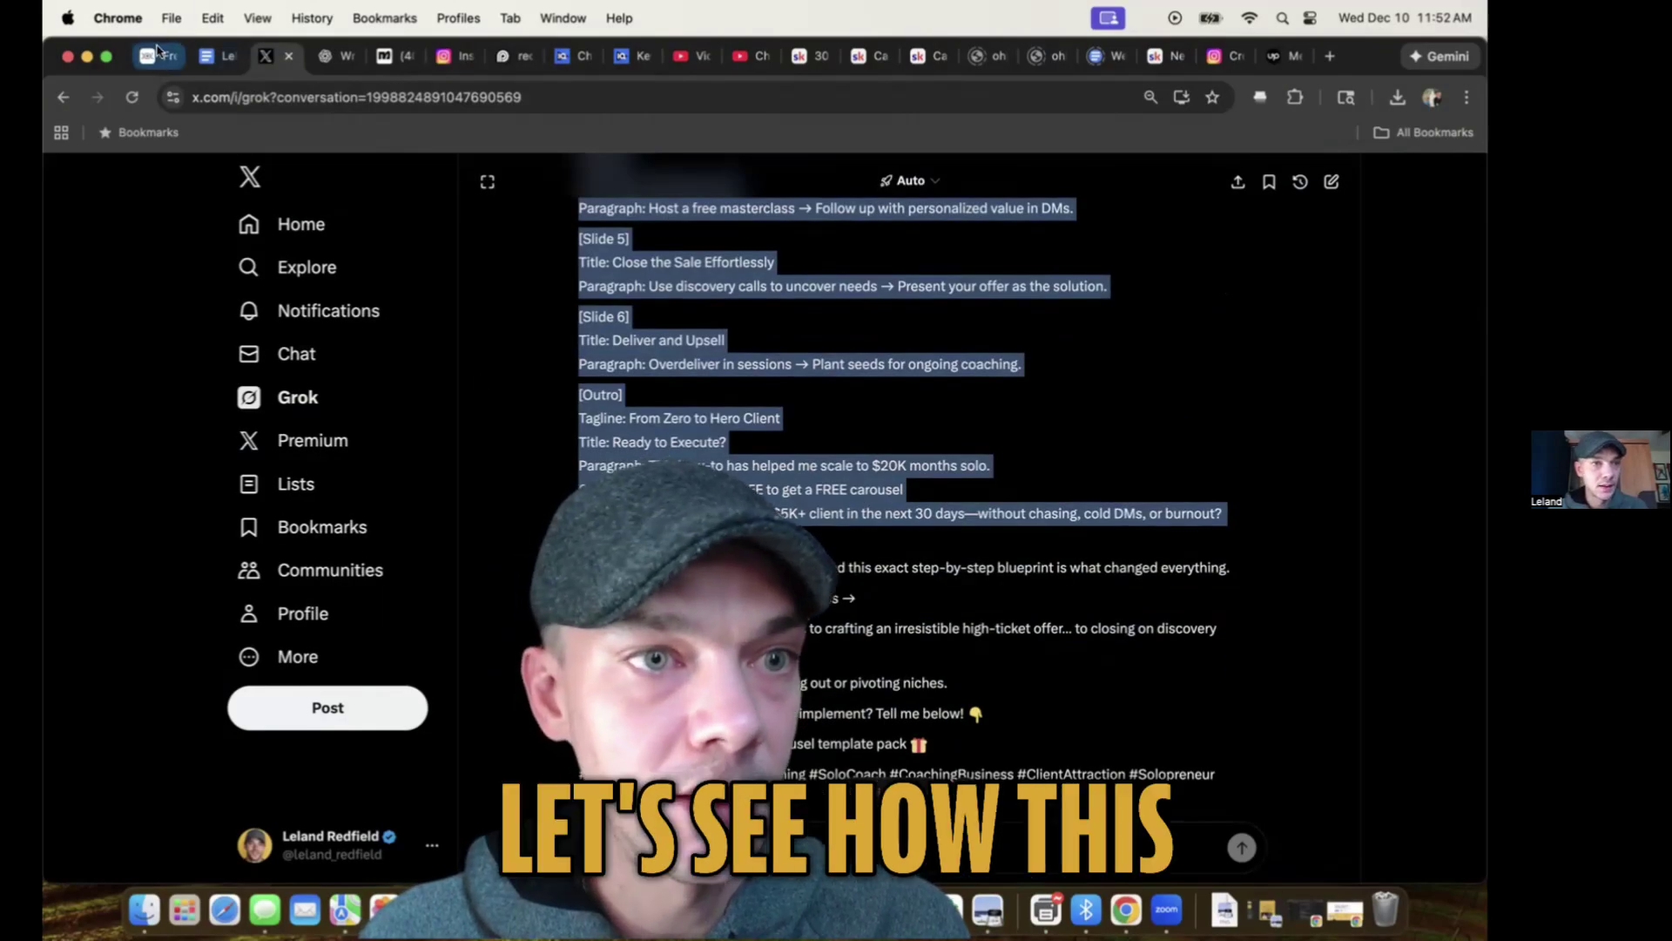
- Return to the carousel editor and auto-describe a new AI background image for the "How to Land Your First $5K Client" intro slide
left_click(157, 51)
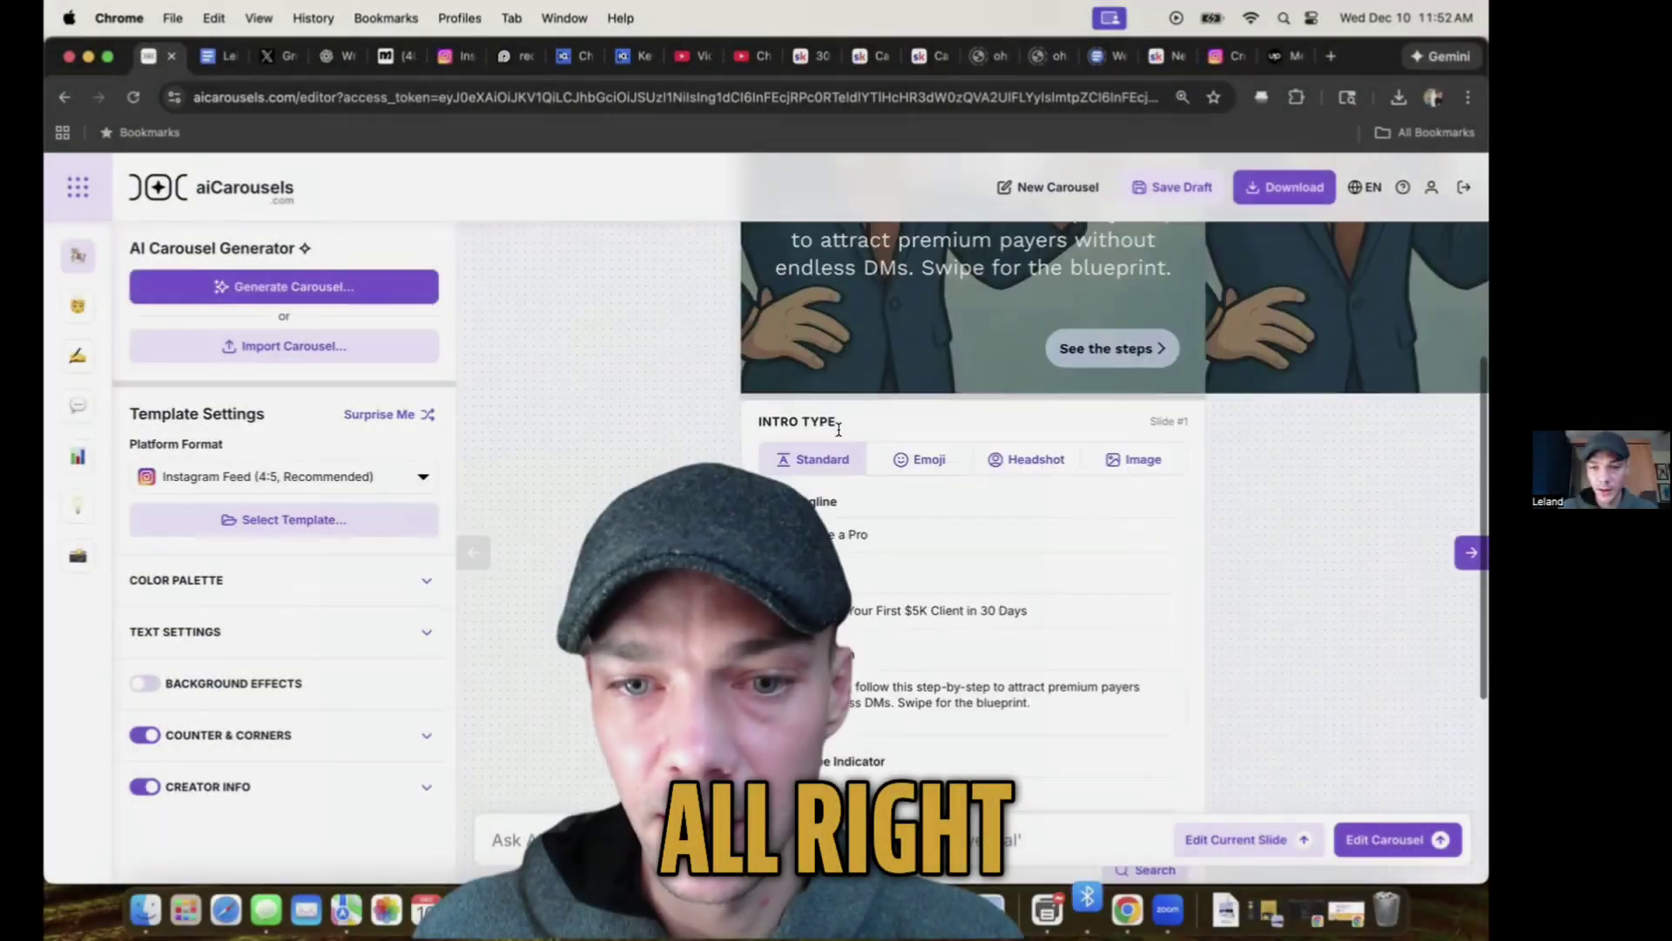
scroll(849, 482, "down", 5)
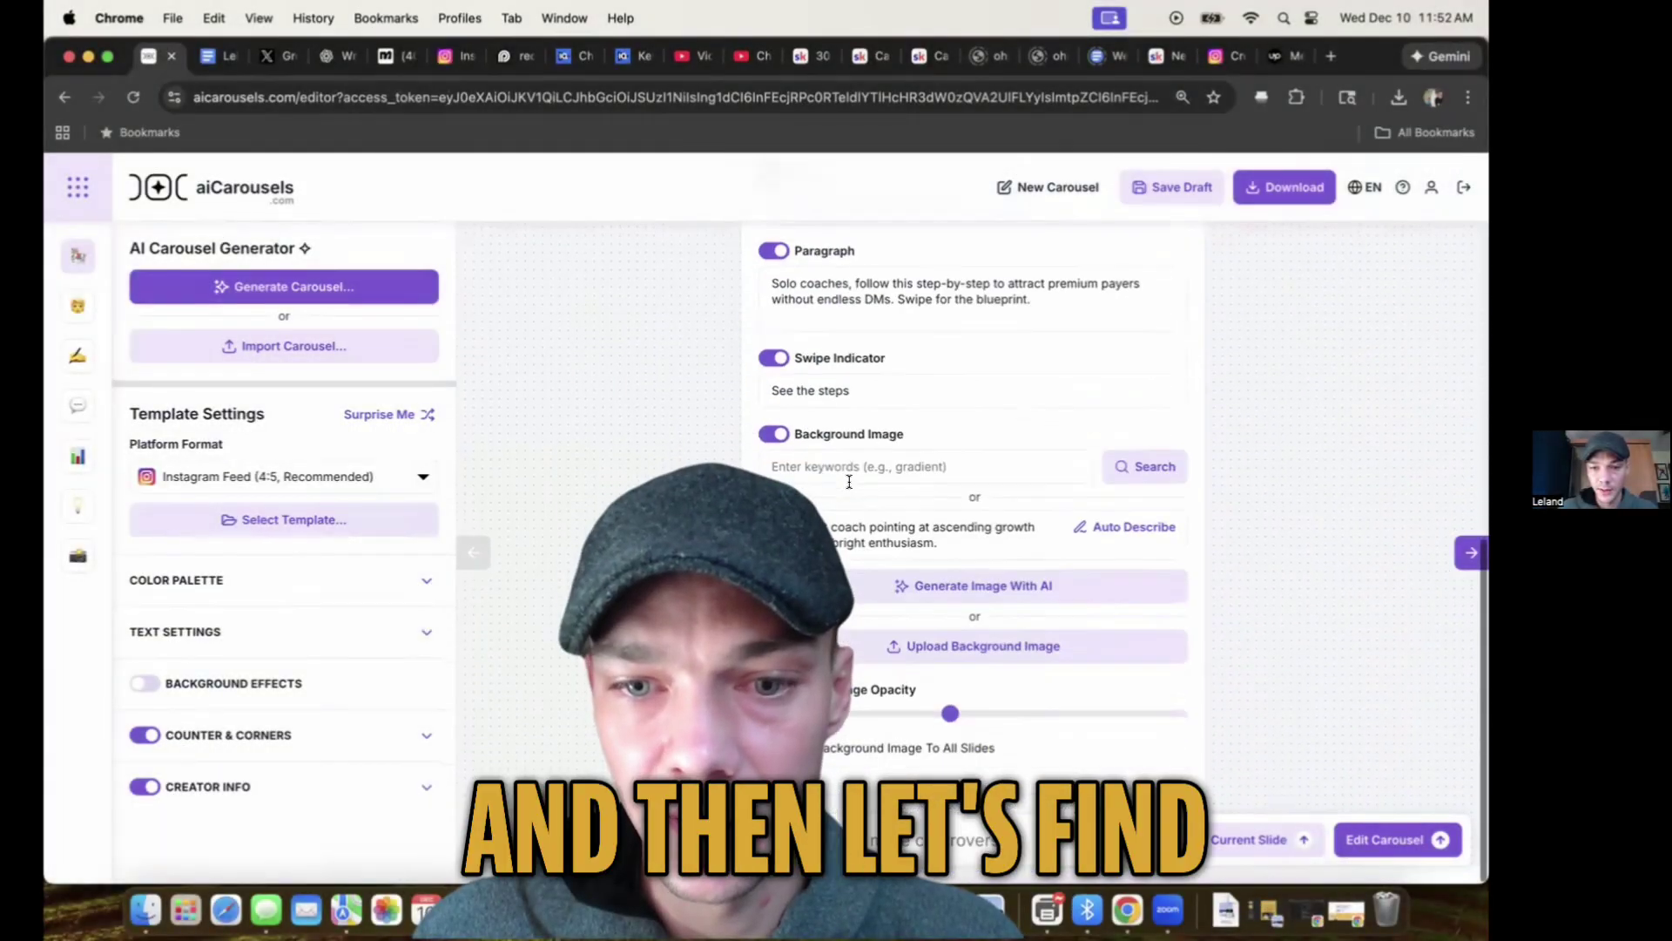
scroll(849, 482, "up", 1)
left_click(1115, 547)
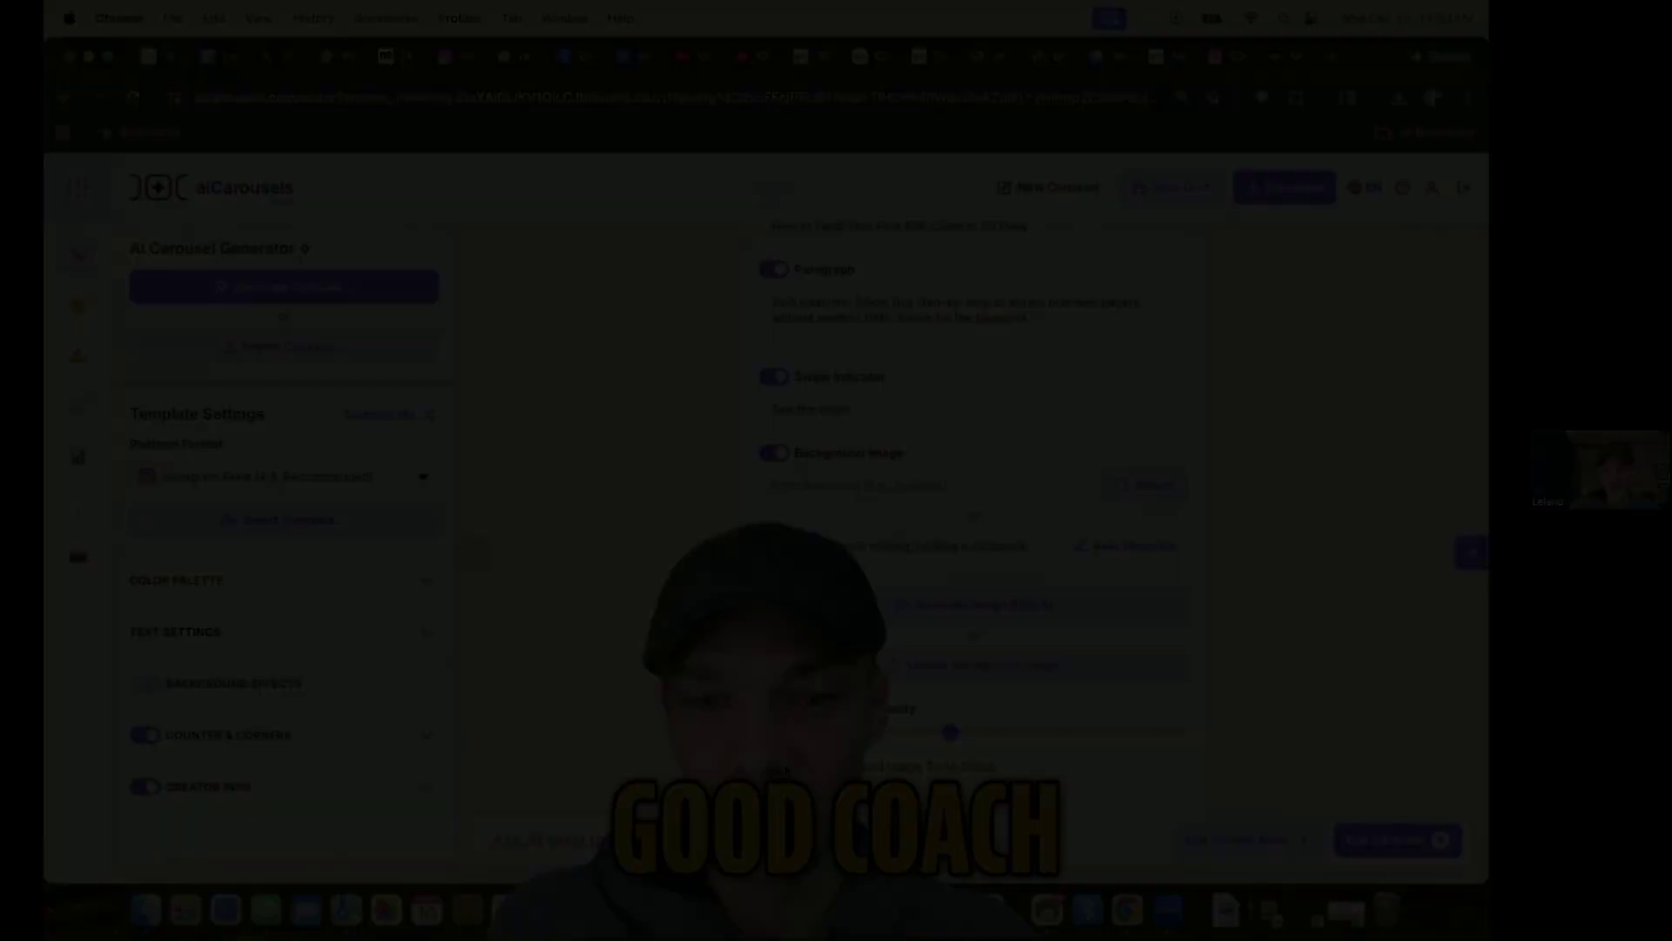
- Shuffle the new carousel's template styling until it has a purple overlay with bold block-letter titles
left_click(381, 414)
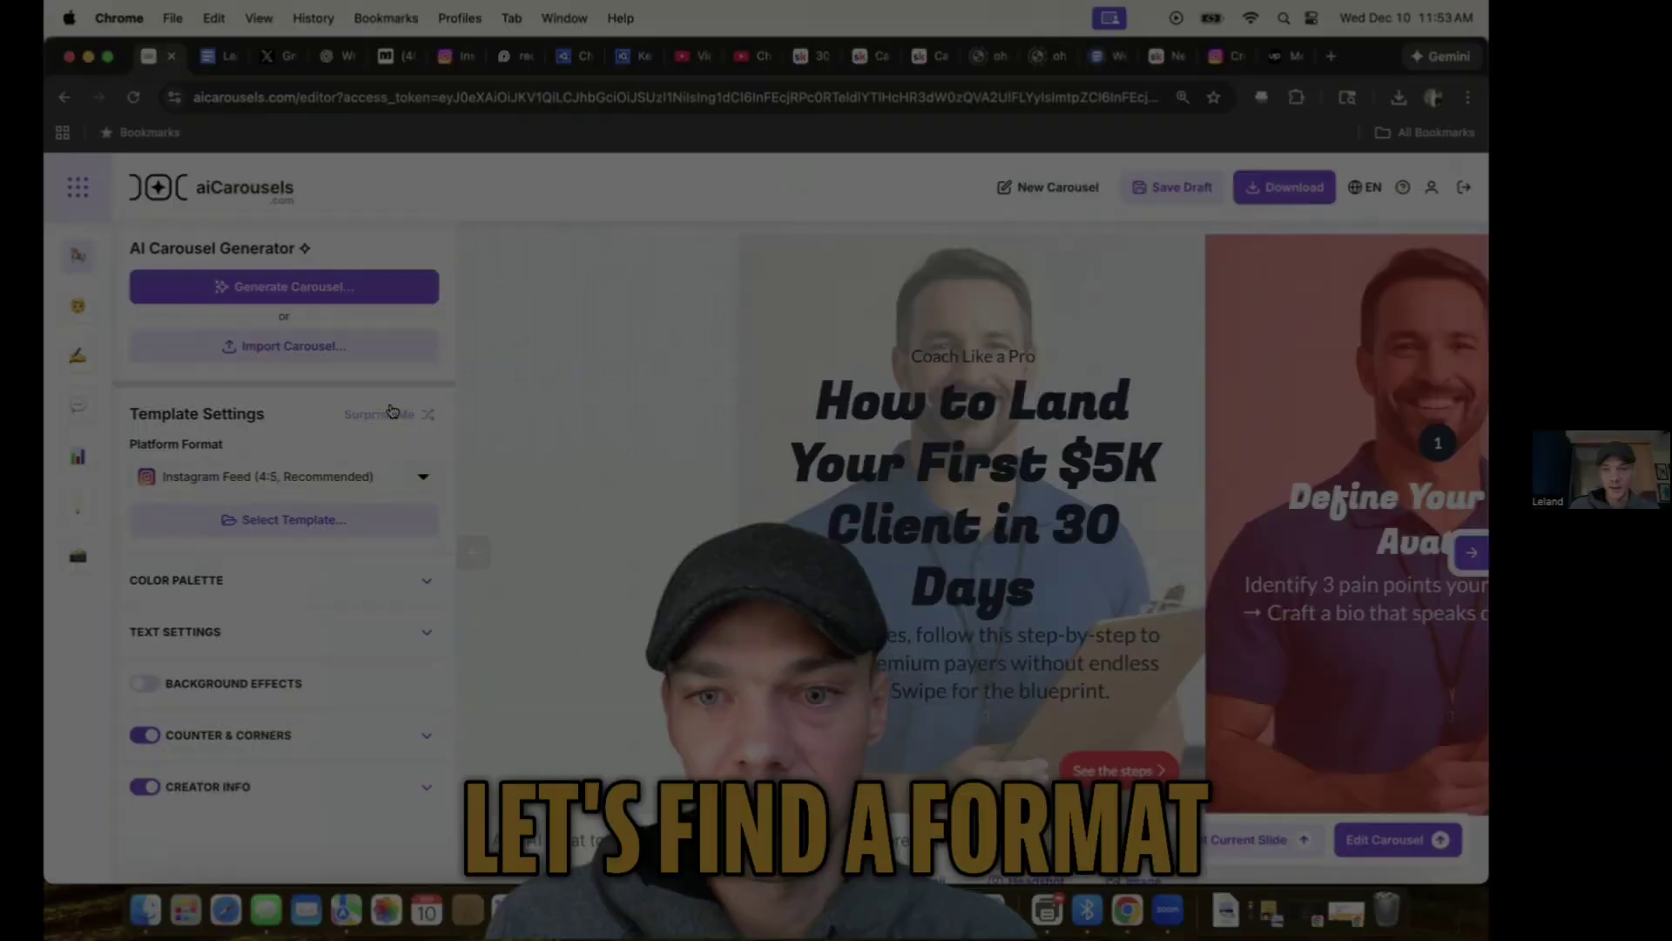
left_click(391, 413)
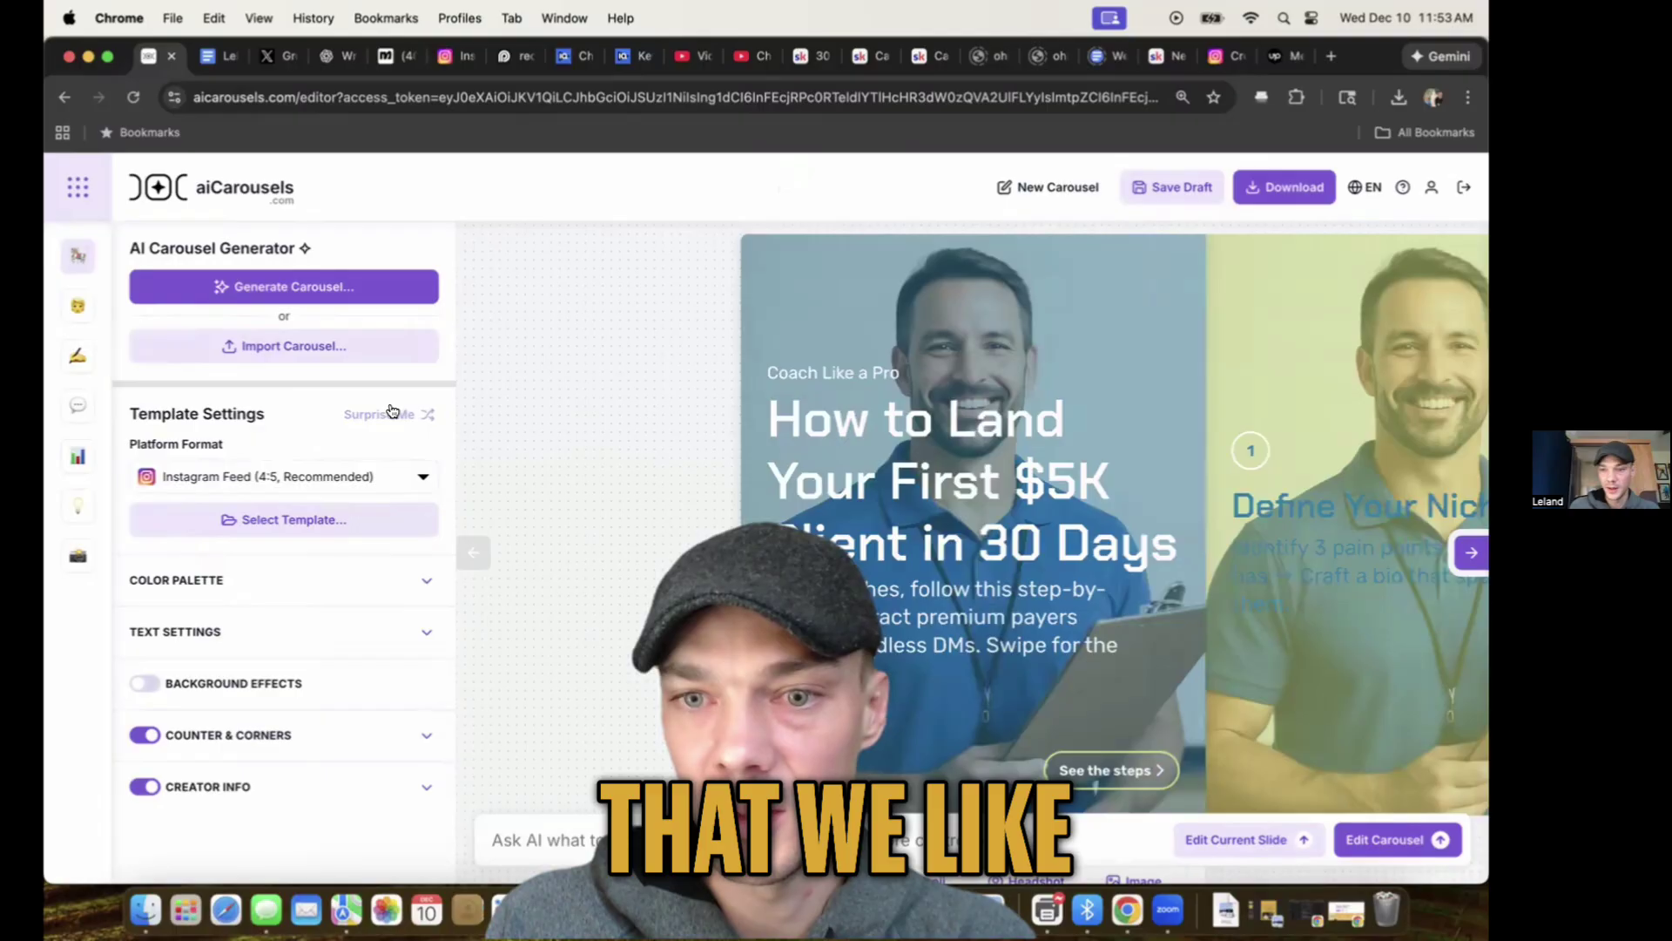
left_click(392, 413)
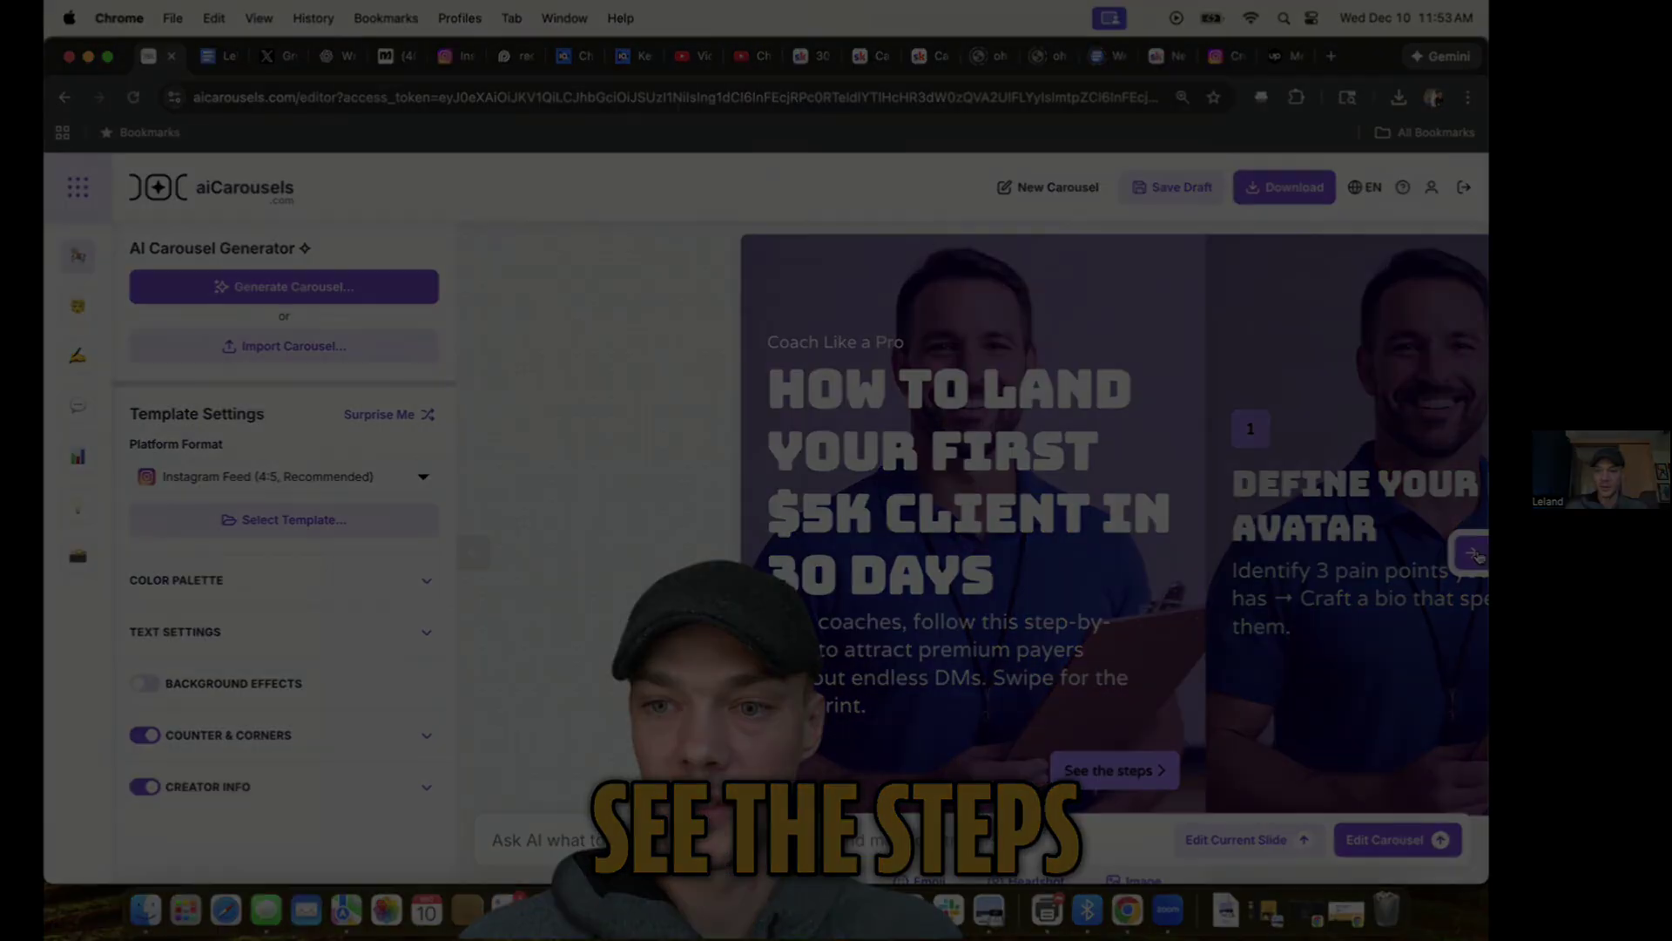
- On the "Build Visibility Daily" slide, change the posting advice to "Reels and Carousels 3x/week minimum" and separate the stories line with a blank line
left_click(1471, 552)
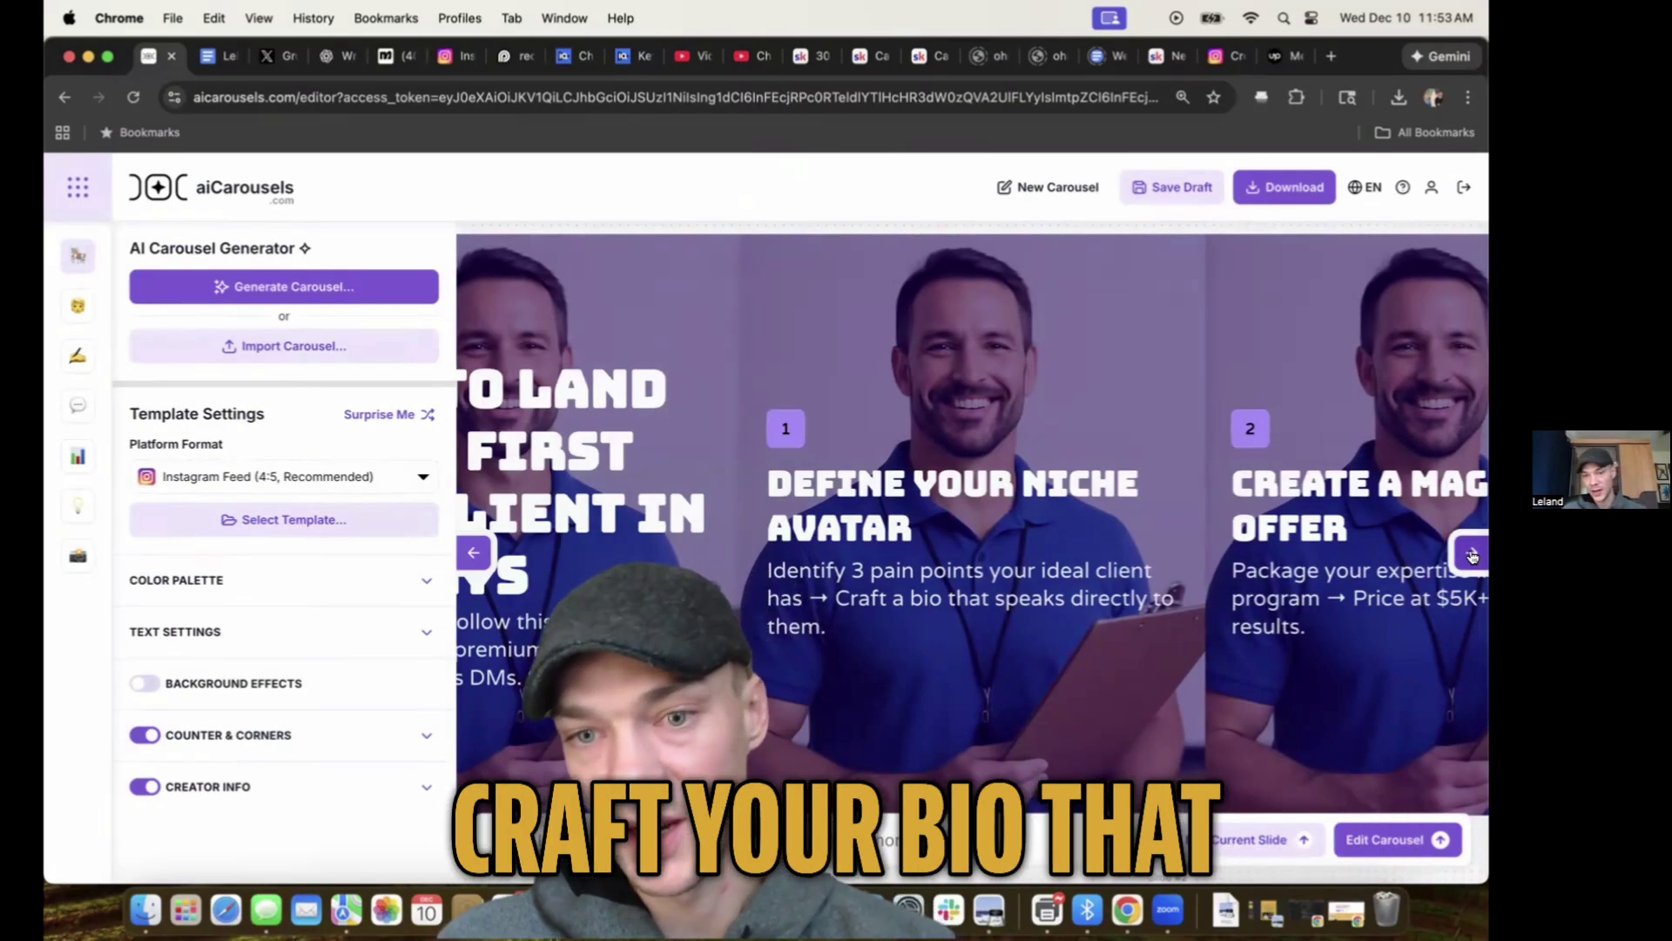
left_click(1472, 555)
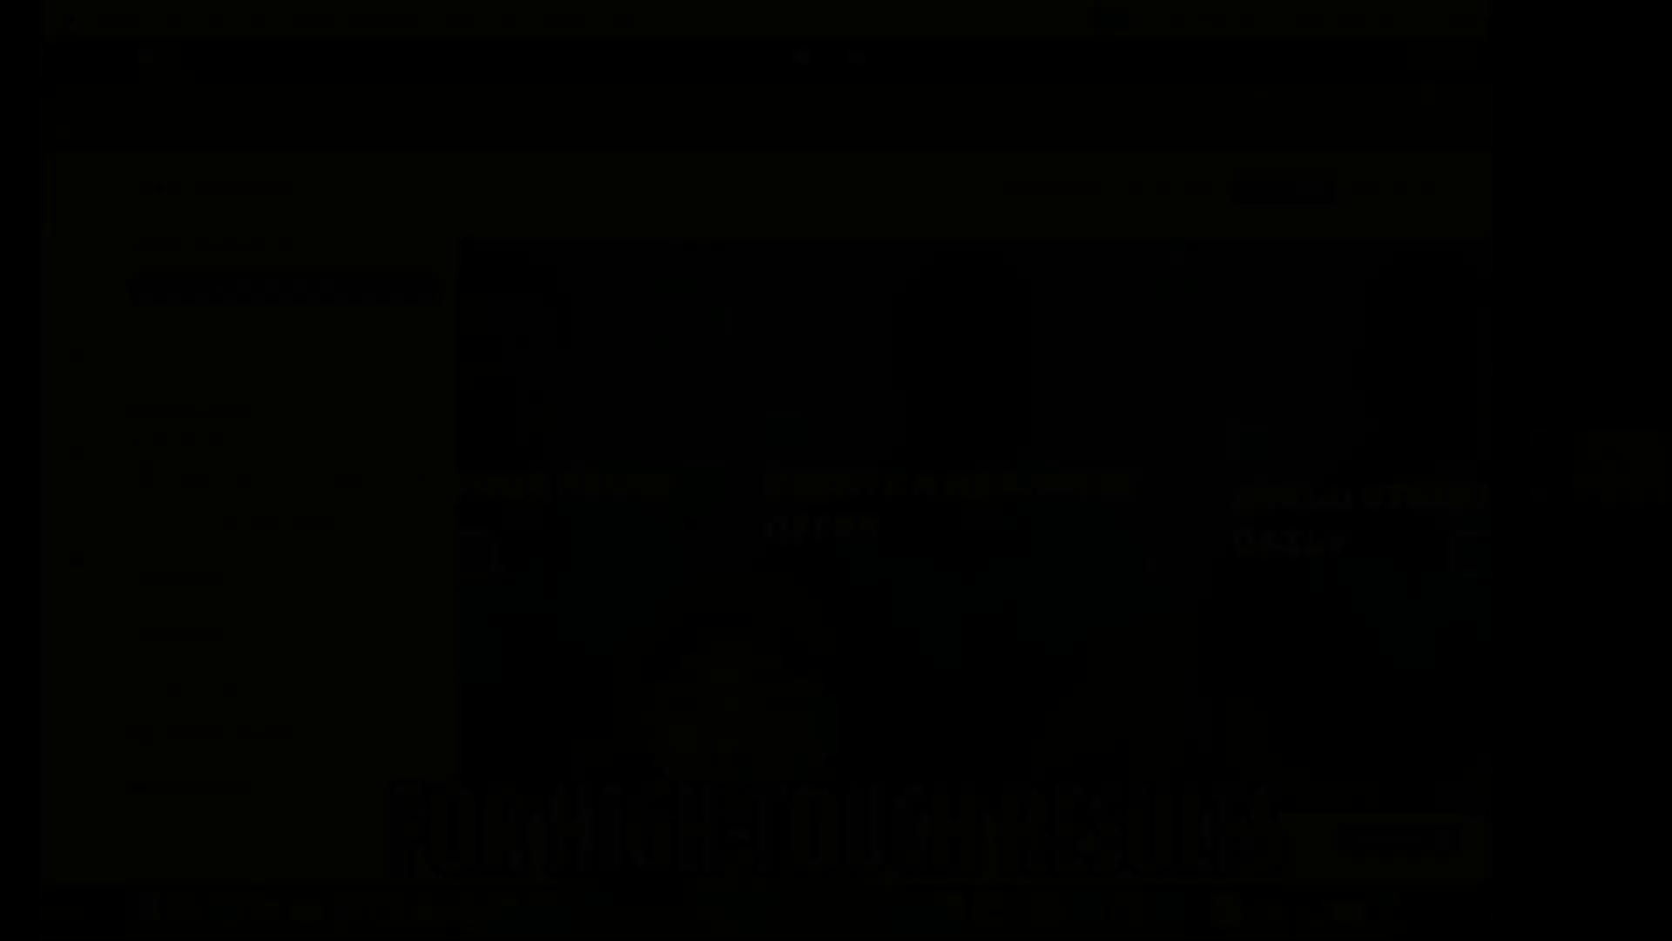
left_click(1472, 554)
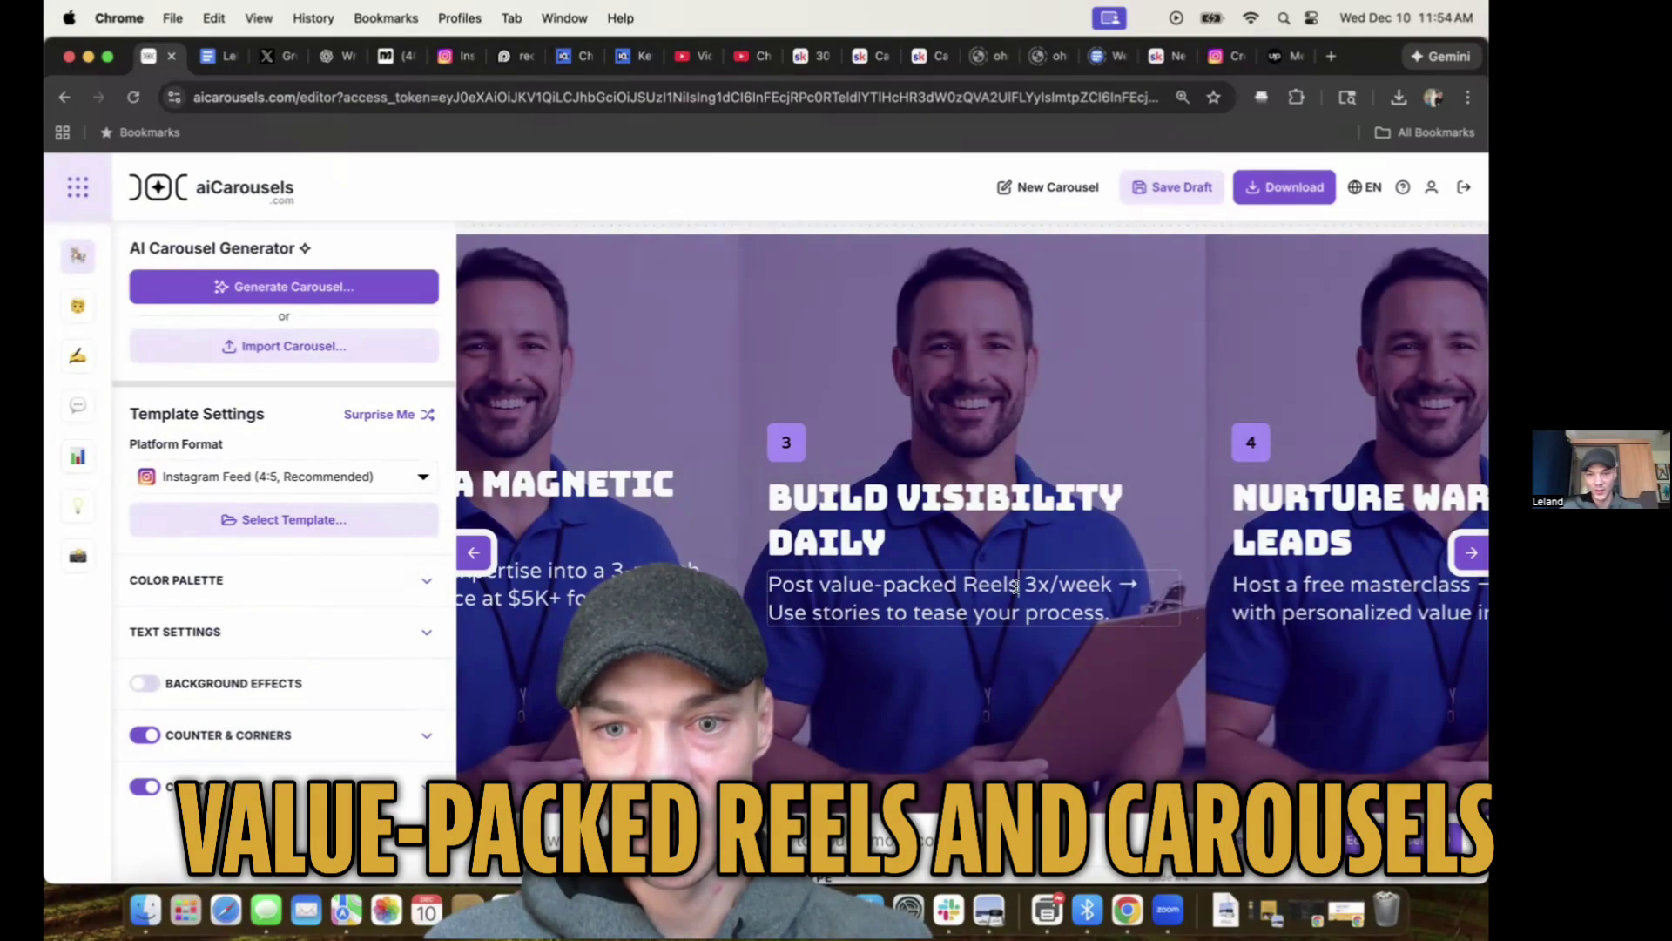
type("arousel")
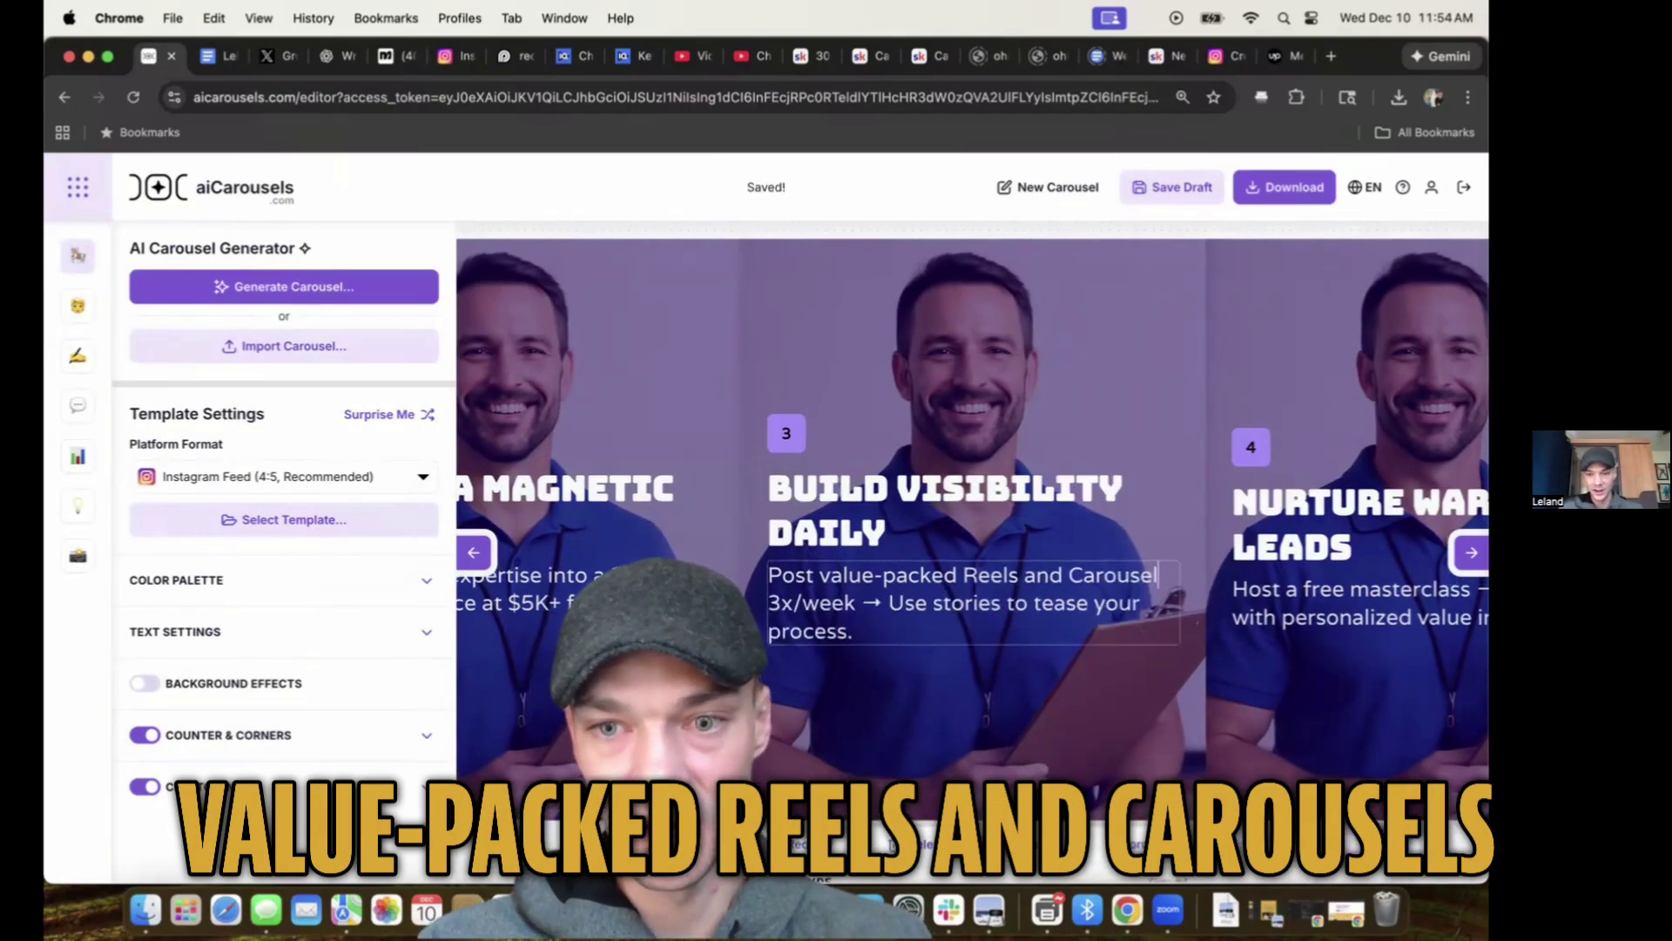
left_click(857, 602)
type("minimum")
key("Return")
key("Return")
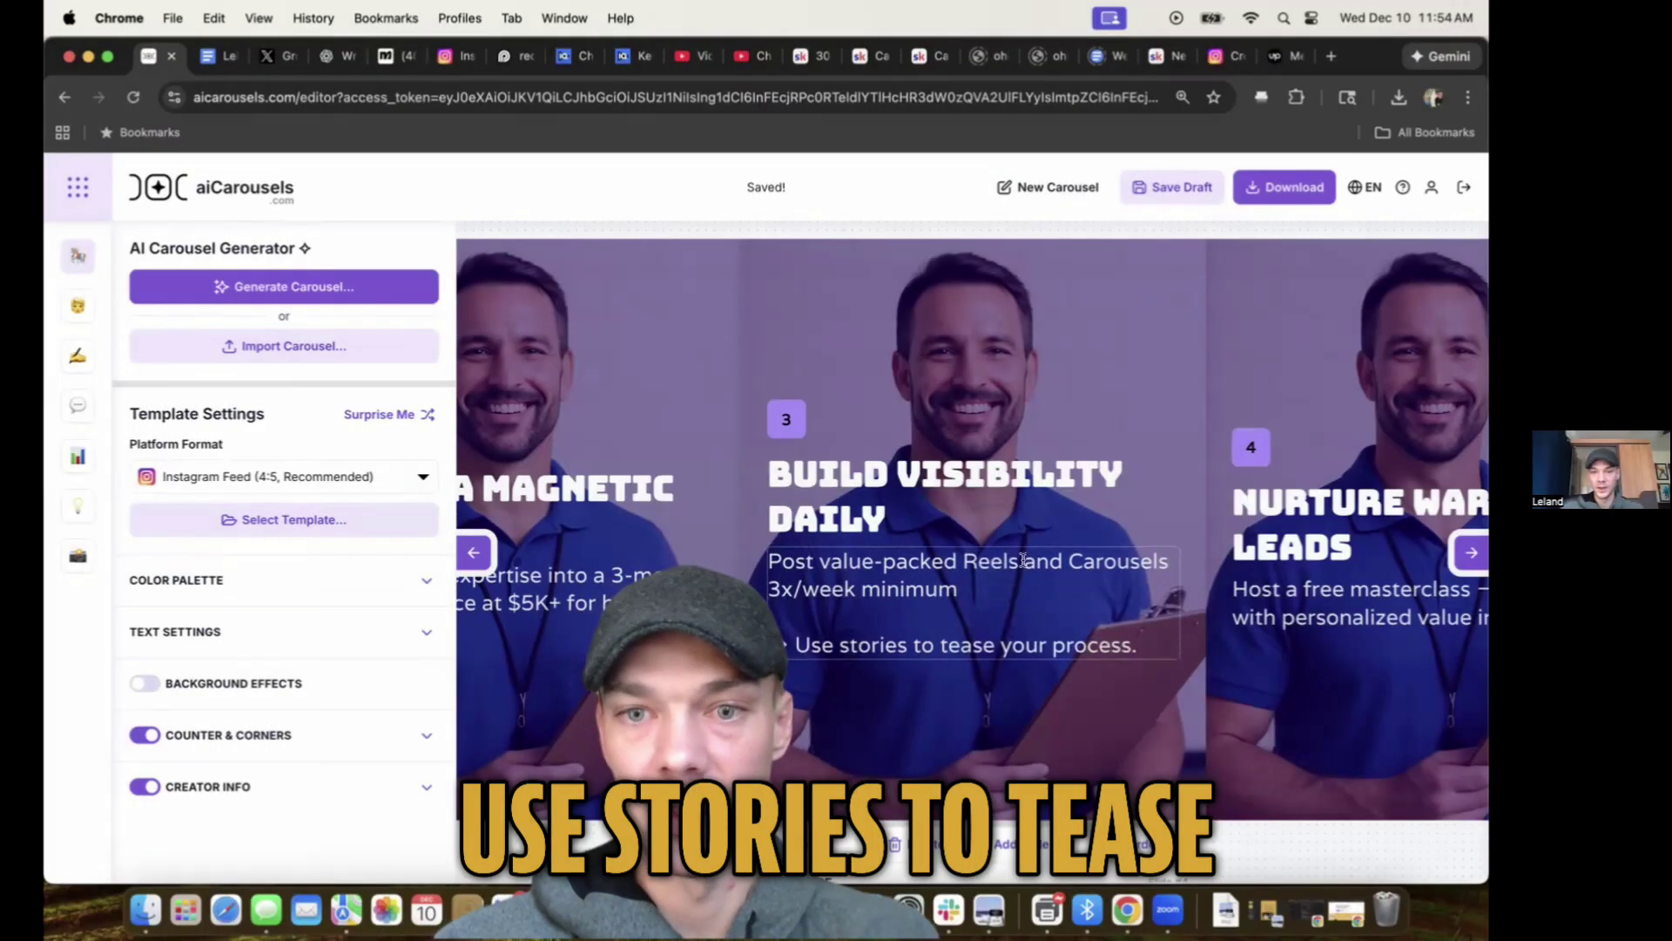
- On the "Nurture Warm Leads" slide, append "IN A FREE COMMUNITY" to the title and replace "masterclass" with "community" in the paragraph
left_click(1471, 552)
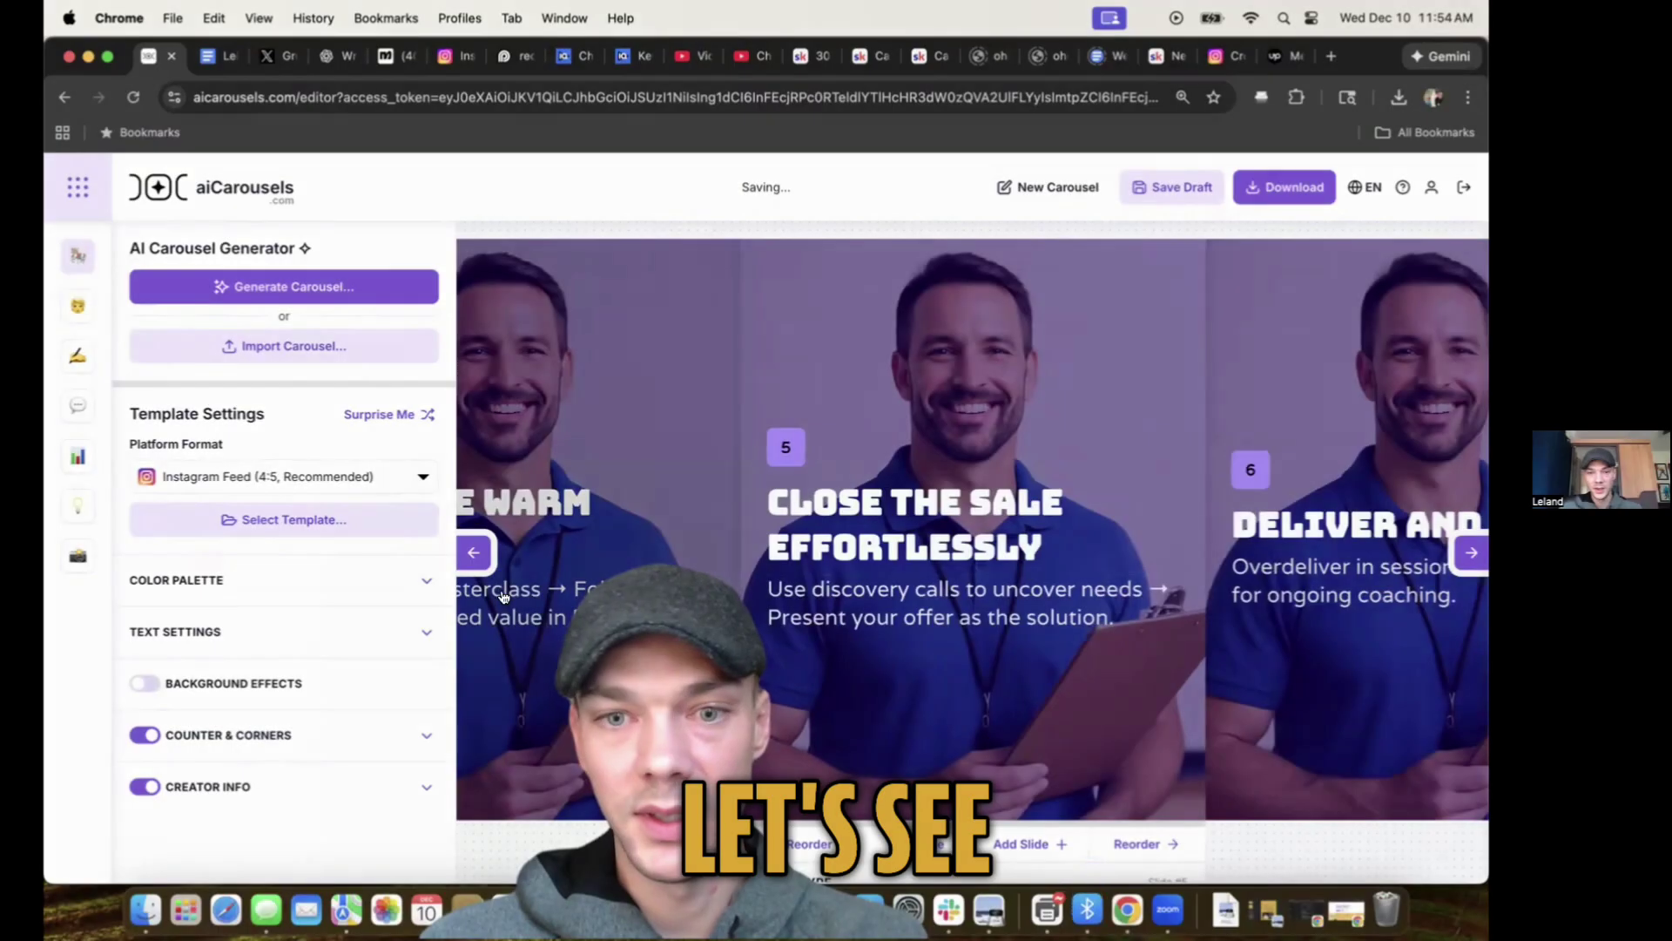
left_click(477, 554)
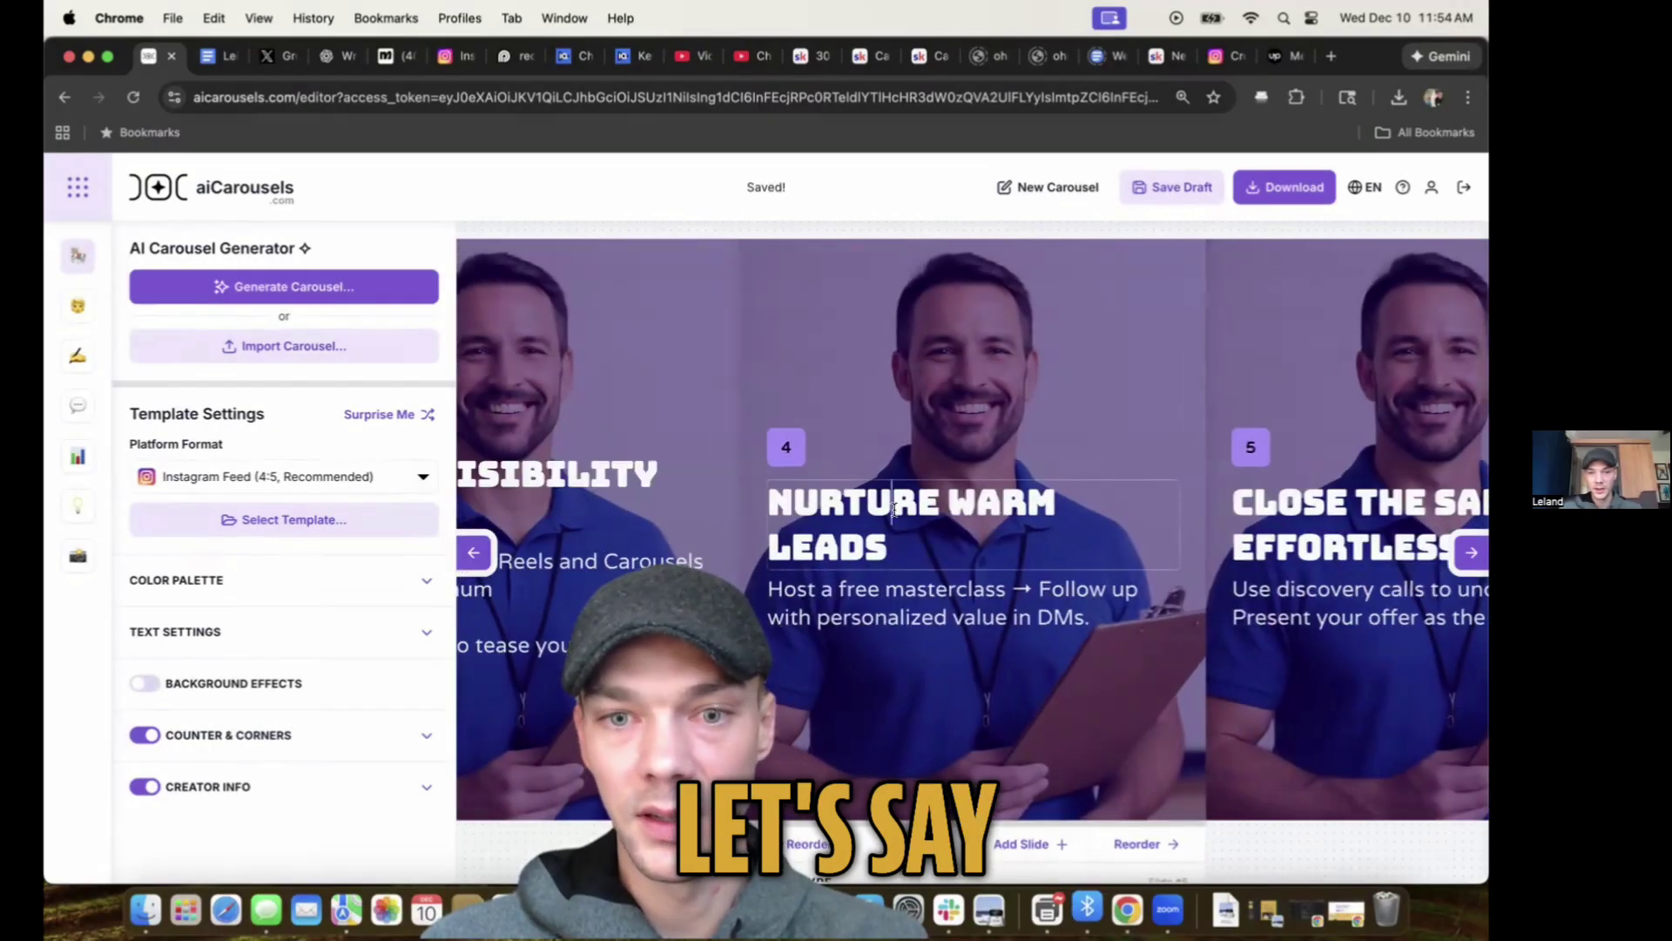
left_click(903, 544)
type("IN ")
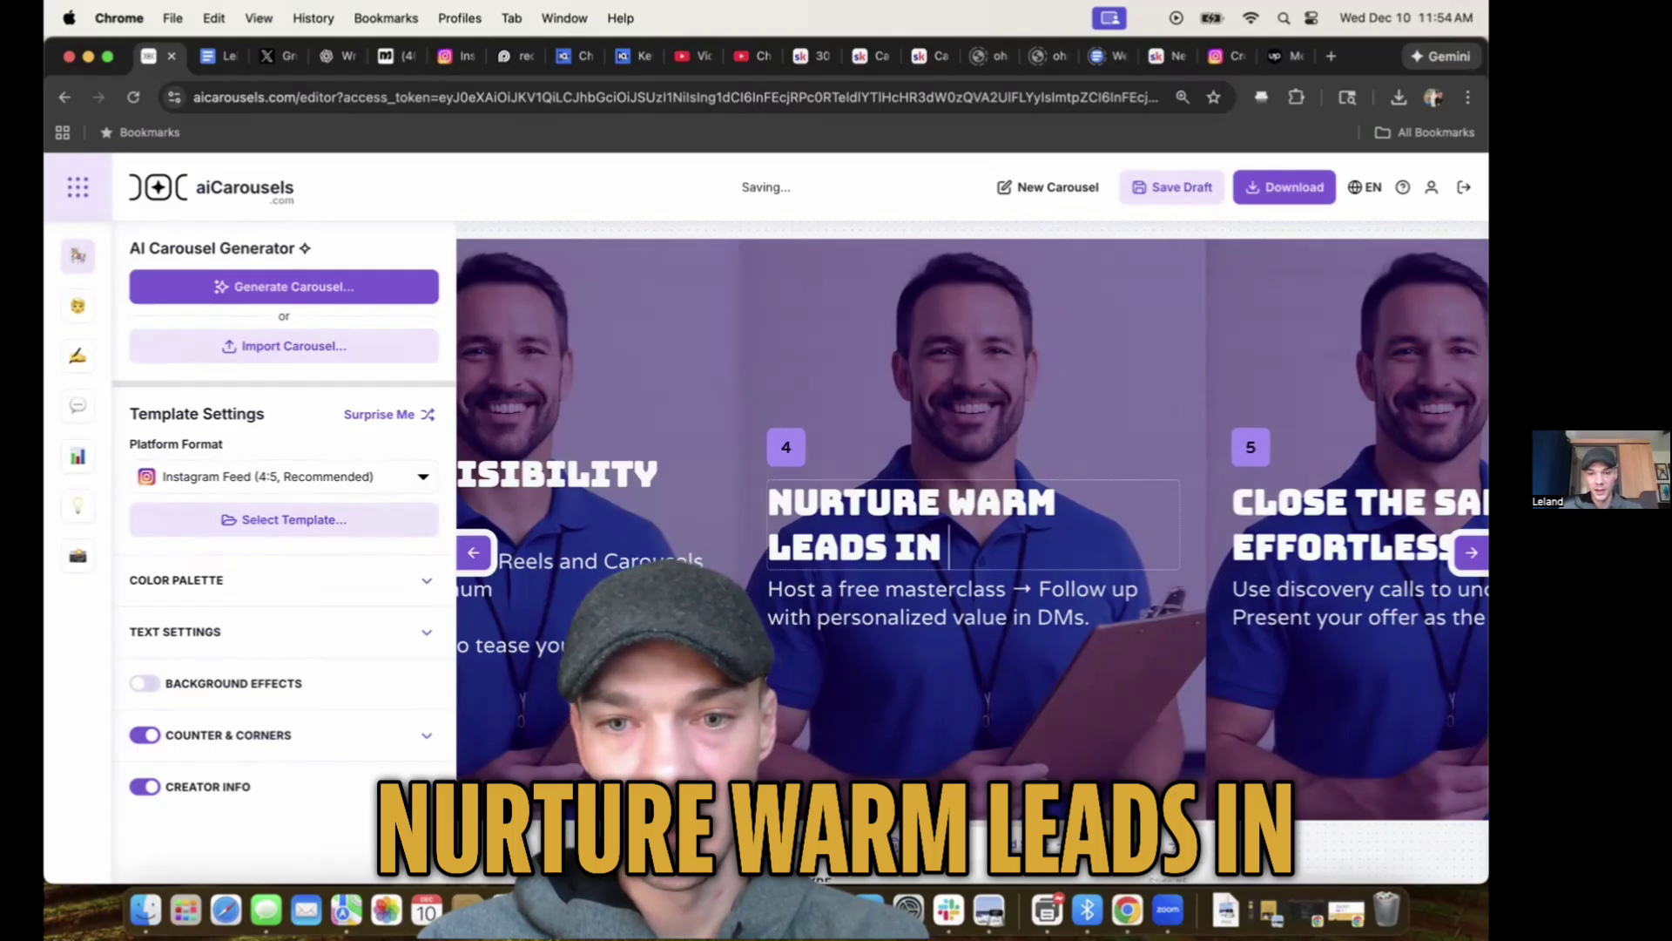
type("A")
type(" FREE COMMUNITY")
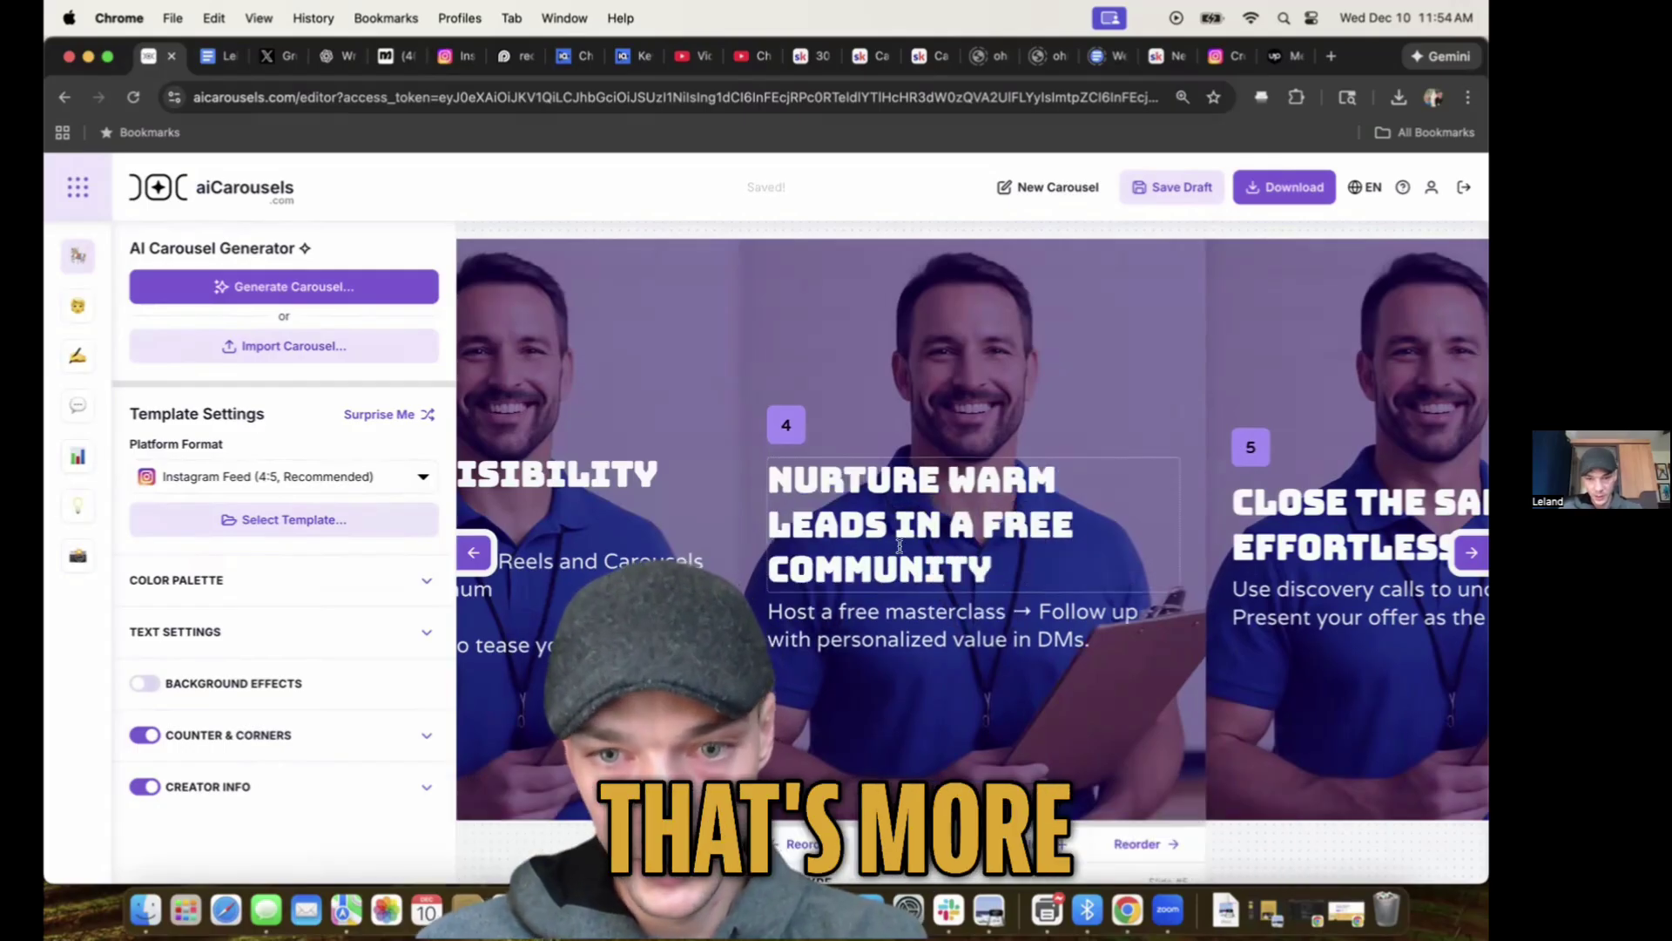
right_click(945, 611)
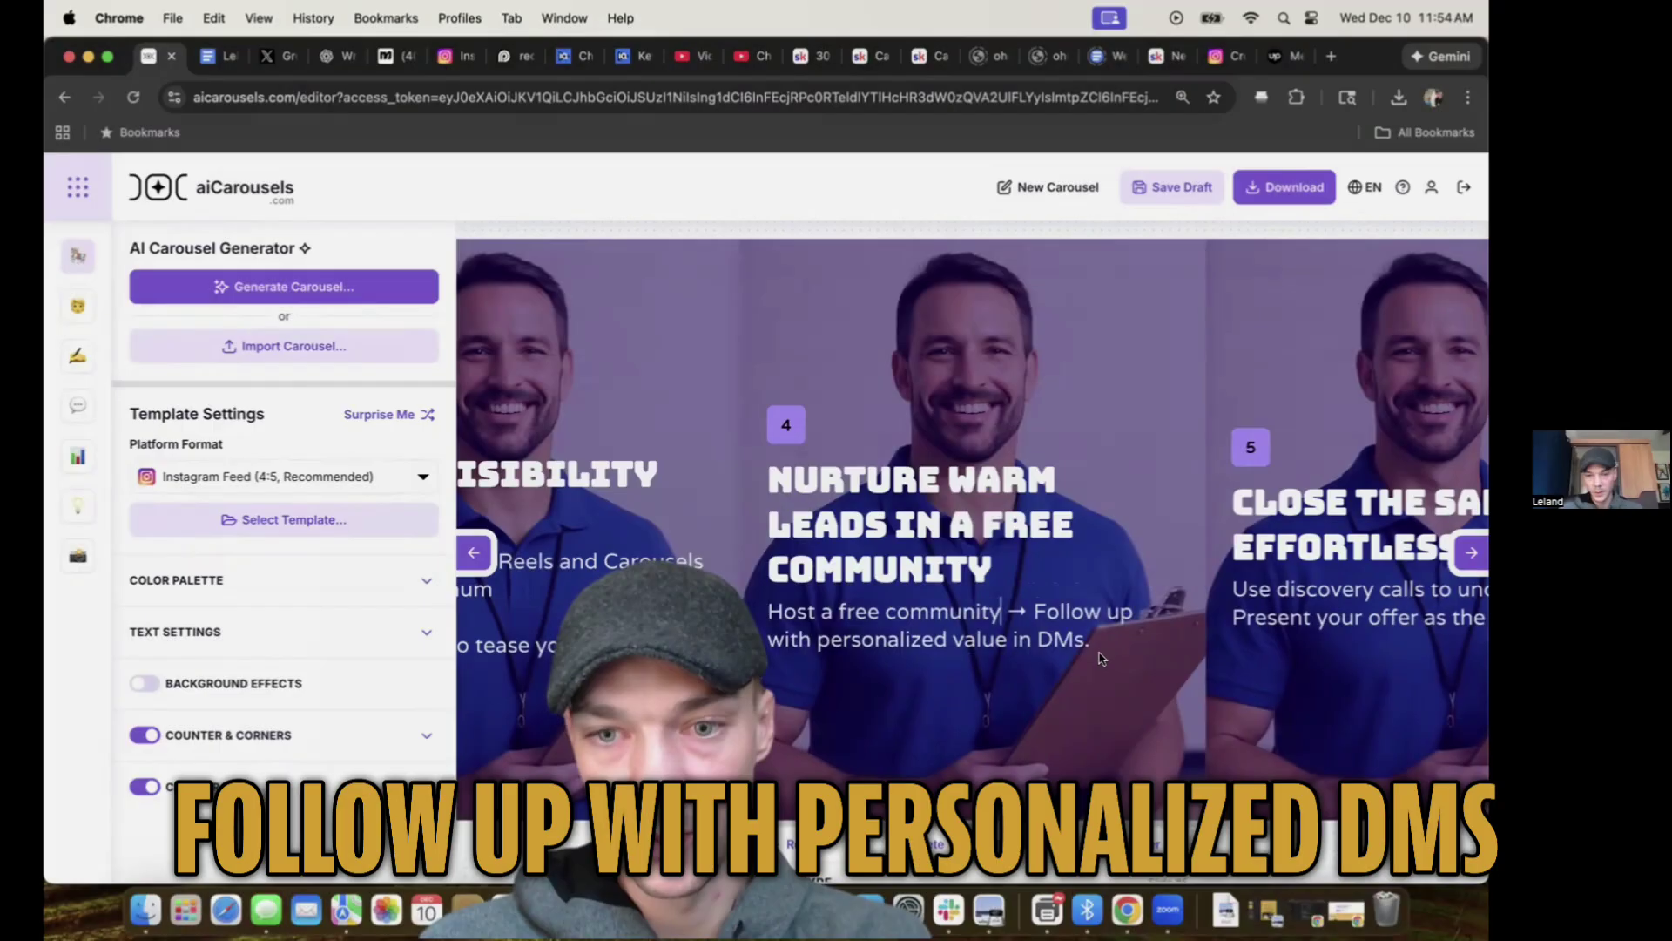
- On the "Nurture Warm Leads" slide, append "and Free Trainings (with upsell)" to the end of the paragraph
type("and Mor")
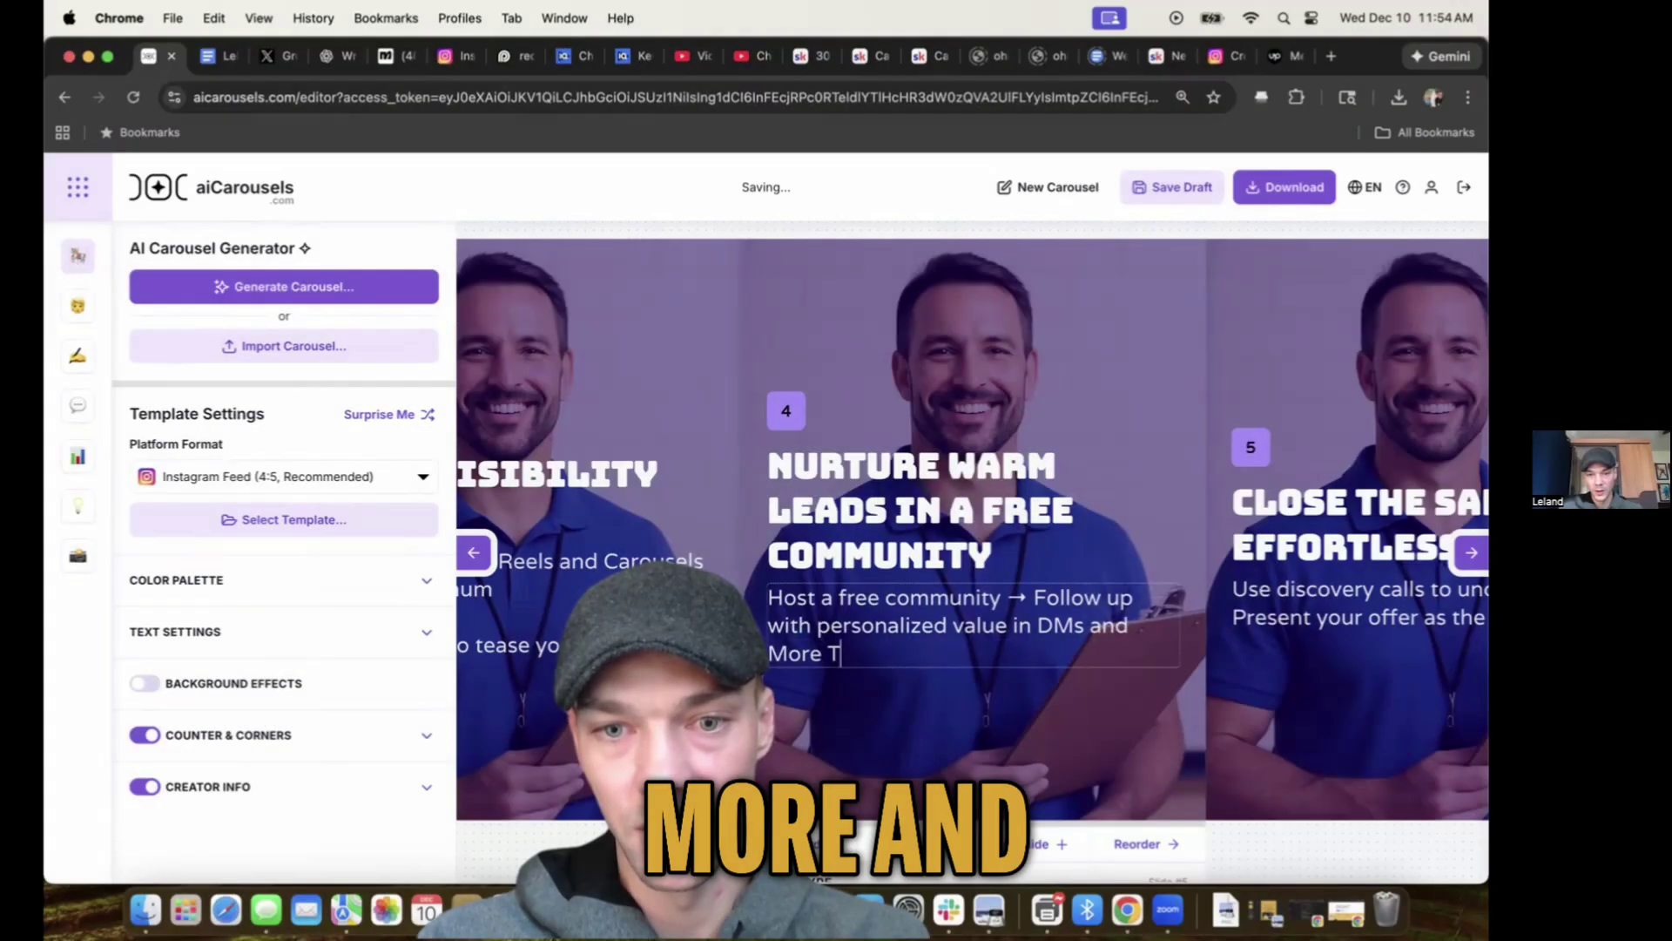
key("BackSpace")
key("BackSpace")
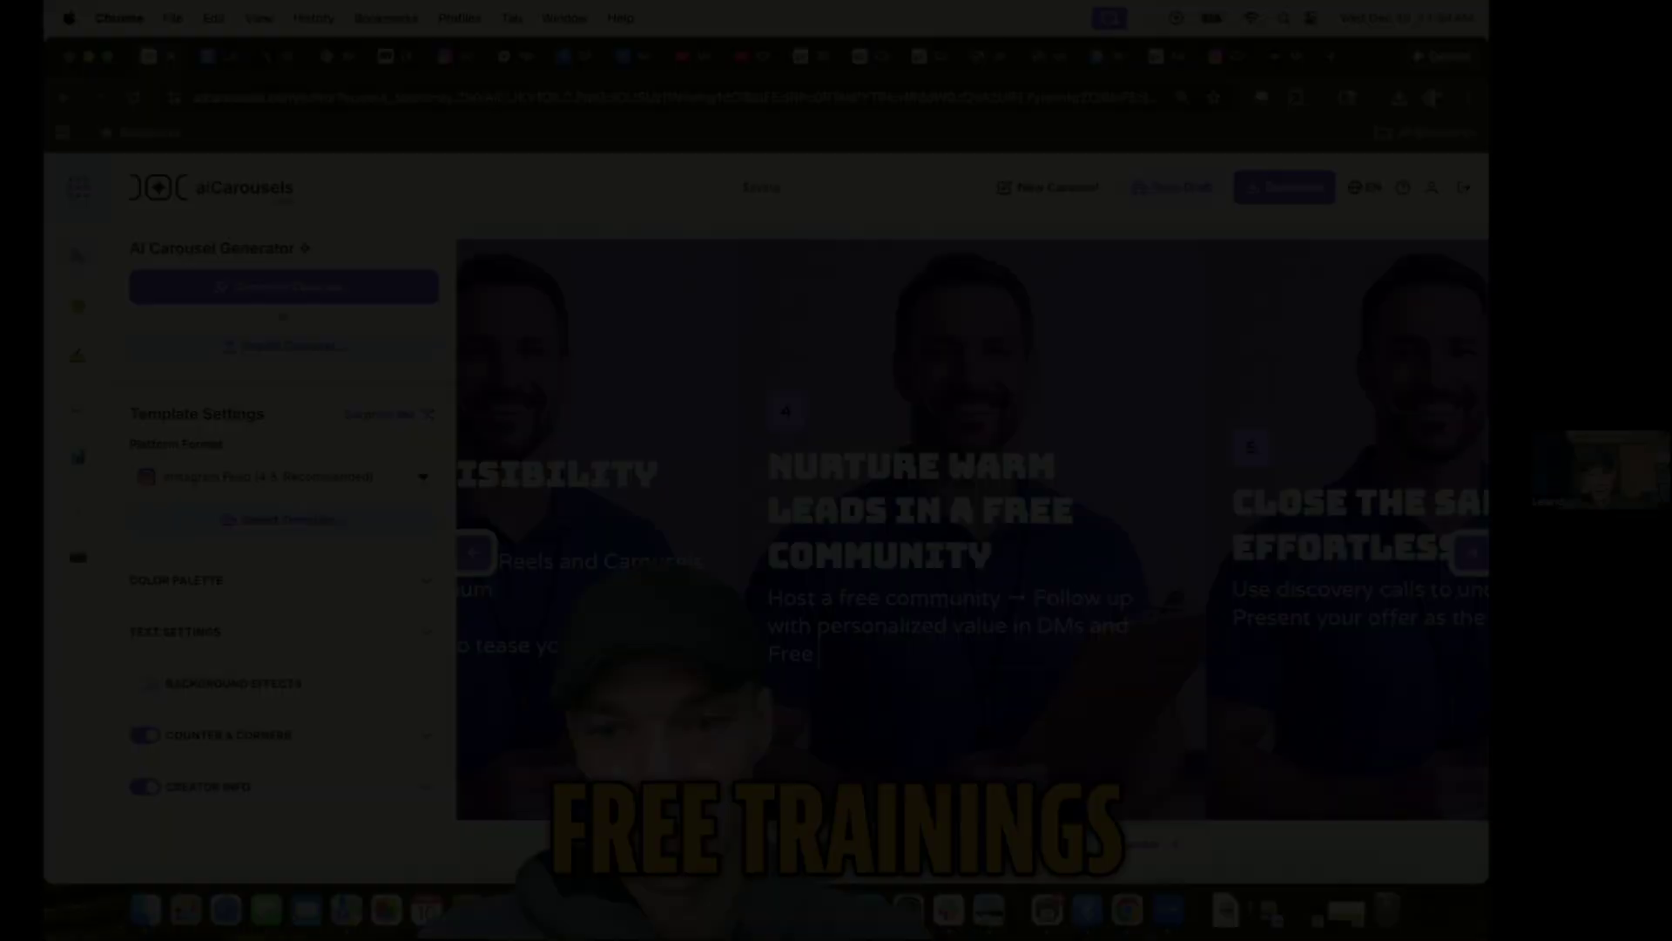
type("Tr")
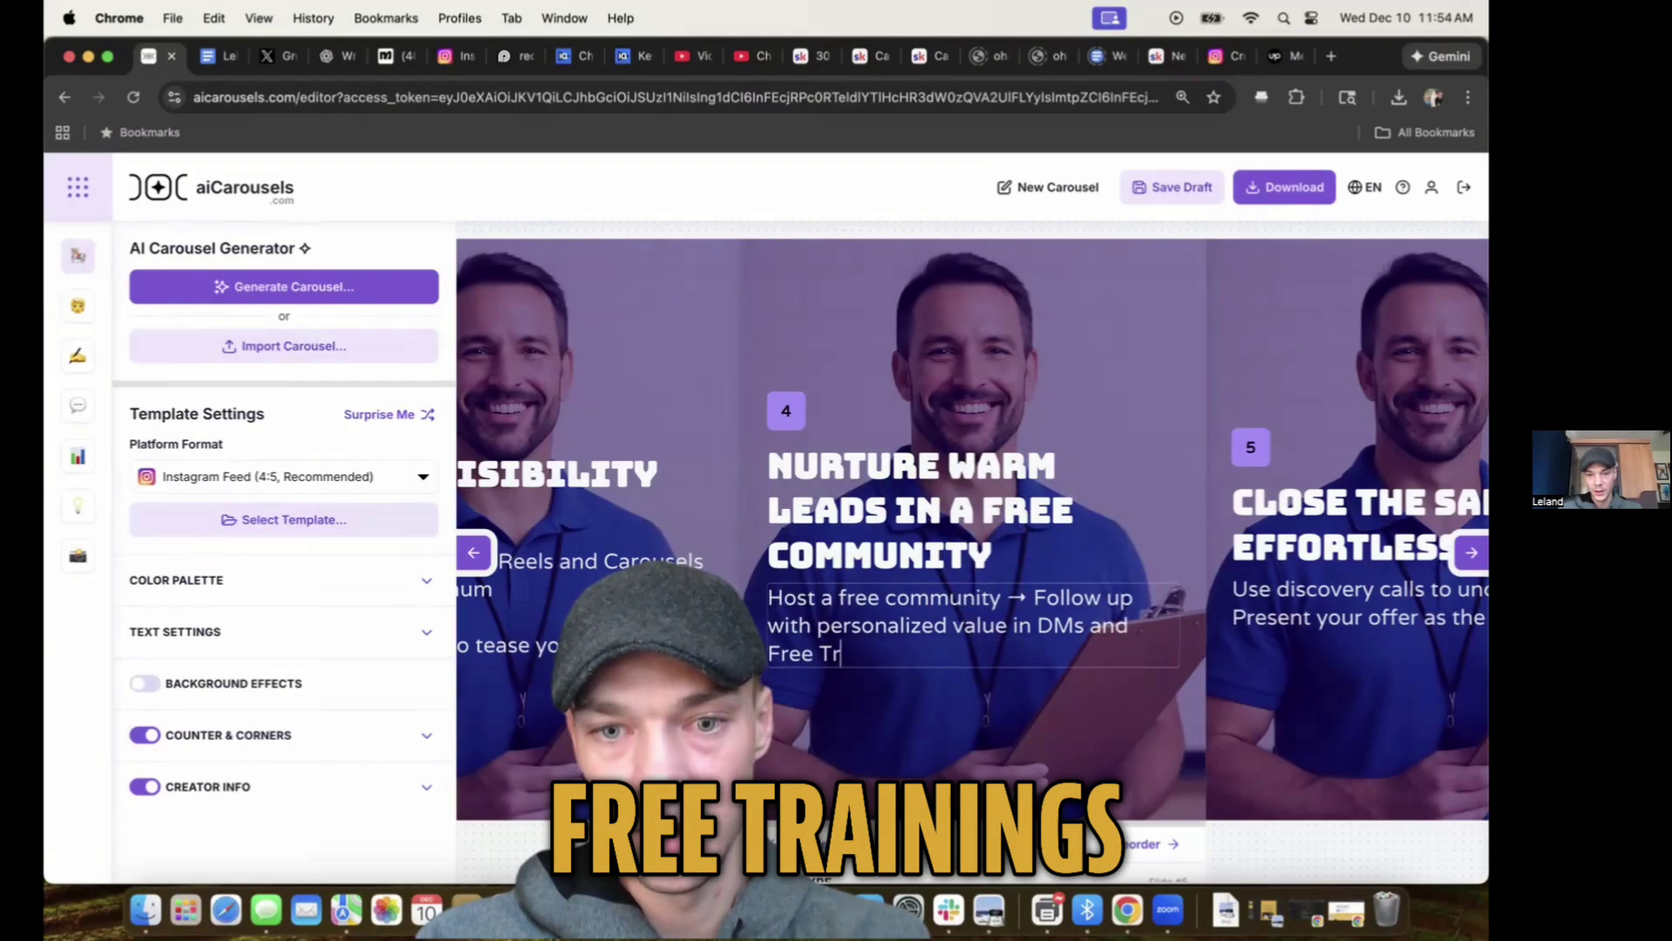
type("ainings(with upsell)")
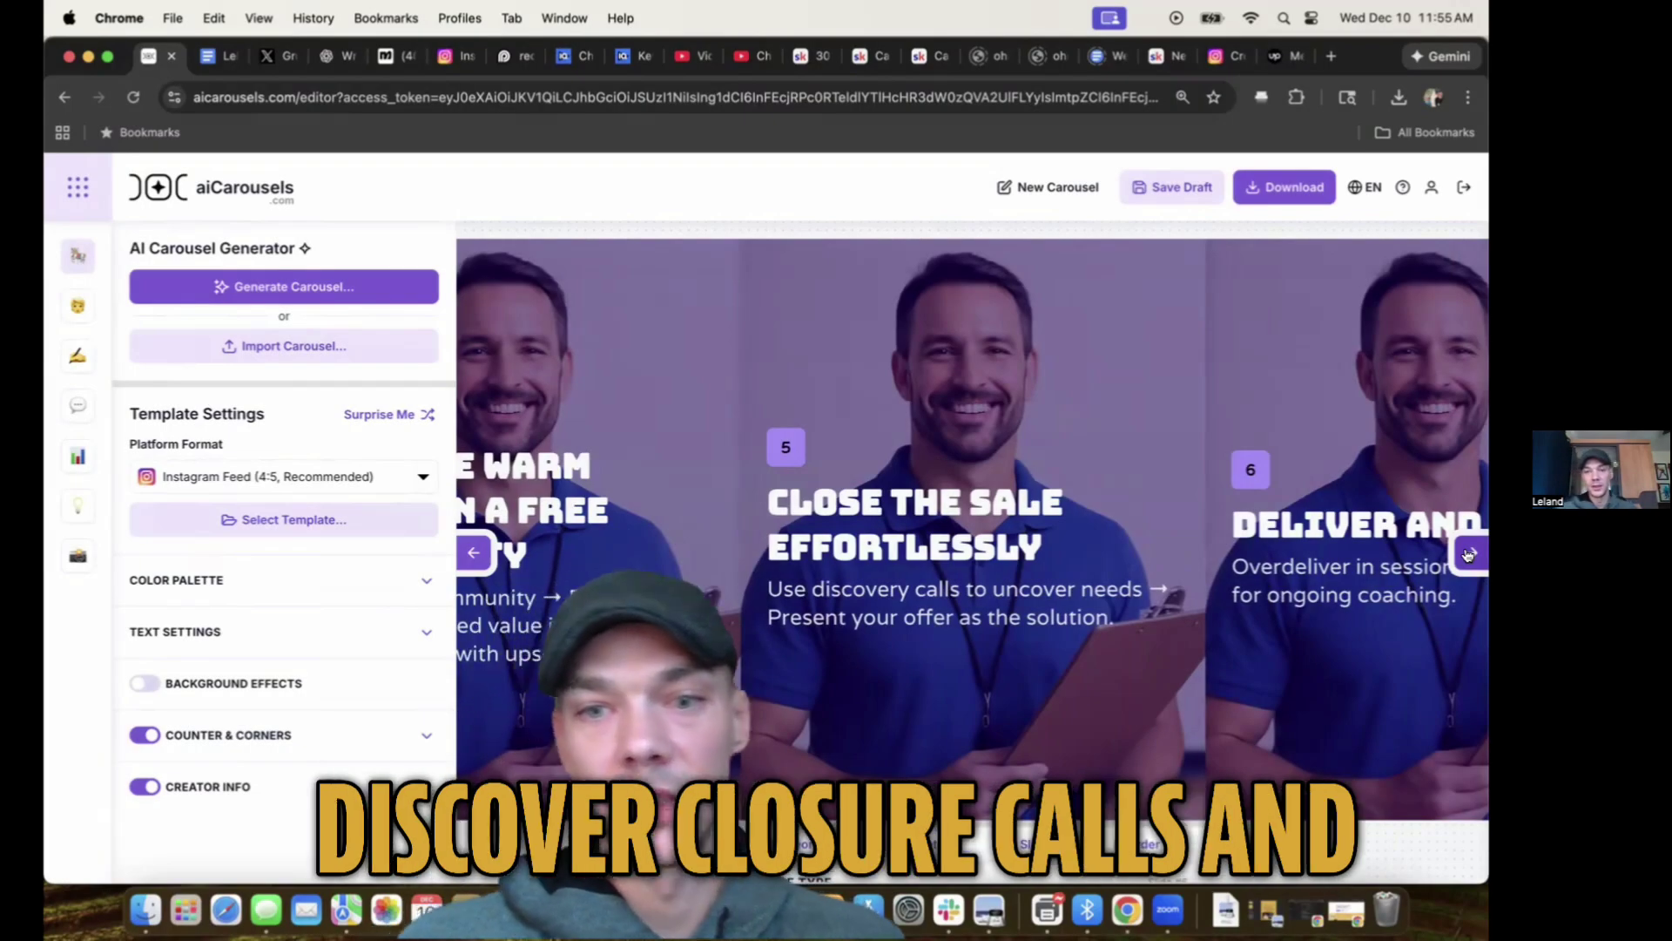
- On the outro slide, replace the paragraph with the free-carousel and client-signing pitch and set the call to action to "Comment FREE for a Free Carousel"
left_click(1469, 554)
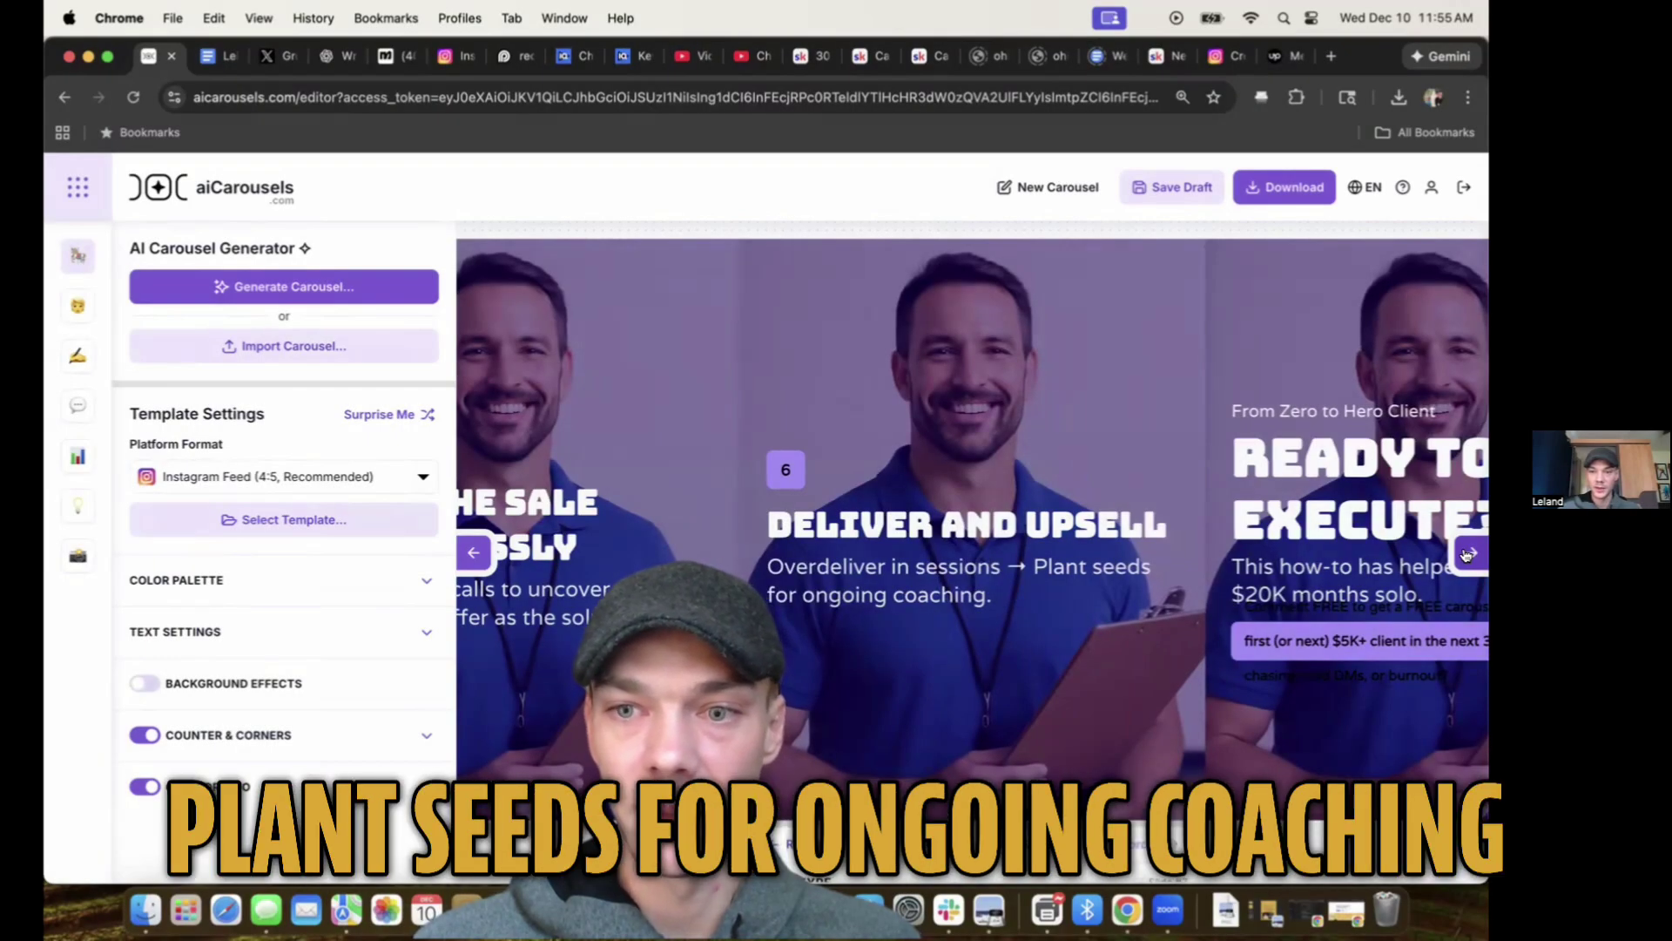
left_click(1468, 554)
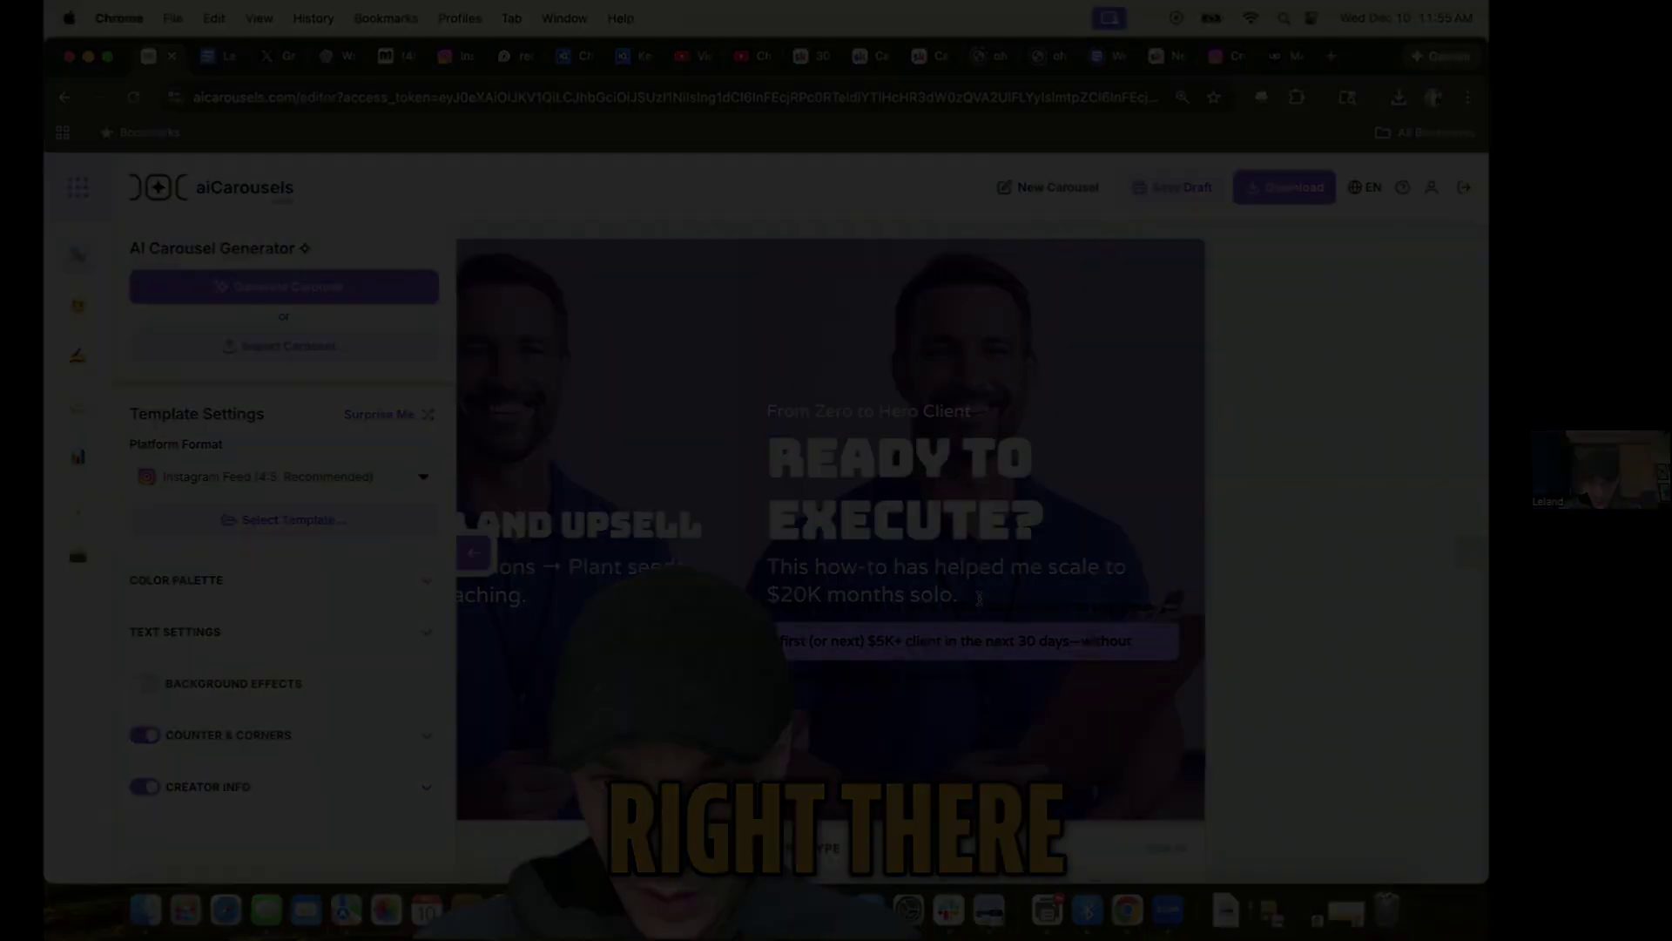
scroll(947, 706, "down", 5)
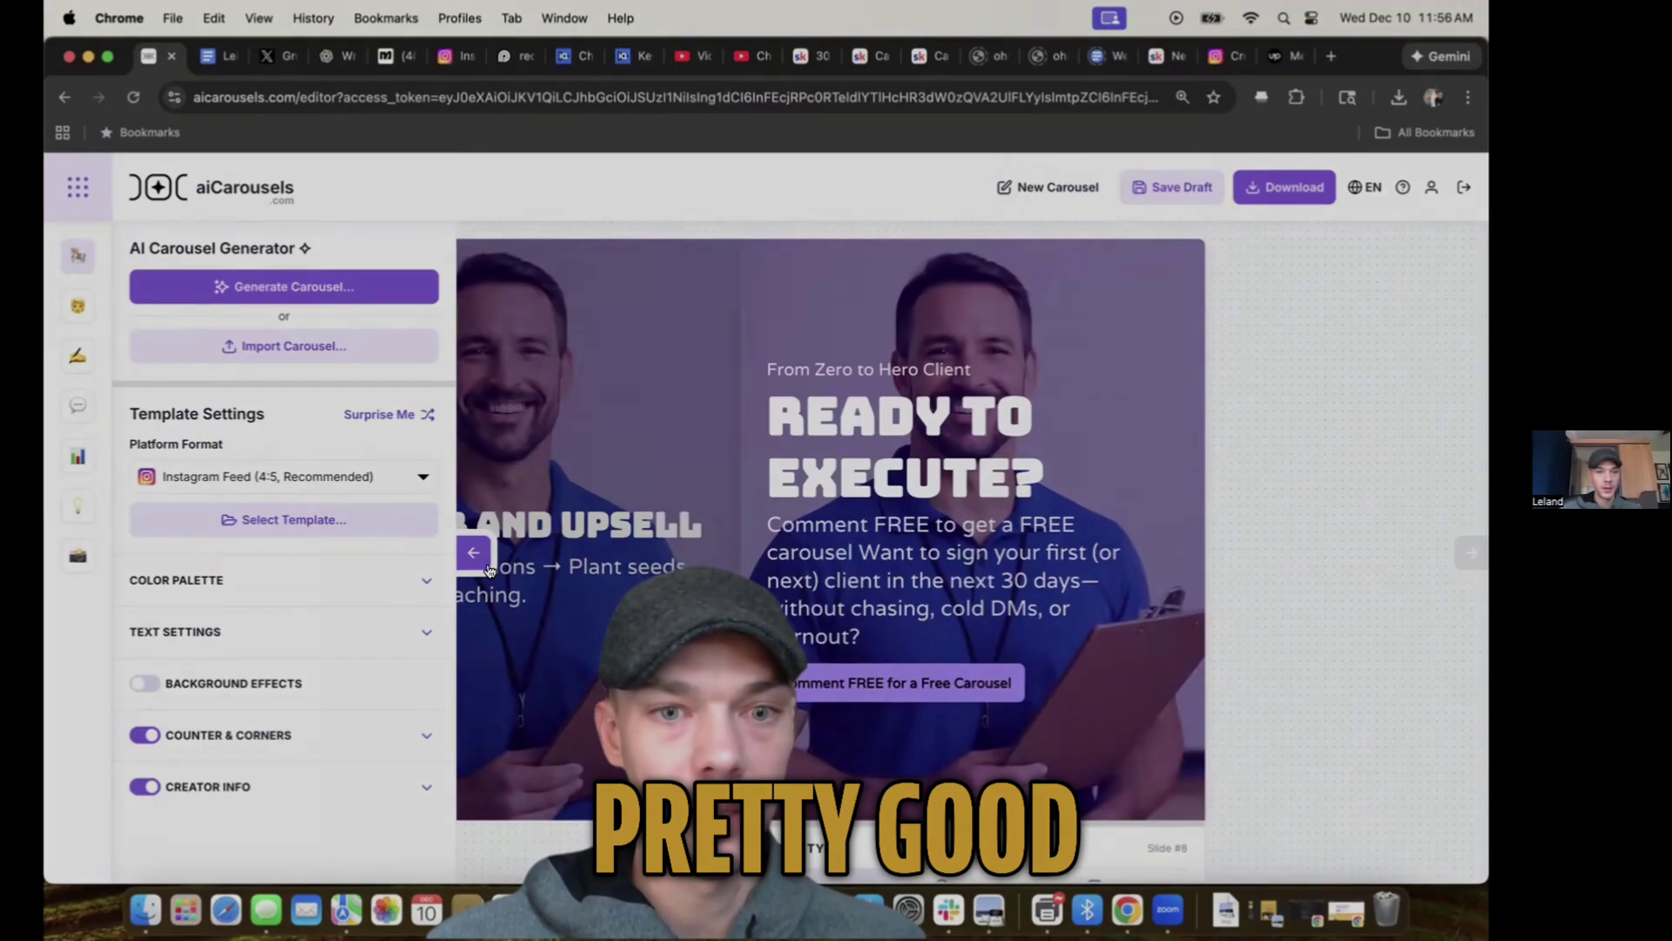
scroll(347, 587, "down", 5)
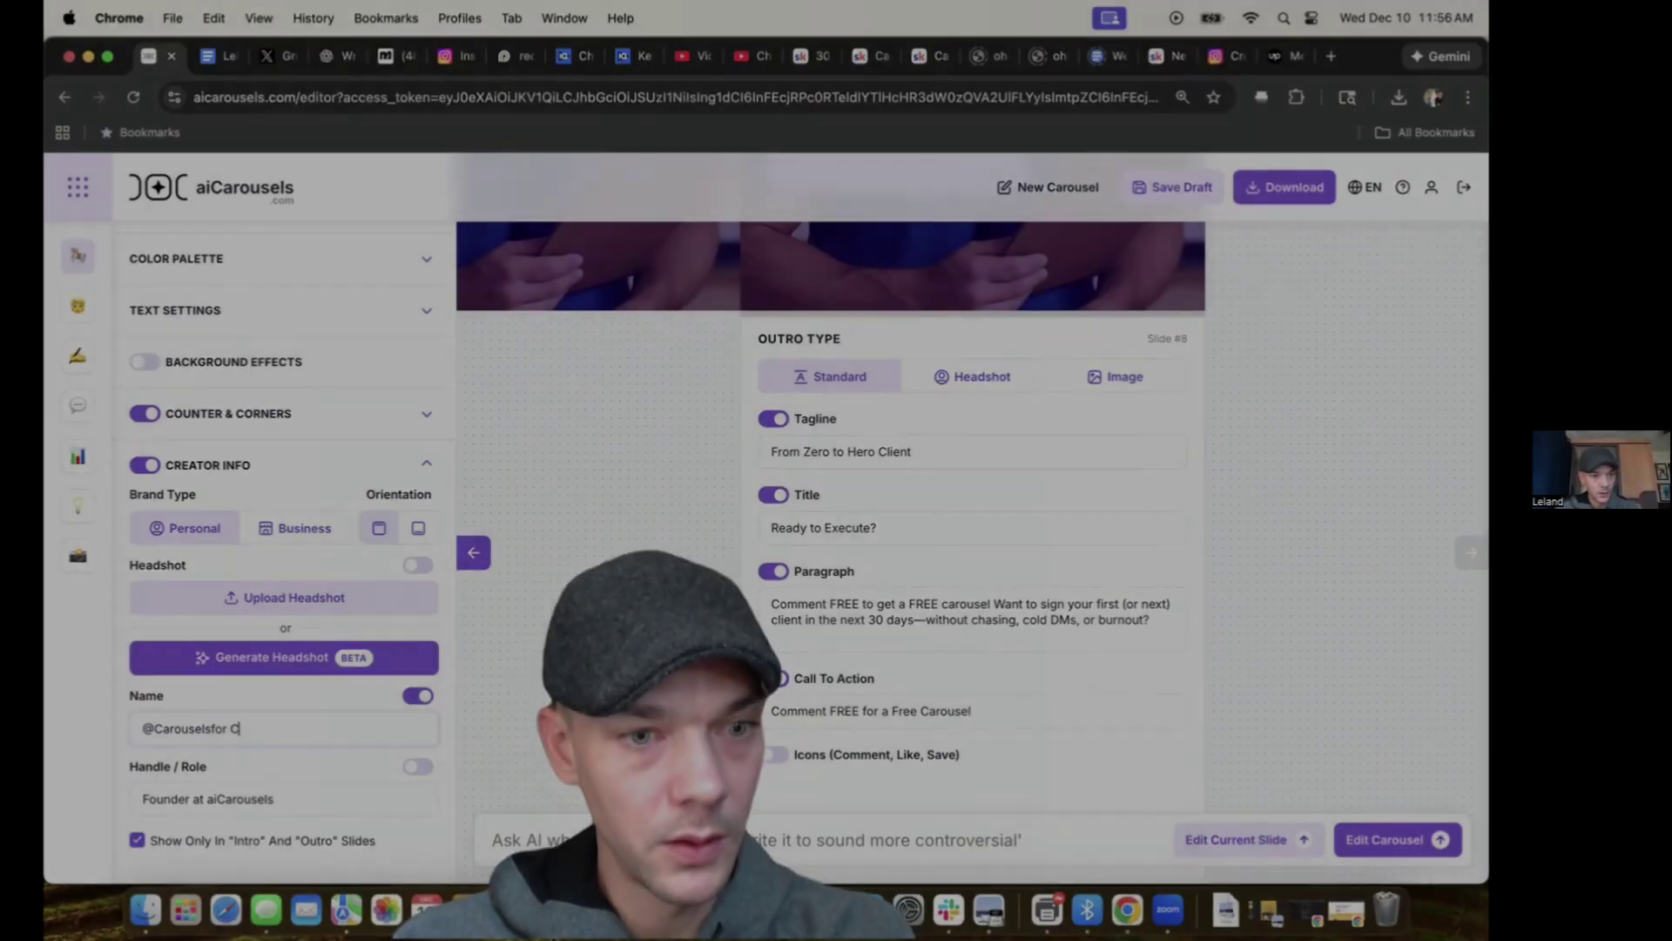
type("coaches")
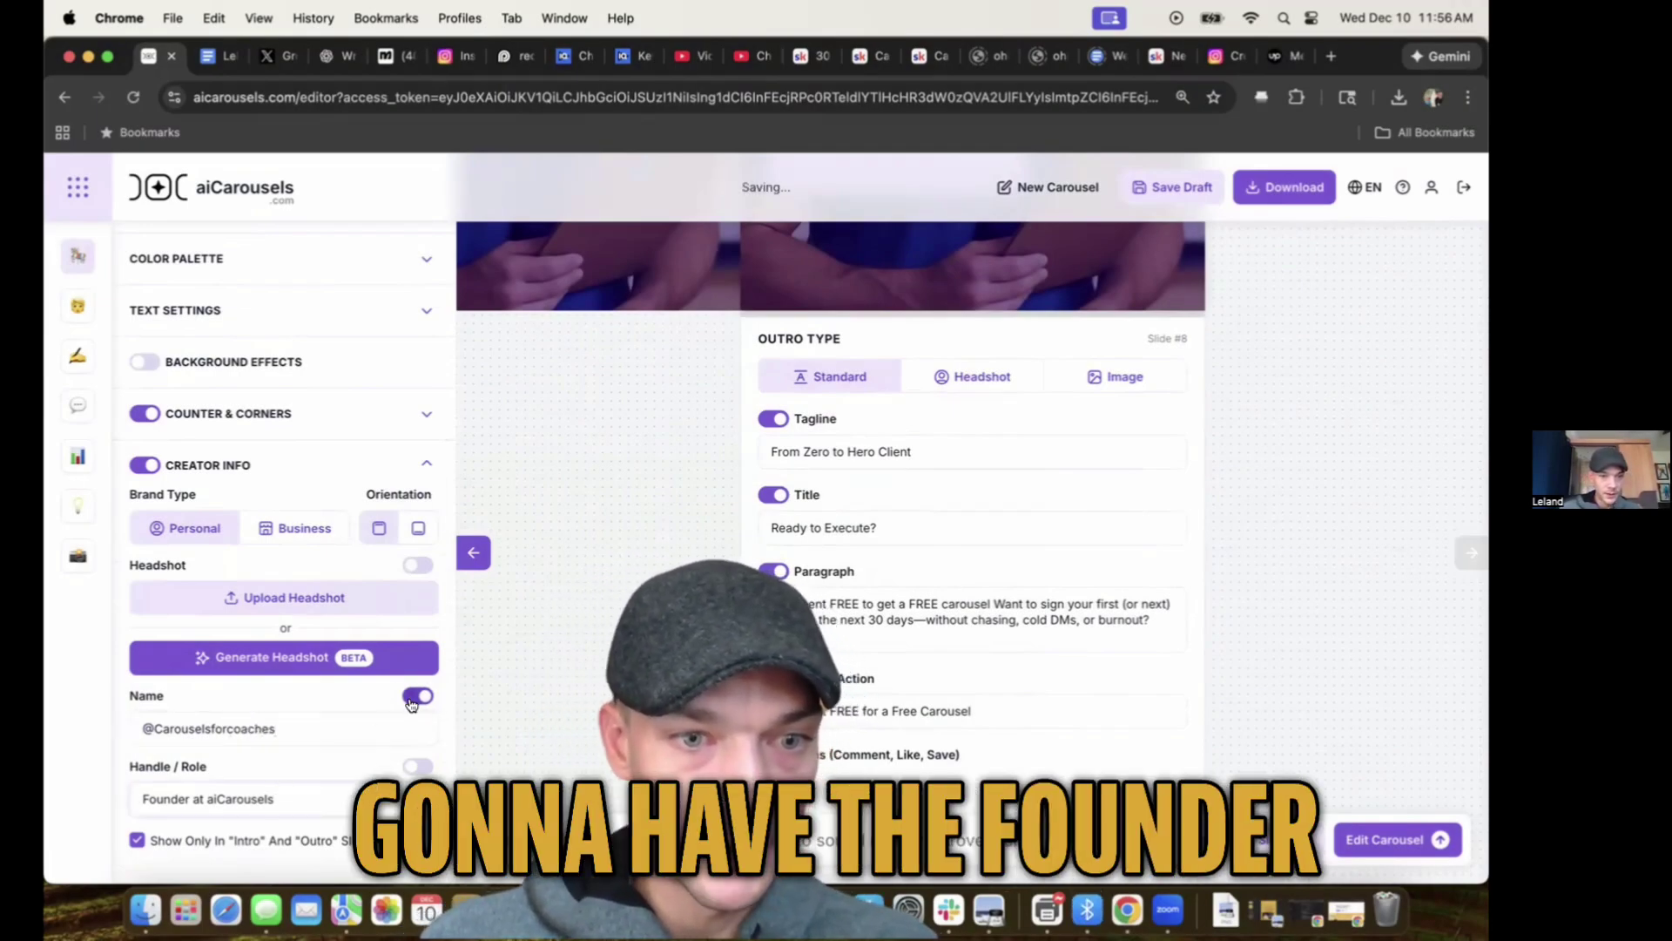
left_click(474, 652)
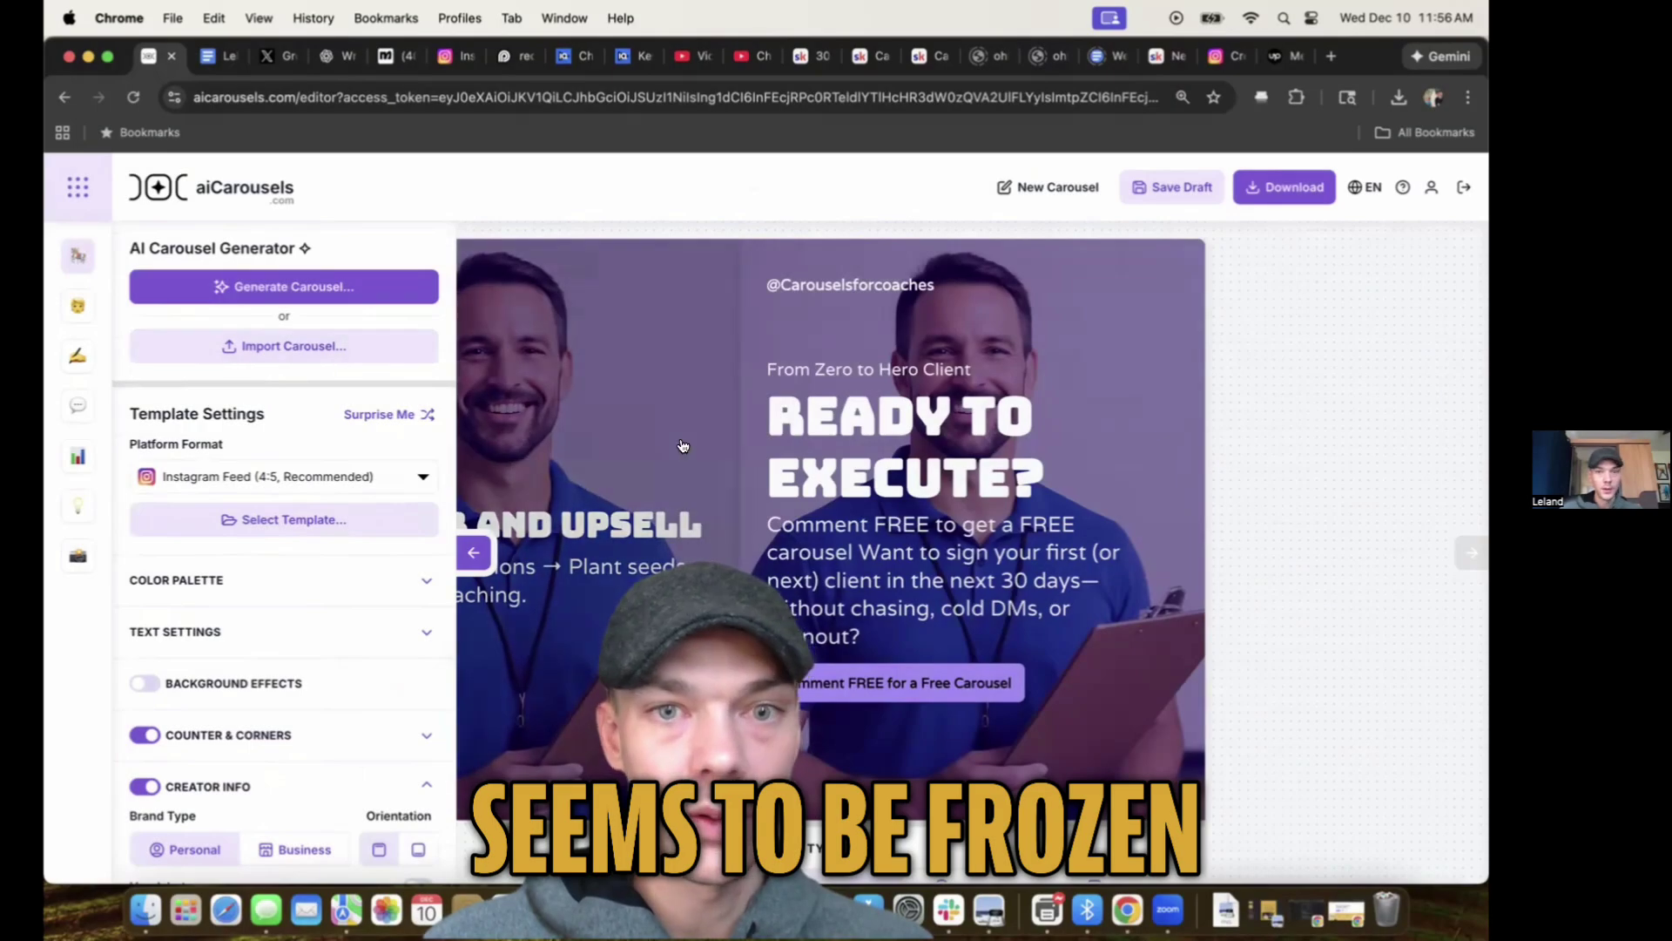
left_click(1289, 192)
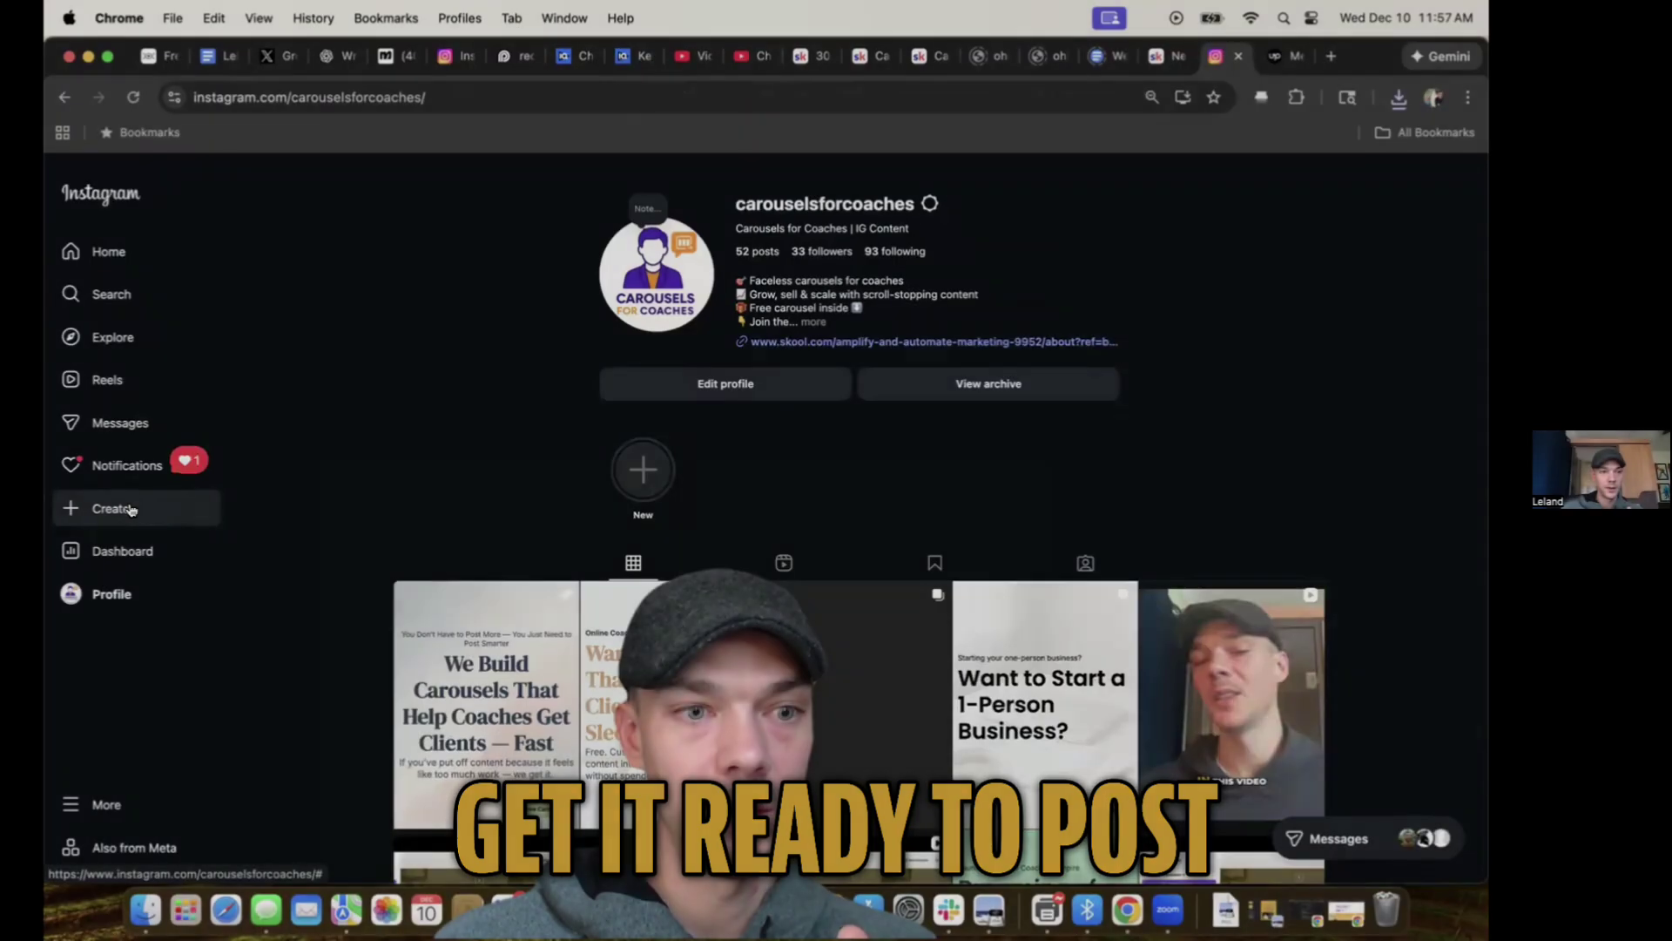
- Create an Instagram post from the downloaded slides and use Grok's description of the $5K client carousel as its caption
left_click(109, 507)
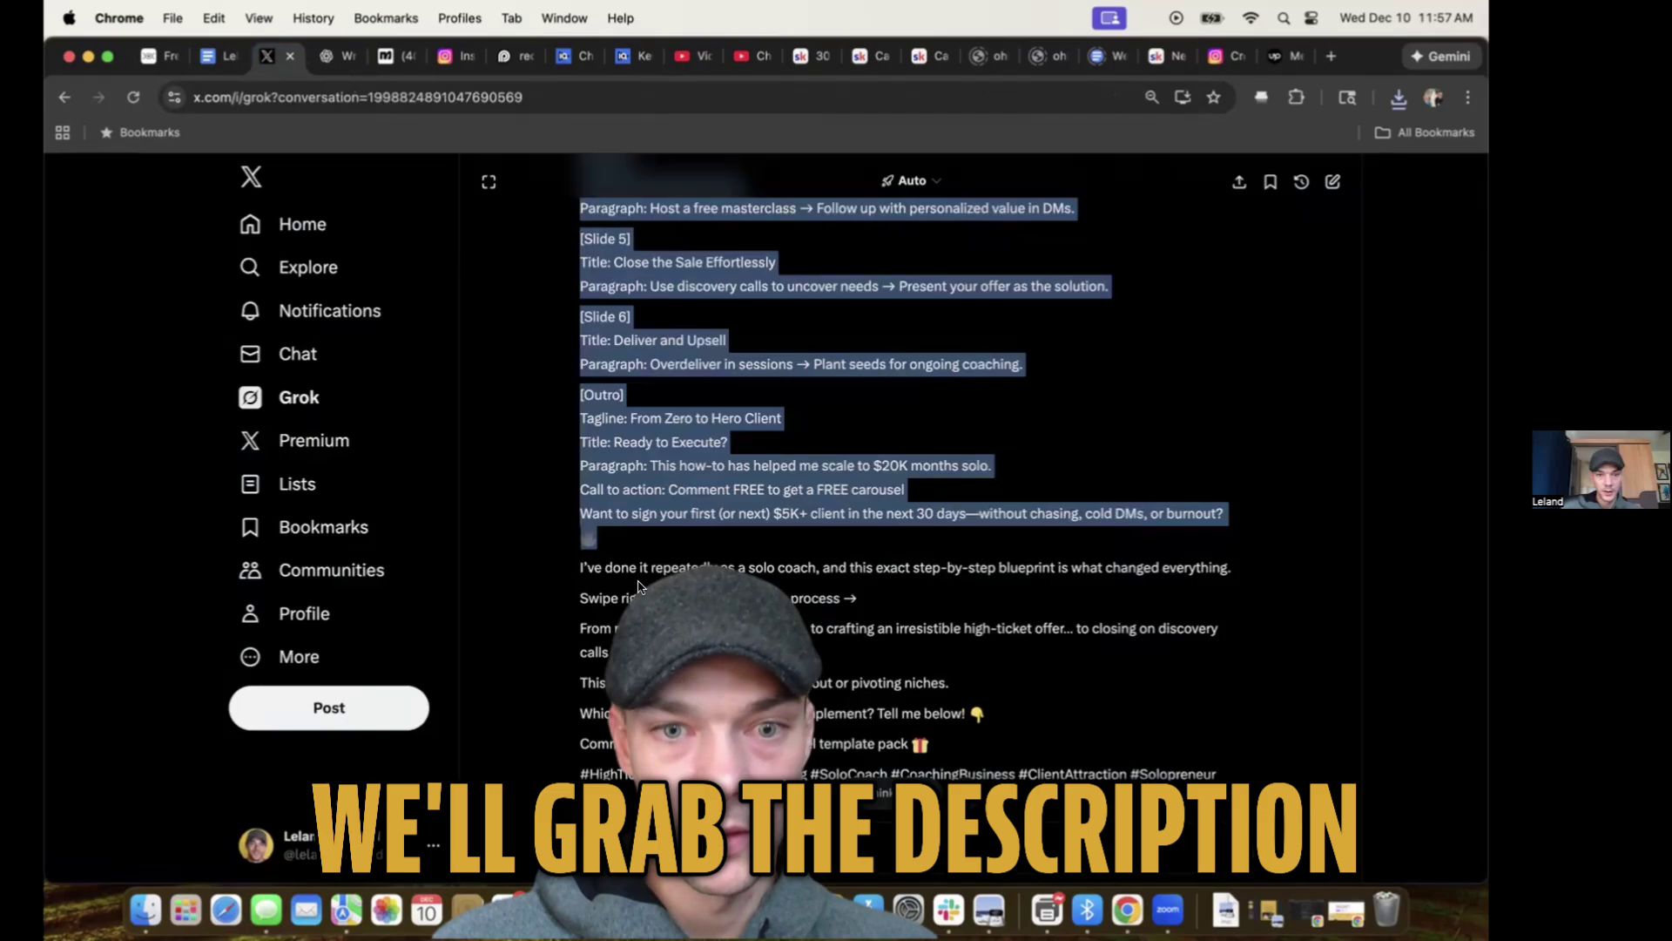
scroll(639, 587, "down", 3)
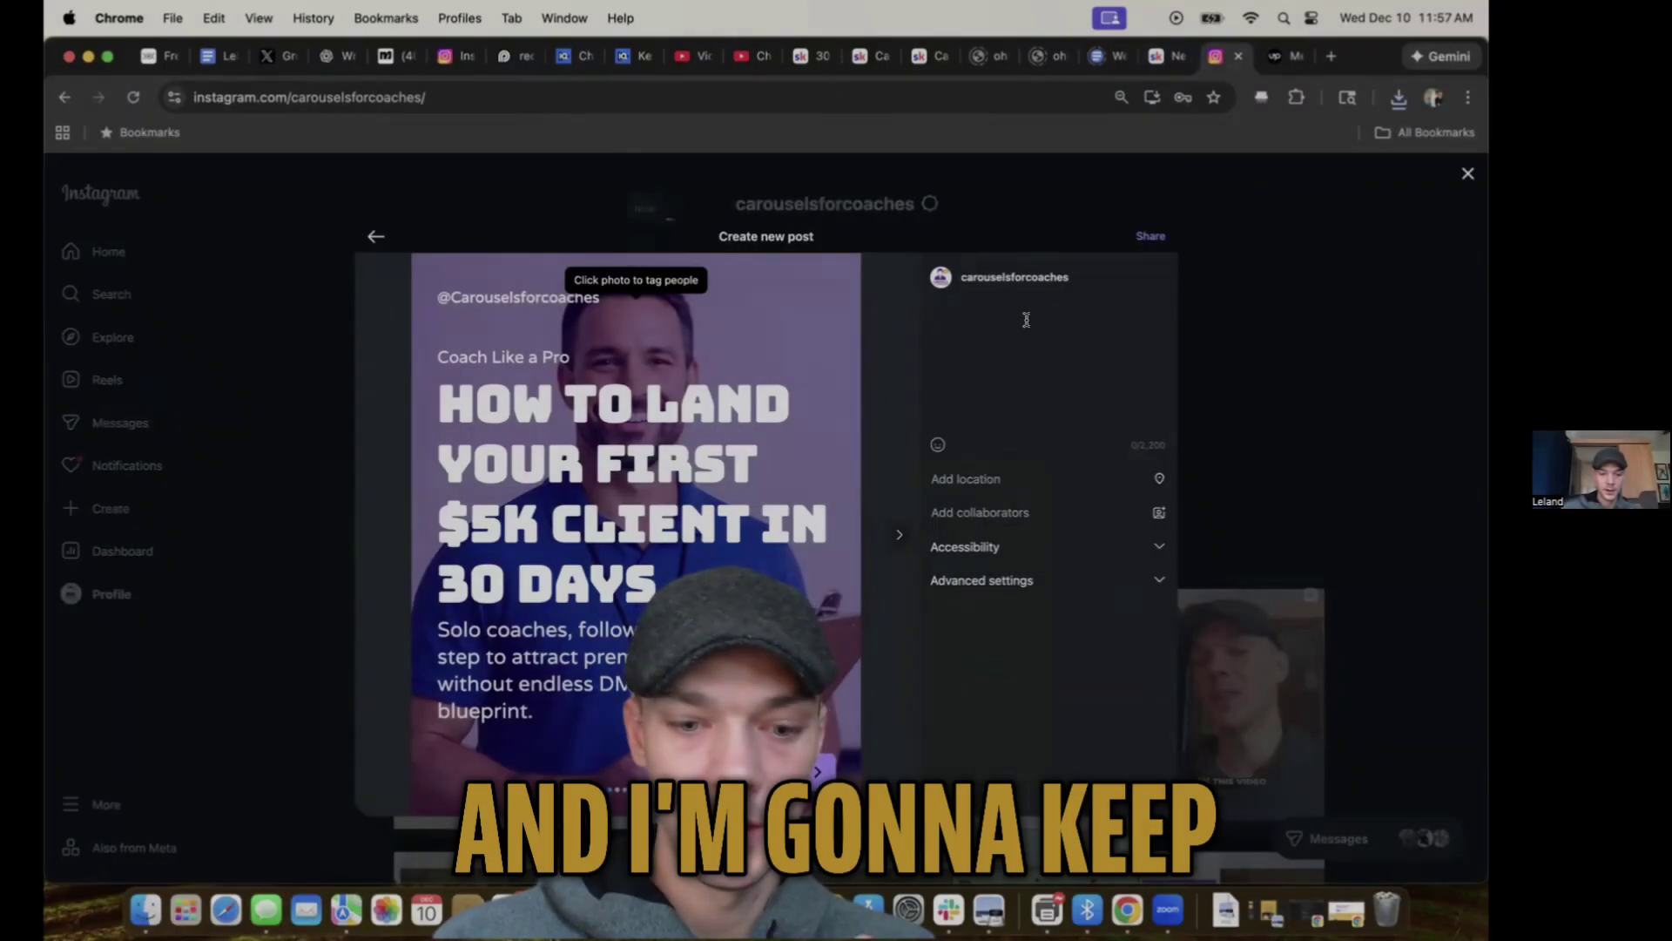
scroll(1028, 318, "up", 5)
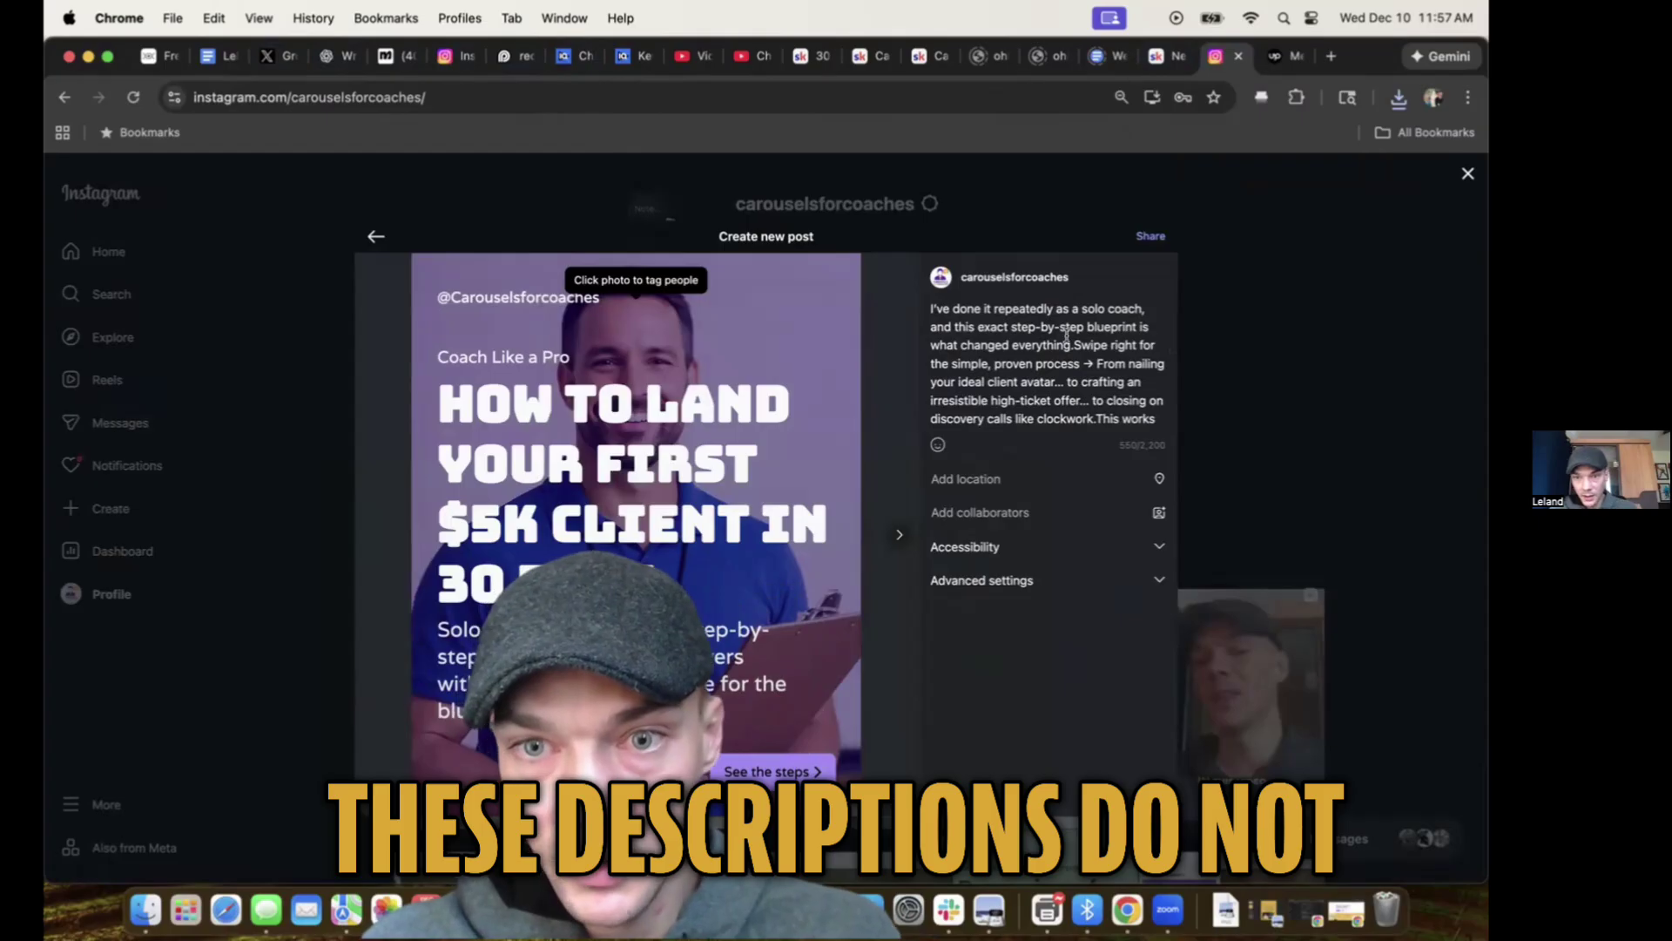
- Break the caption into paragraphs separated by blank lines, shorten the offer to "Comment FREE to get a FREE carousel" and add the location Denver, Colorado
scroll(973, 340, "down", 3)
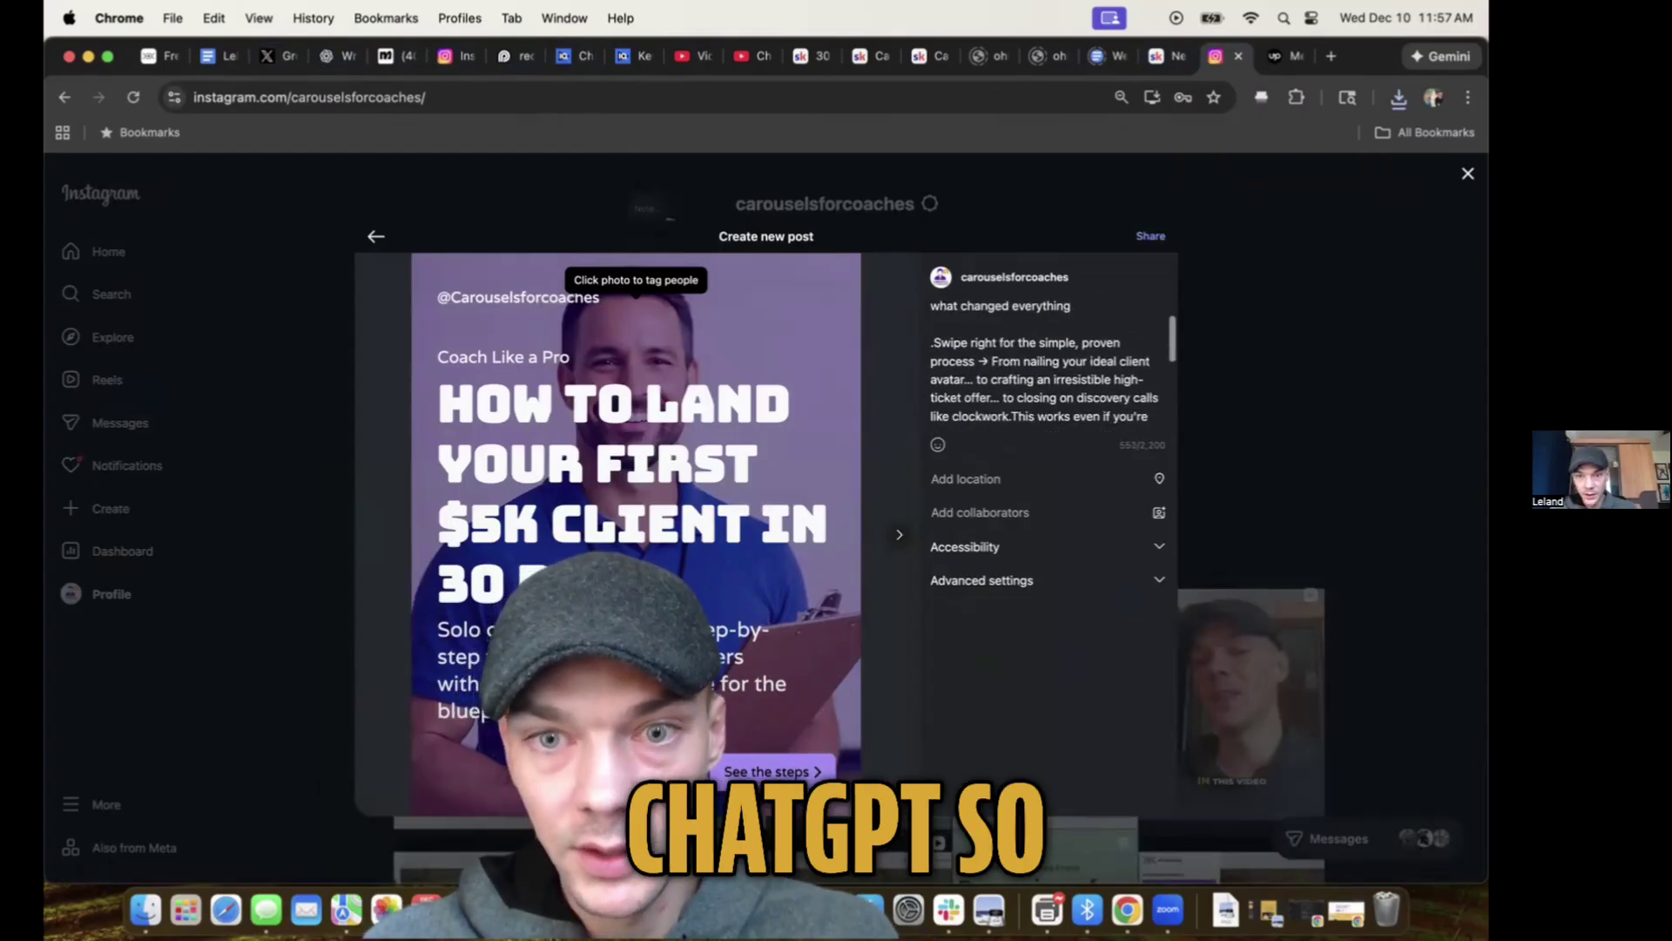
scroll(973, 340, "up", 2)
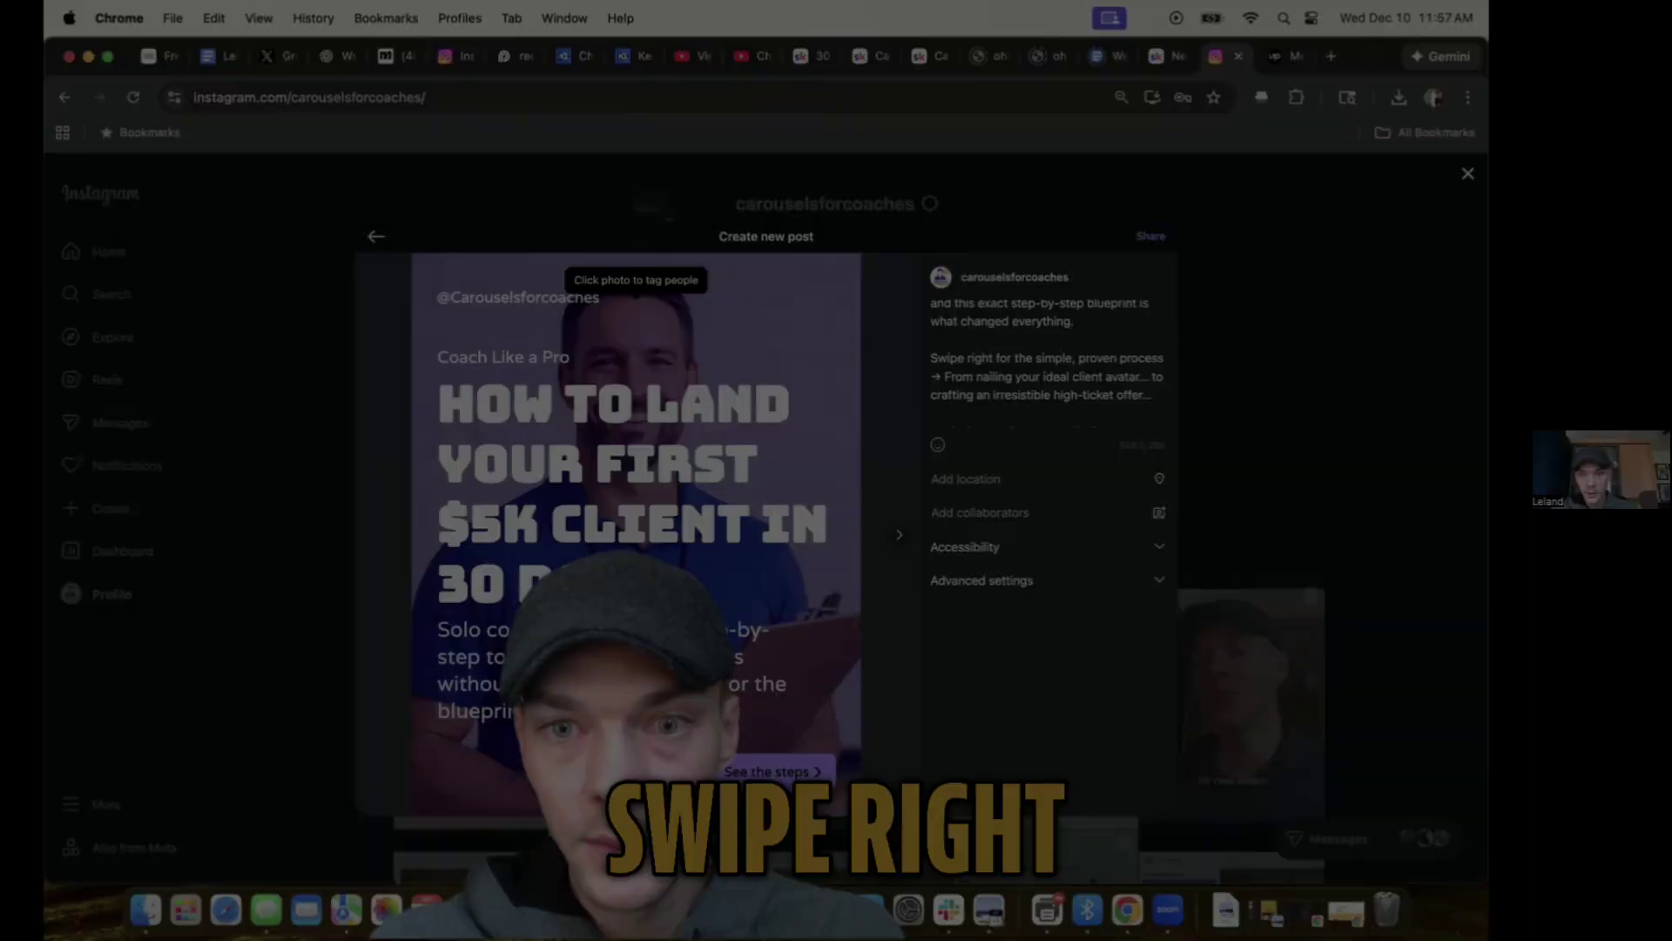
scroll(993, 339, "down", 5)
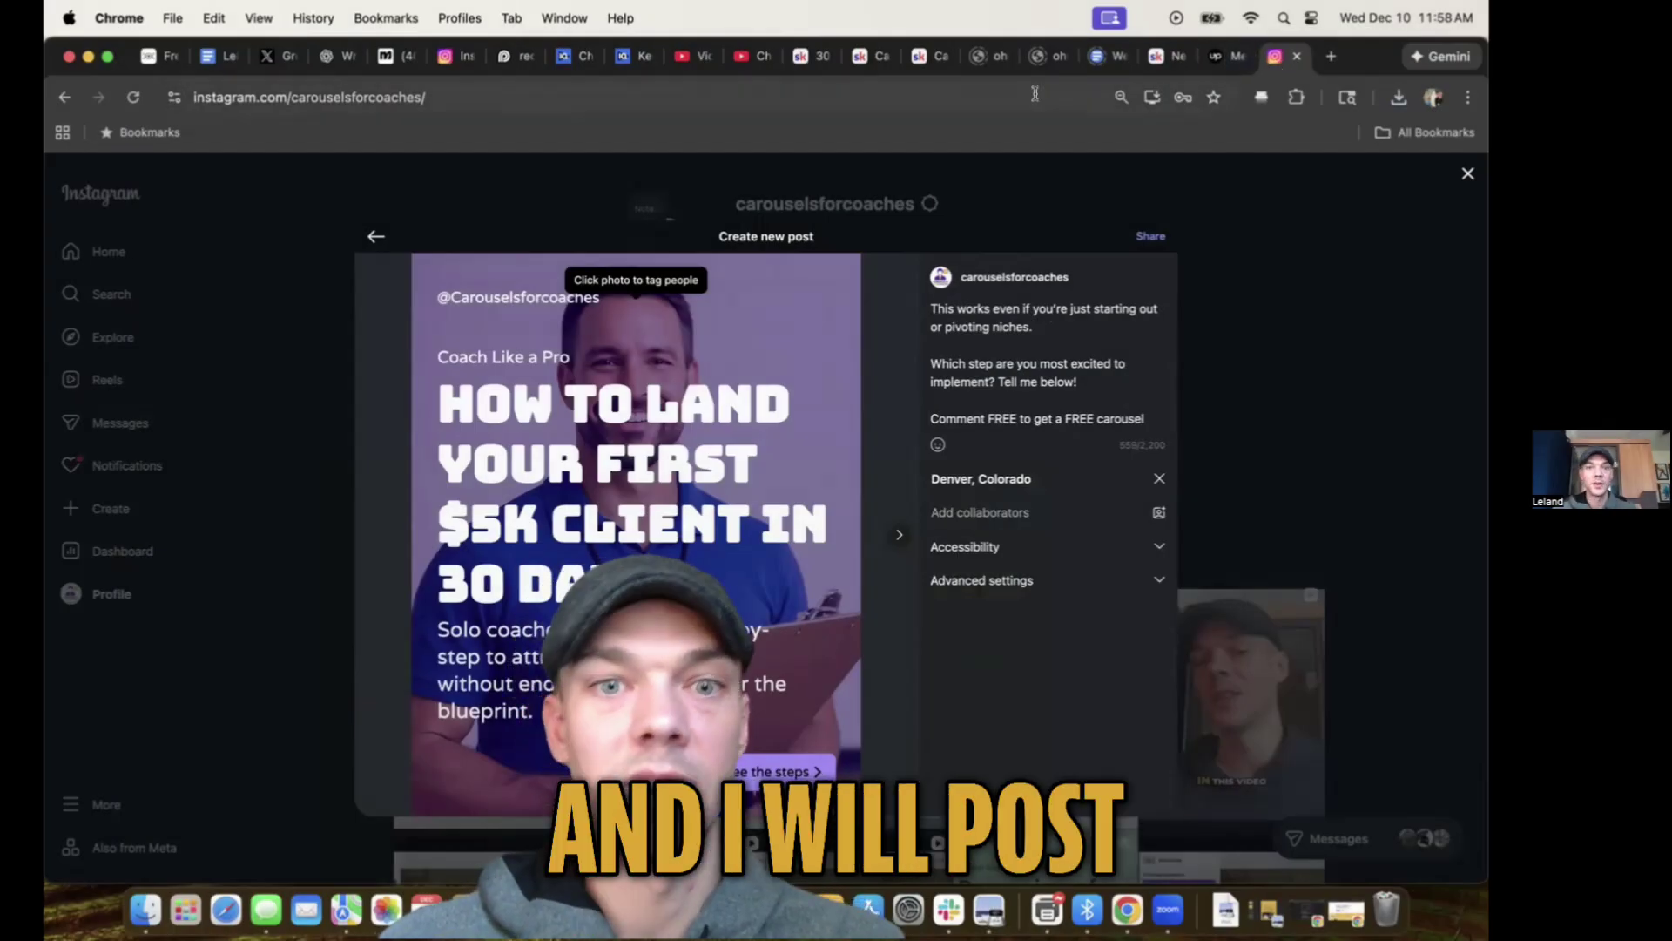
- Switch to Grok and ask it to "share the 3rd carousel for me and IG description please"
left_click(272, 55)
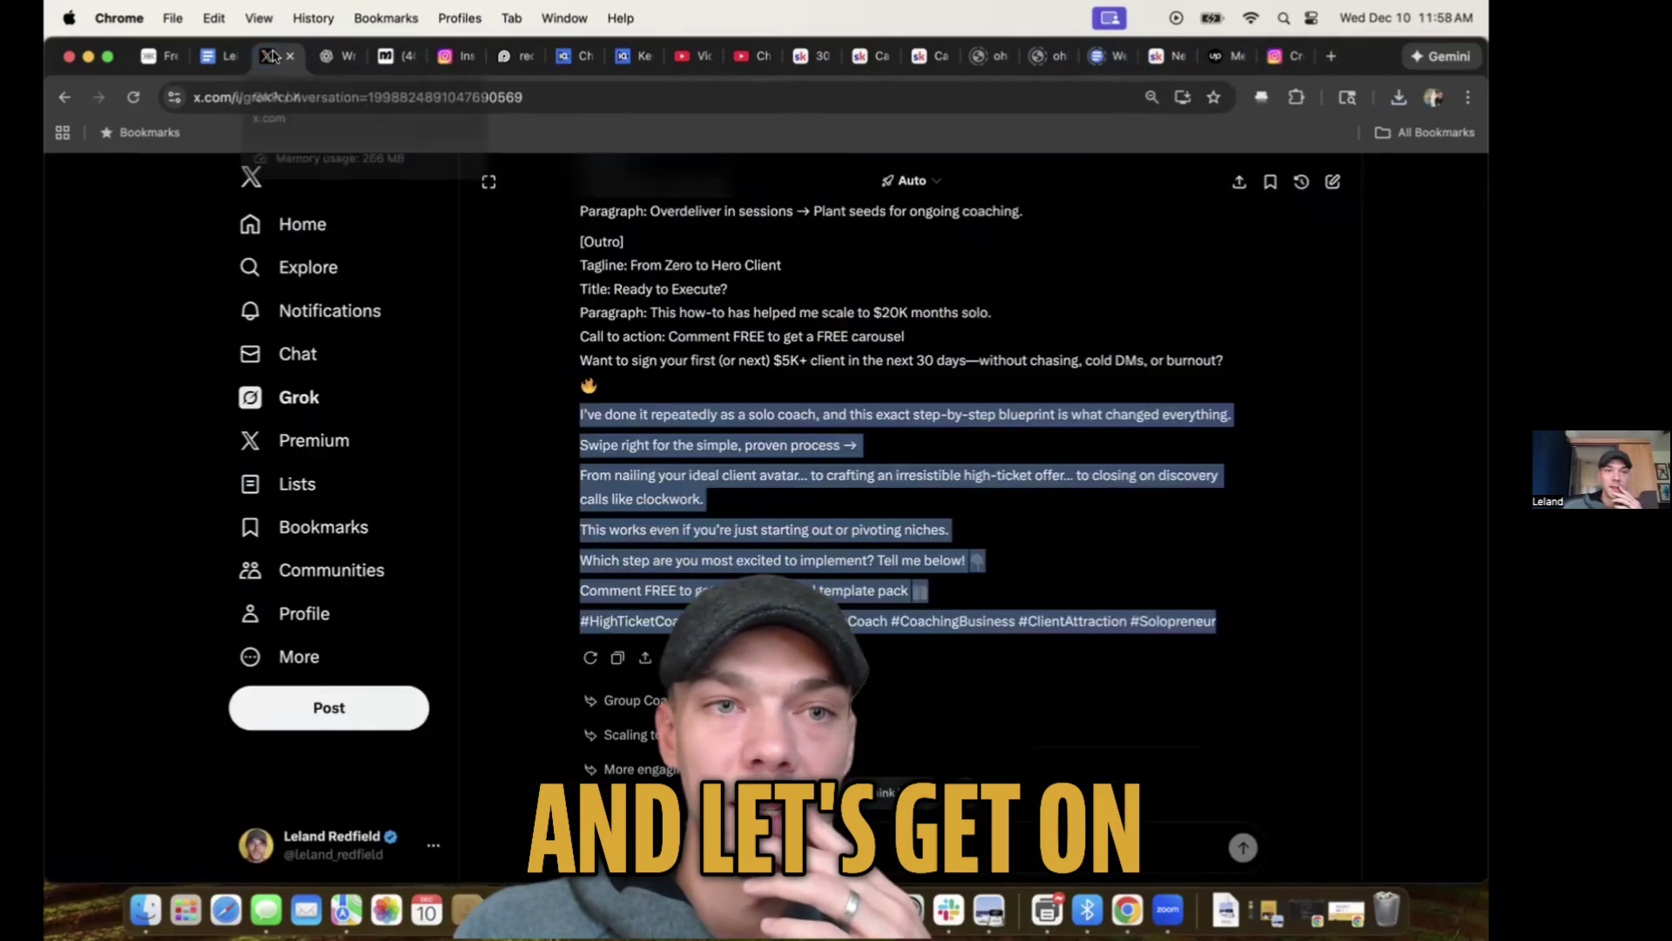
left_click(732, 849)
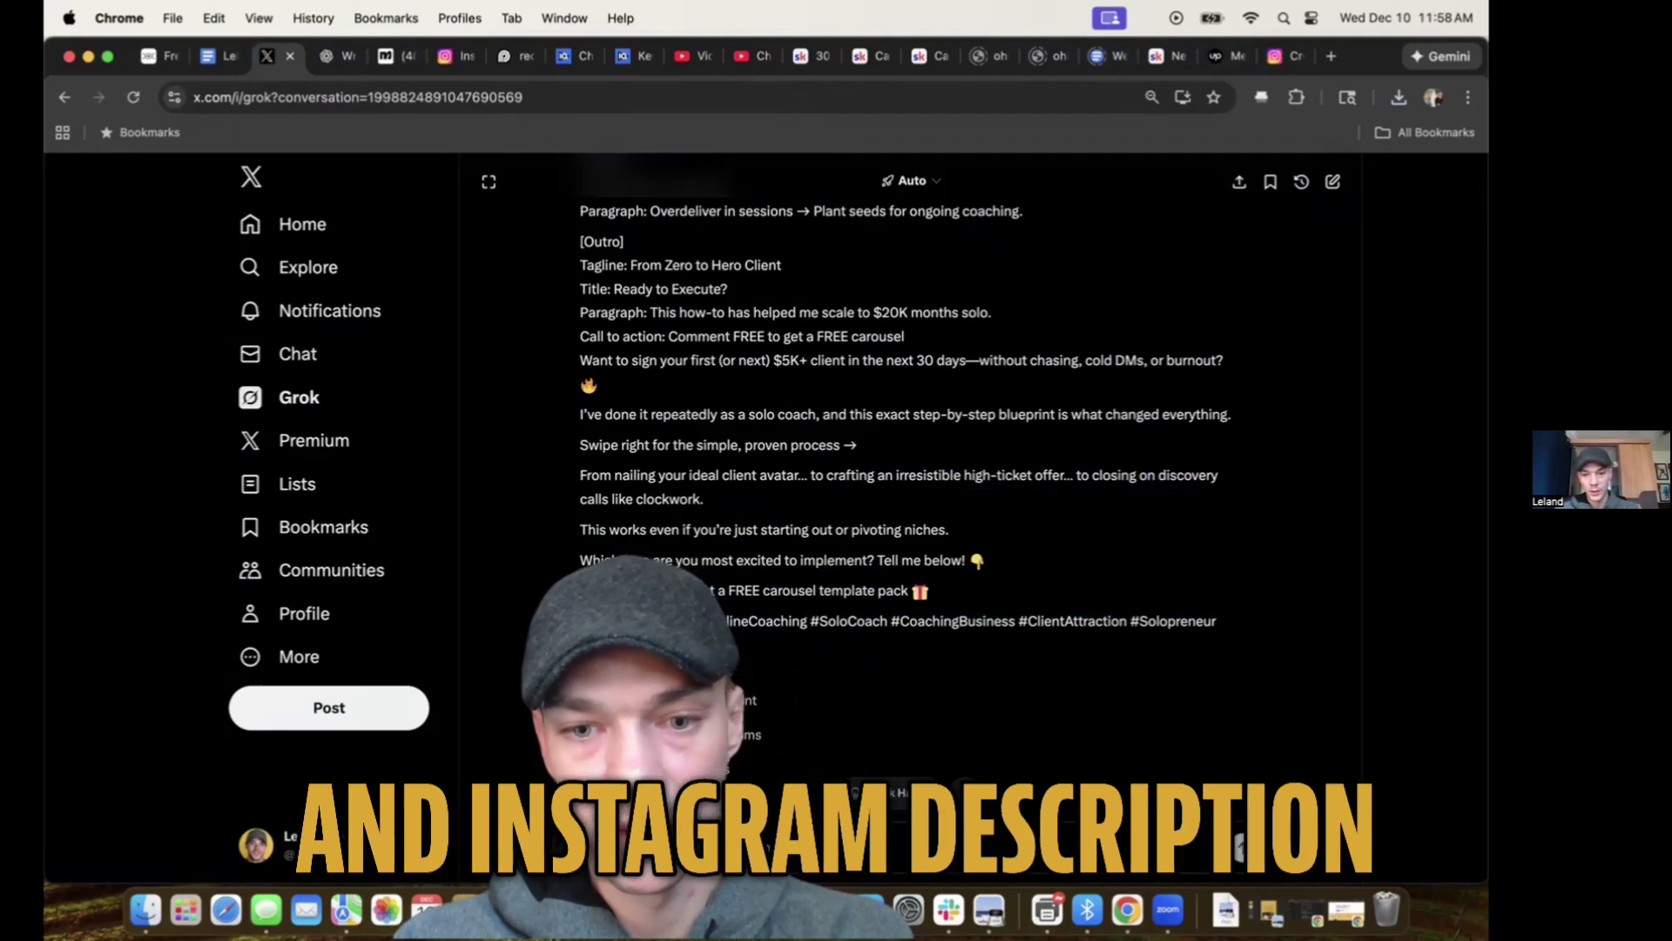
key("Return")
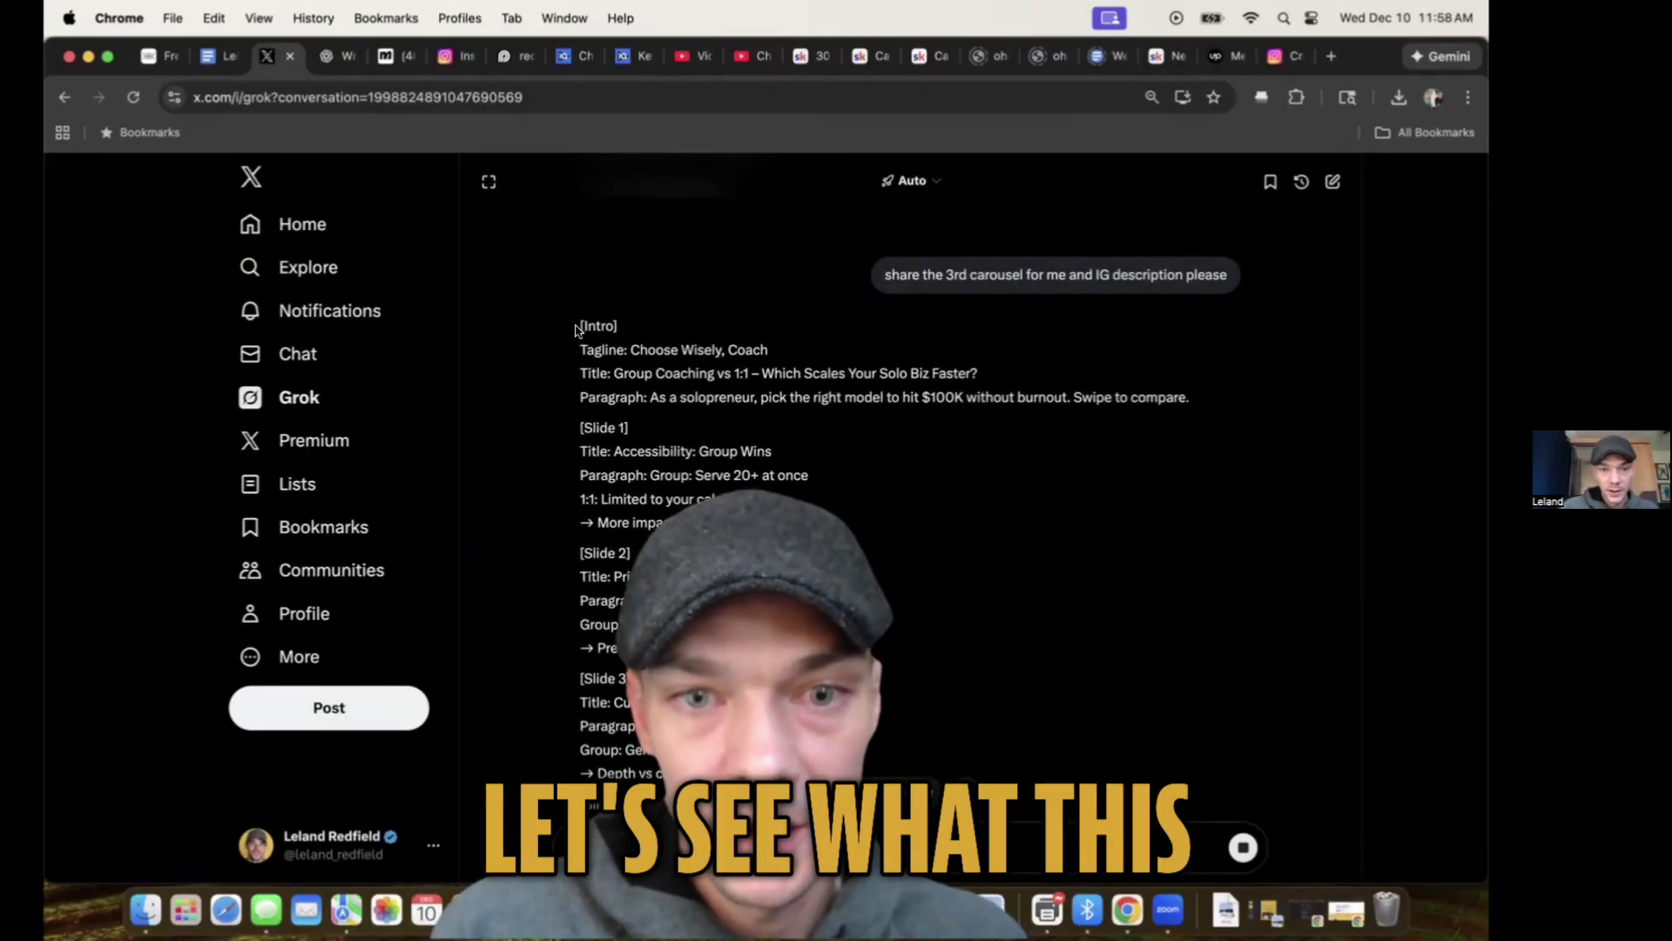
- Import Grok's "Group Coaching vs 1:1" slide text into aiCarousels and generate an AI background image of a confident solopreneur for all slides
left_click_drag(576, 330, 697, 523)
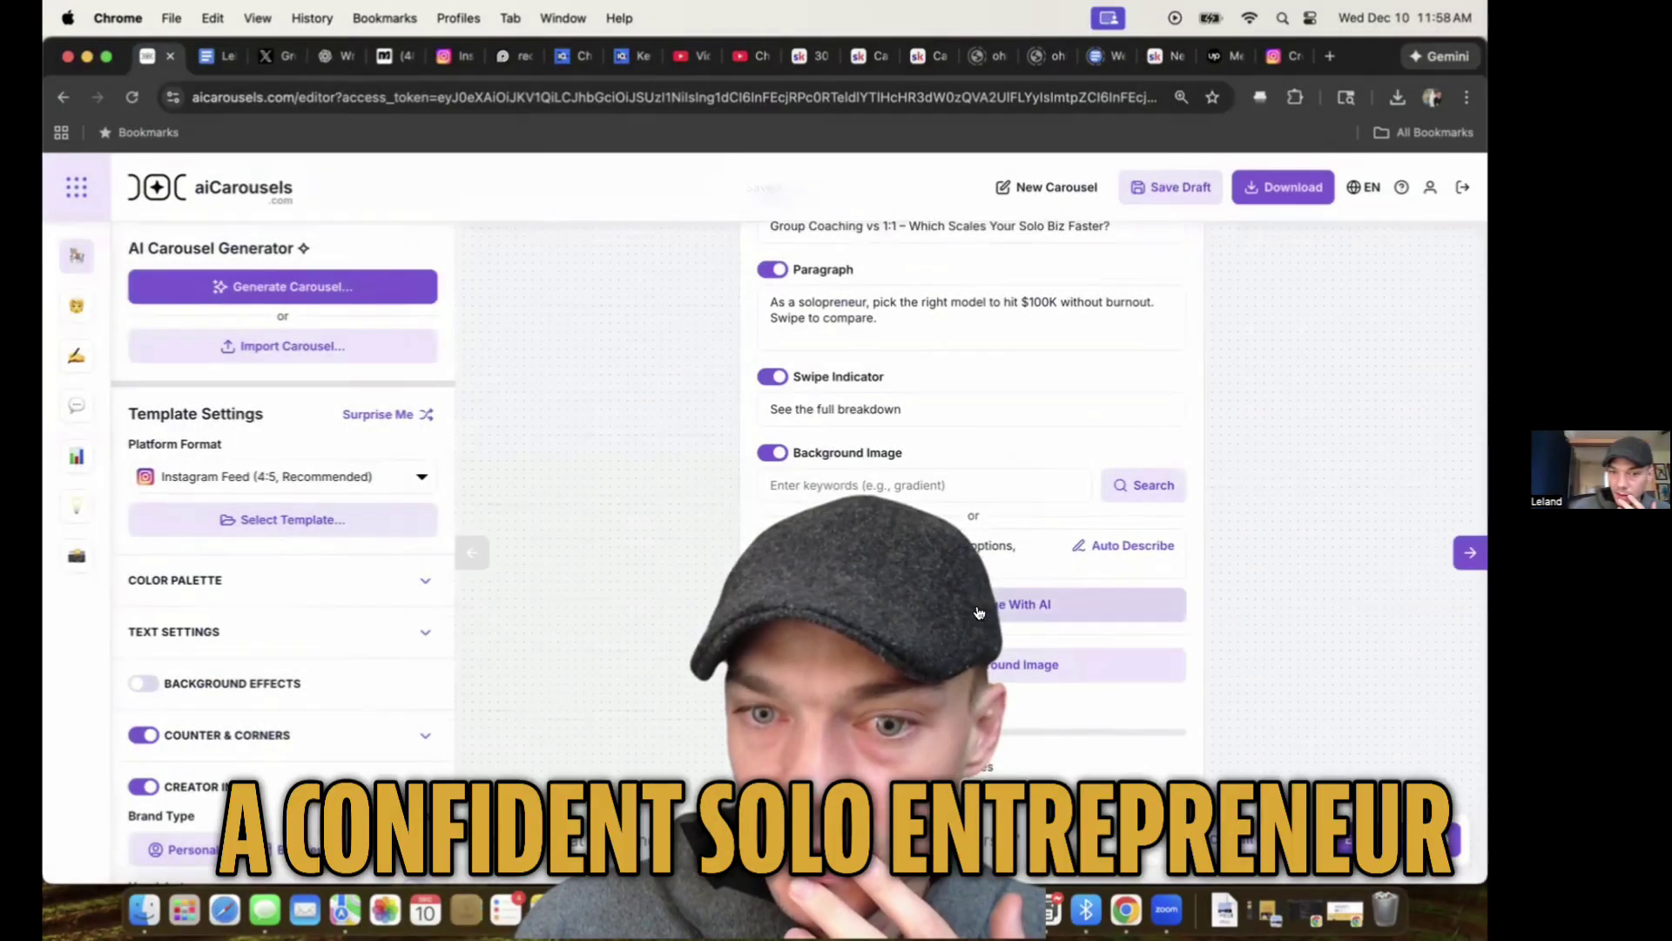
left_click(979, 613)
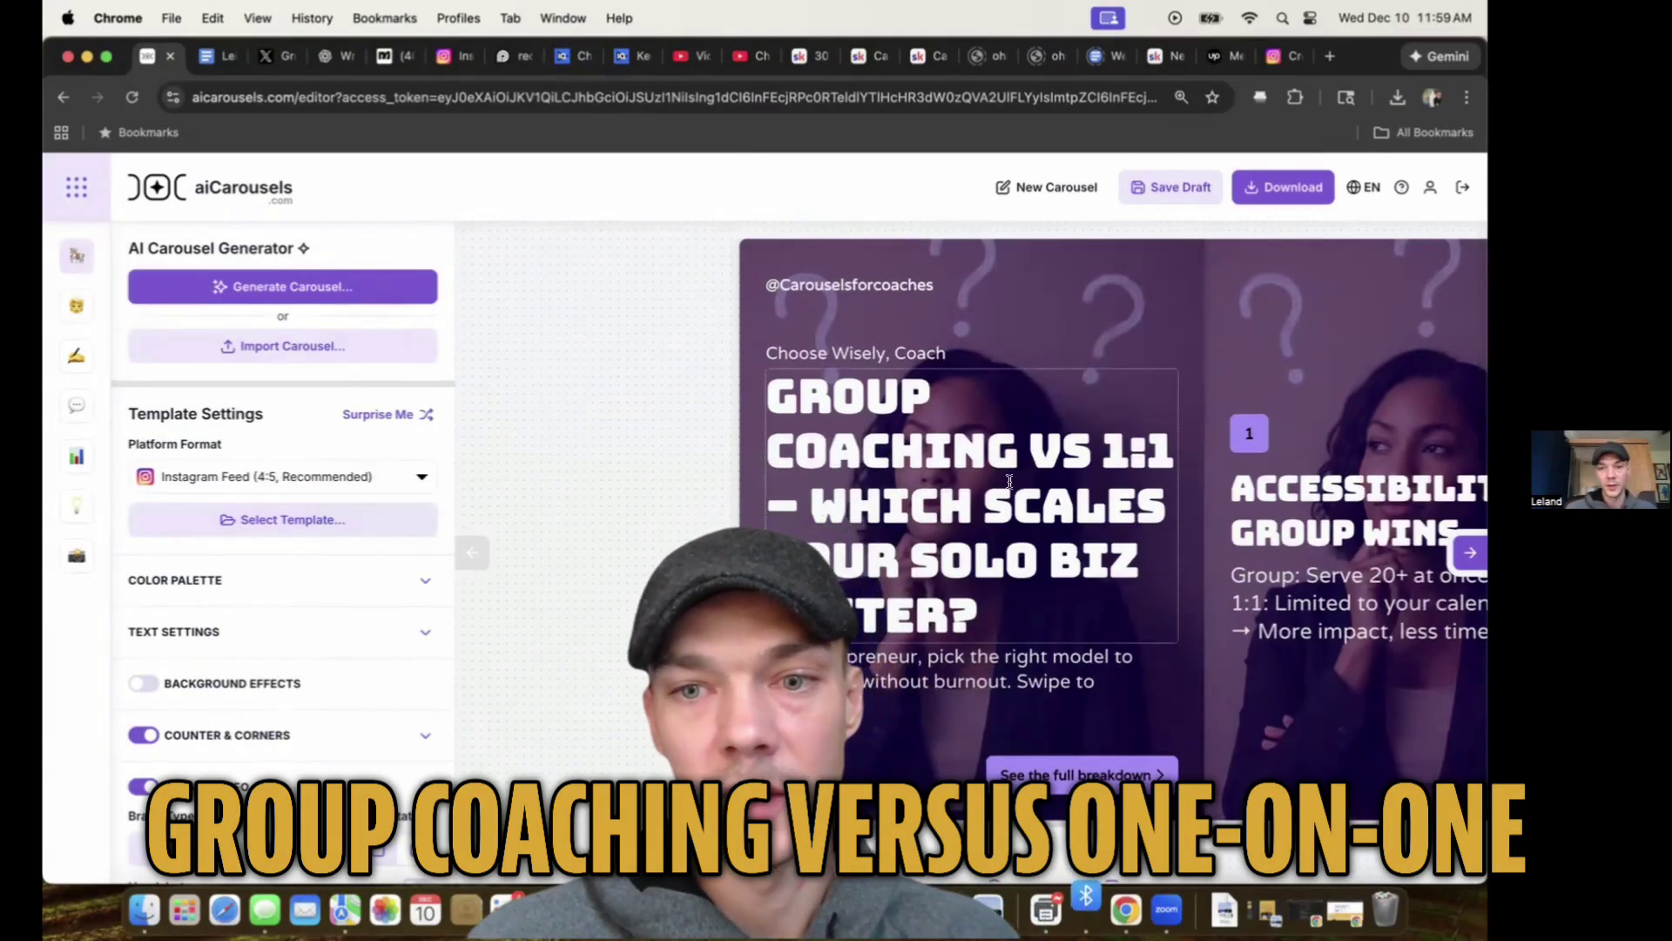
- Restyle the carousel with a dark green overlay and serif titles, then put "vs" and "1:1" on separate title lines and remove the dash
scroll(958, 566, "down", 5)
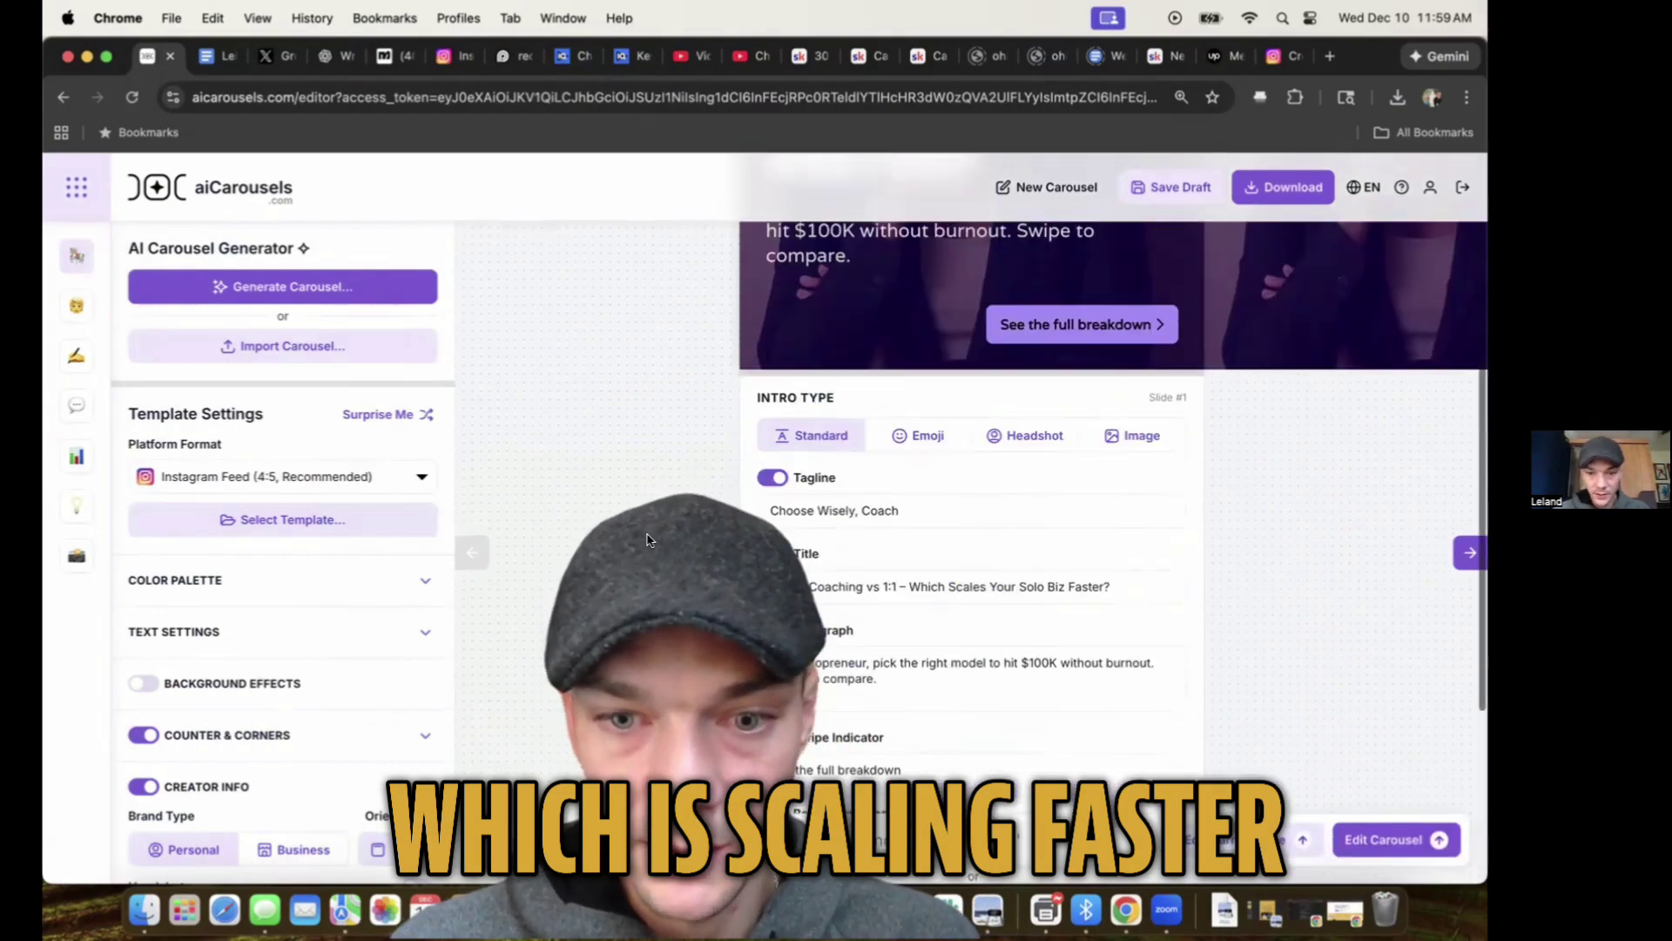
scroll(875, 714, "down", 5)
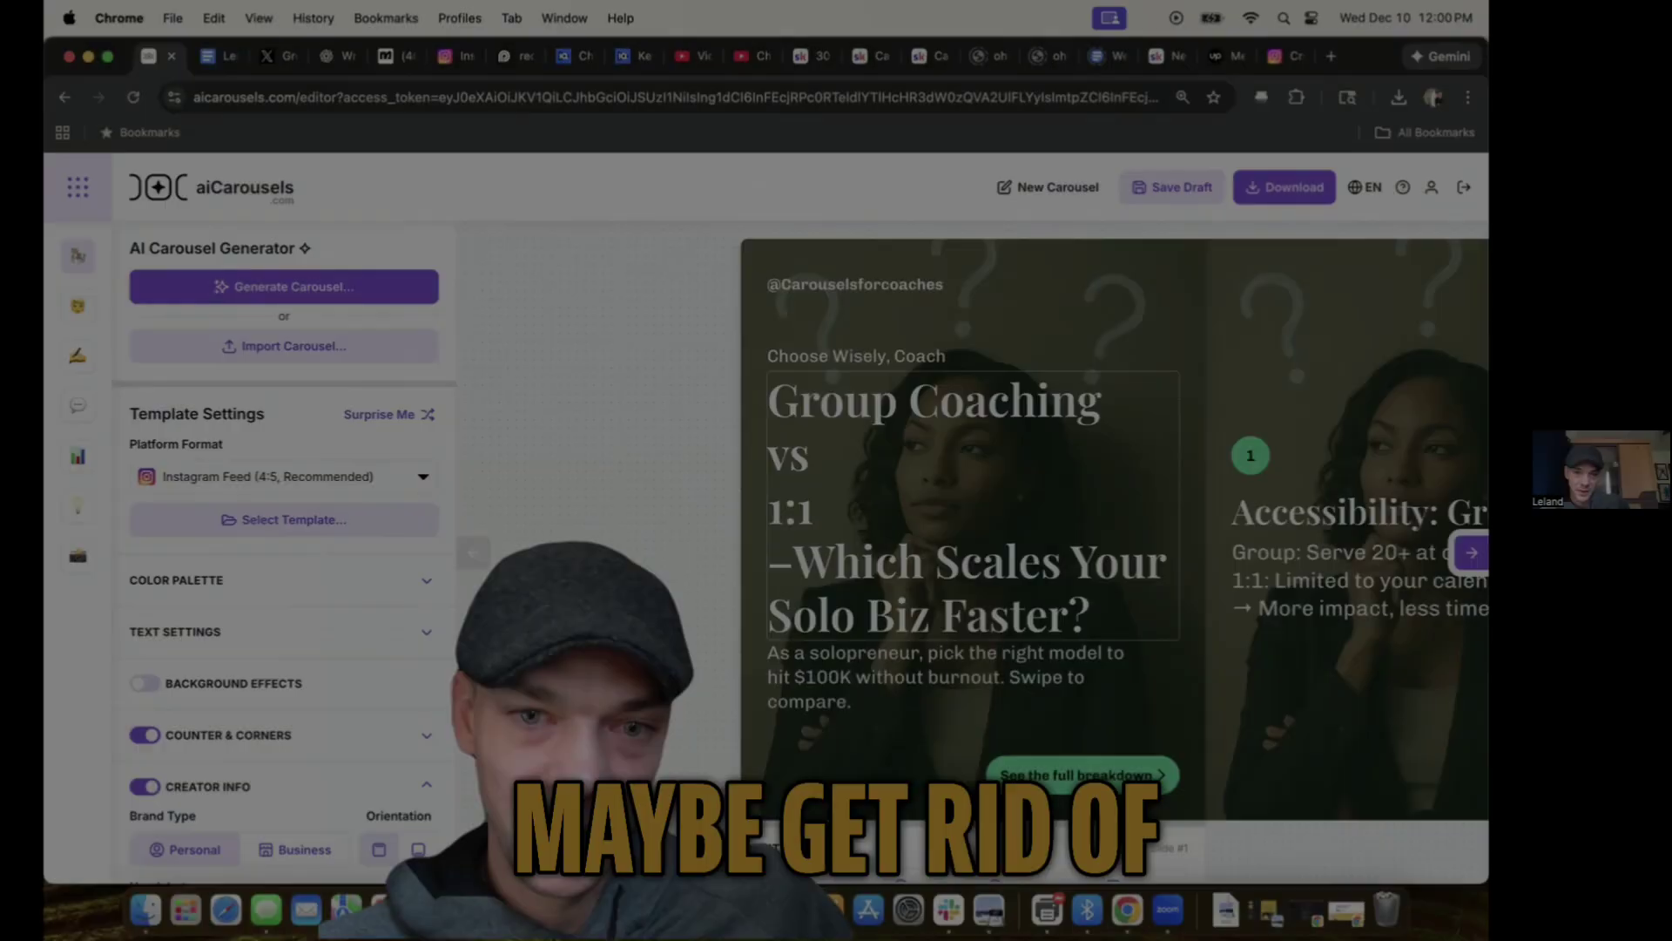
key("BackSpace")
key("BackSpace")
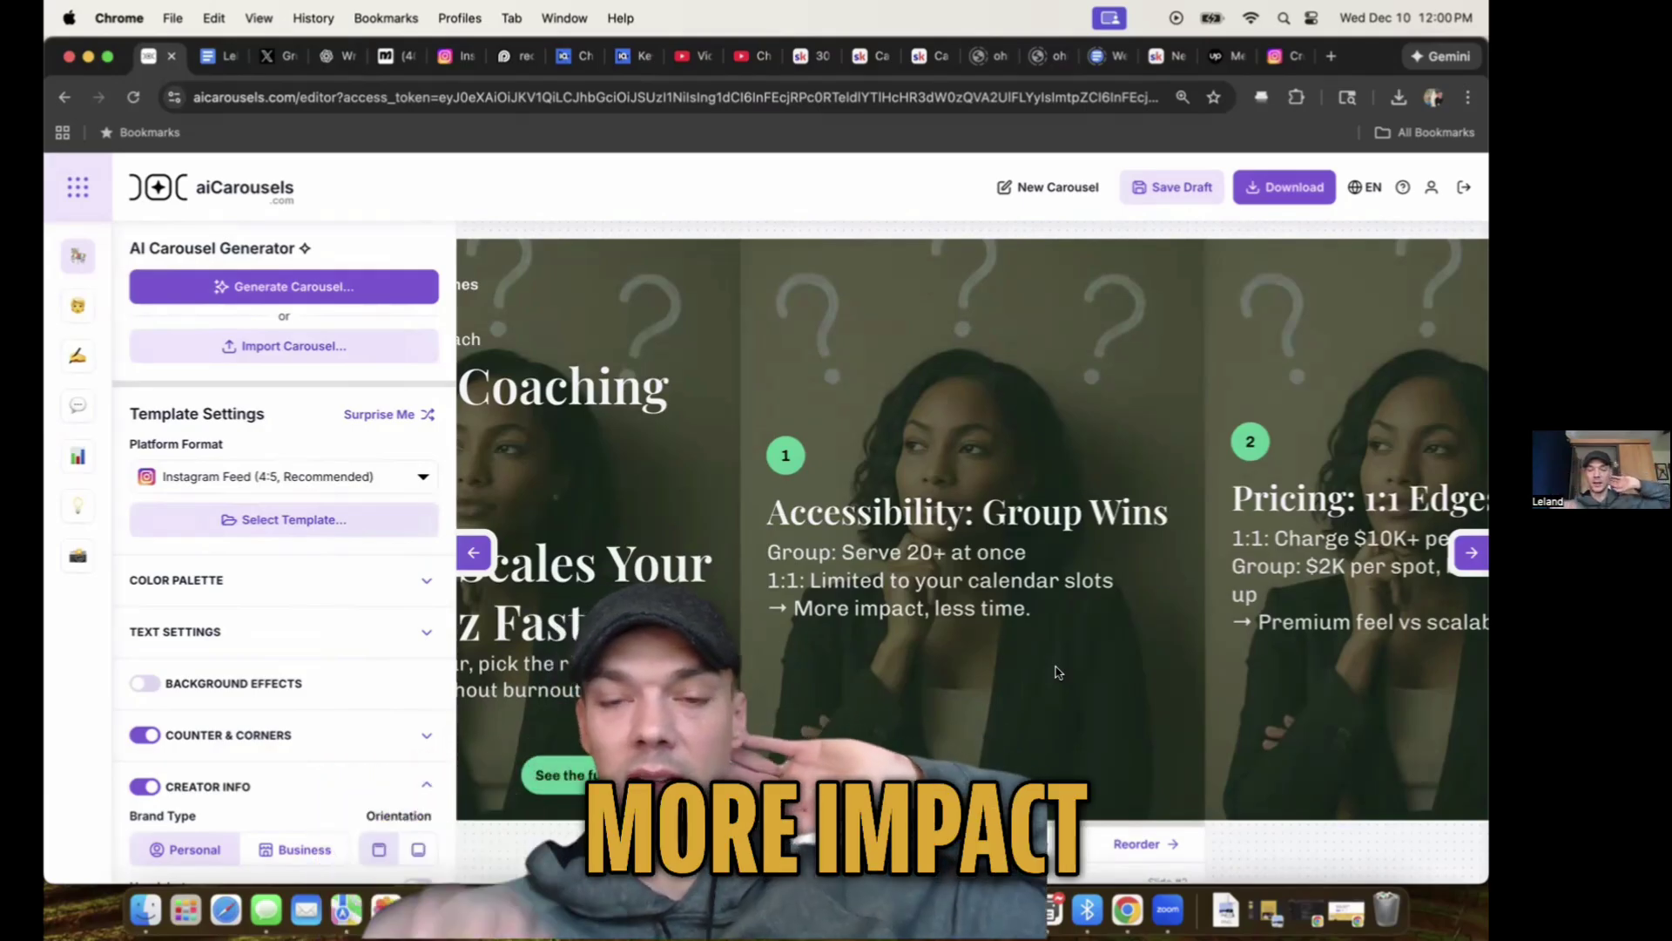
- Review the text of the numbered slides through to the outro paragraph about blending both coaching models
left_click(1471, 553)
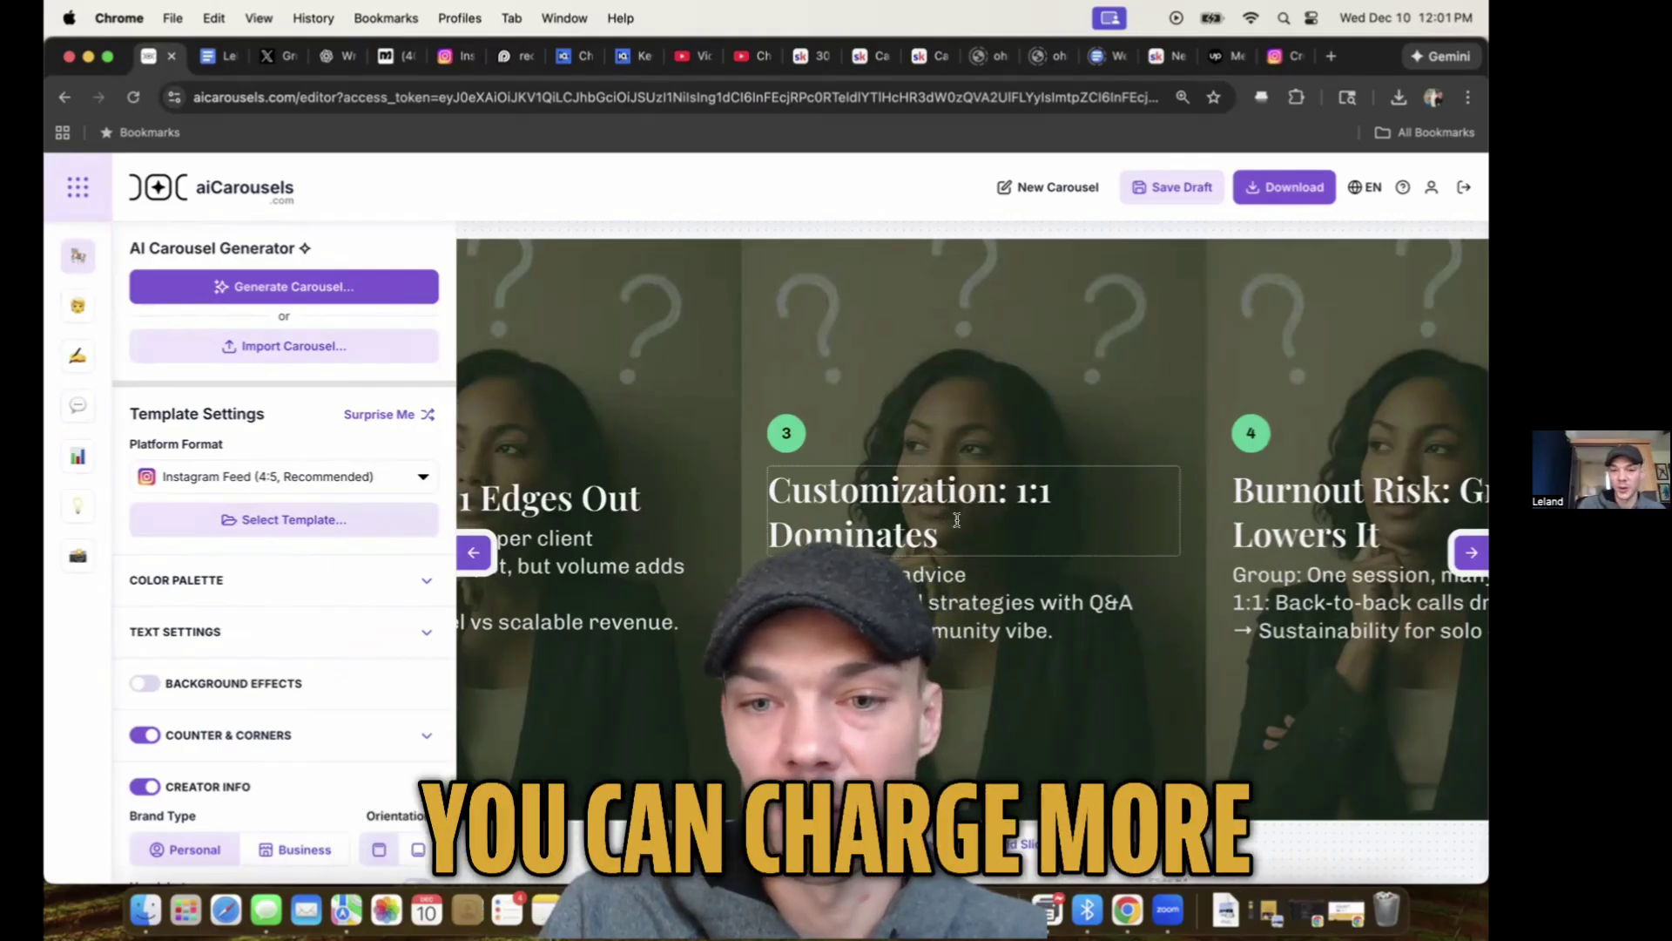
left_click(1471, 553)
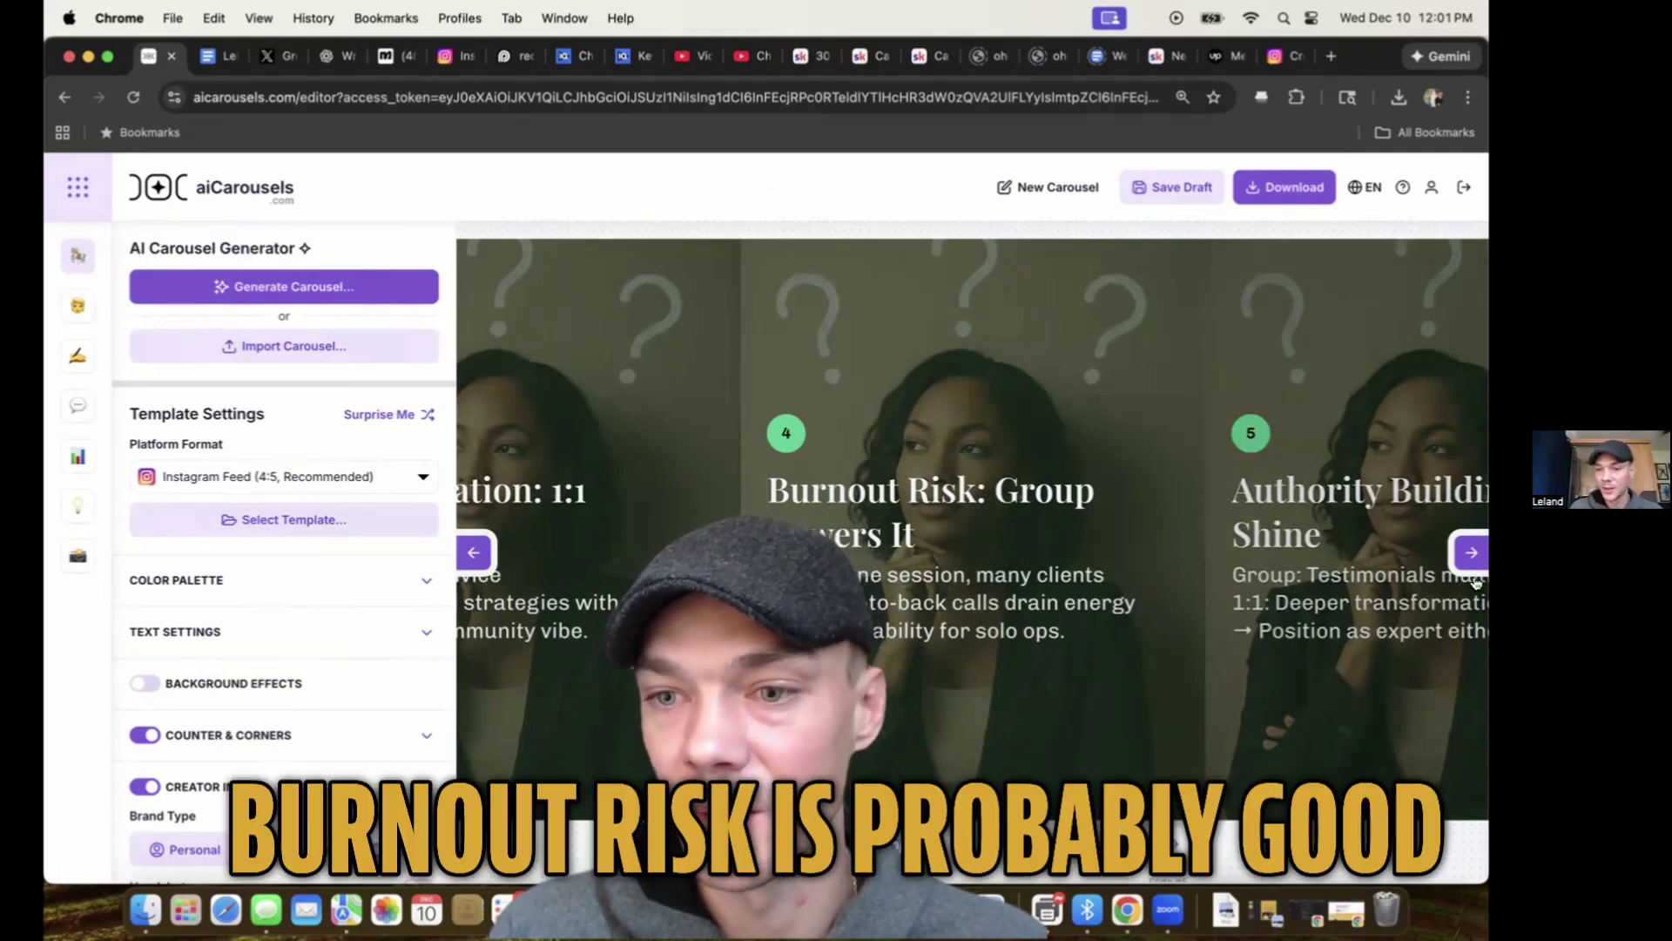
left_click(1471, 552)
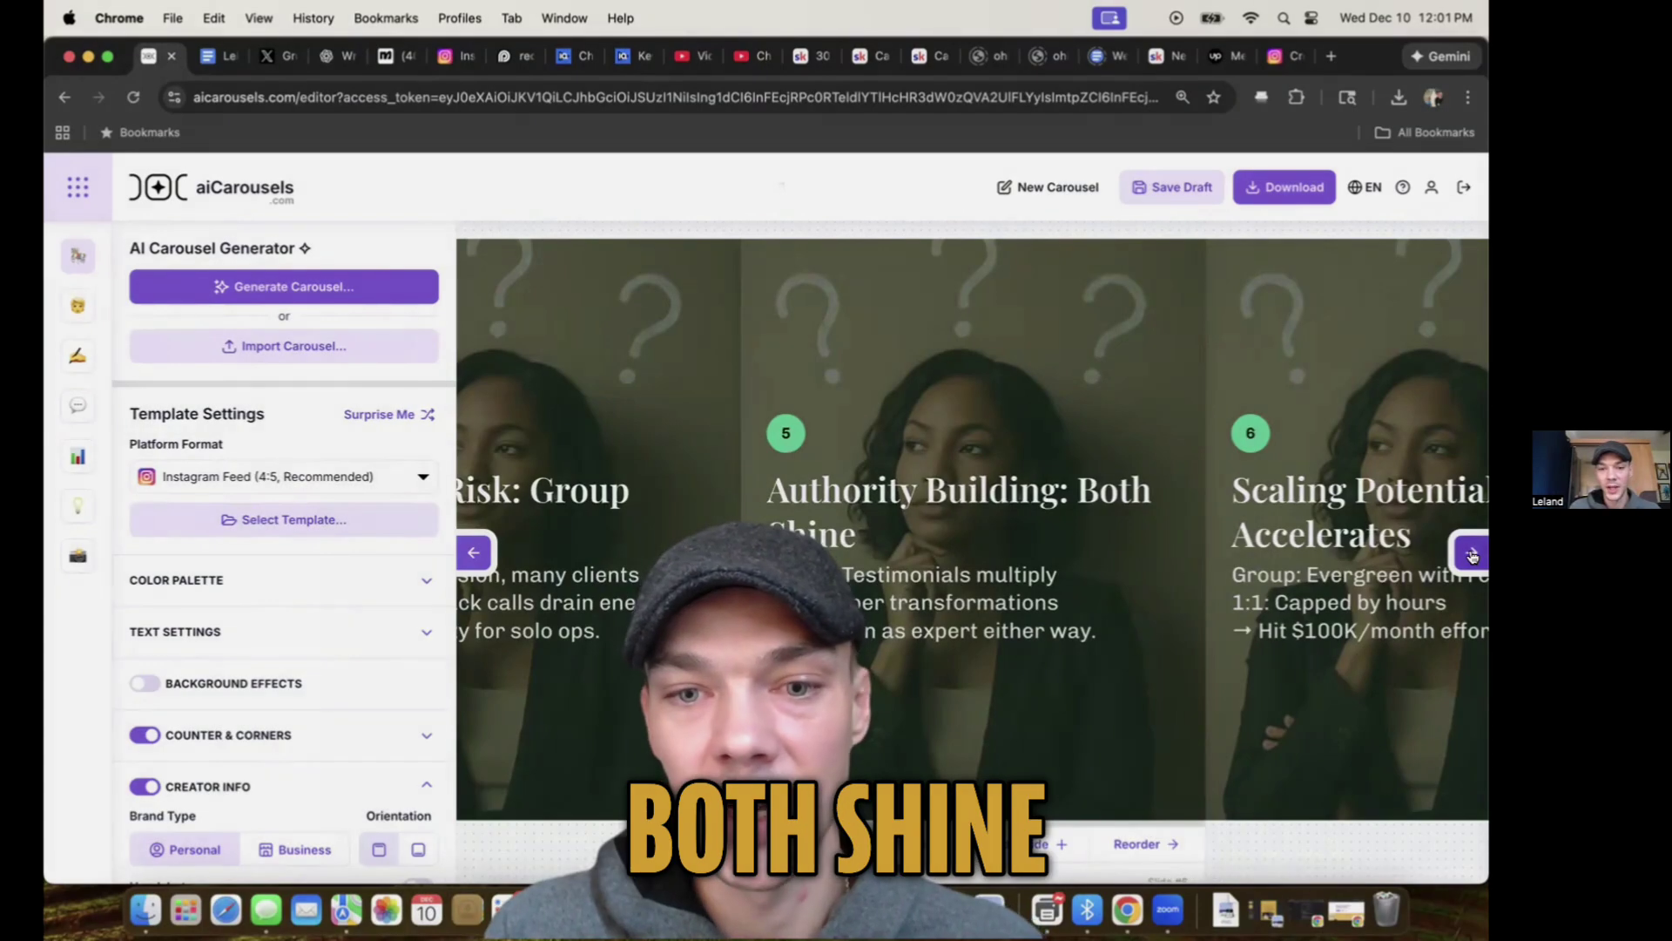
left_click(1471, 552)
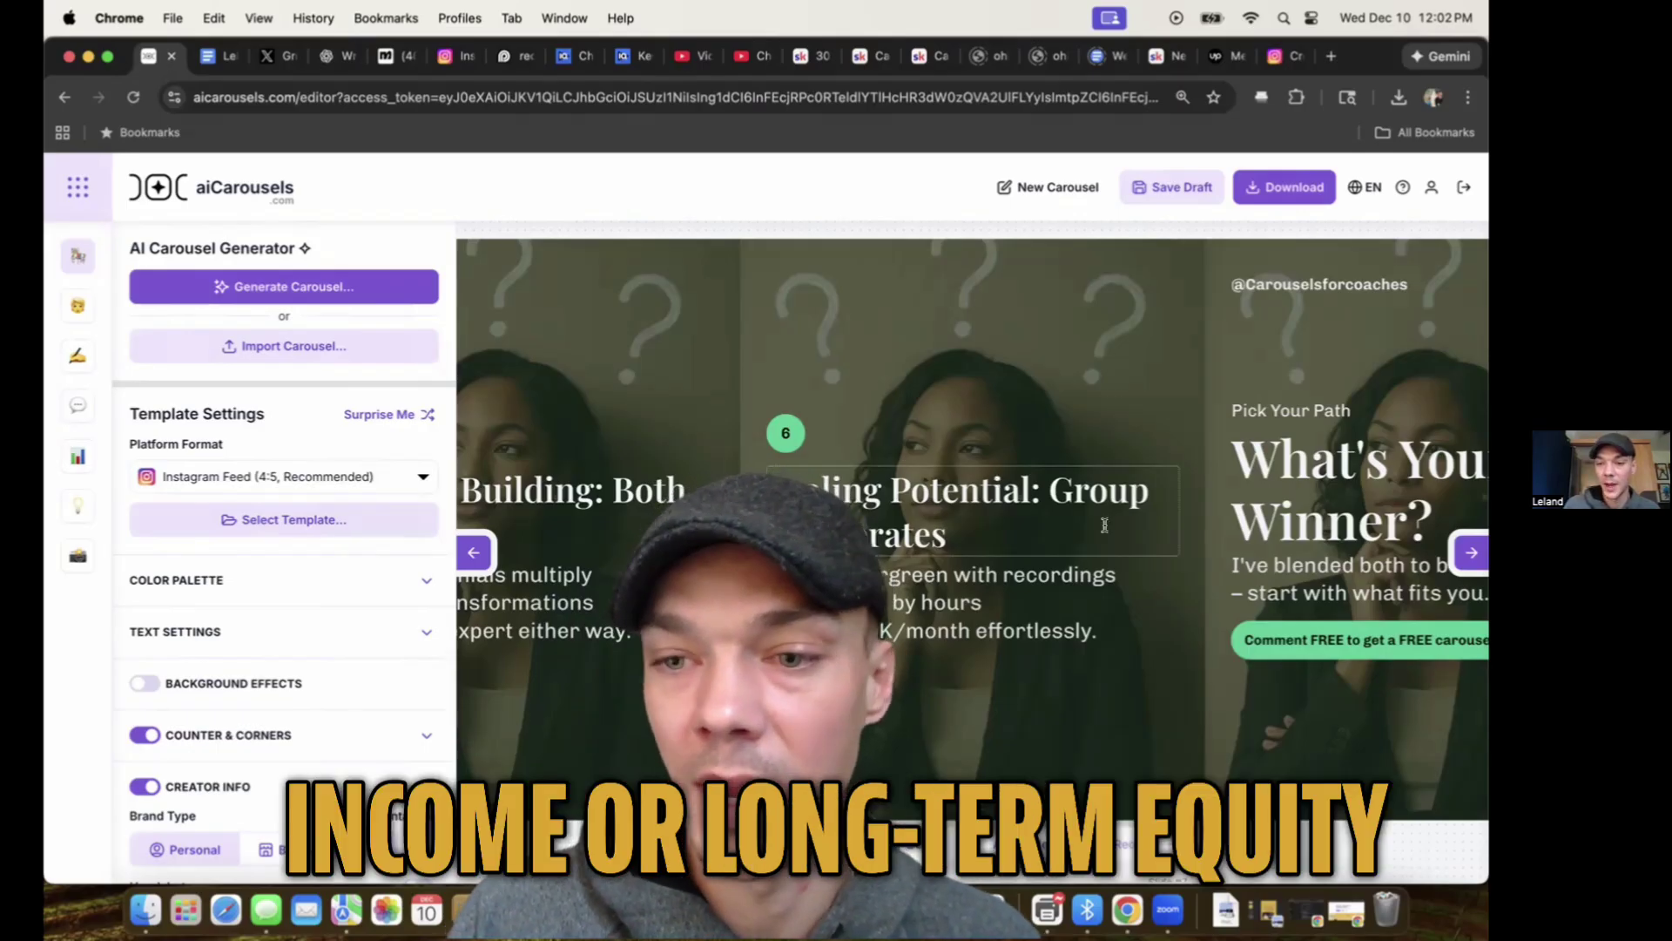
left_click(1465, 552)
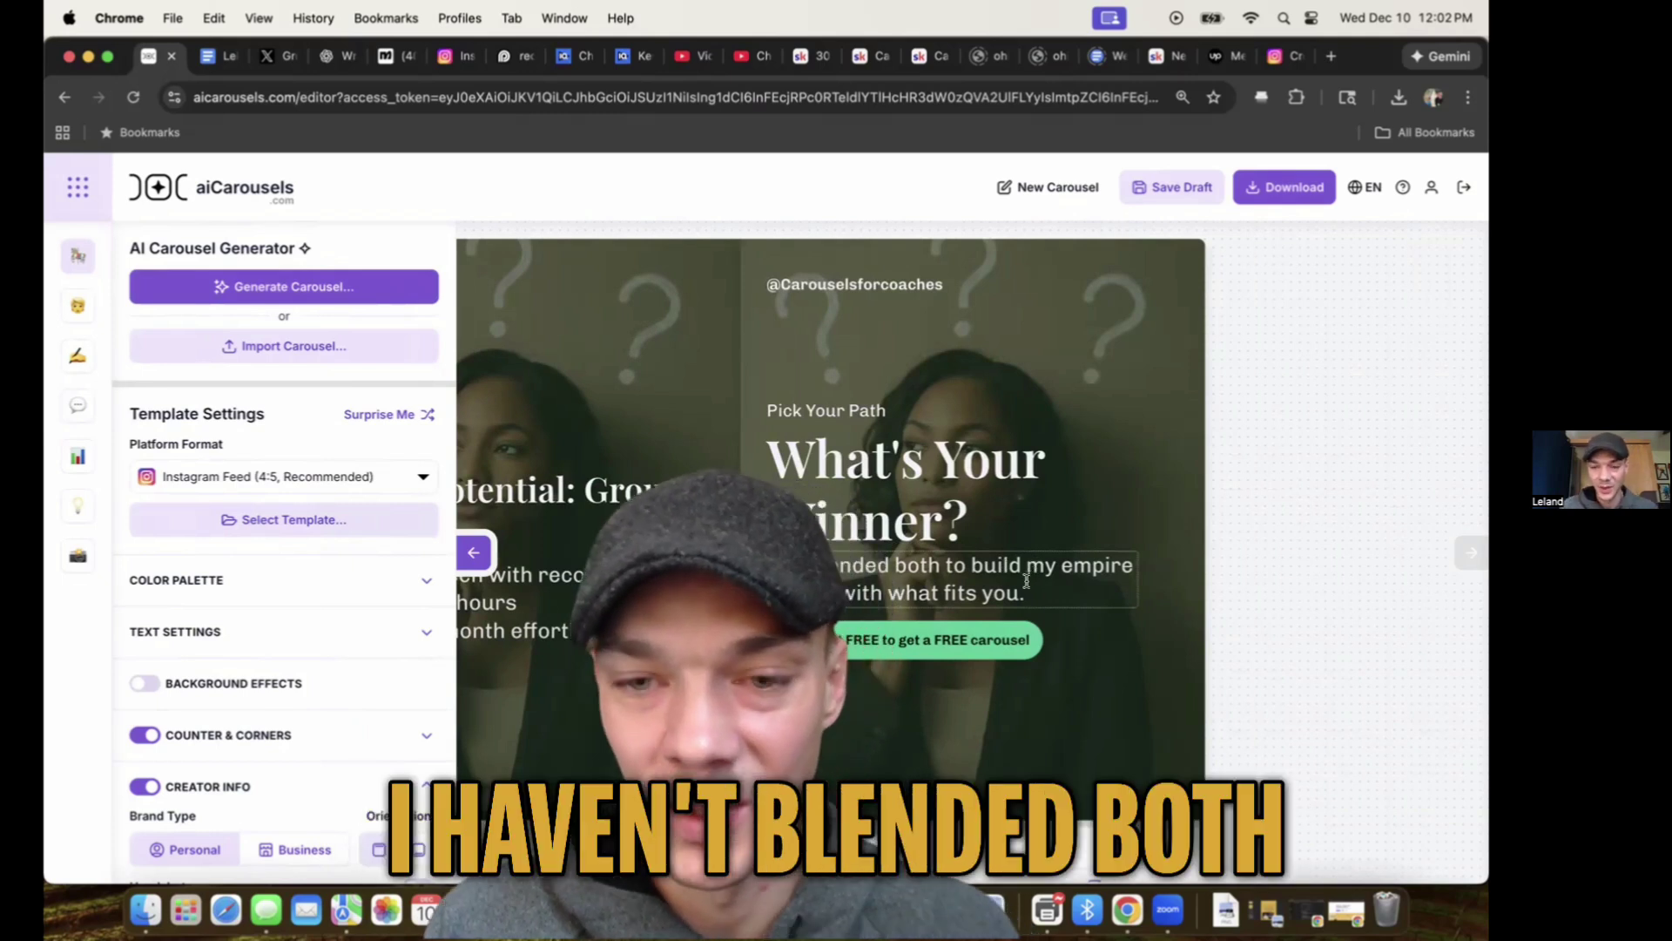
double_click(866, 567)
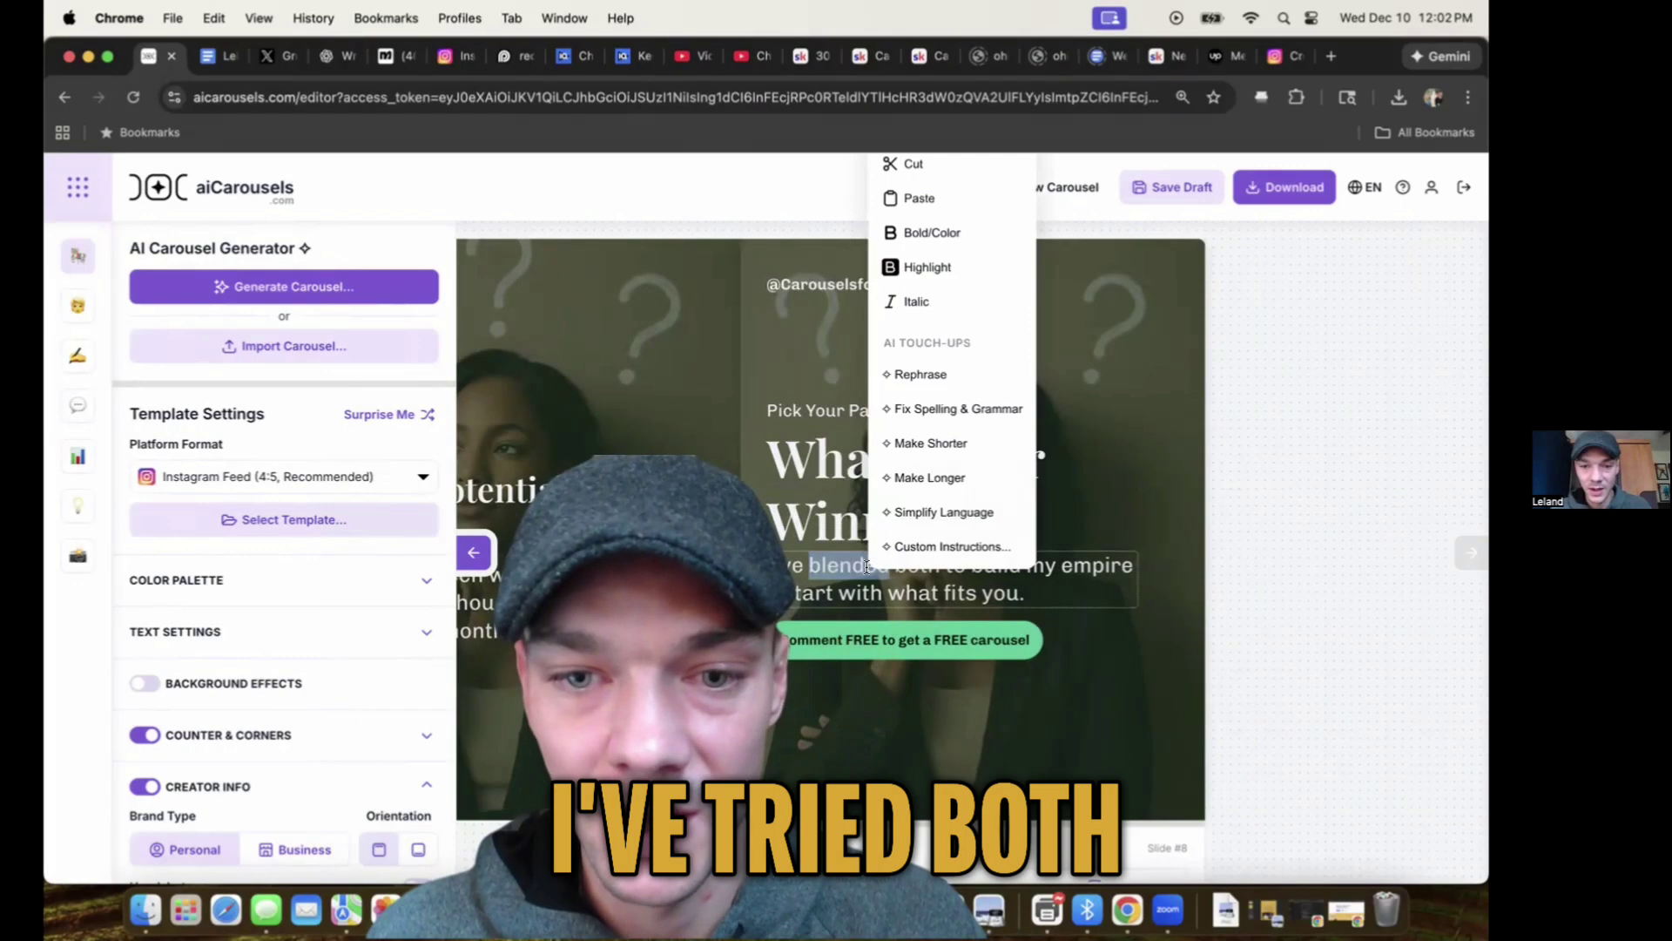
left_click(969, 577)
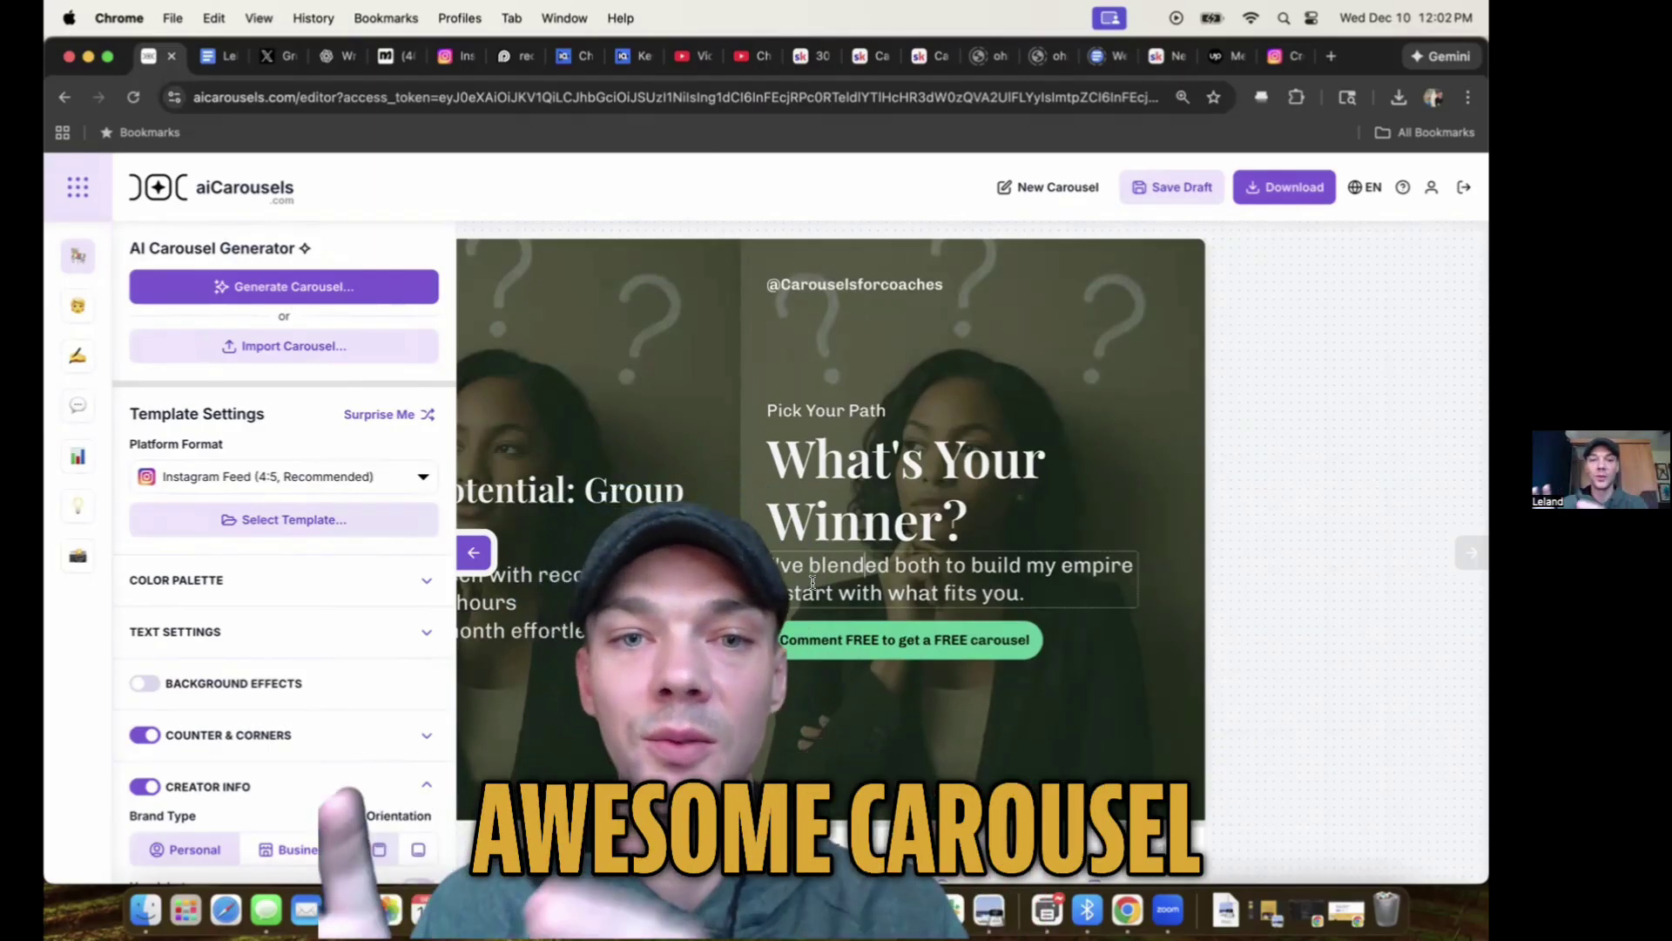
- Go back to the intro slide, download the carousel, and load its slides into a new Instagram post with the original crop
left_click(474, 553)
left_click(474, 553)
left_click(475, 553)
left_click(476, 553)
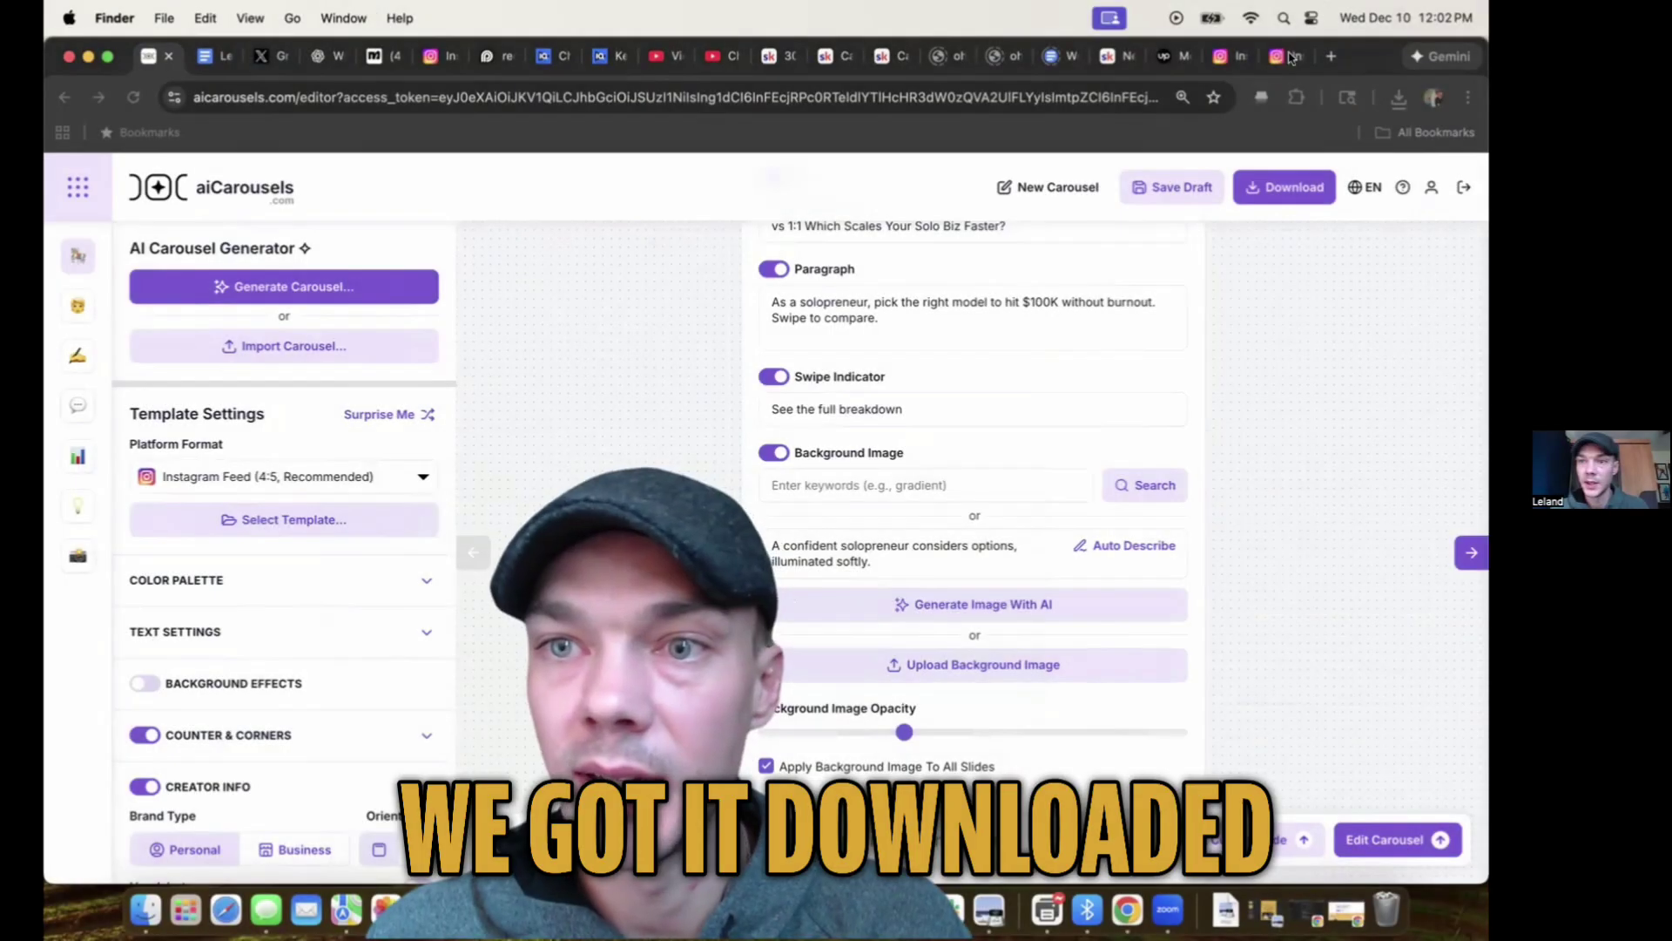
left_click(1290, 58)
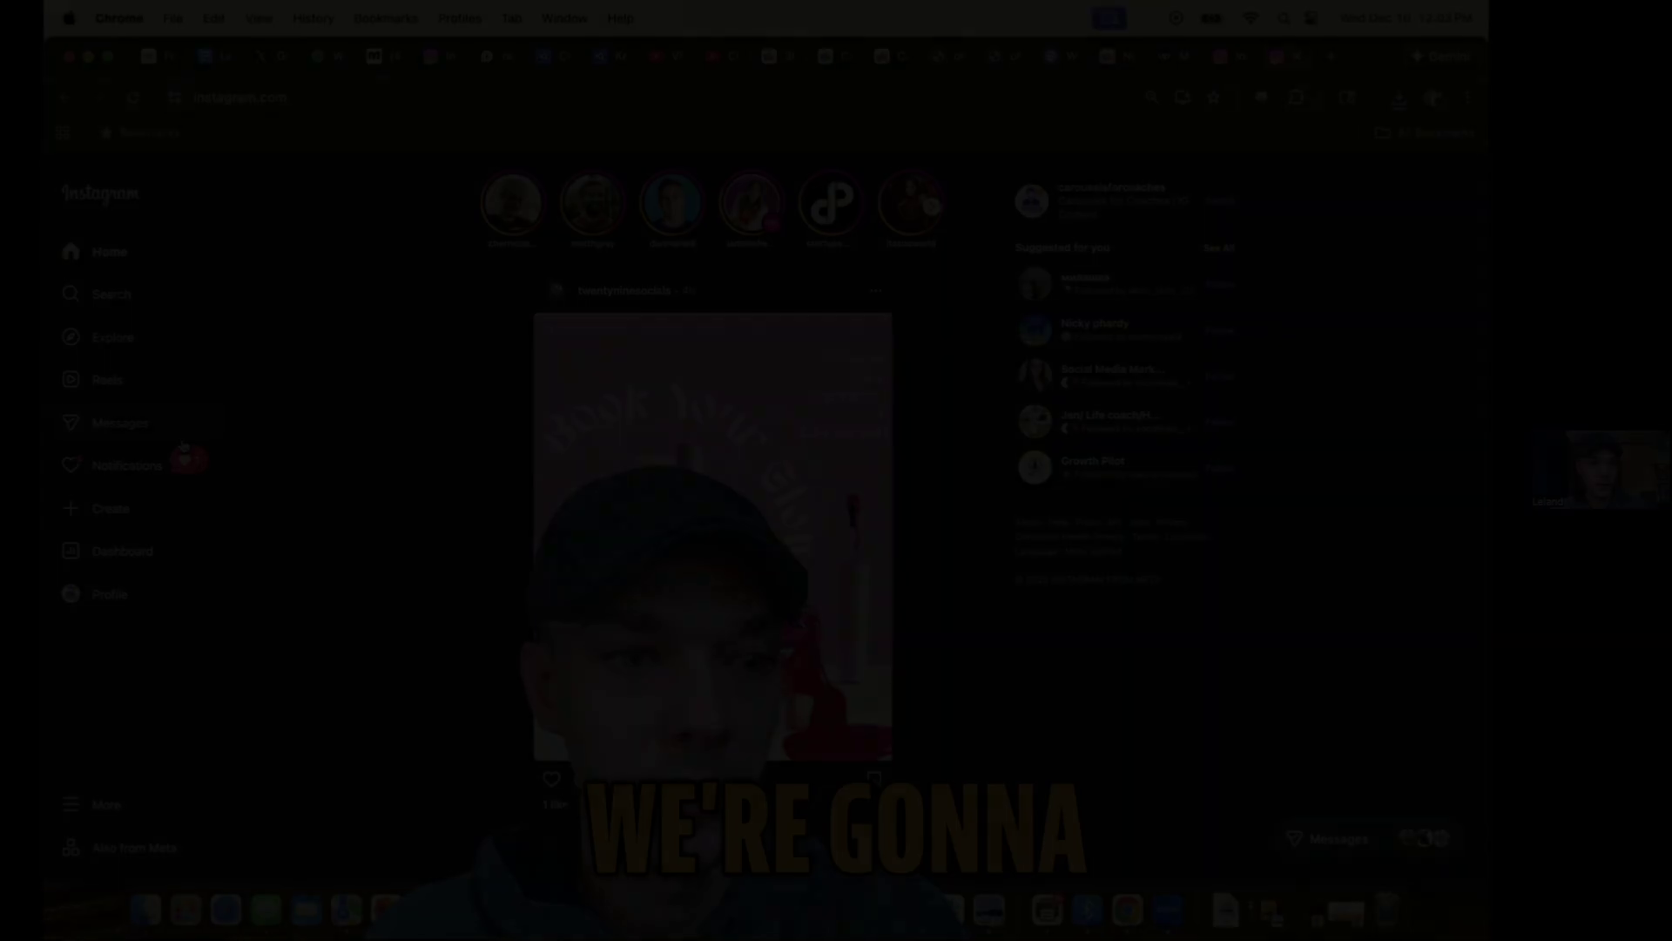
left_click(764, 584)
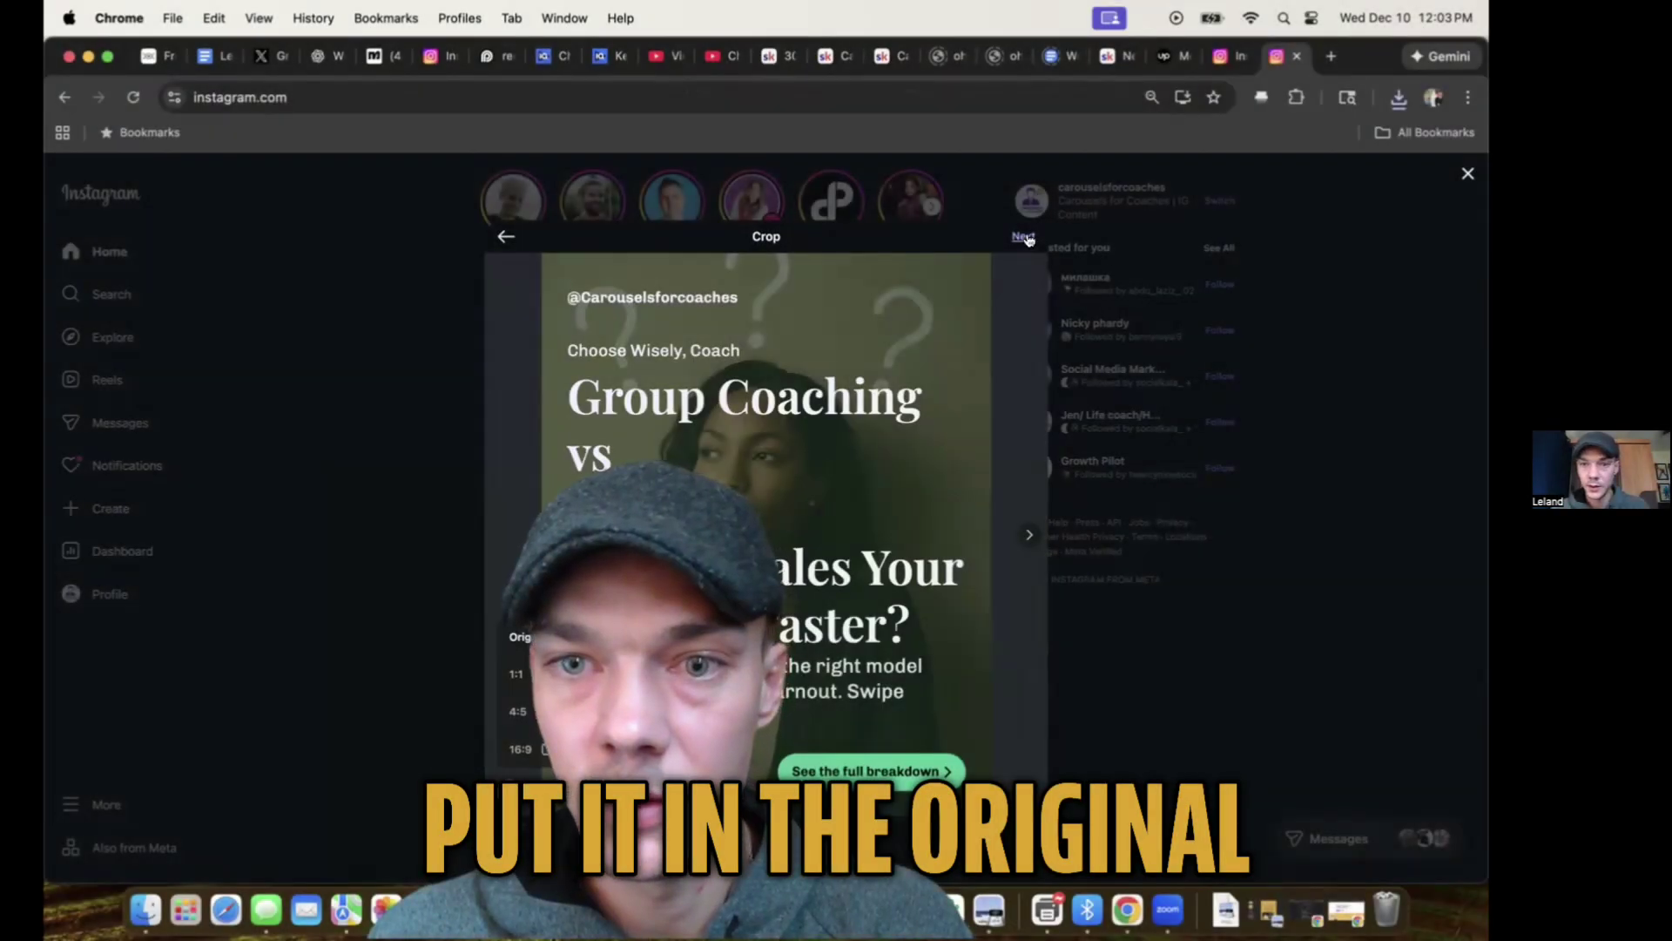
- Advance the Instagram post to its caption, fill it with Grok's "Group Coaching vs 1:1" description, and space out the paragraphs
left_click(1024, 236)
left_click(1138, 235)
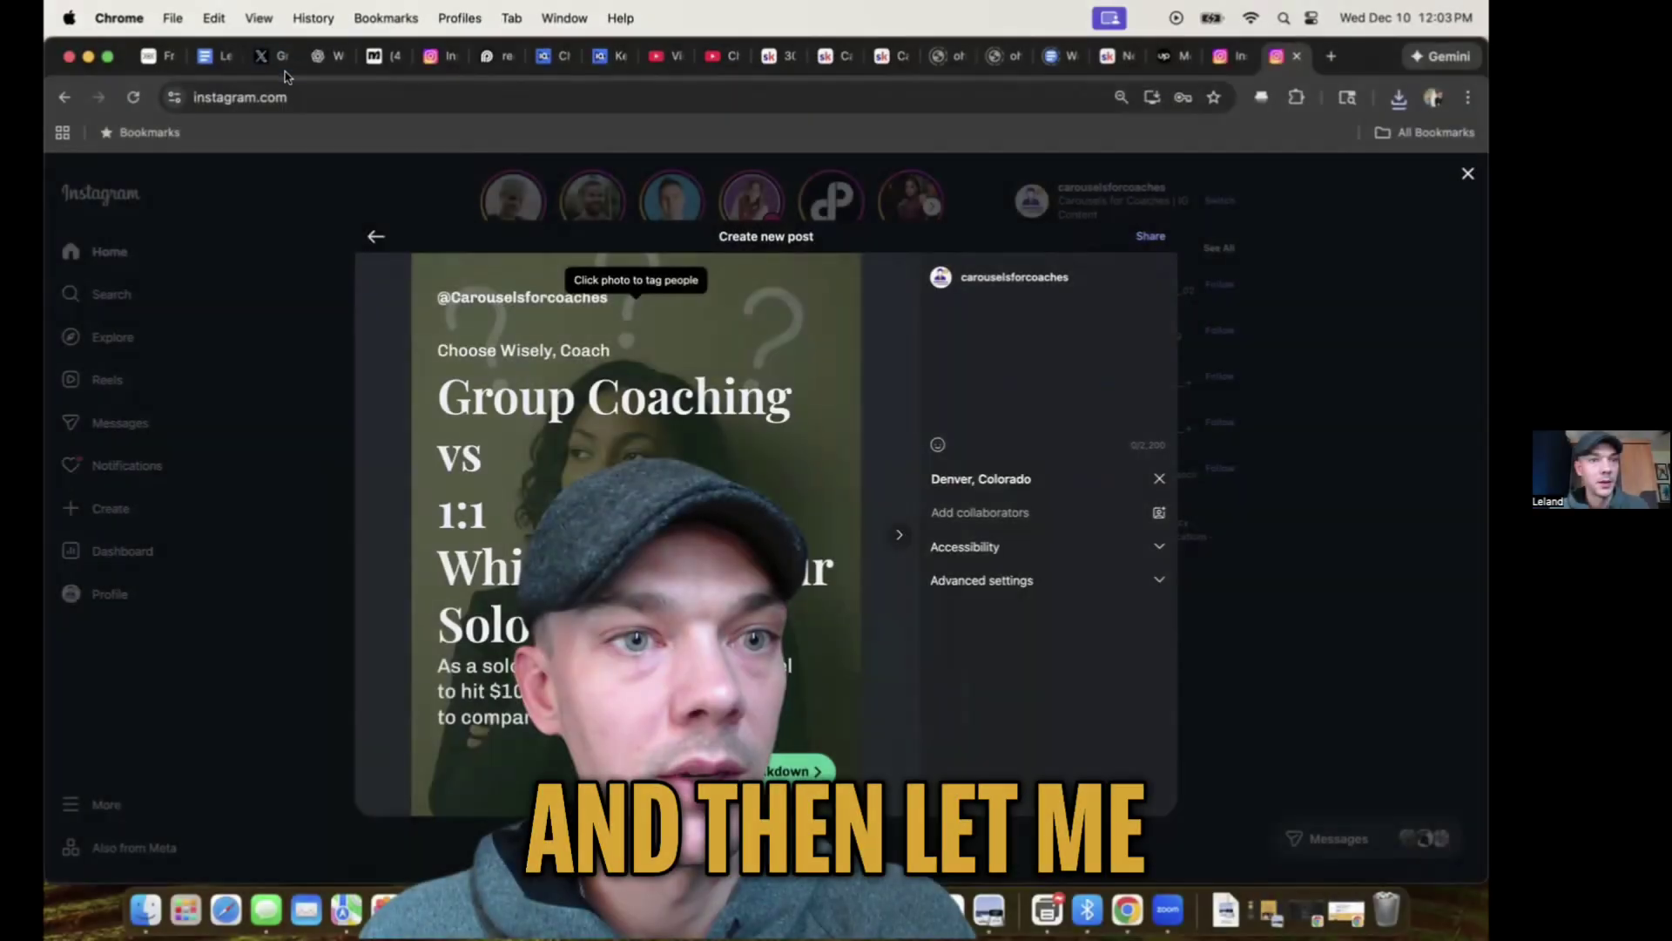
left_click(268, 58)
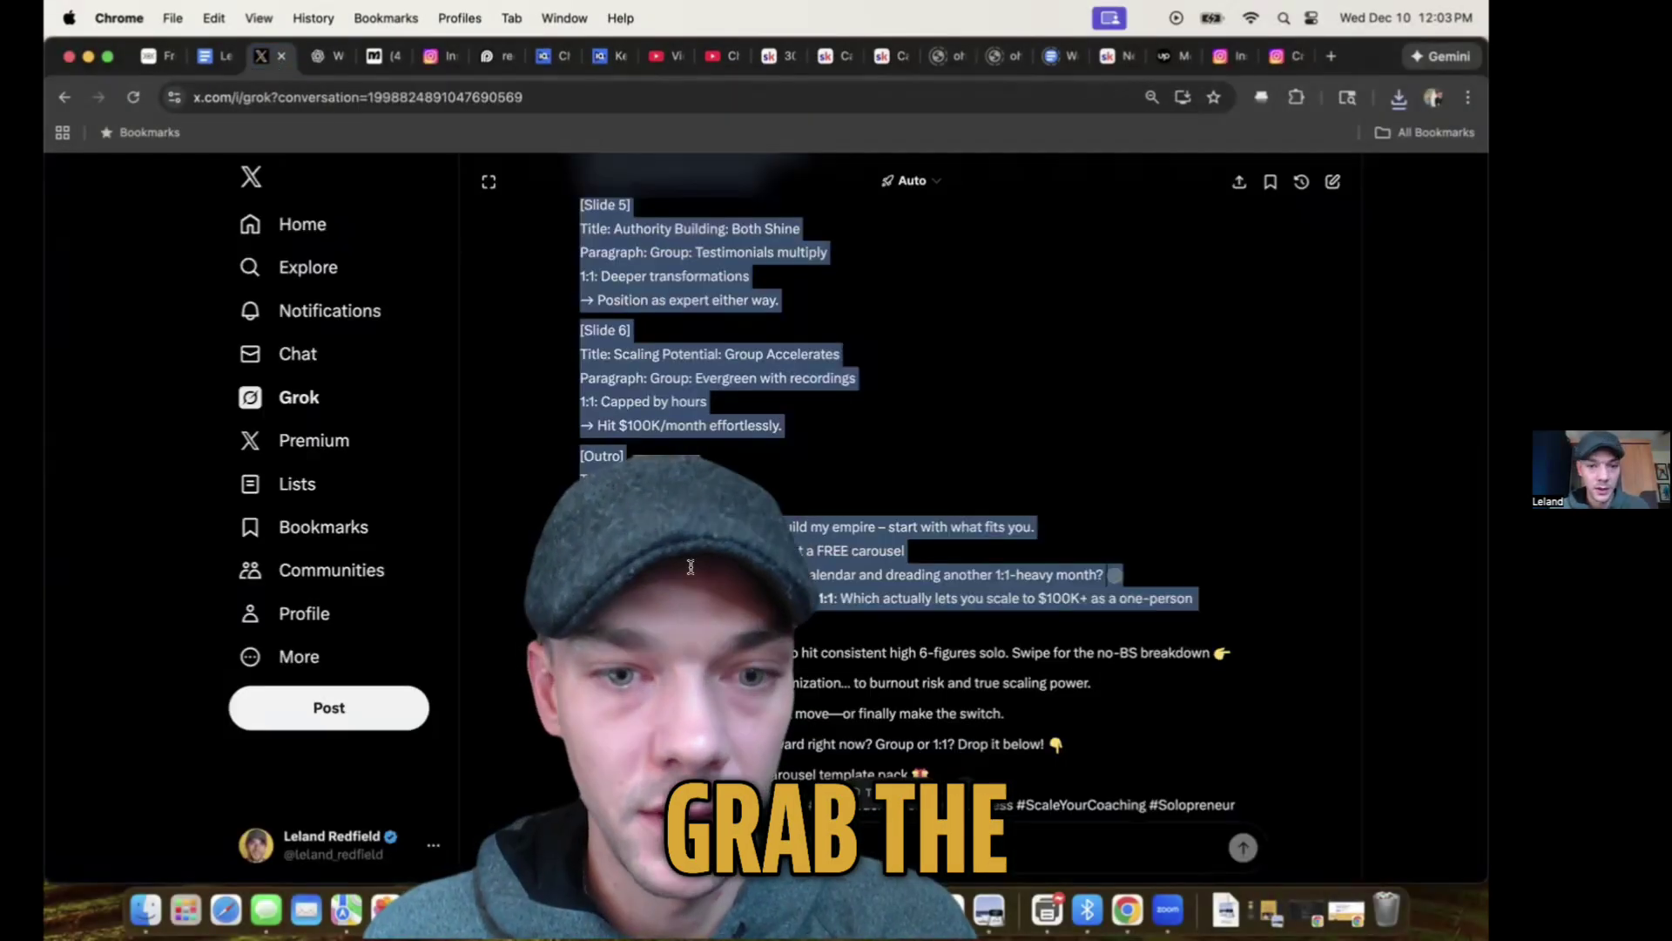
scroll(691, 570, "down", 5)
double_click(1243, 591)
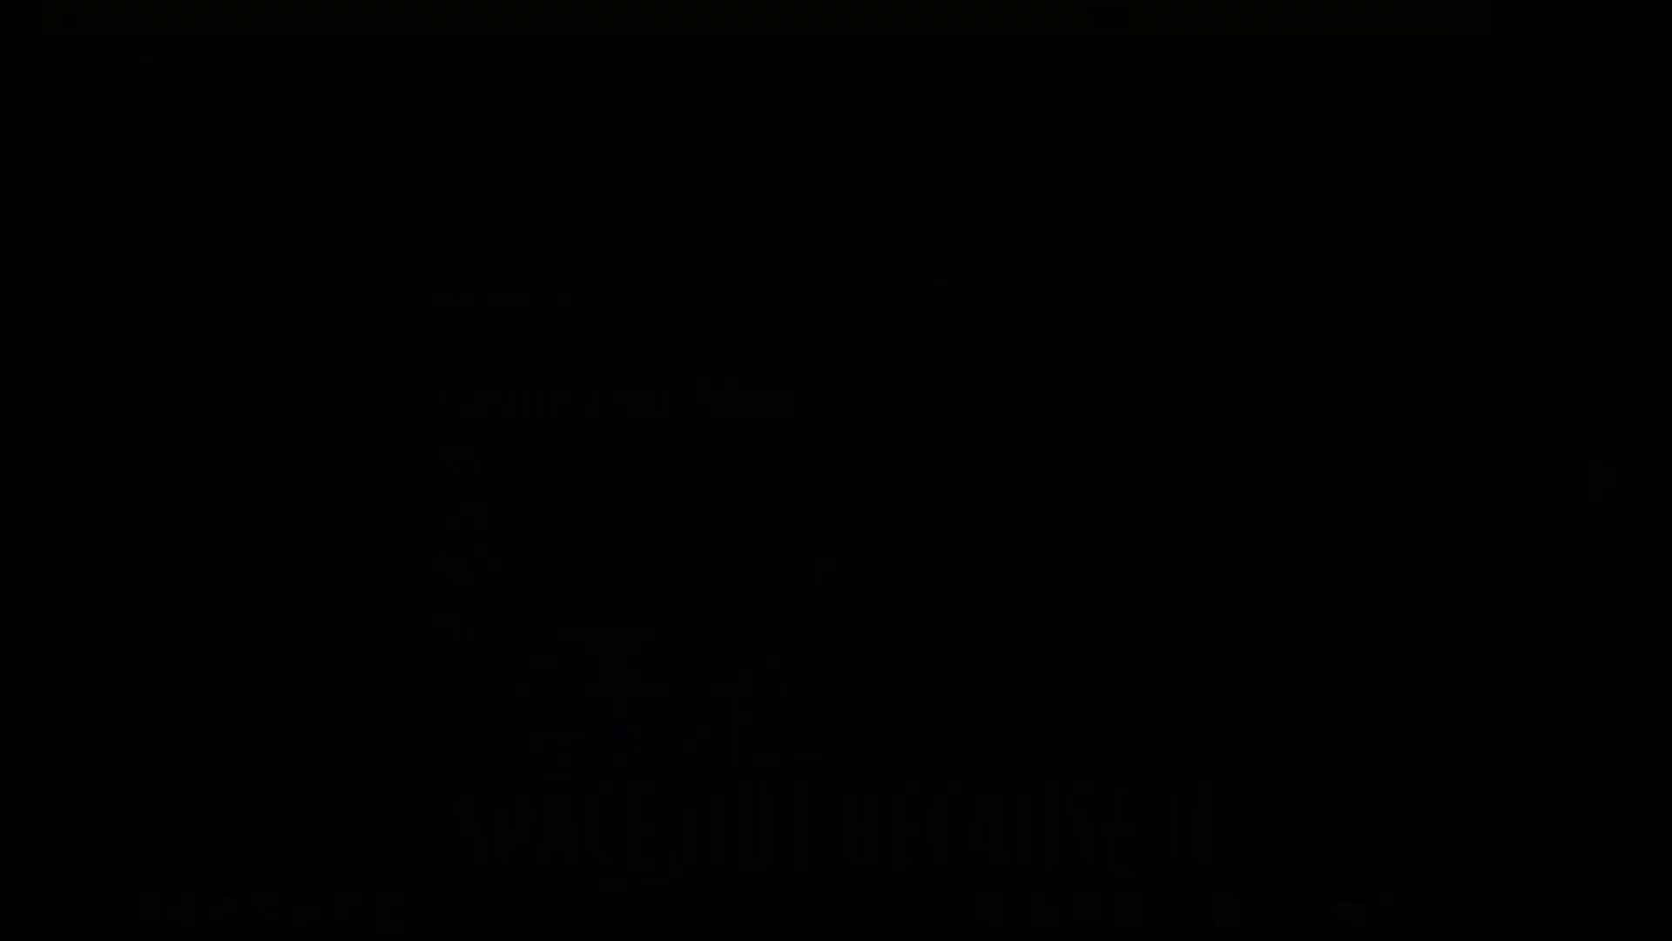
scroll(1026, 358, "up", 3)
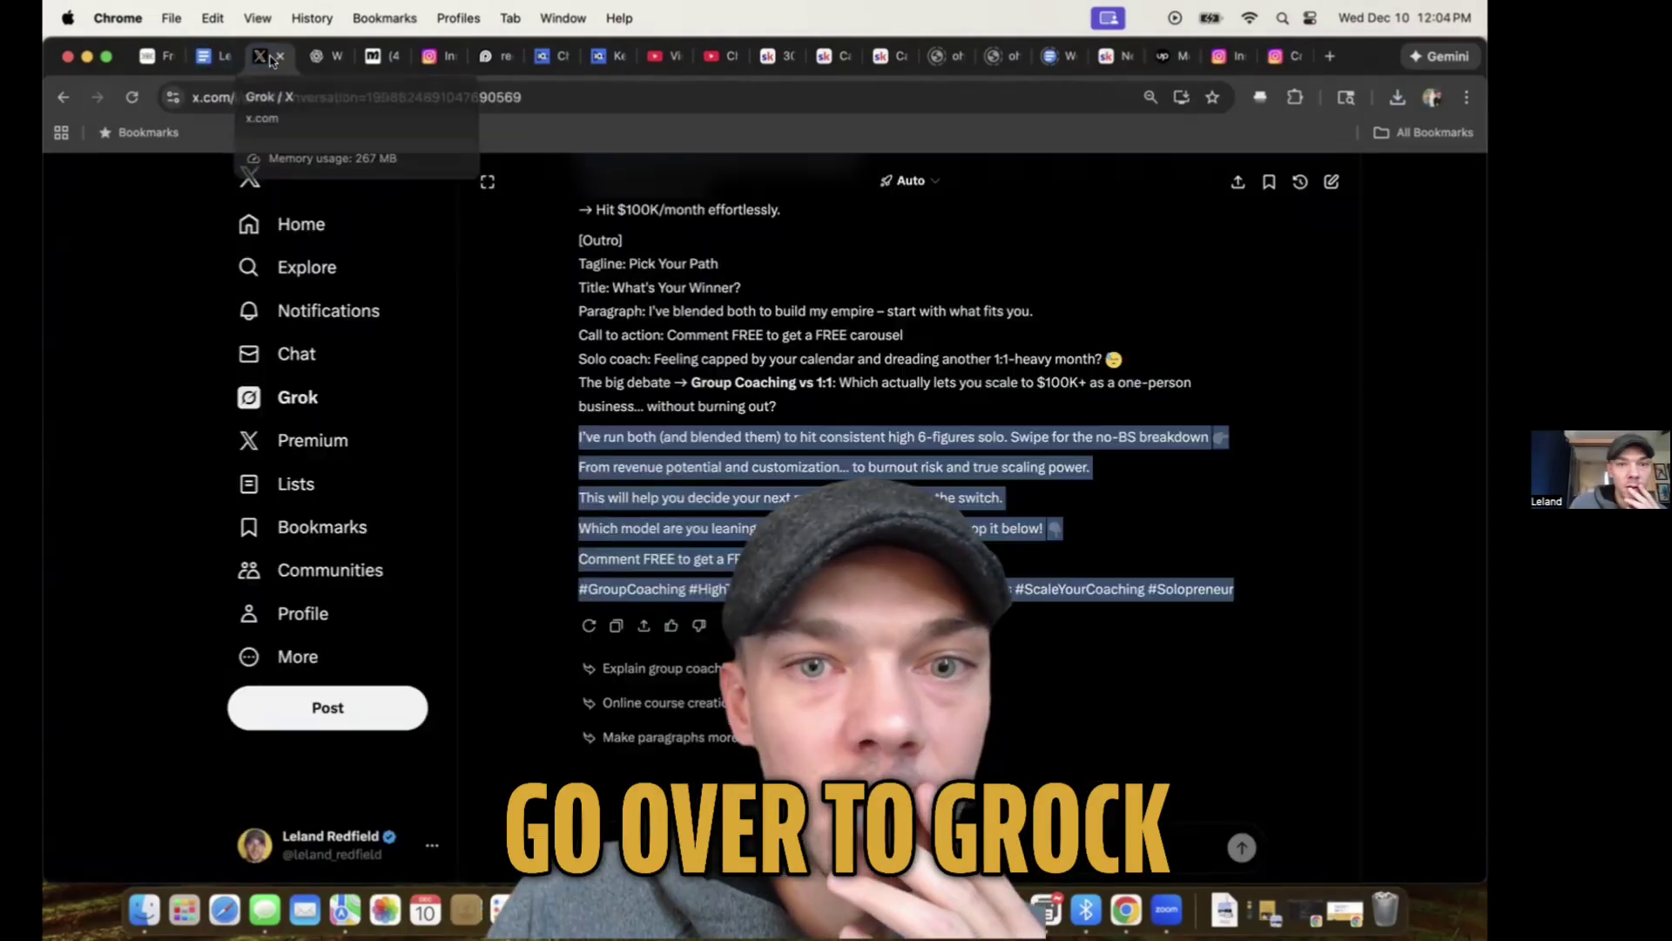
- Ask Grok "what is the 4th carousel and escripiton" and copy the slide text from [Intro] to [Outro]
left_click(260, 56)
left_click(871, 847)
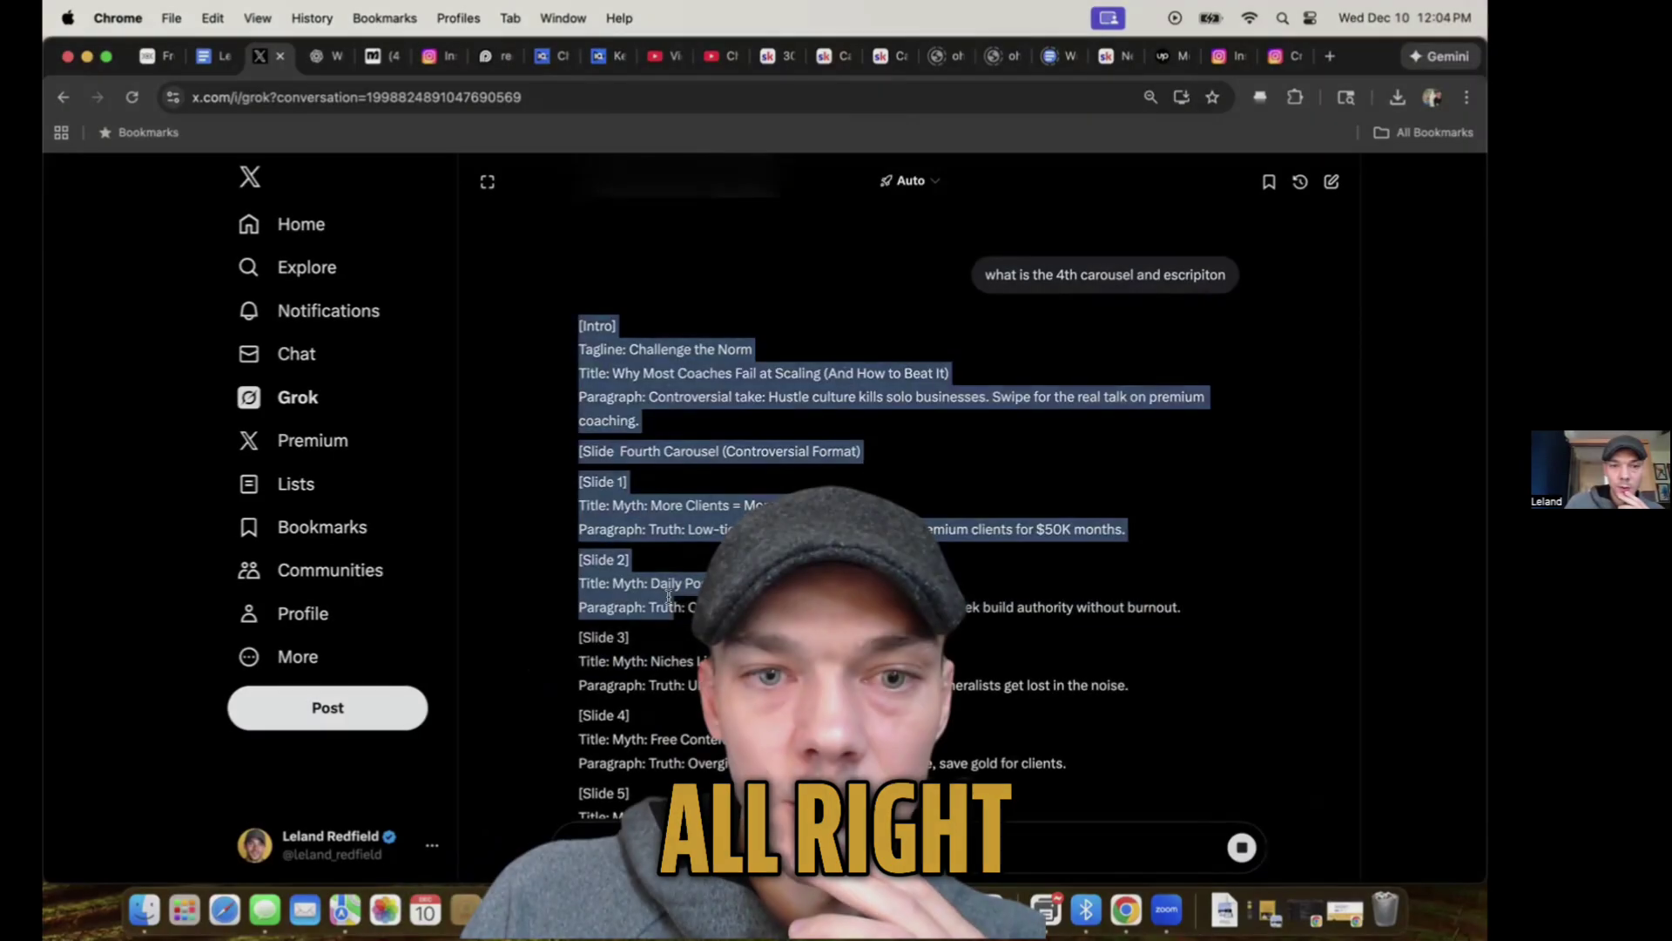
scroll(871, 523, "down", 5)
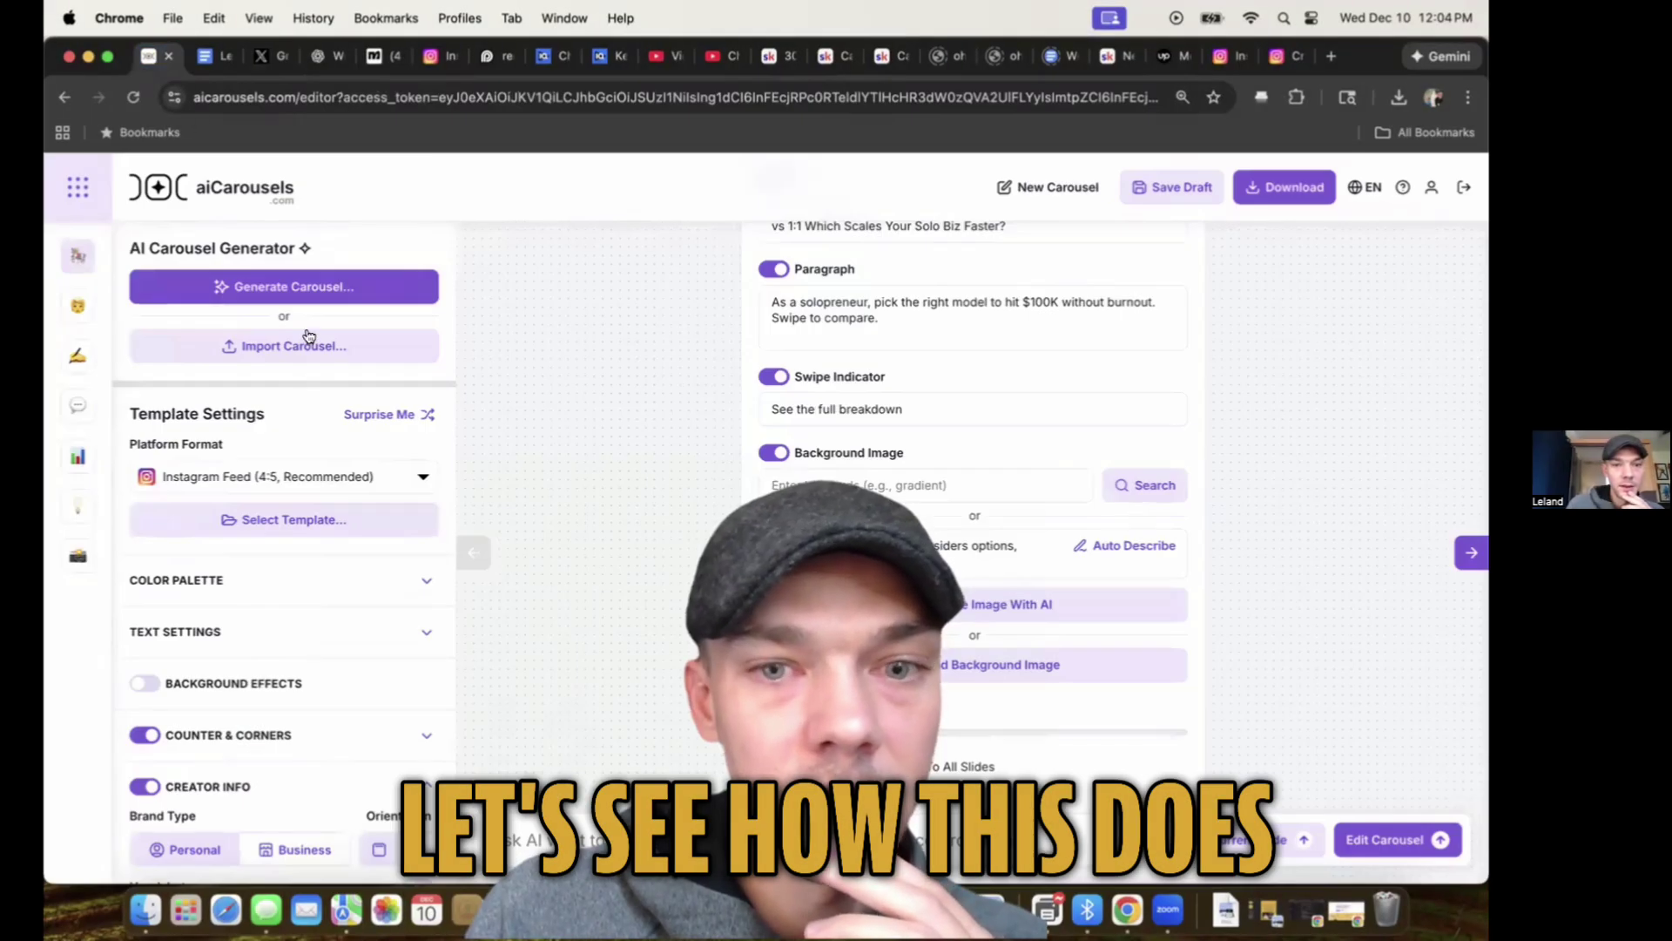
- Import the "Why Most Coaches Fail at Scaling" slides into aiCarousels and generate an auto-described AI background image for all slides
left_click(310, 345)
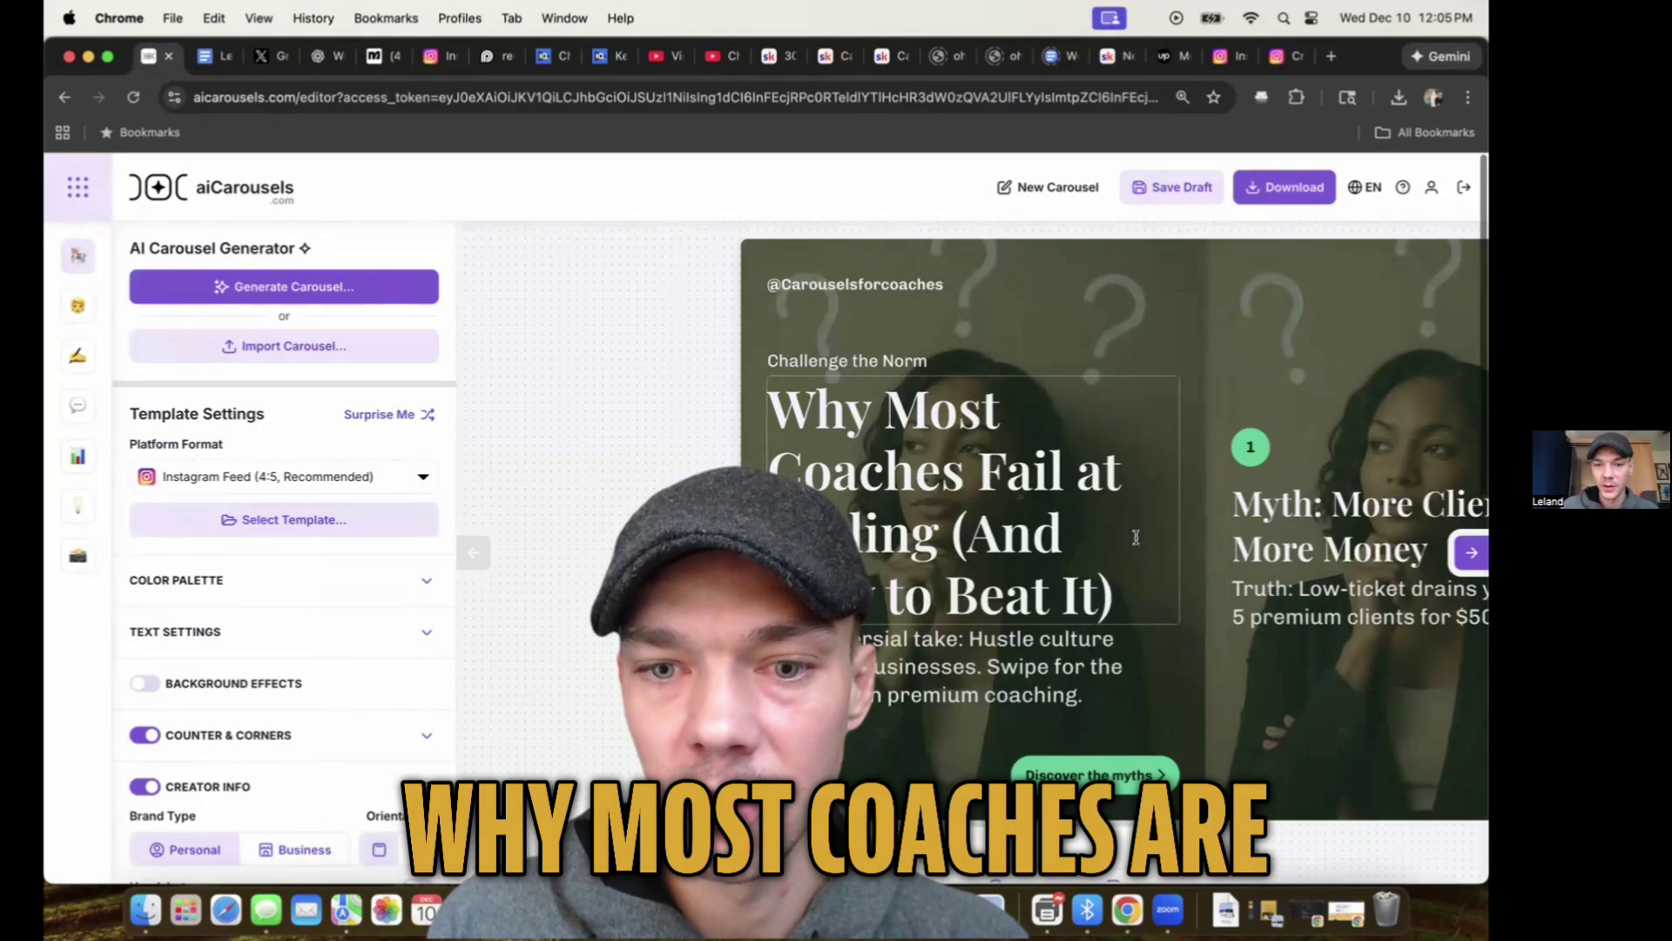
left_click(1132, 538)
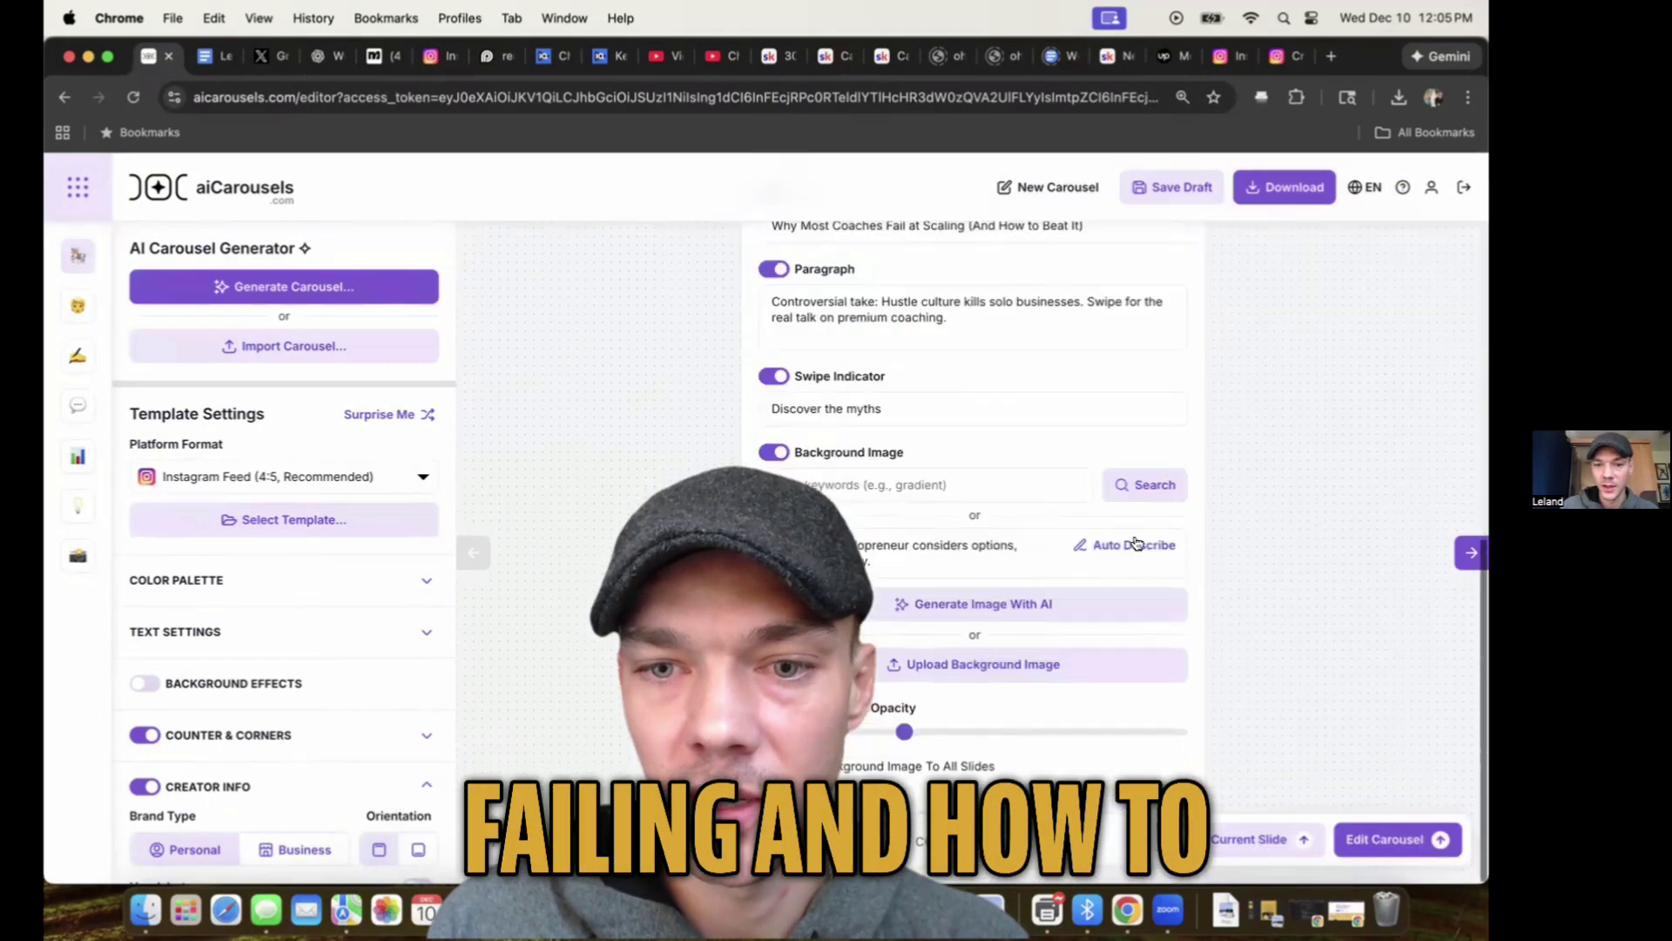
left_click(1104, 547)
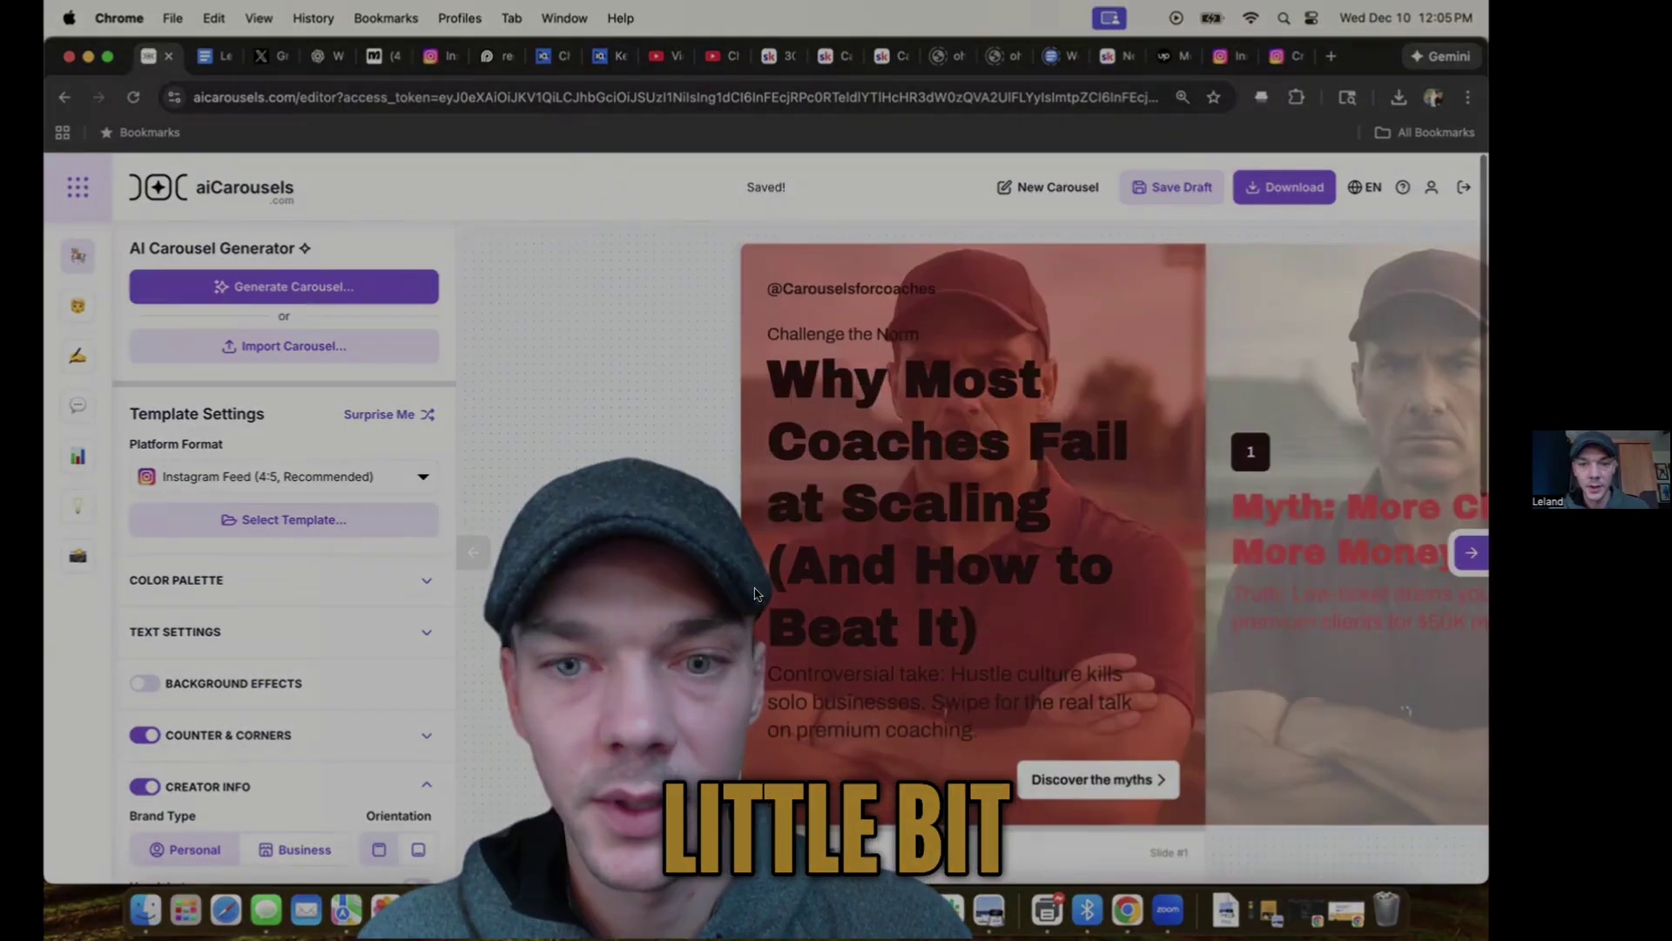
- Shuffle the template to centred condensed titles and put "(And How to Beat It)" and the "Swipe" sentence on separate lines
left_click(383, 416)
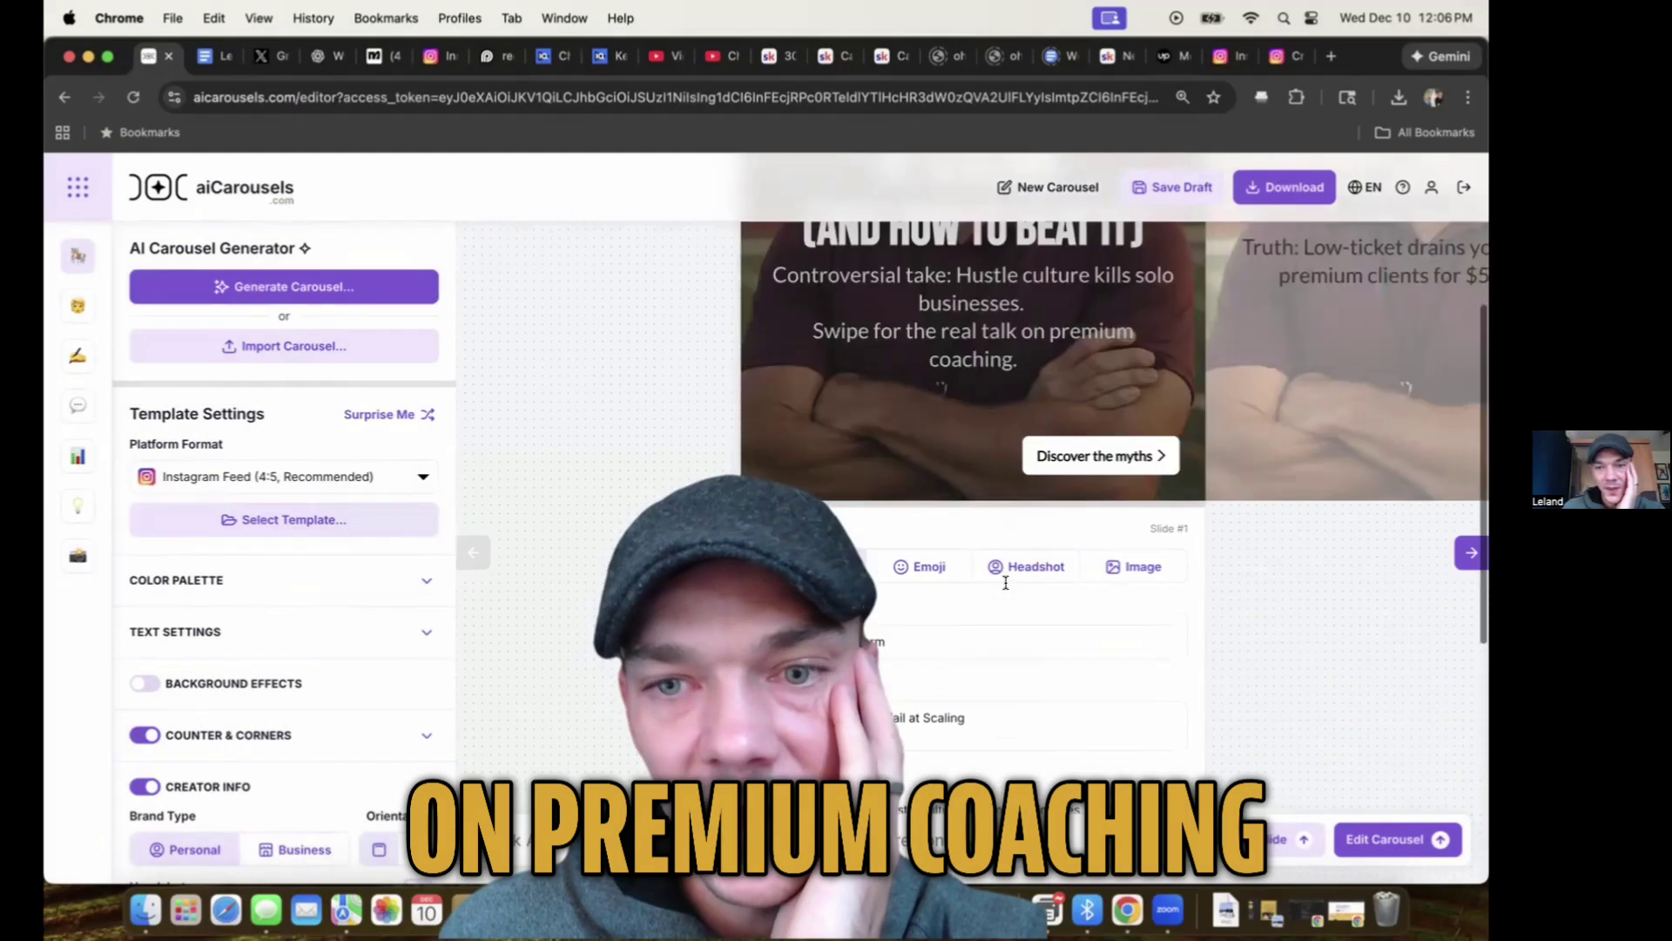
scroll(1005, 583, "up", 2)
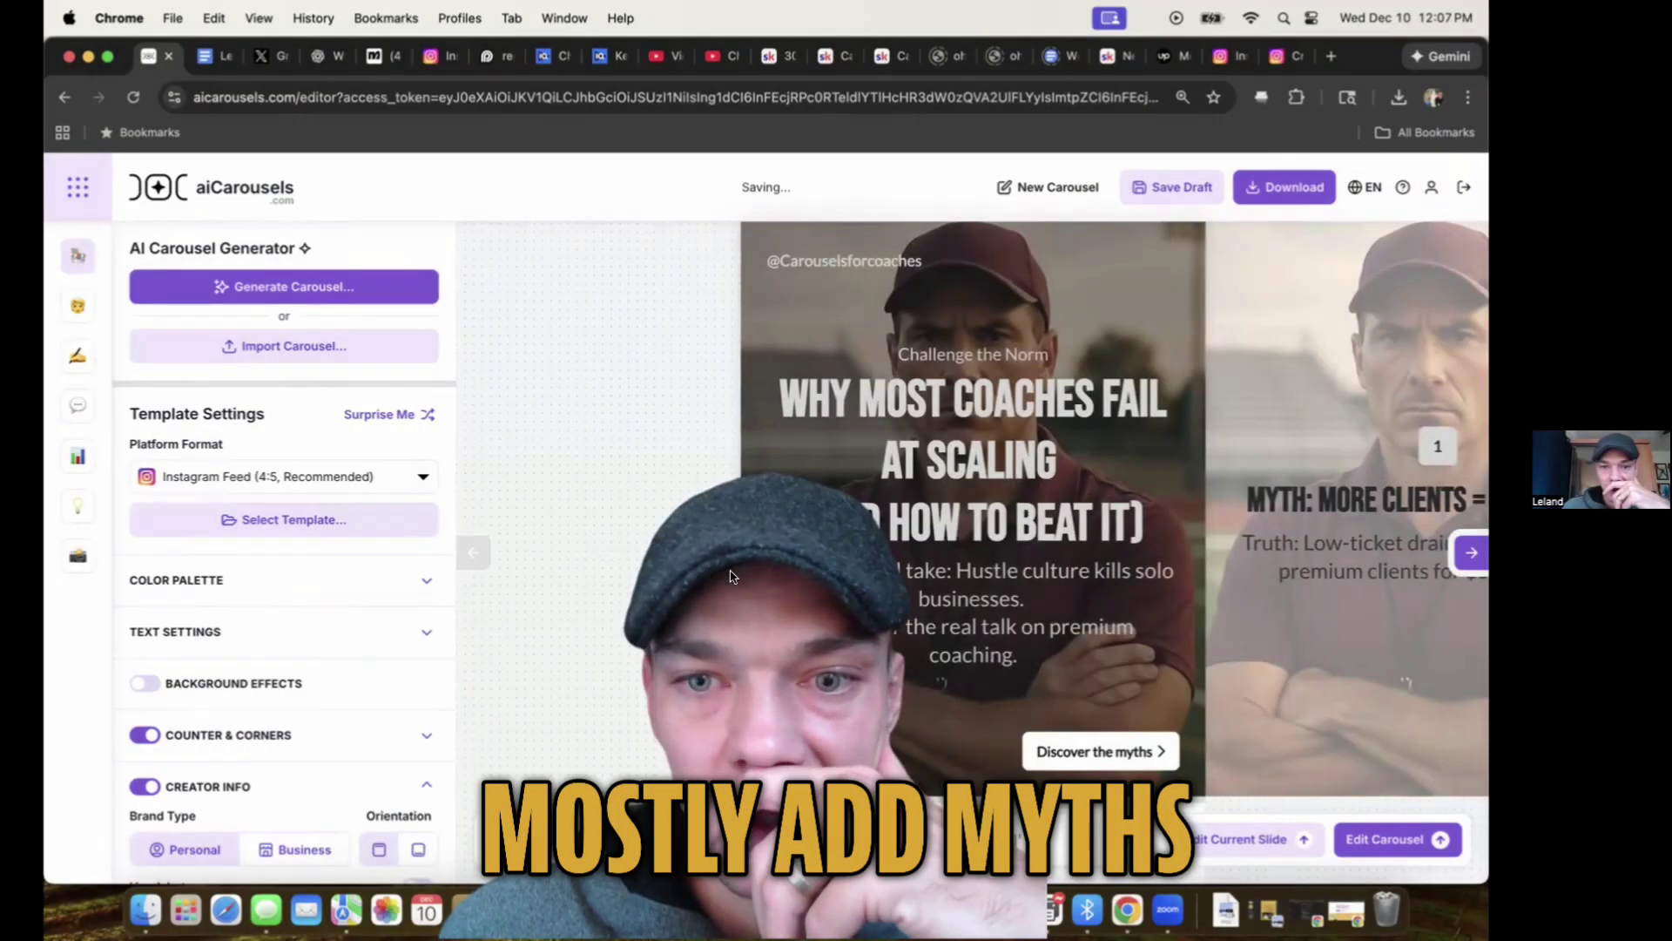
scroll(938, 553, "down", 5)
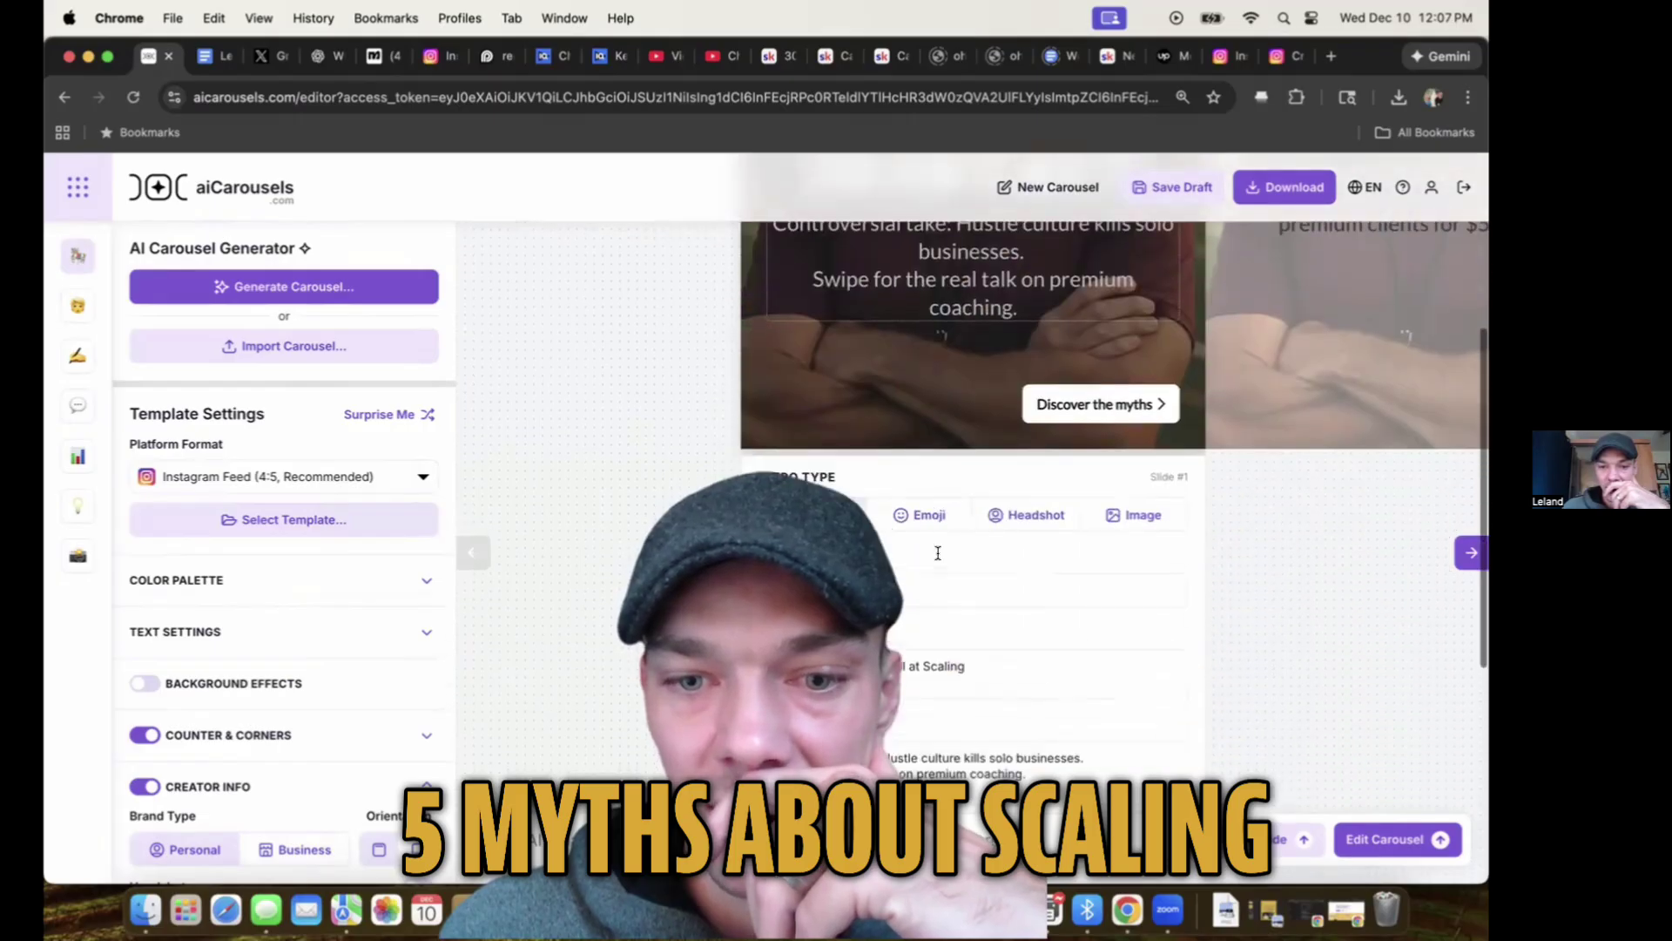
scroll(938, 553, "down", 1)
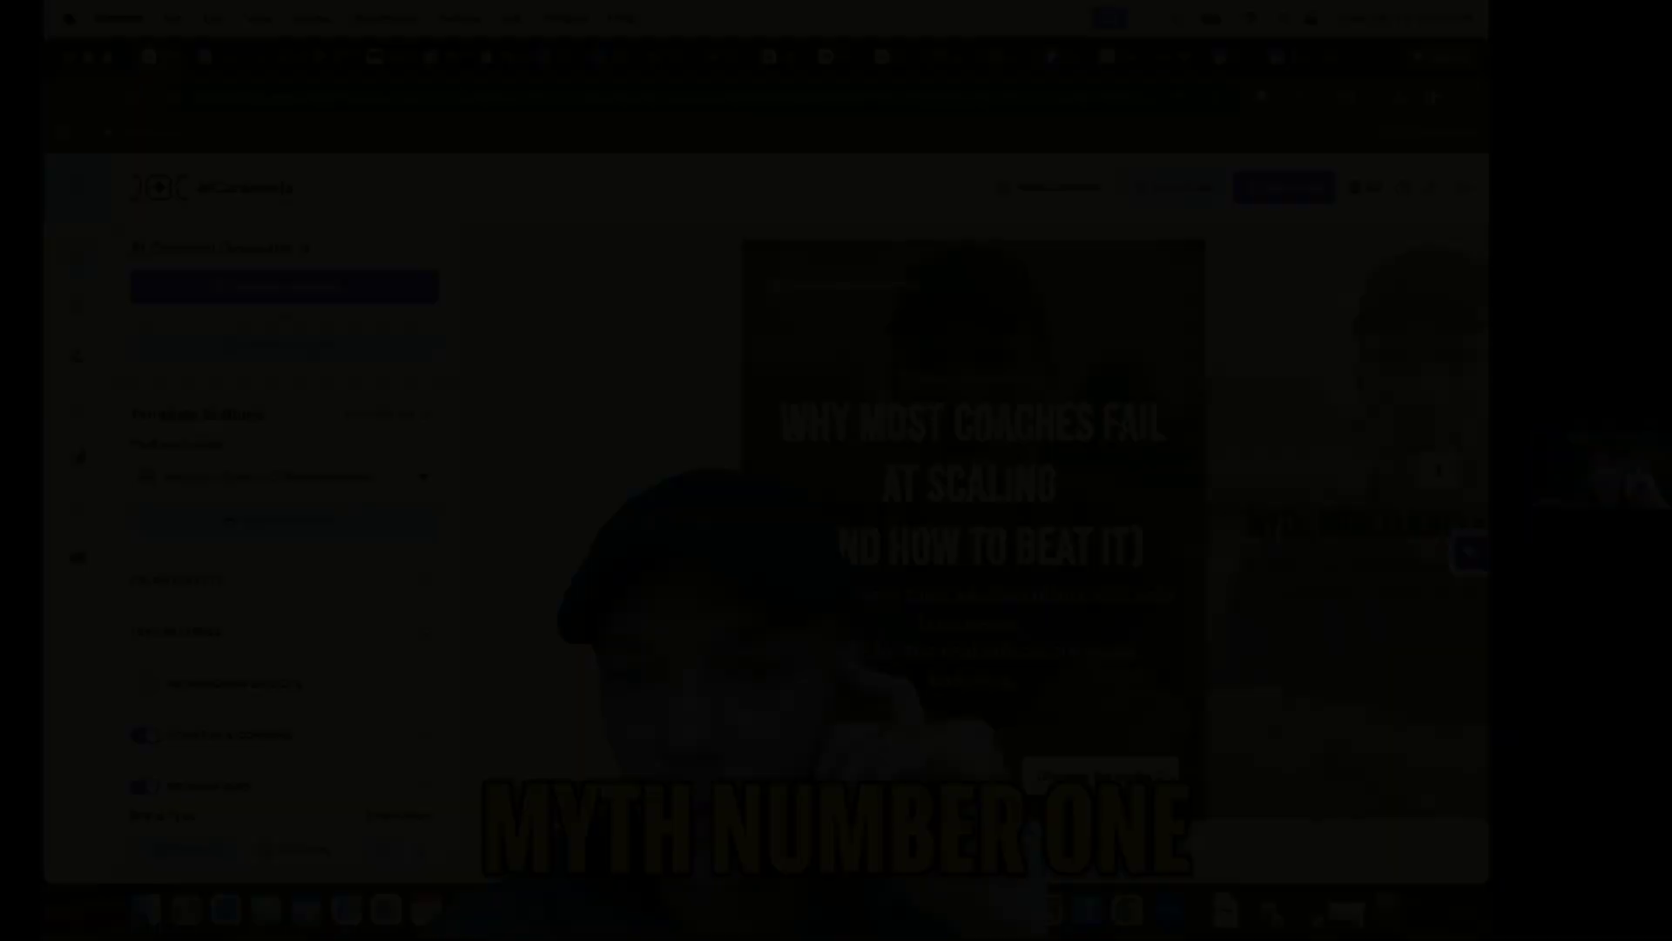
- Review the six myth slides and the outro slide, reading each title and its "Truth" paragraph
left_click(1469, 550)
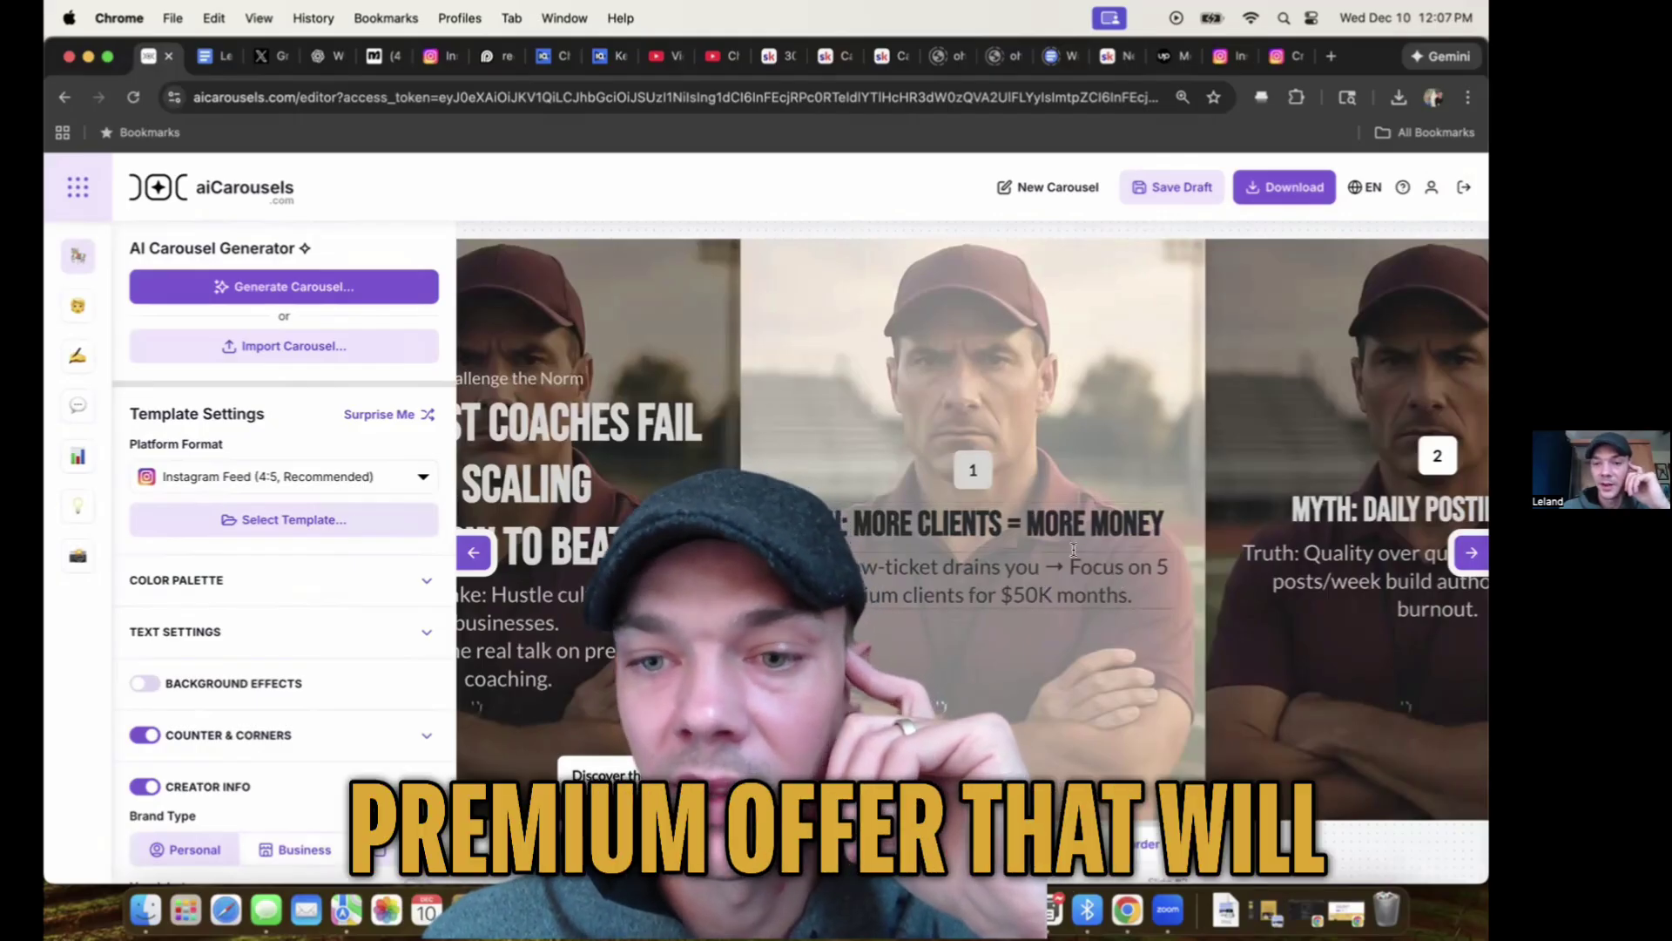
left_click(1460, 562)
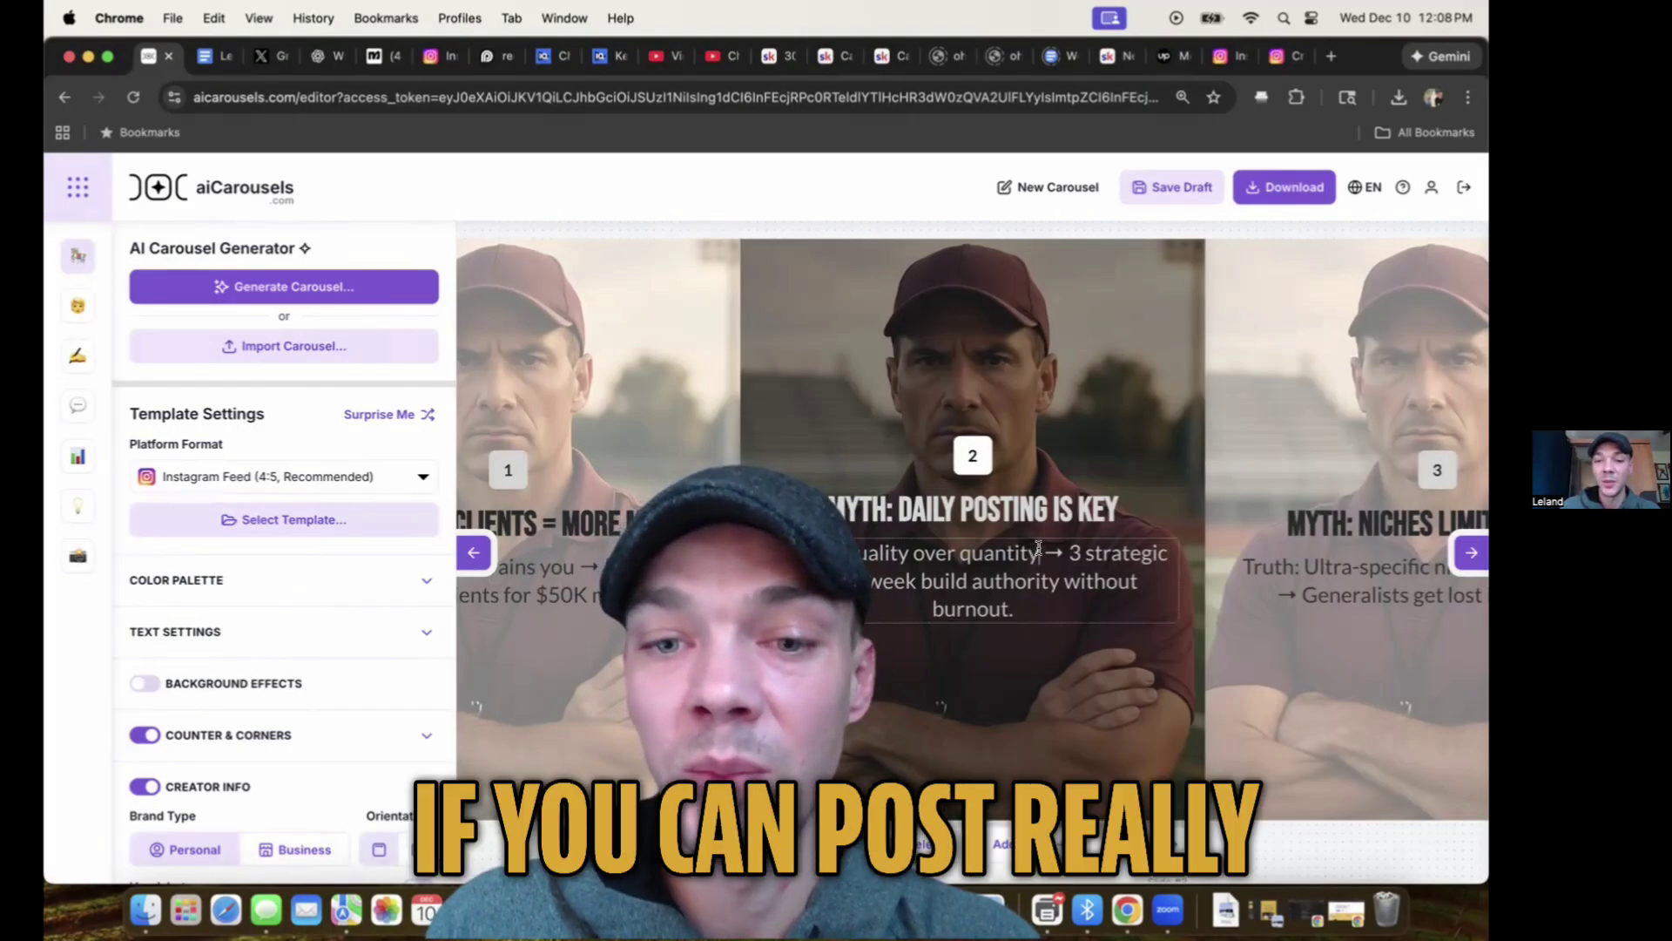
left_click(879, 550)
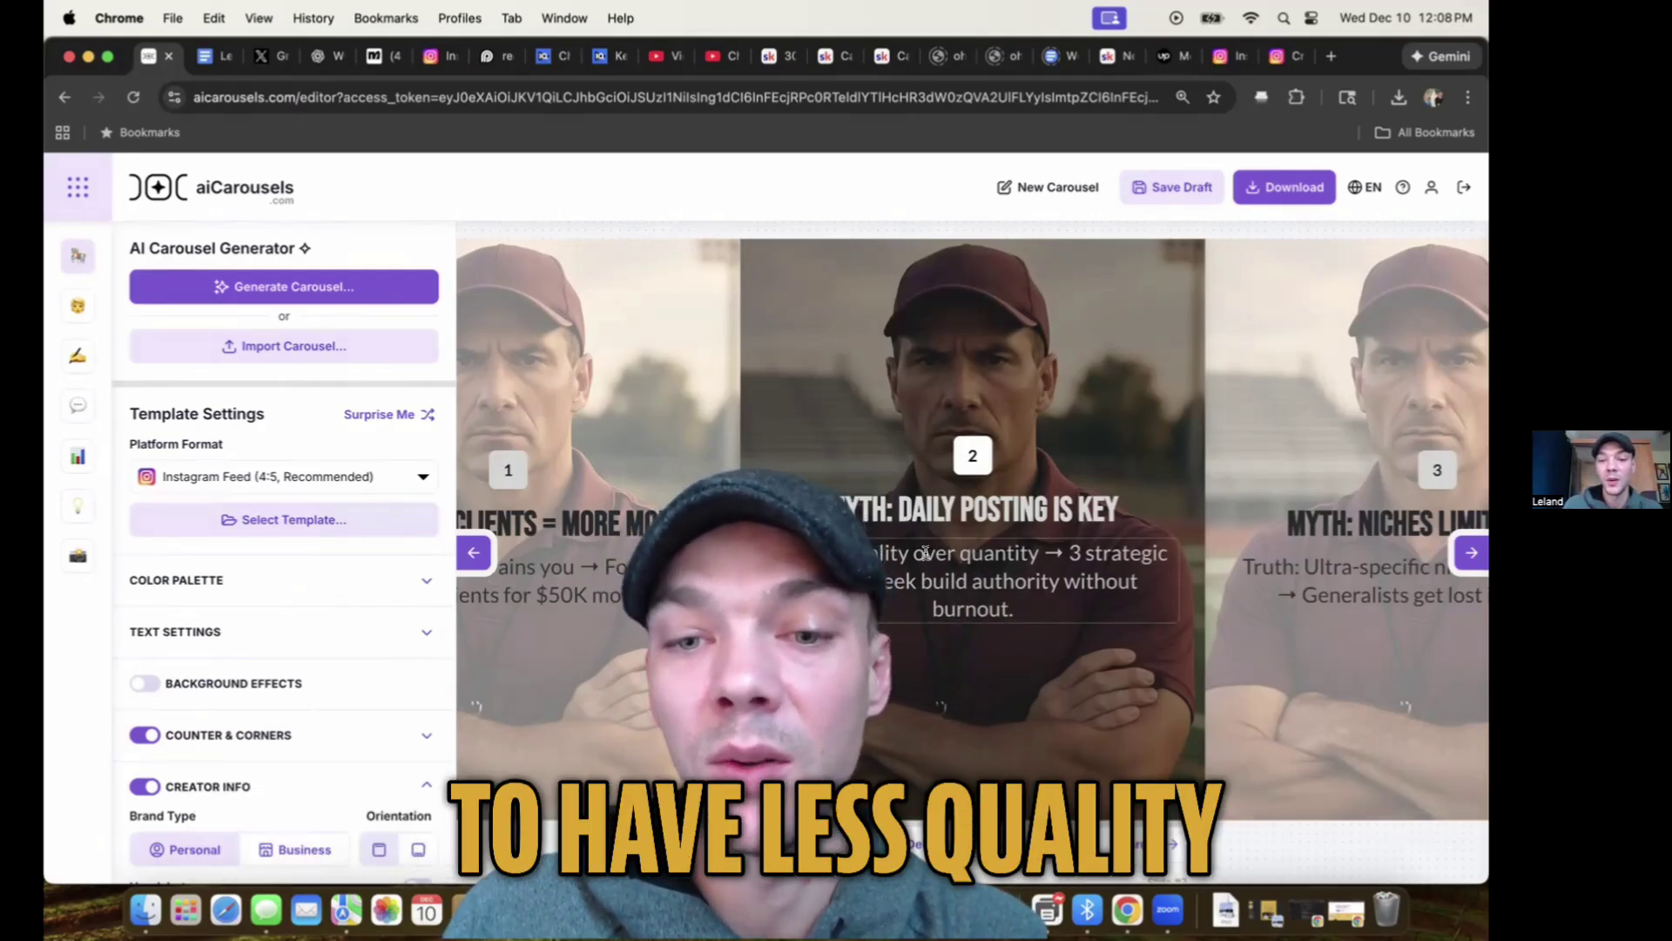
right_click(893, 553)
left_click(963, 567)
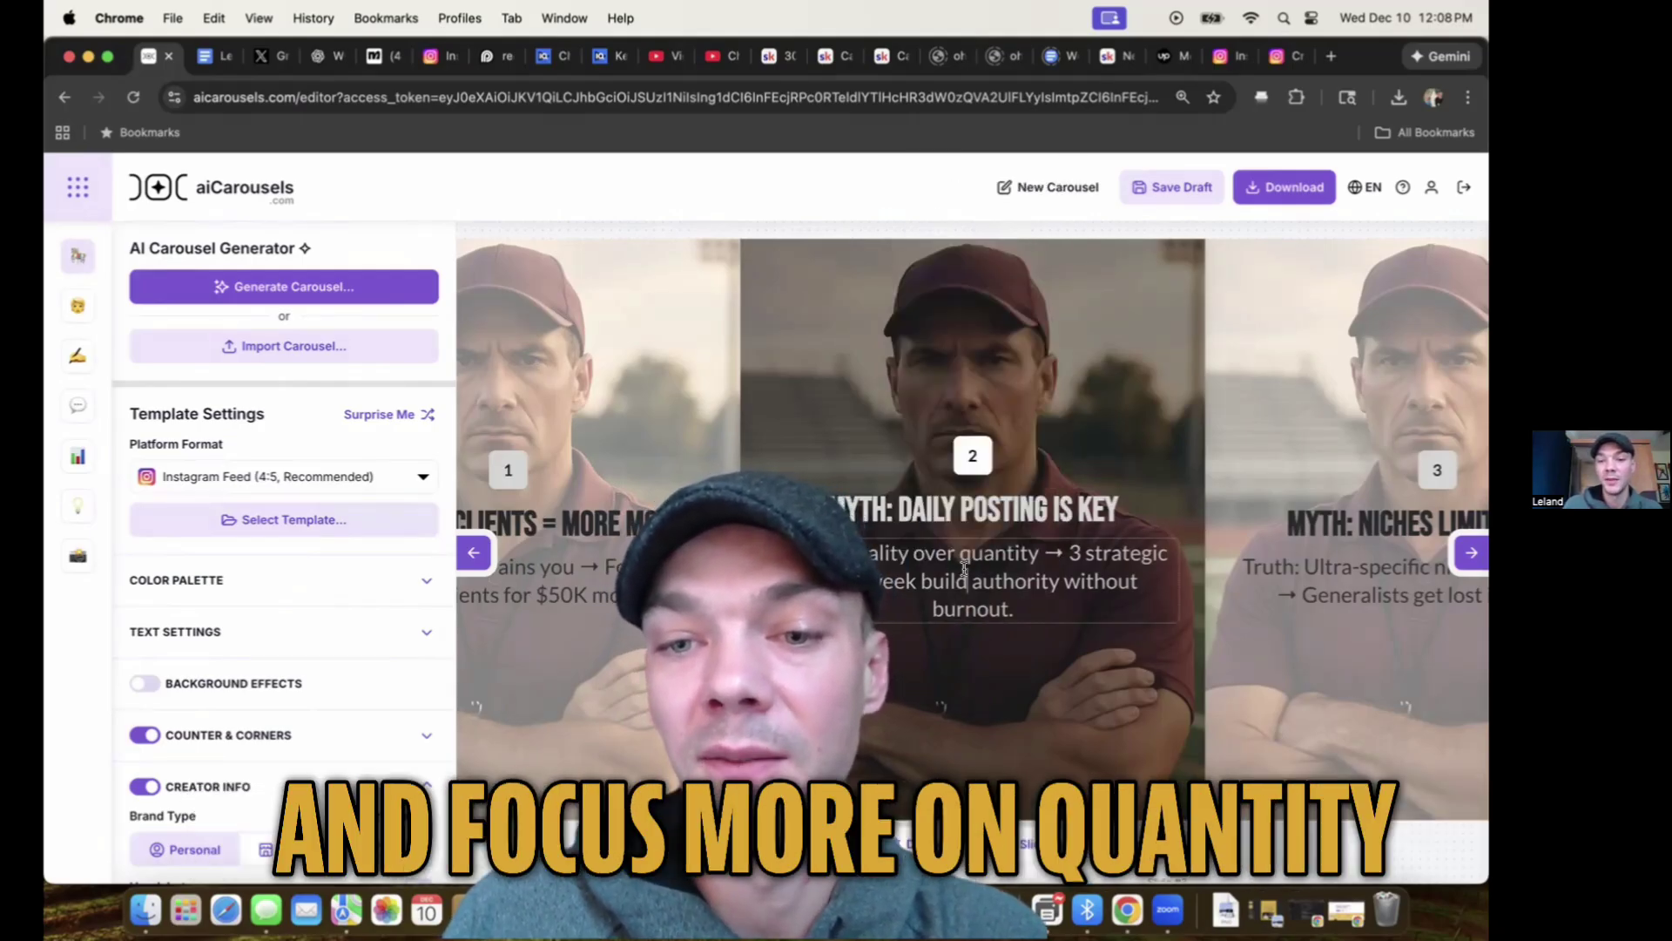
left_click(971, 512)
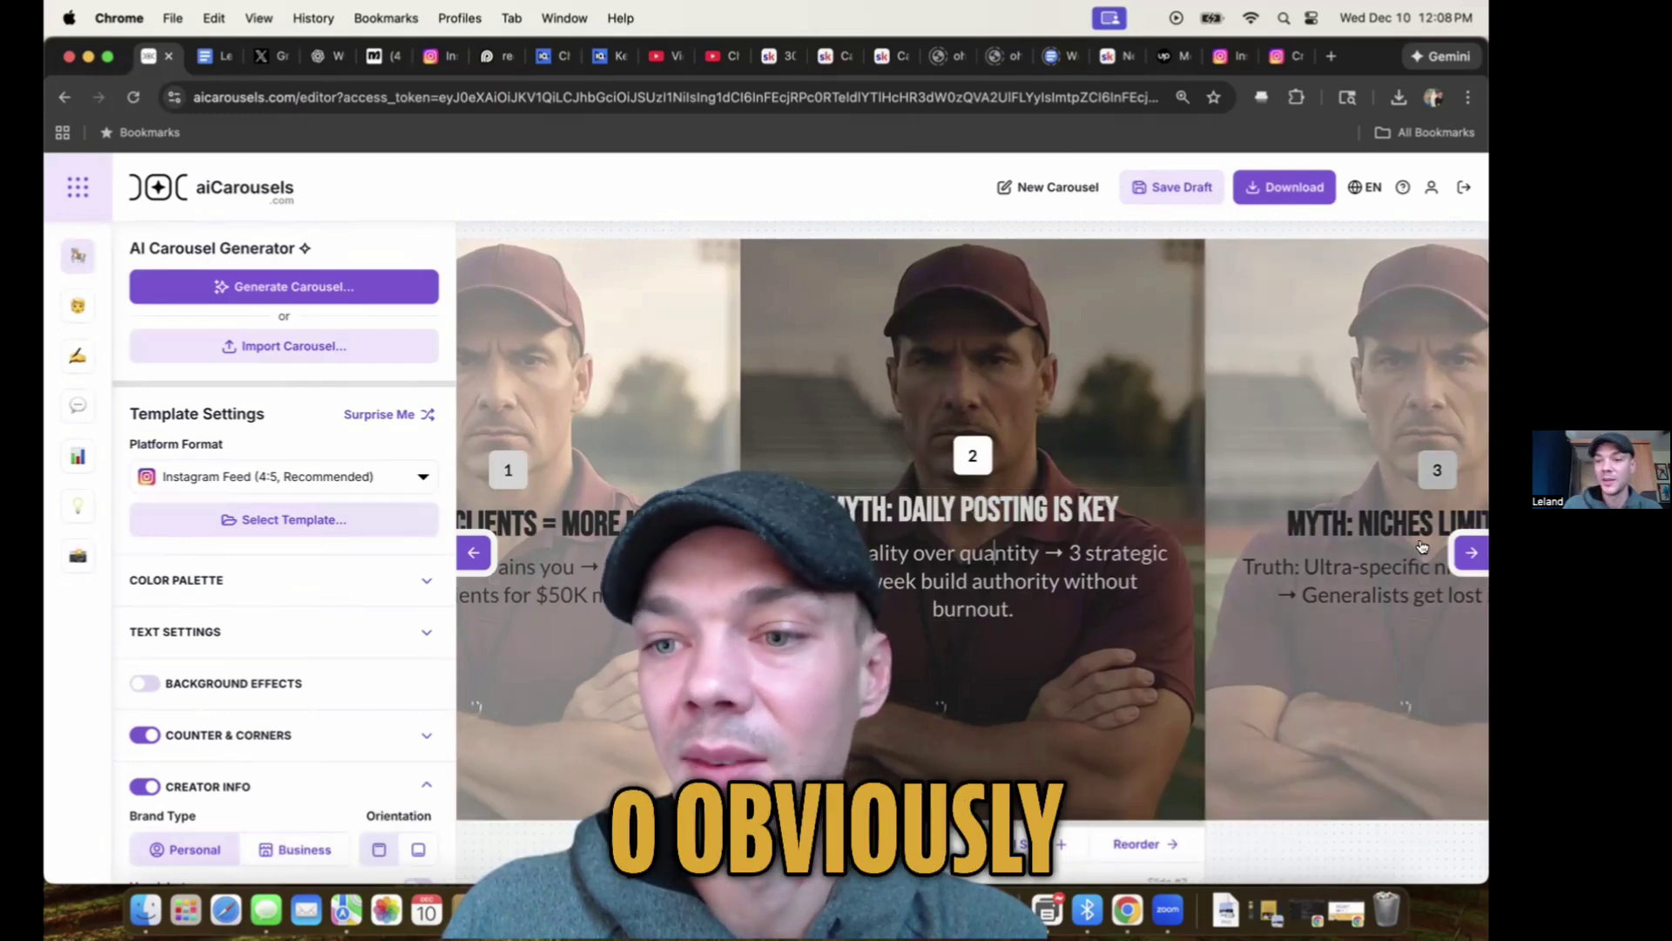
left_click(1469, 551)
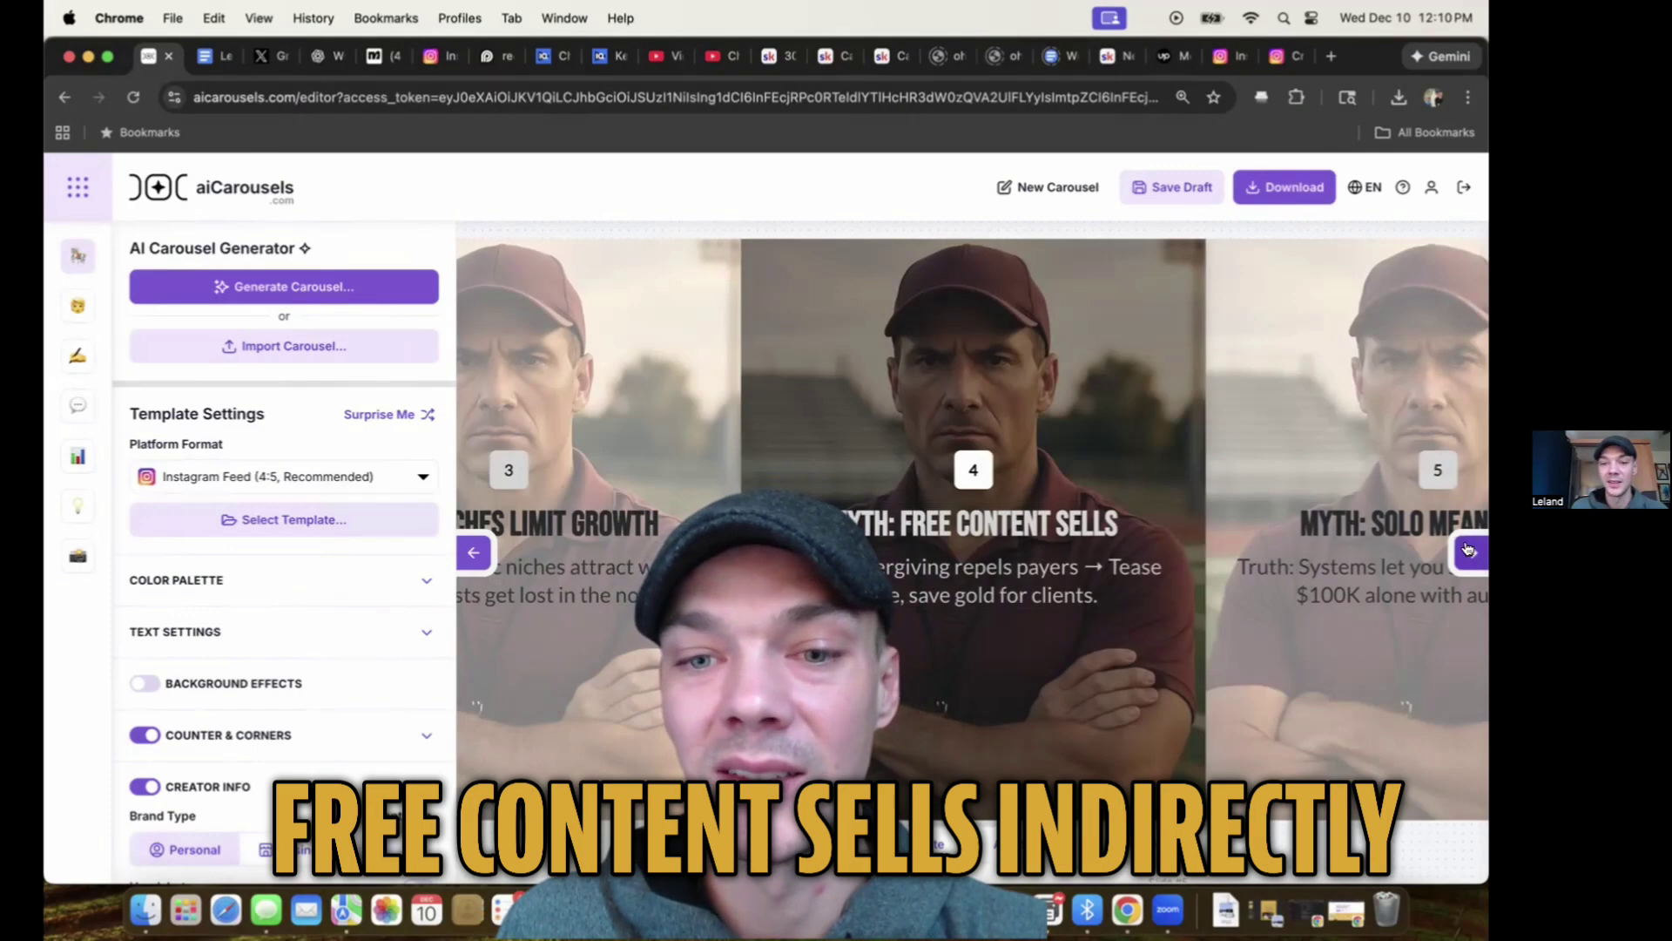
left_click(1468, 549)
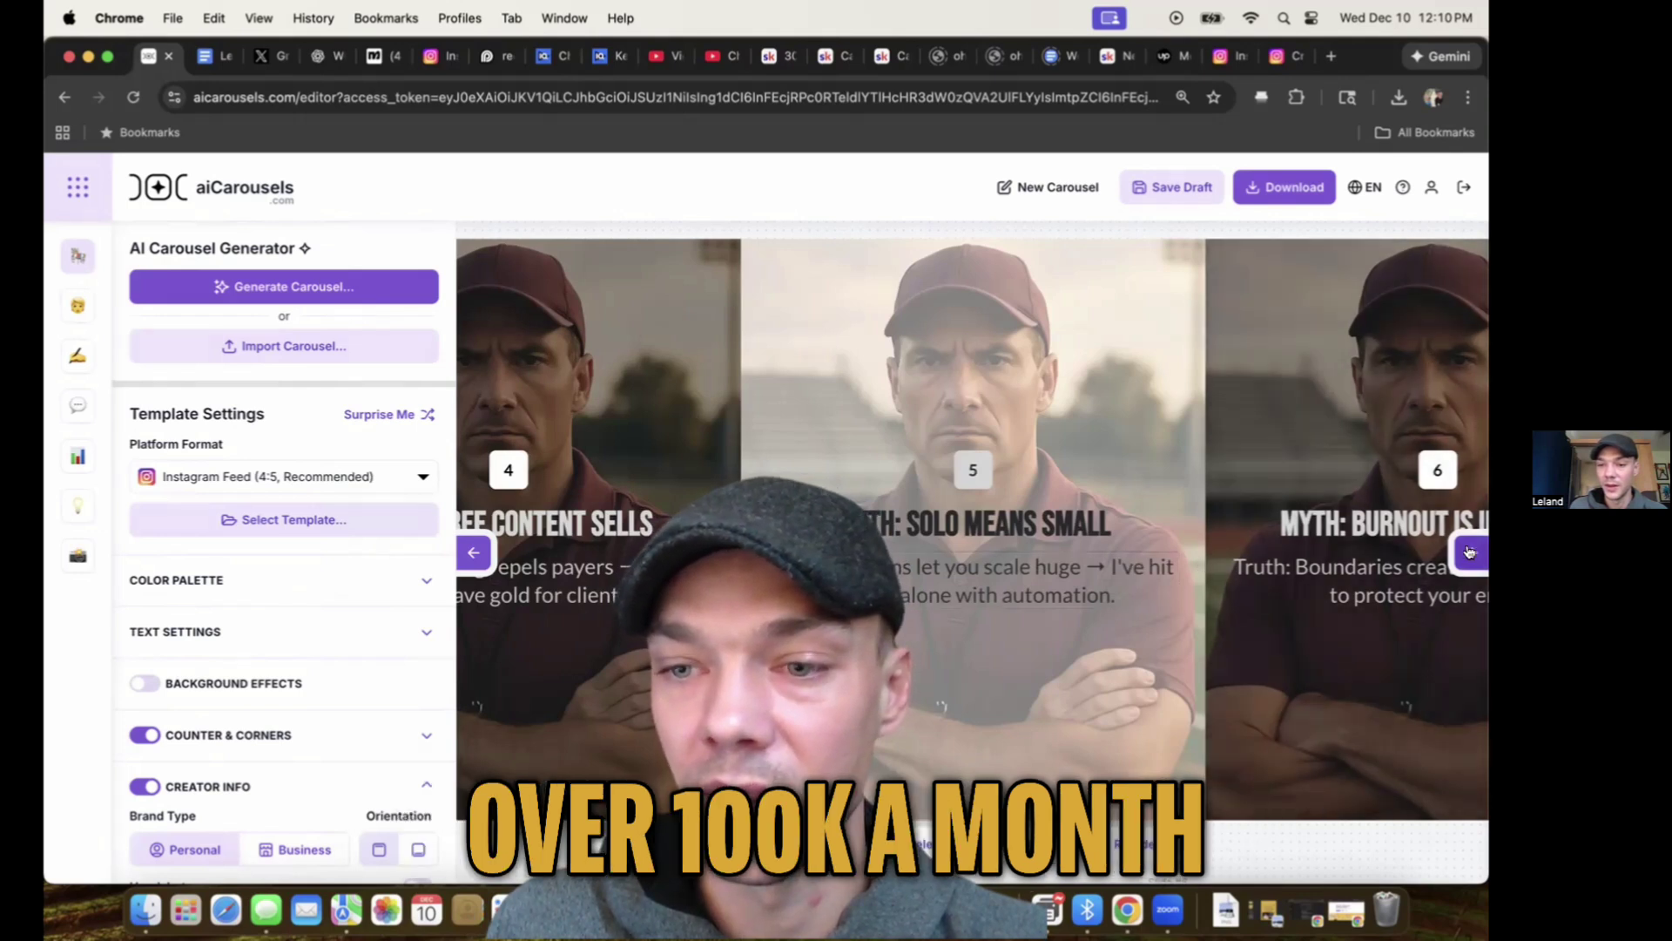
left_click(1470, 552)
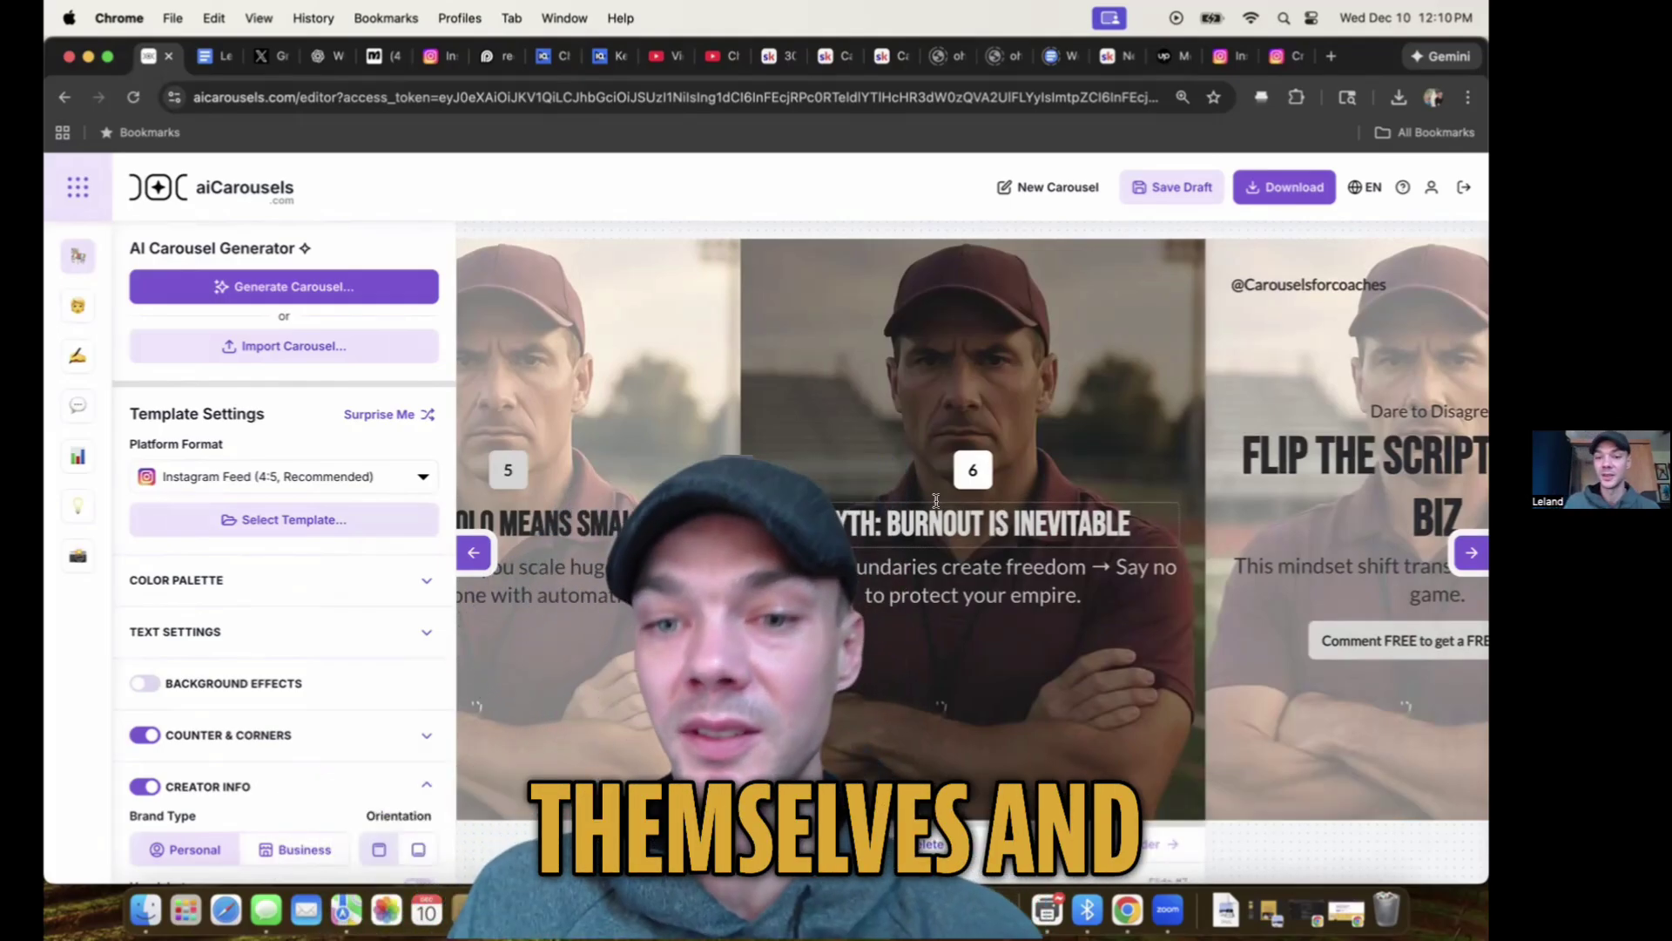
left_click(1469, 542)
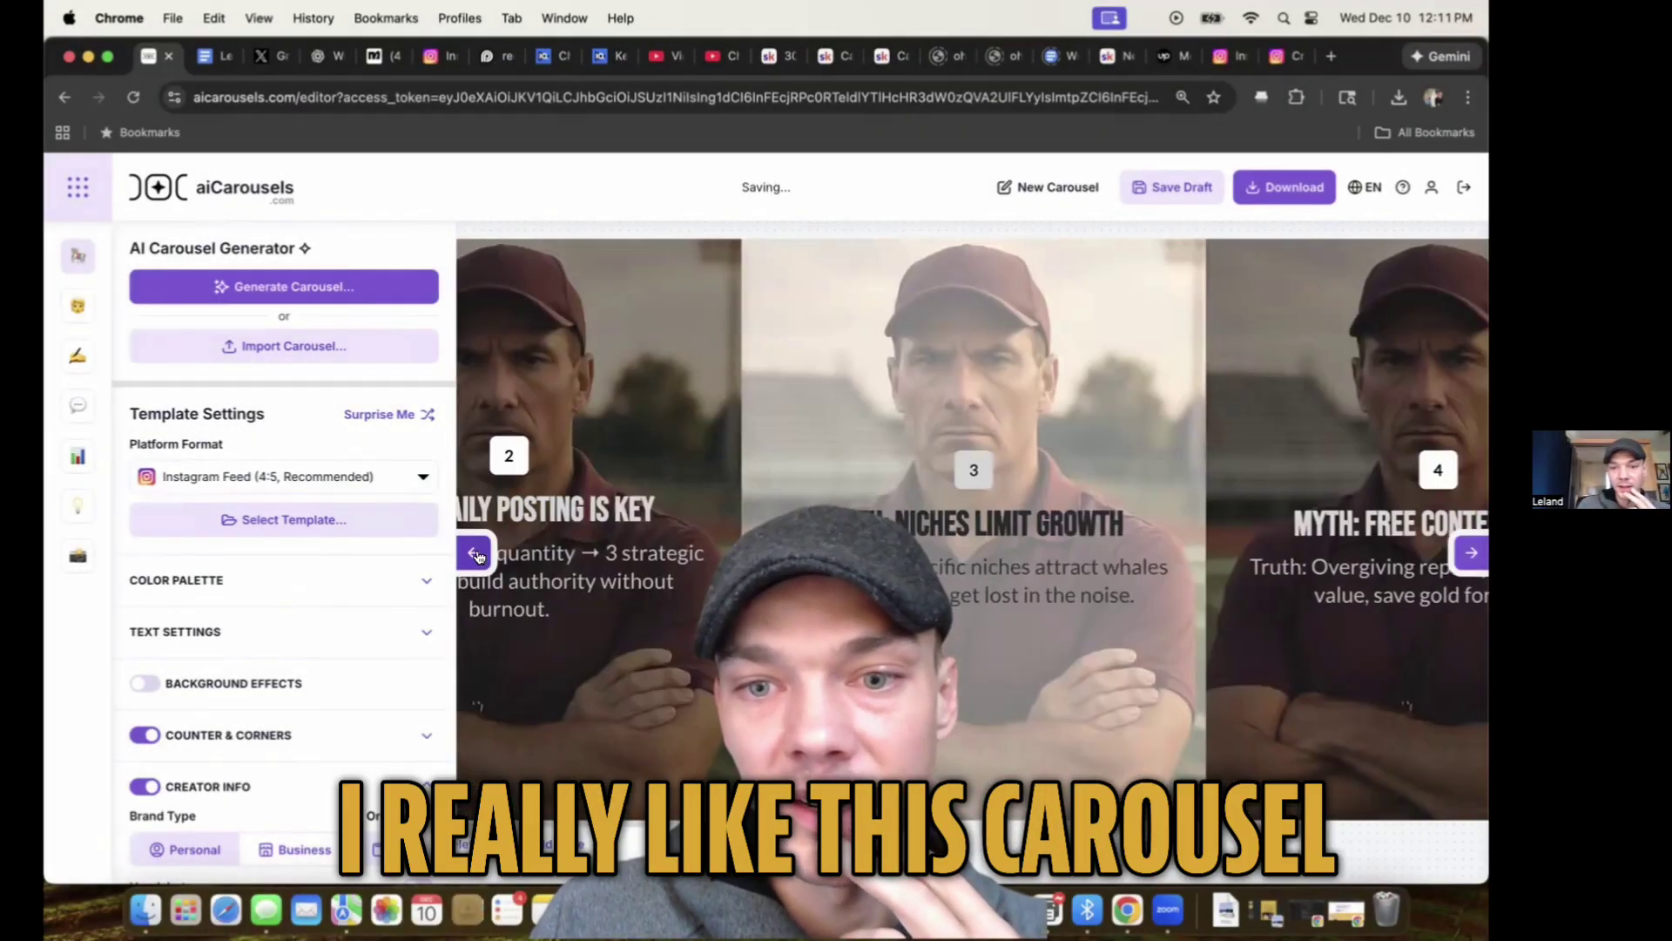
- Download the myths carousel and load the slides from the carousel (90) folder into a new Instagram post
left_click(476, 553)
left_click(476, 553)
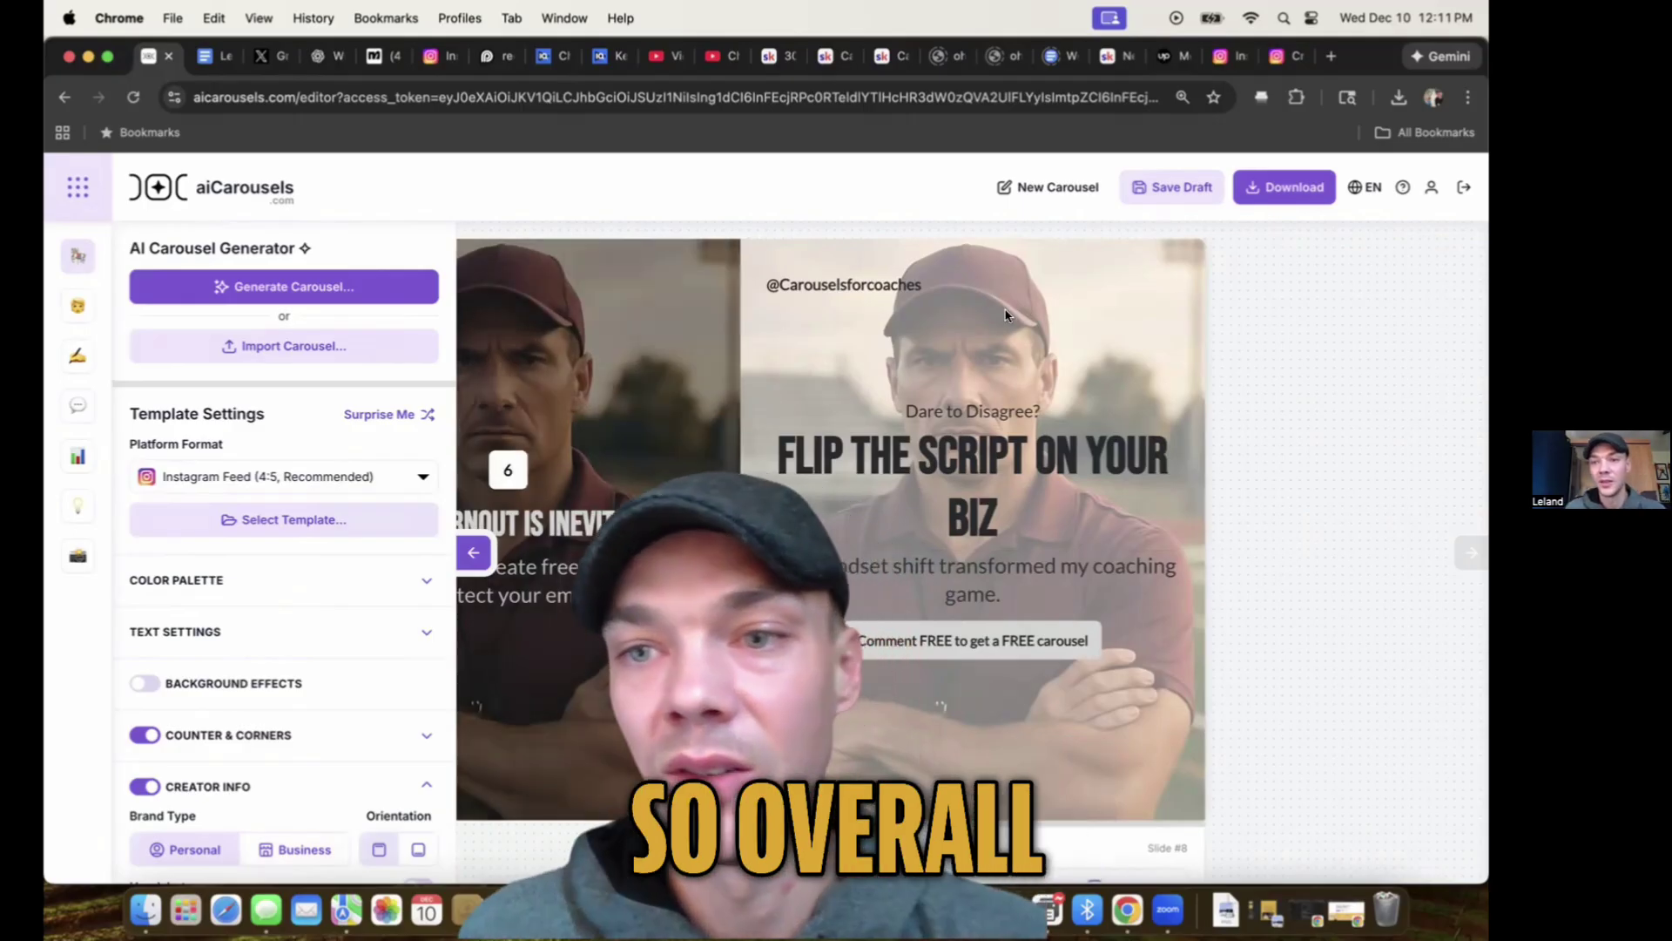
left_click(1258, 185)
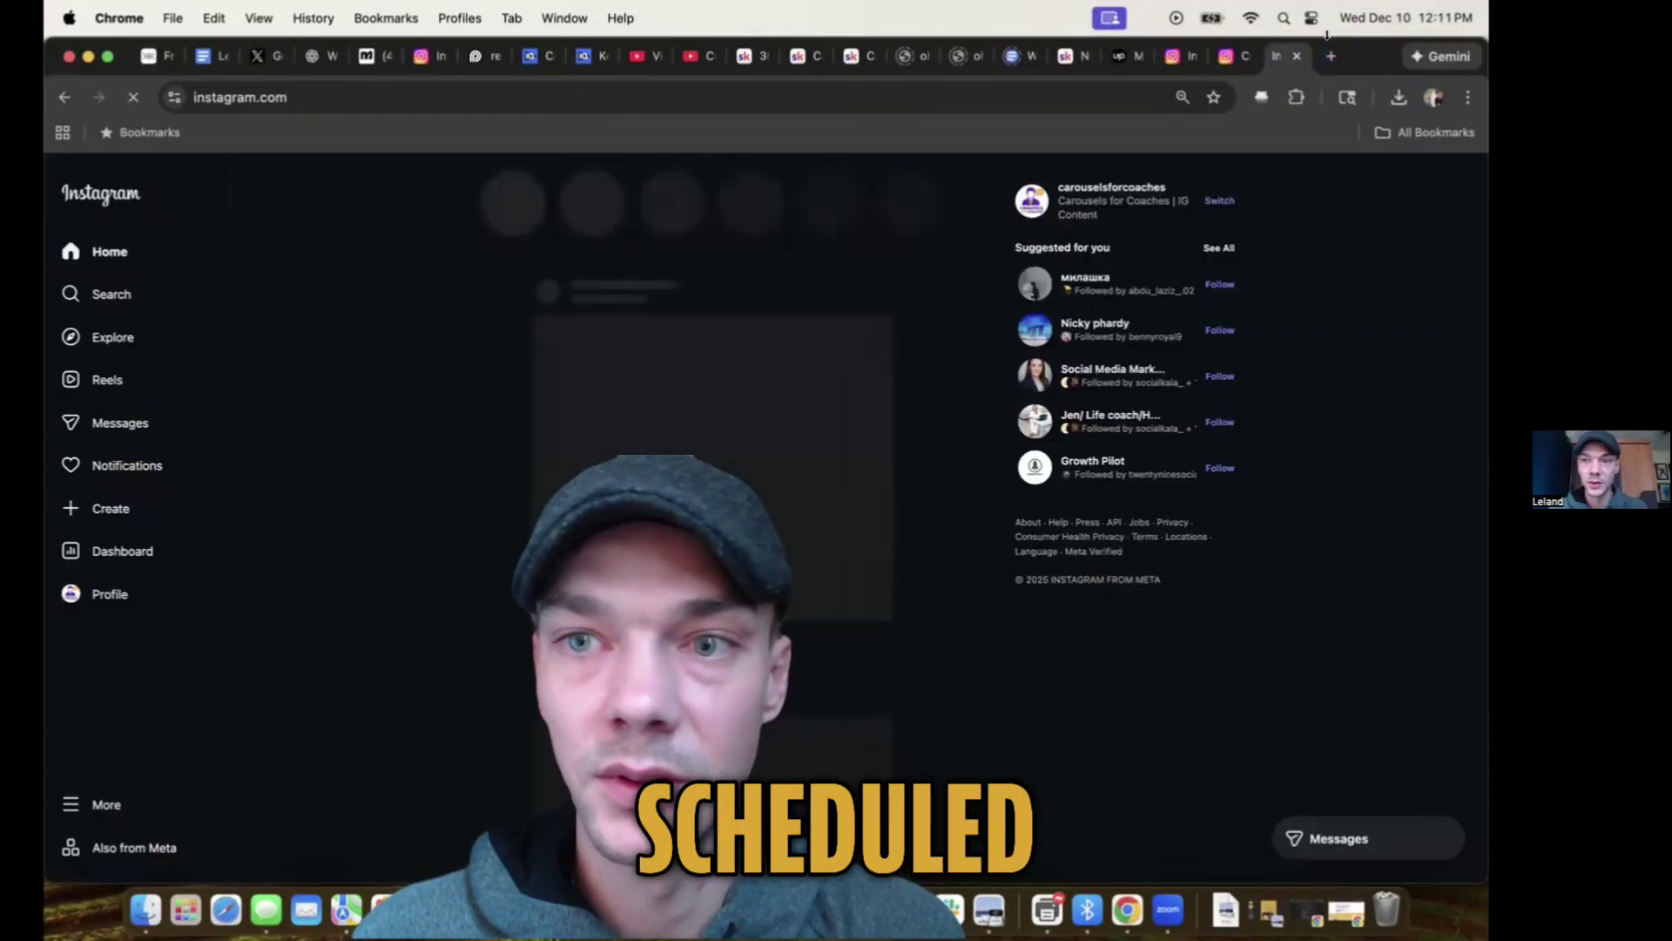
left_click(148, 56)
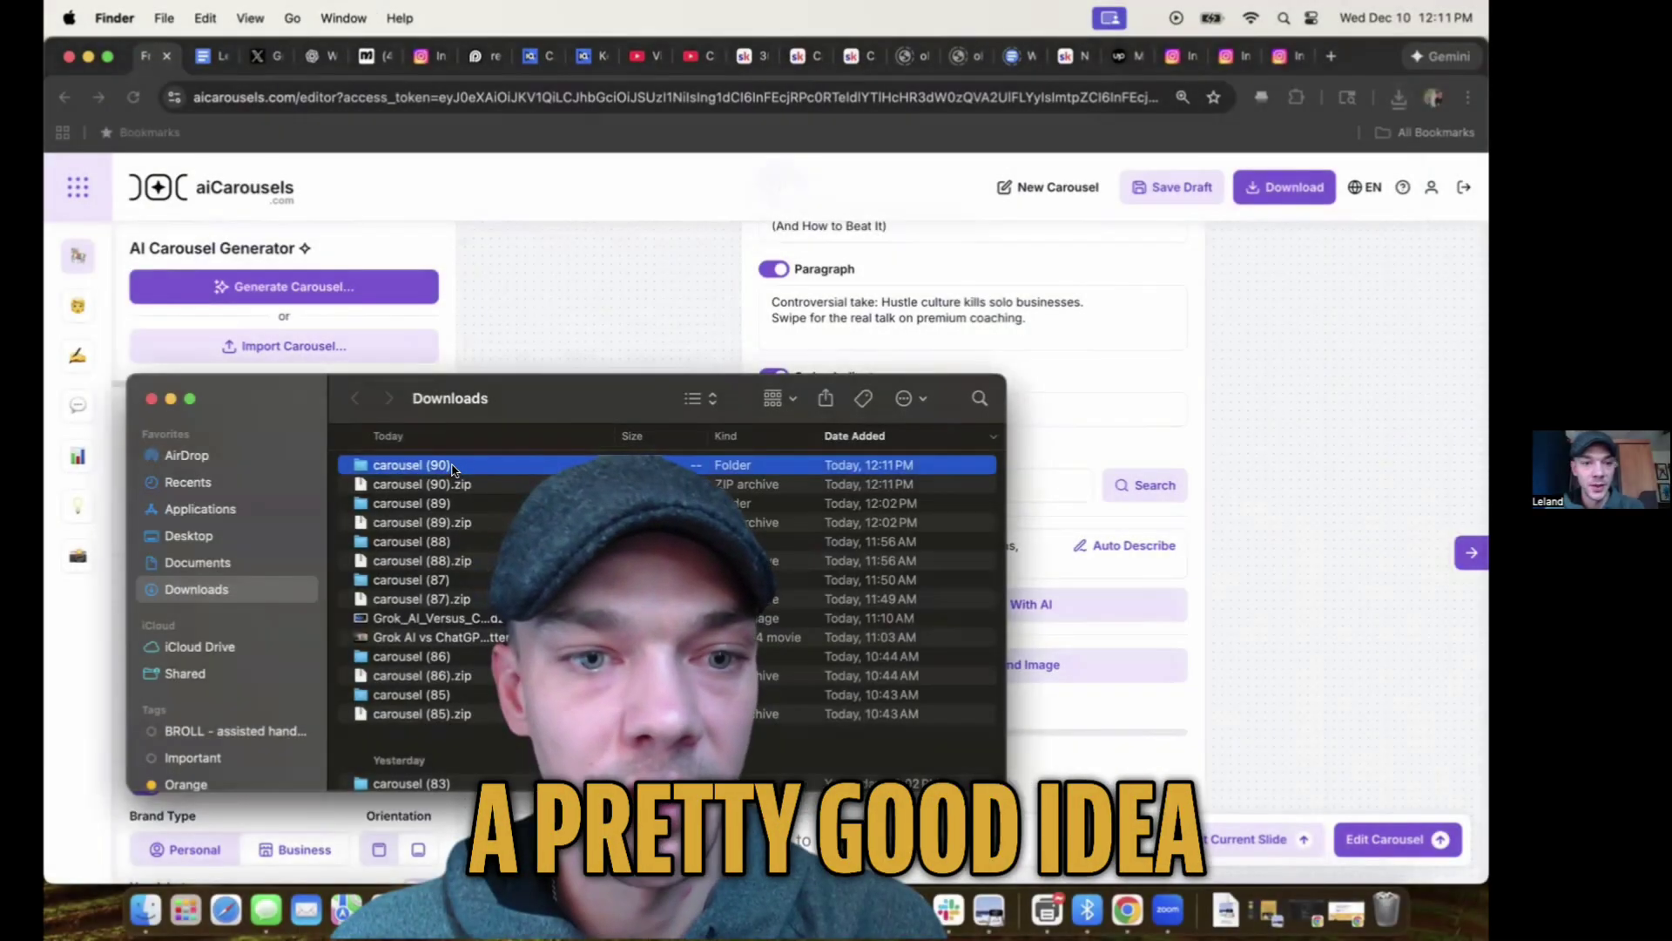
double_click(452, 467)
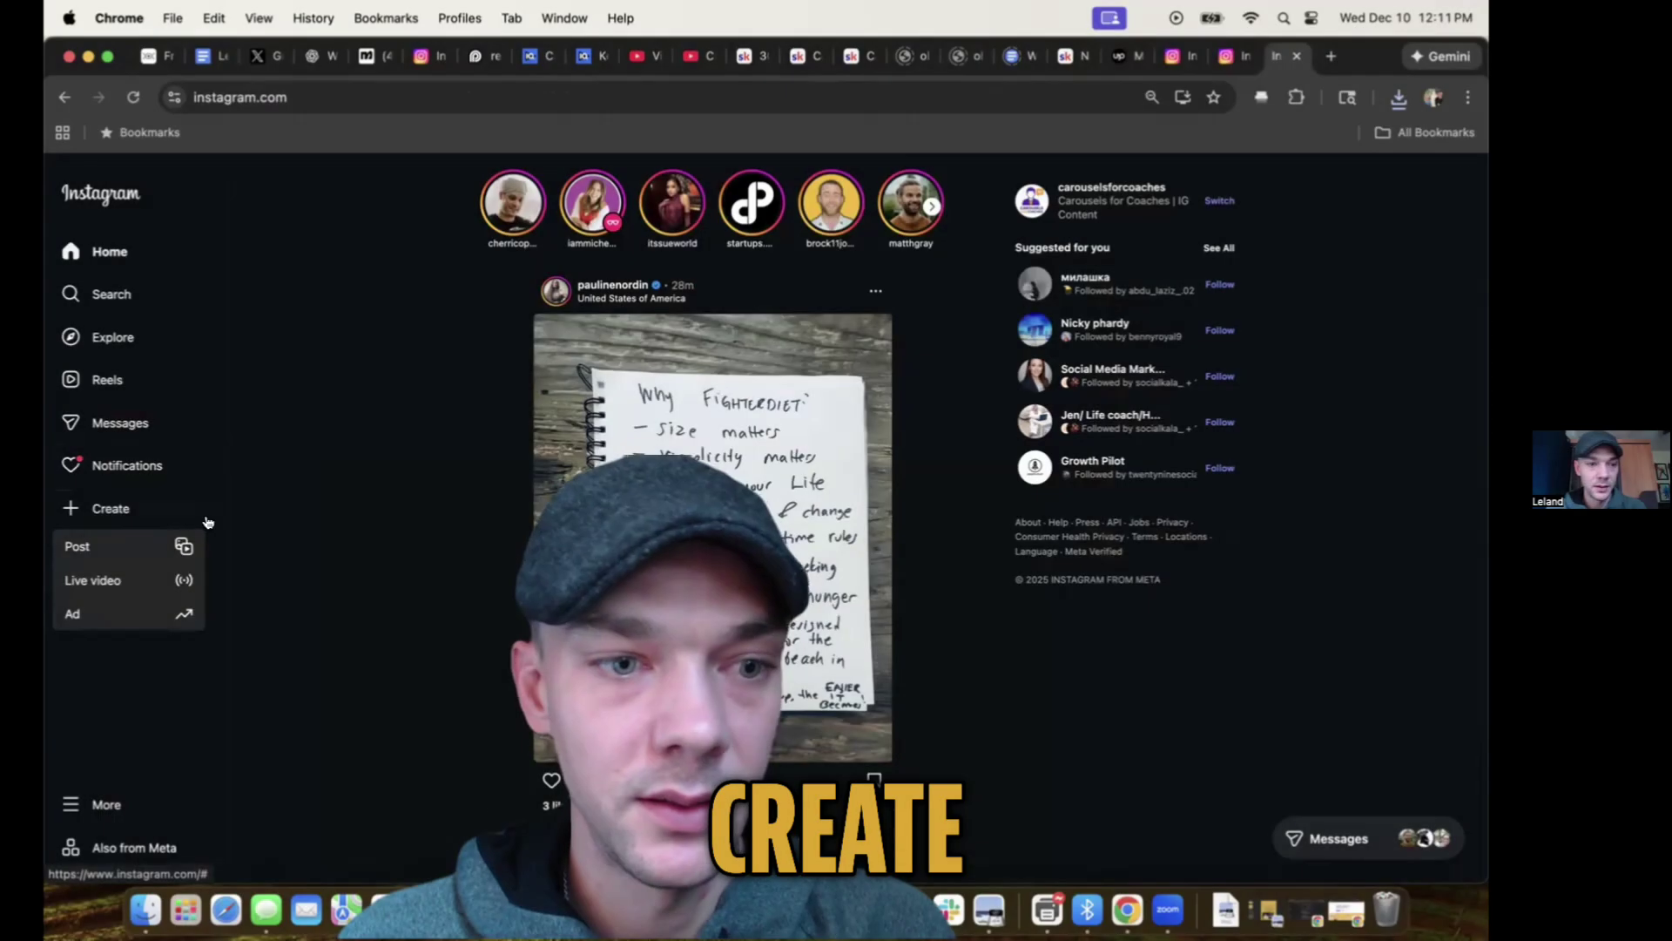
left_click(160, 549)
left_click(767, 584)
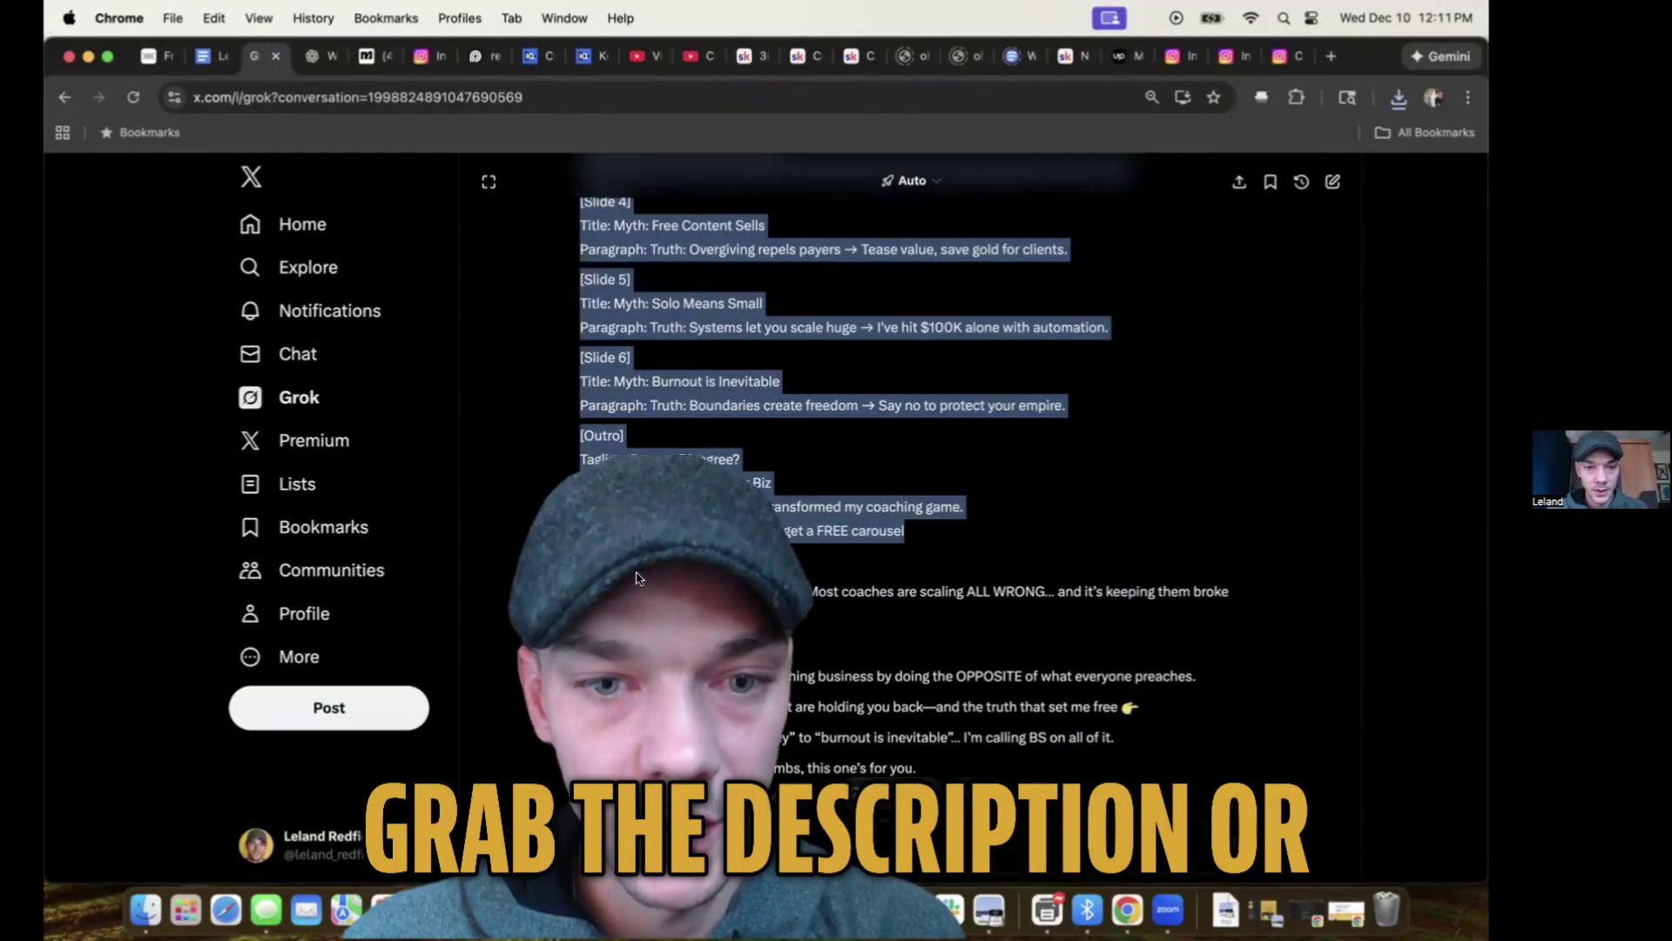
- Copy Grok's coaching-myths description into the Instagram caption and separate its paragraphs with blank lines
scroll(636, 578, "down", 3)
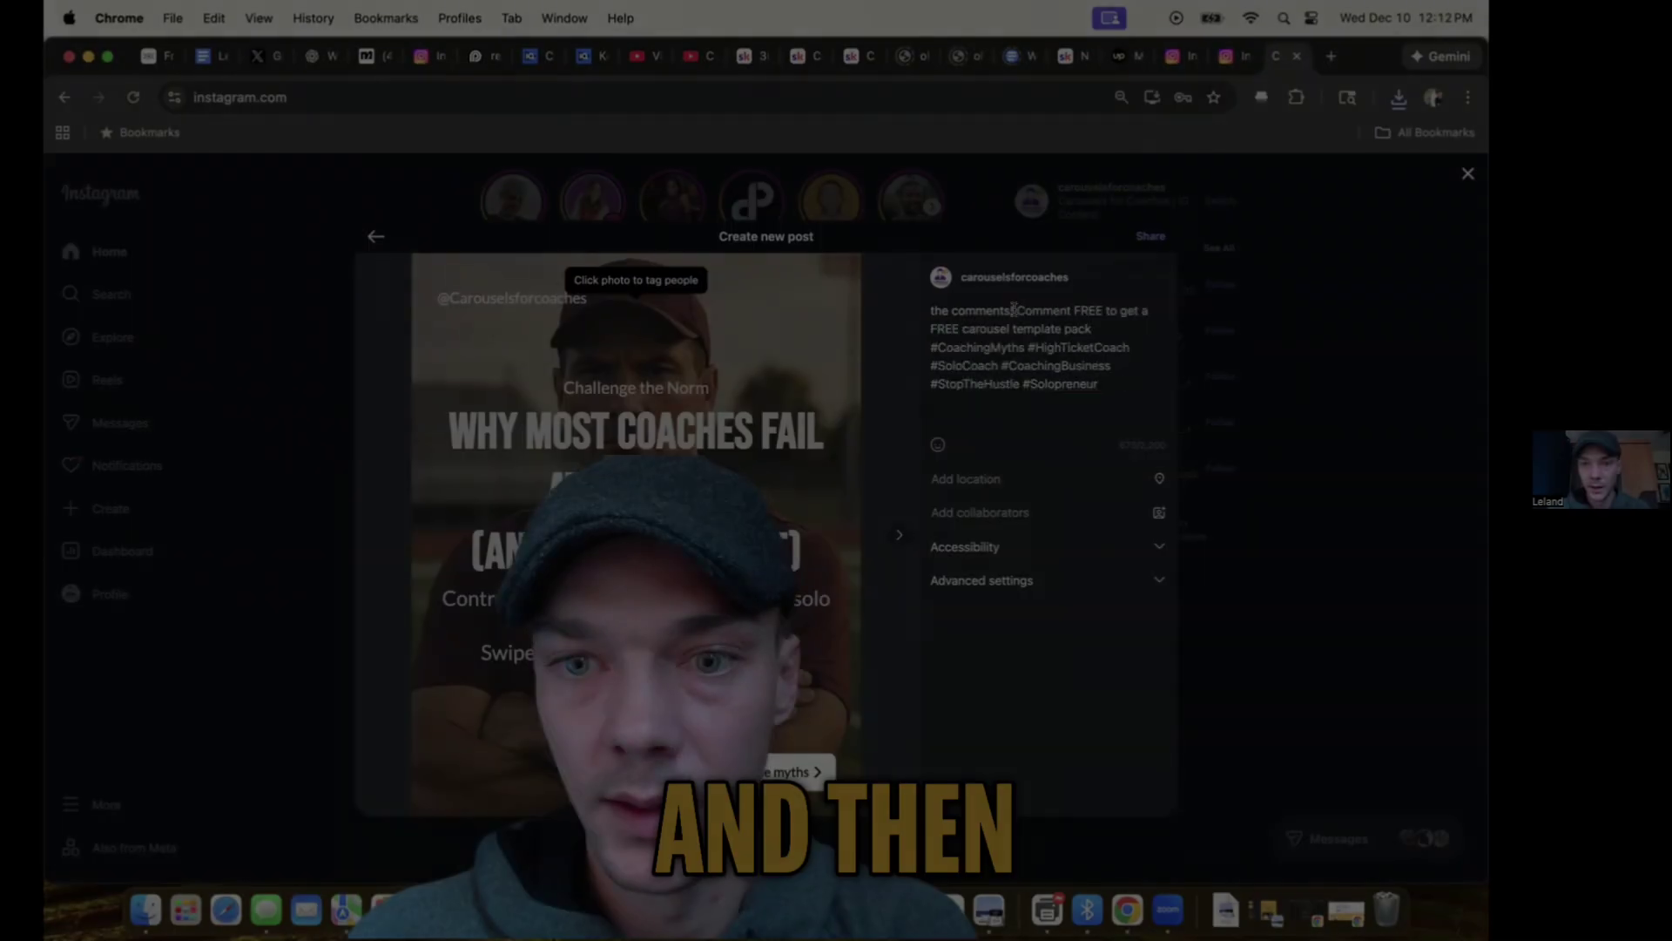
key("Return")
key("Return")
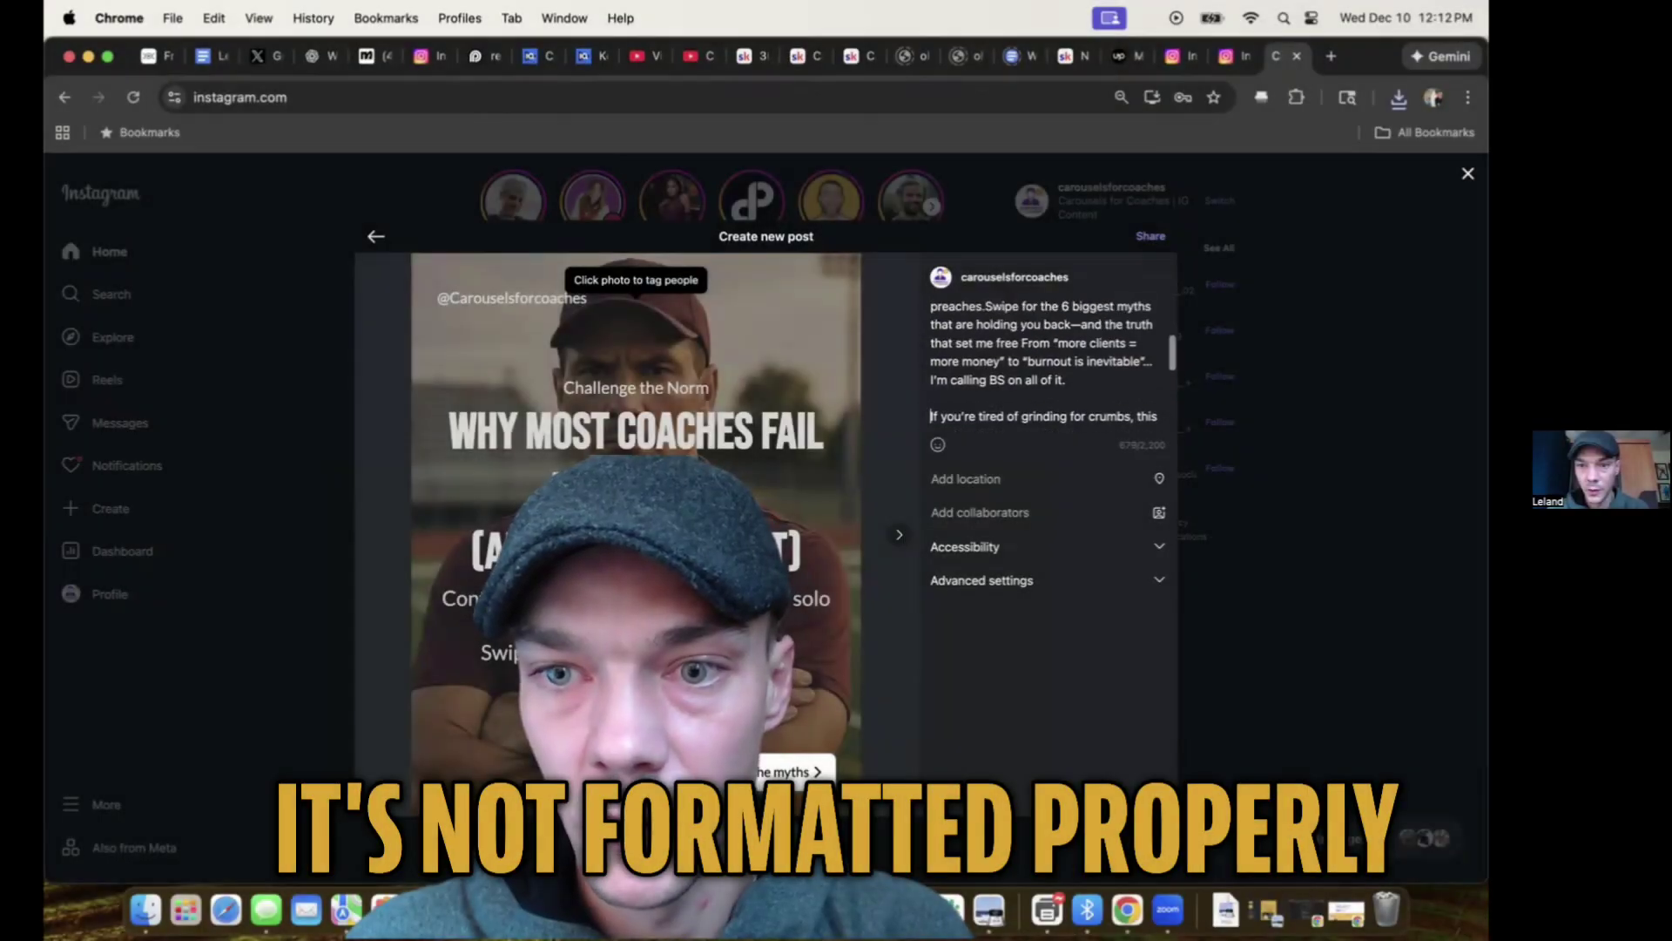
scroll(1046, 348, "up", 1)
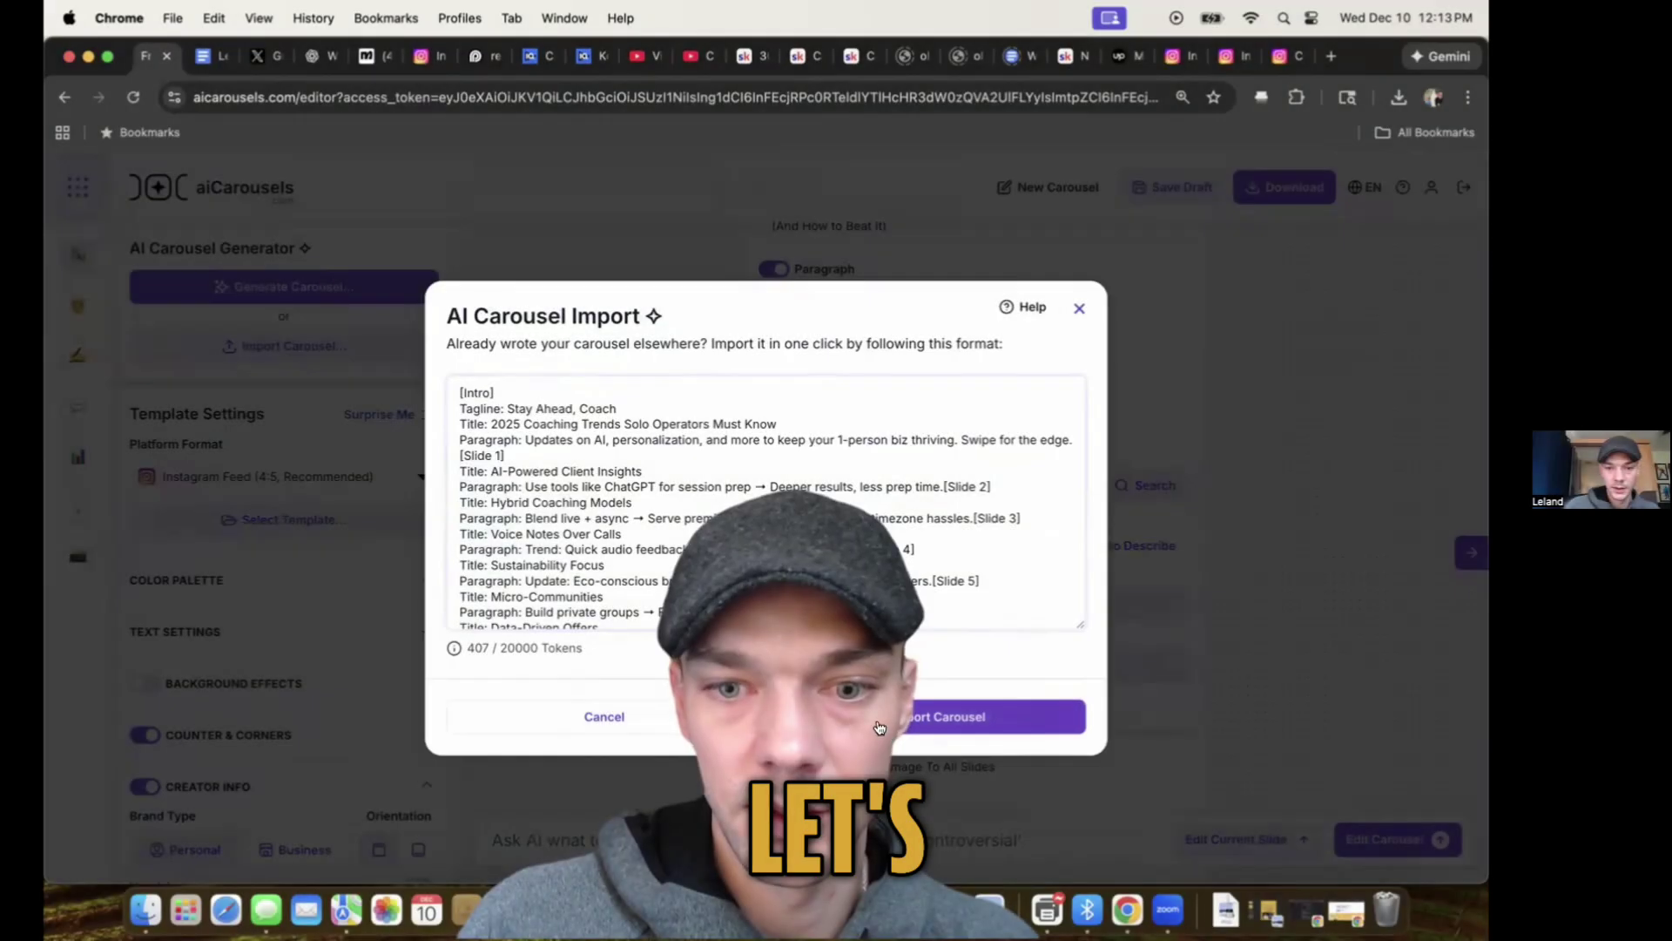
- Import the "2025 Coaching Trends Solo Operators Must Know" slides into aiCarousels and apply an AI-generated coach background to all slides
left_click(852, 701)
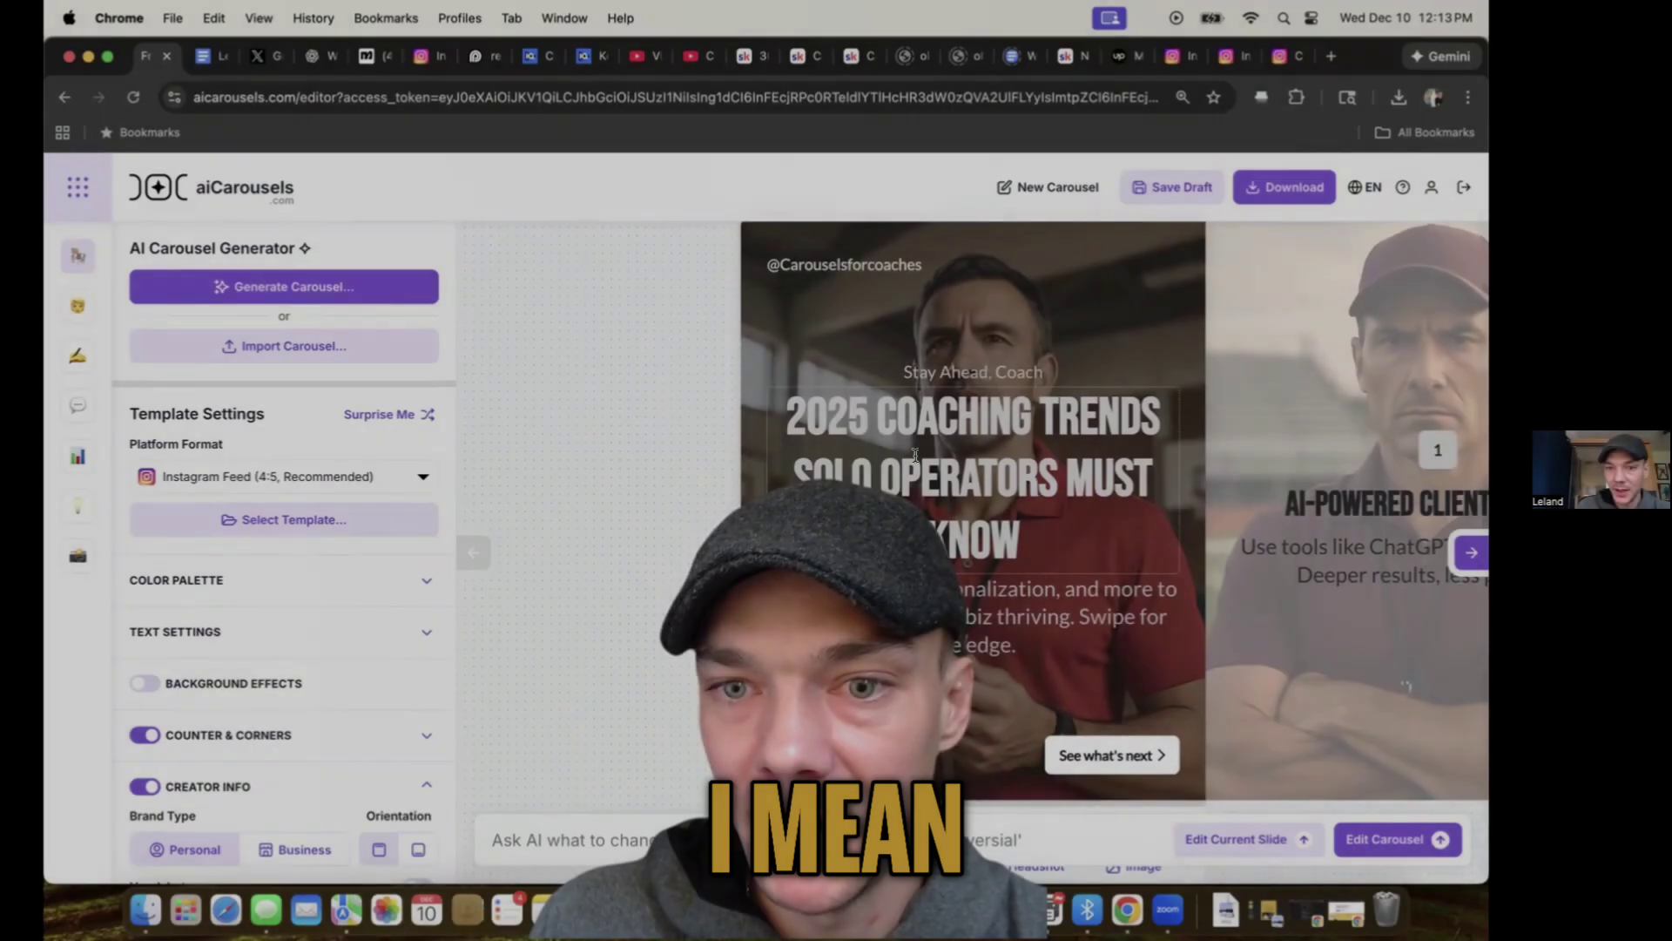
left_click(853, 740)
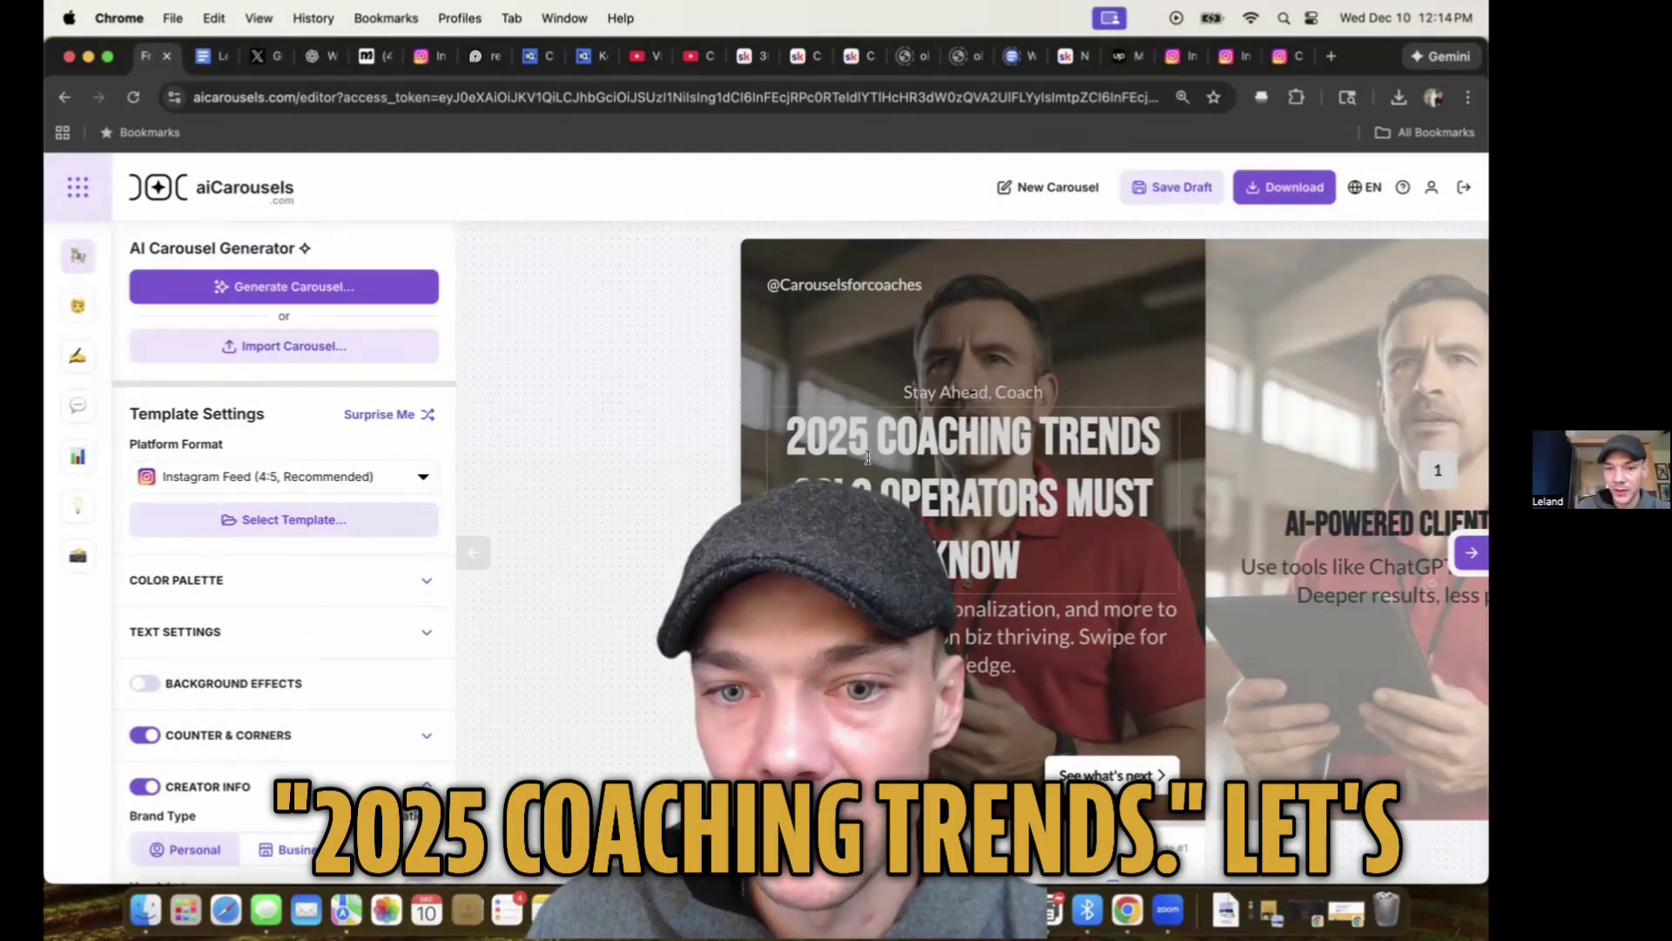
- Change the intro title's year to 2026, set the swipe indicator to "See What's Coming Next", and shuffle the template to peach accents
left_click(868, 457)
left_click(800, 537)
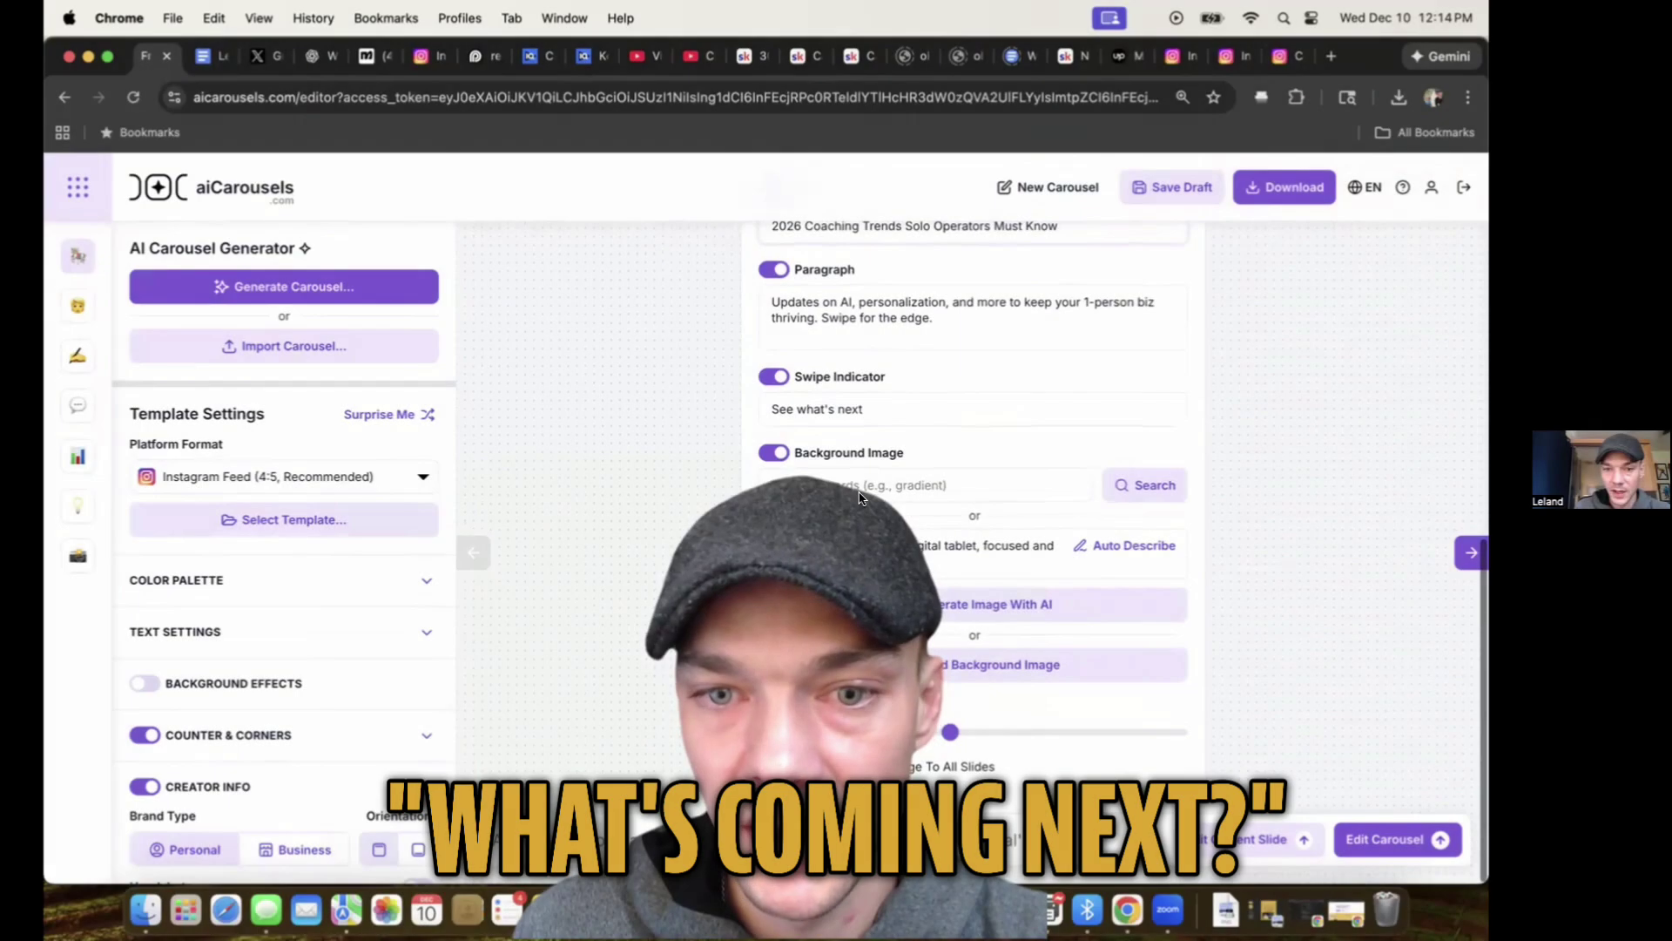
key("BackSpace")
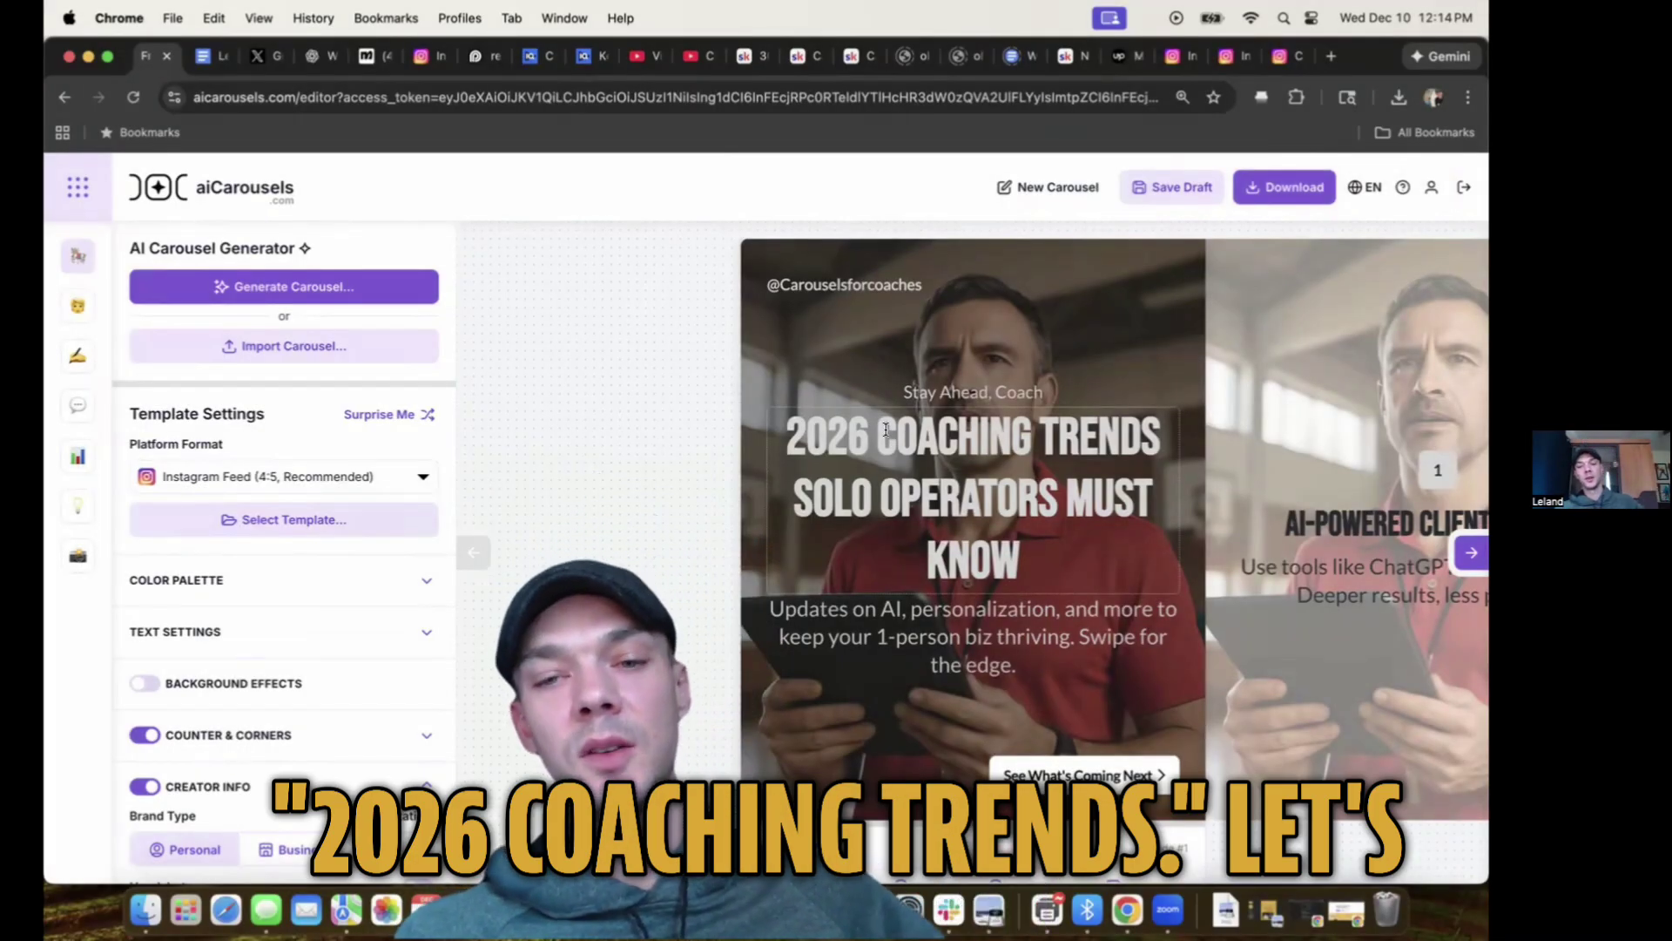
left_click(380, 418)
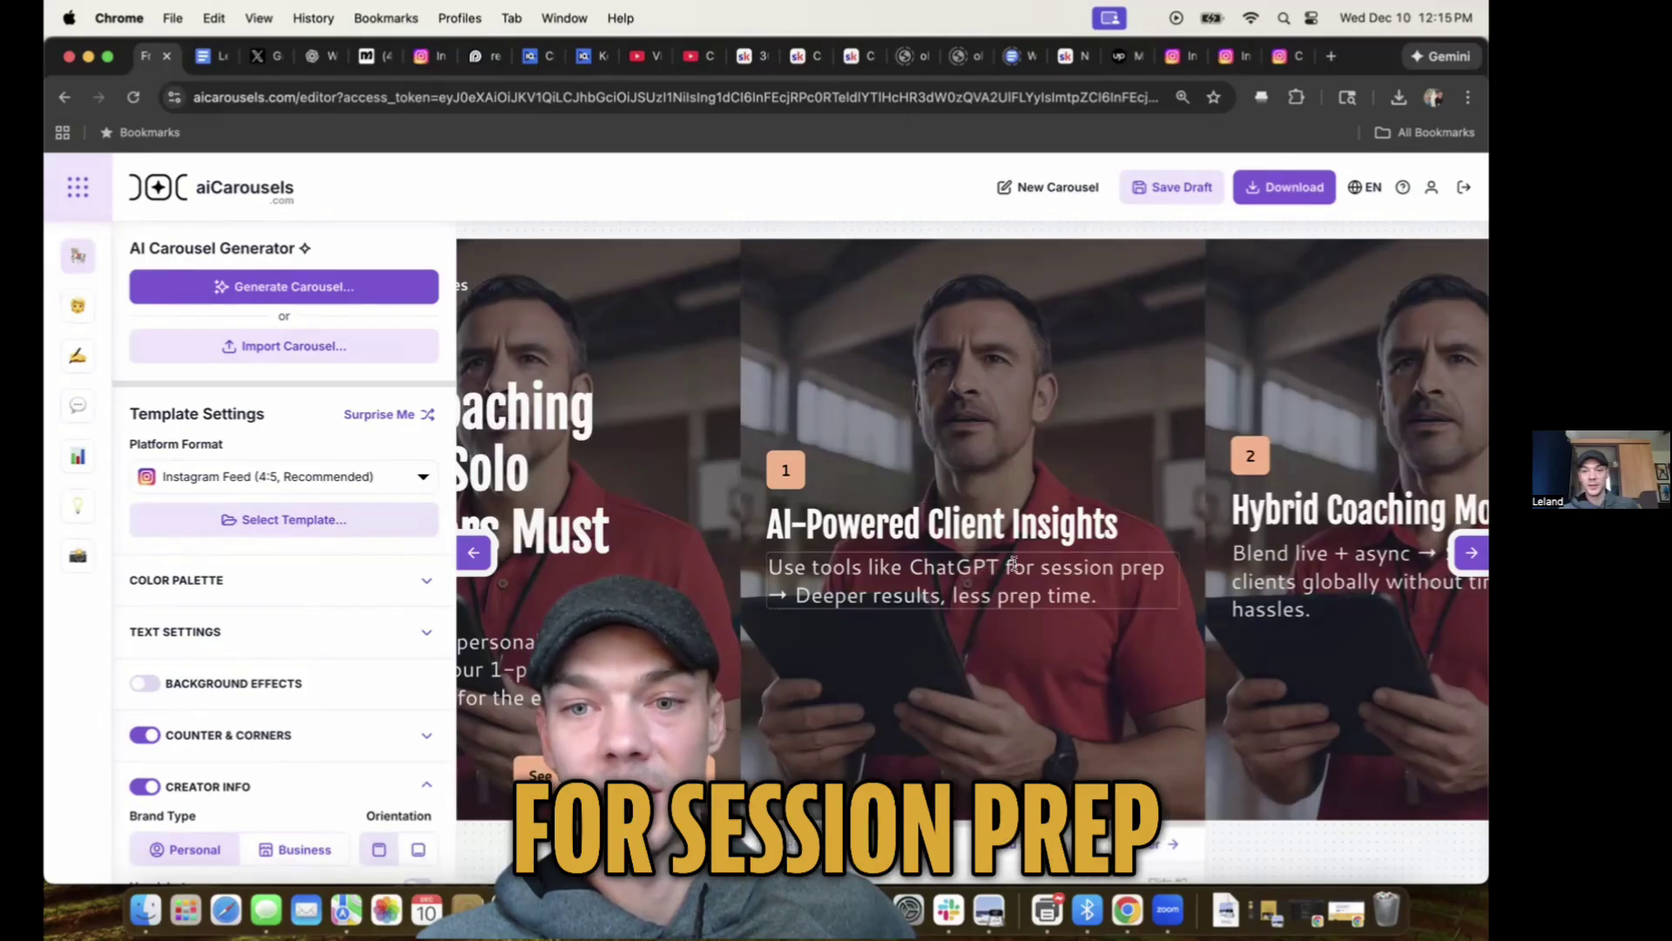
- Review the 2026 coaching trends slides from the first numbered slide to the outro and return to the intro
left_click(1469, 554)
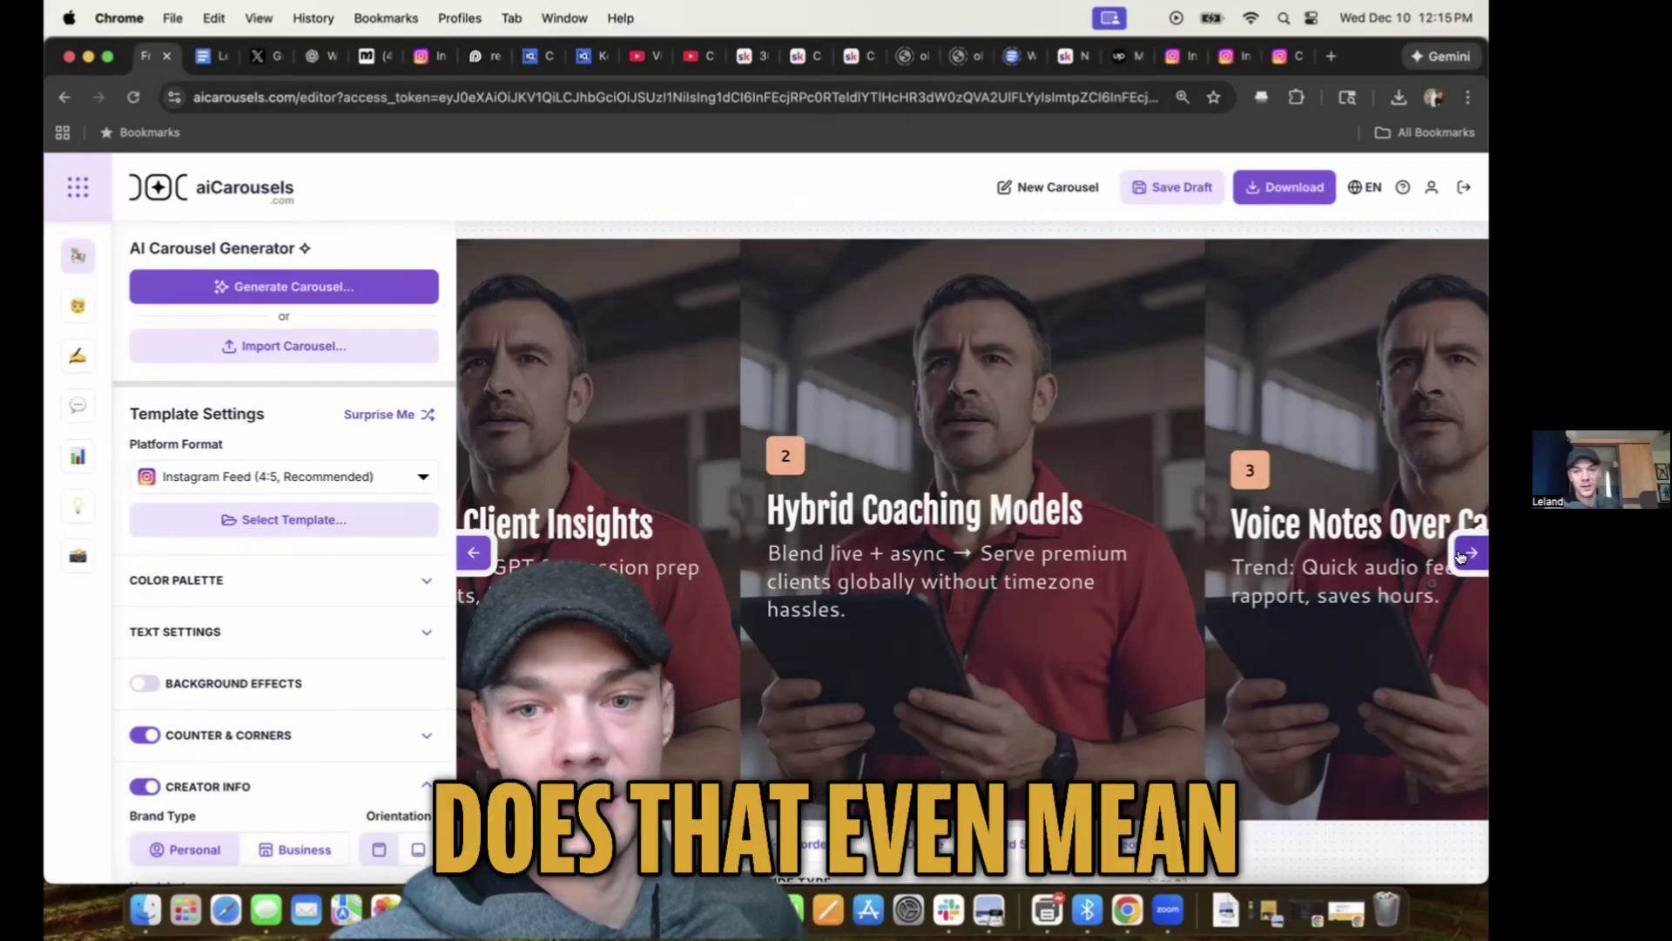
left_click(1467, 553)
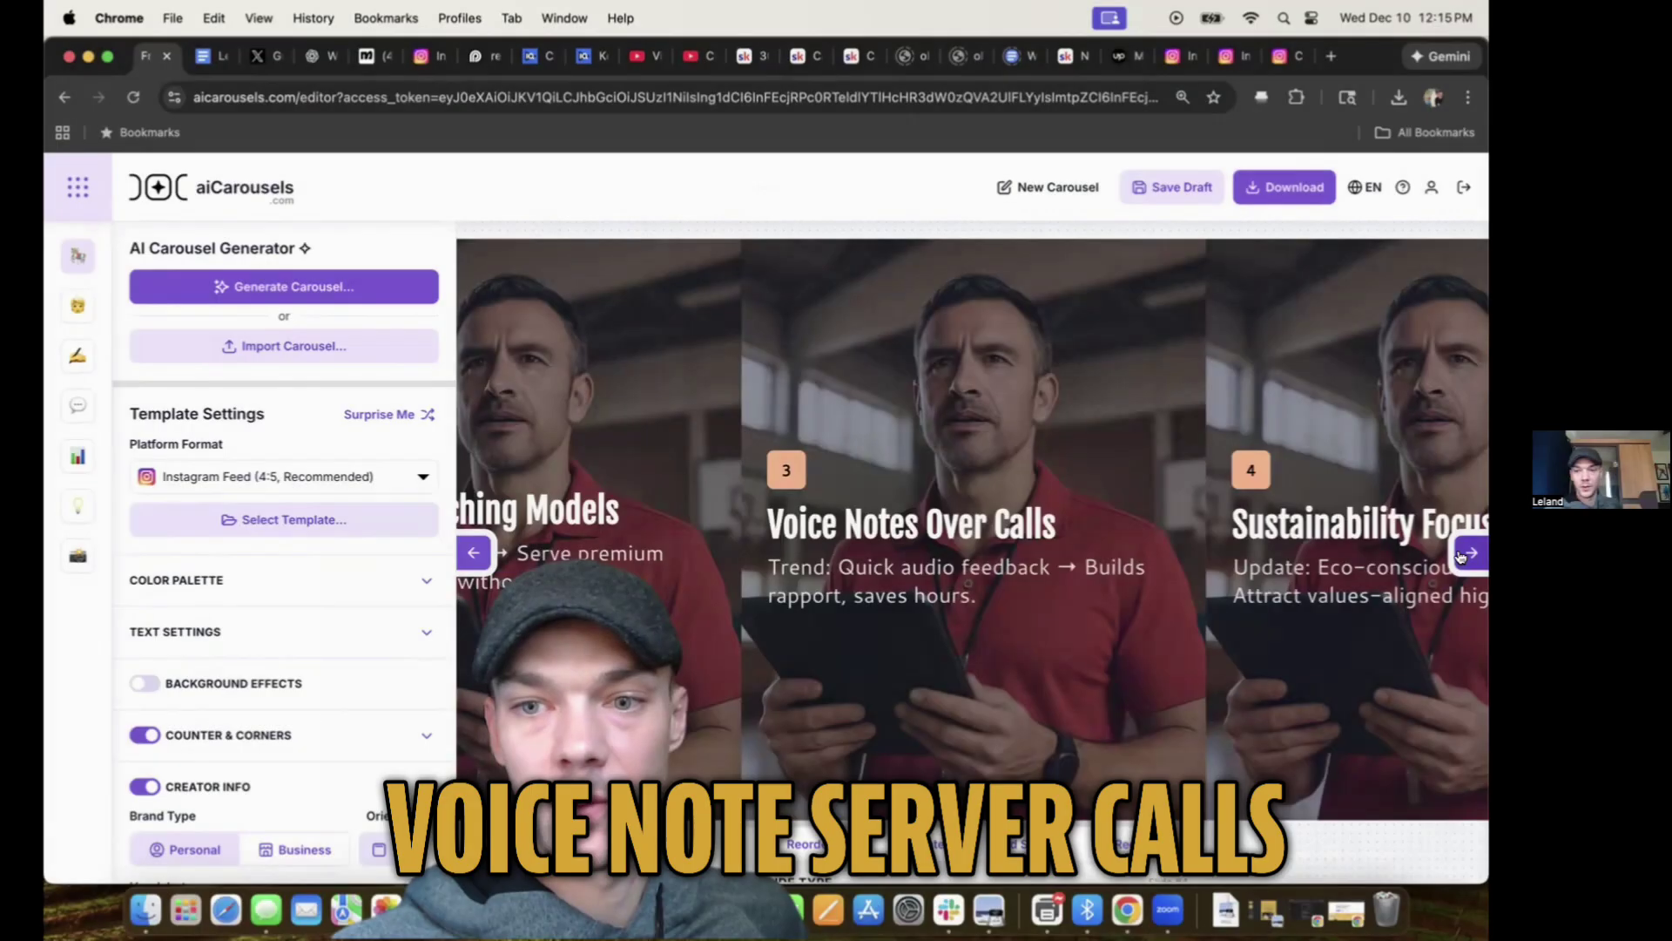
left_click(1467, 553)
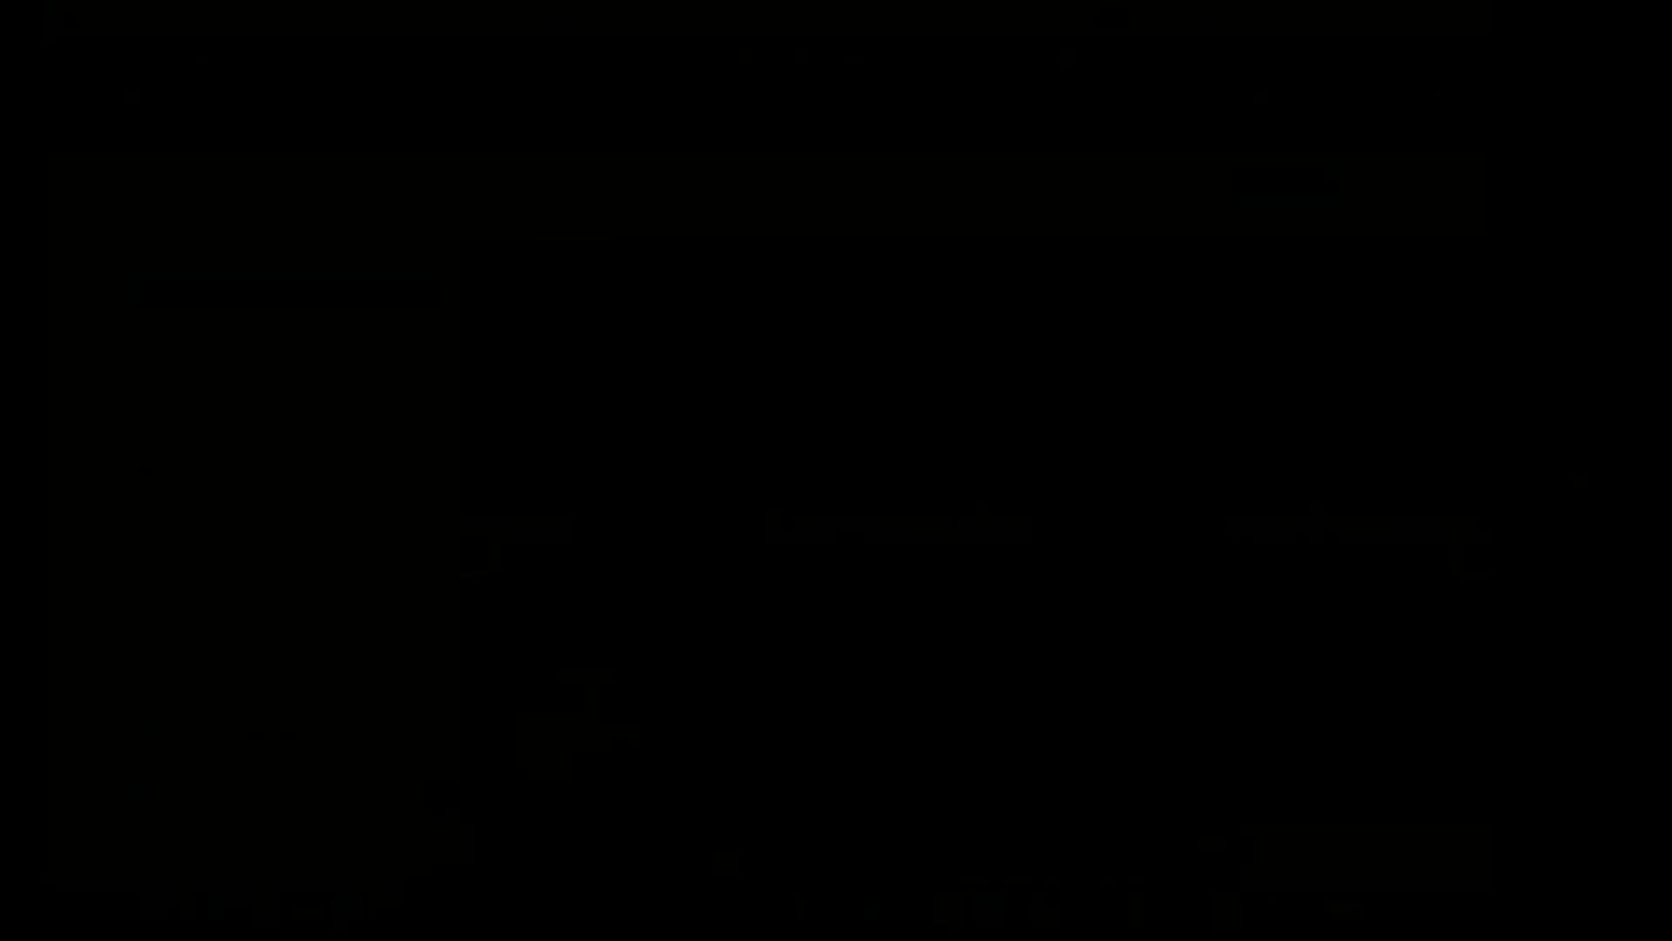
left_click(1468, 553)
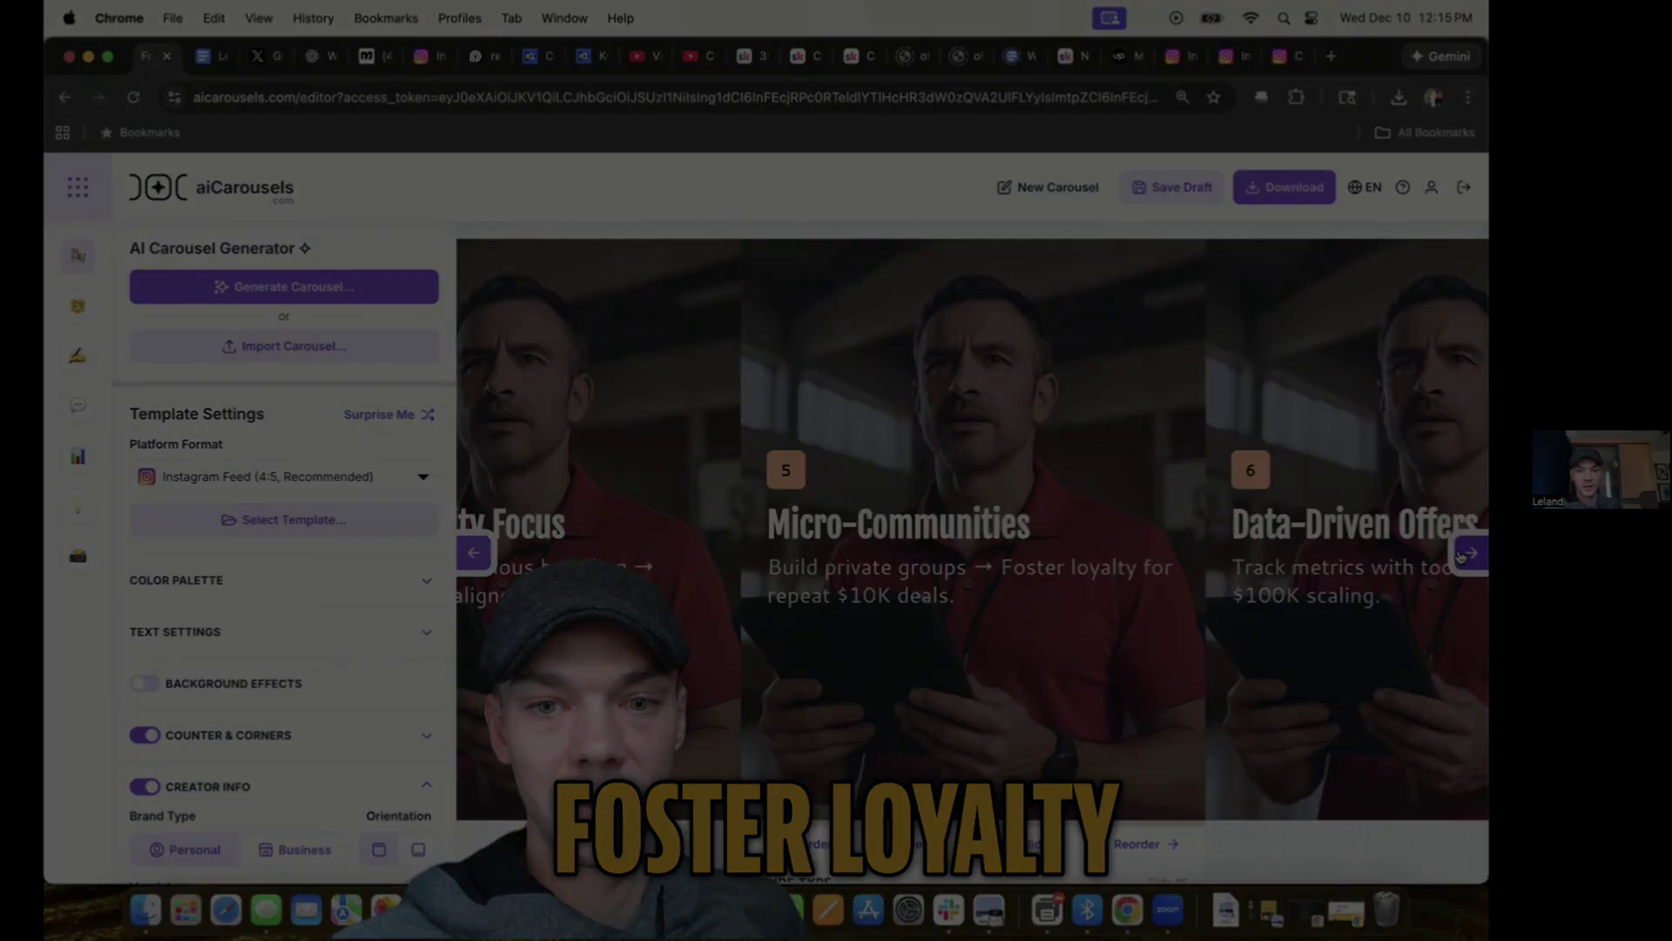
left_click(1468, 553)
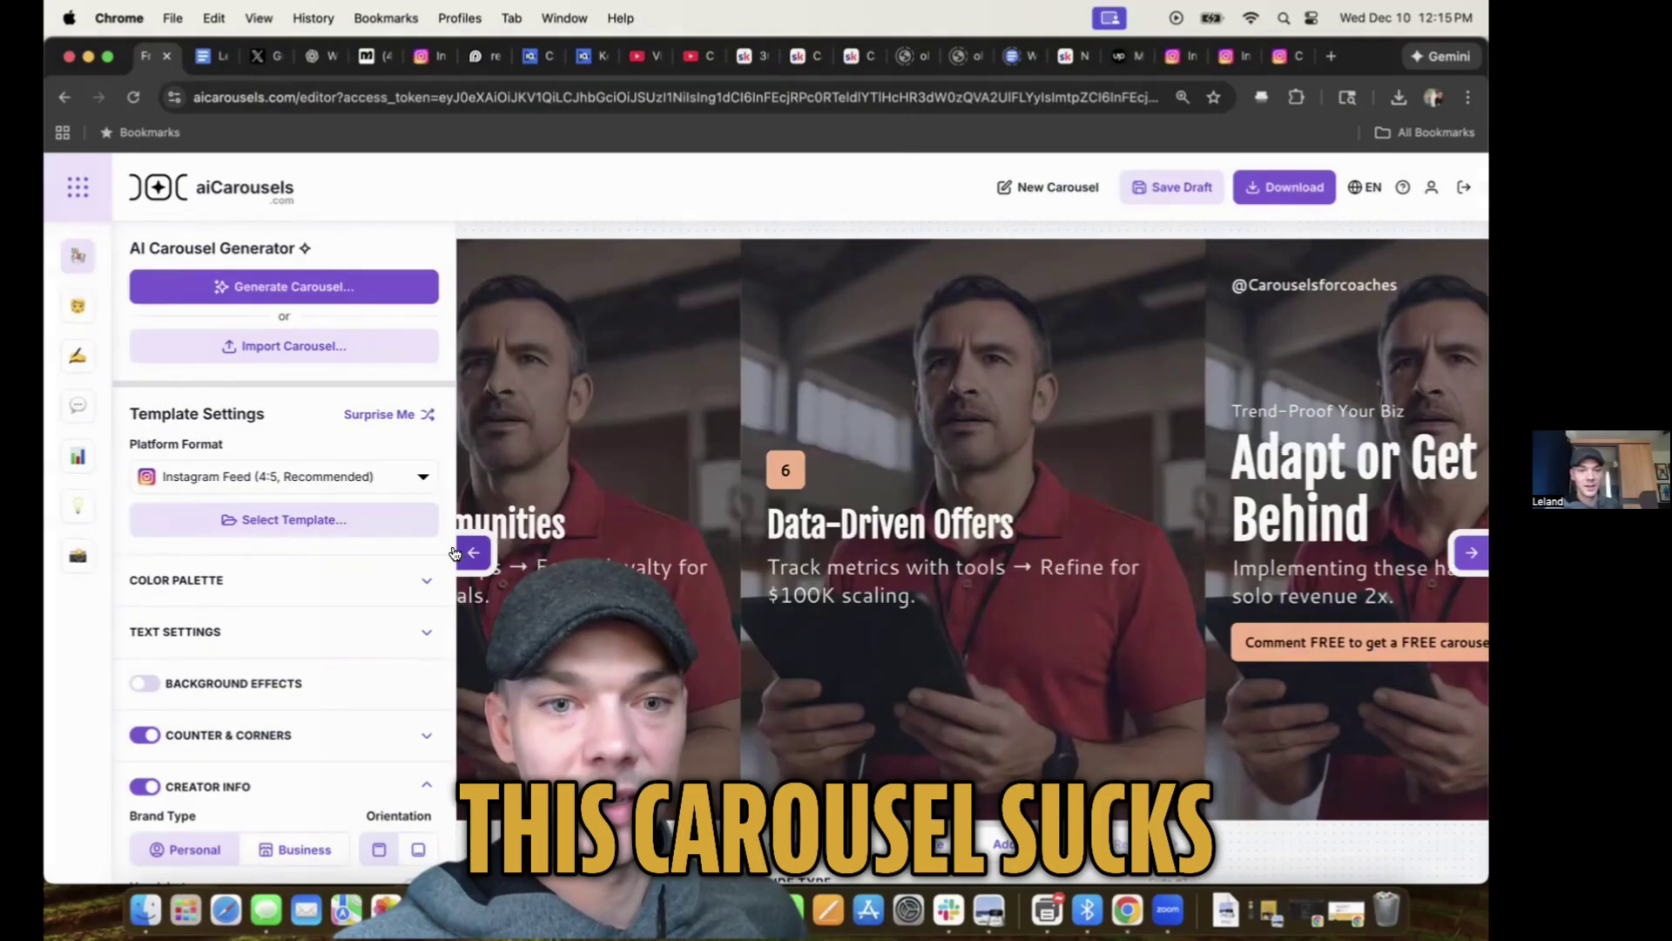
left_click(459, 553)
left_click(459, 553)
left_click(459, 553)
left_click(457, 553)
left_click(457, 553)
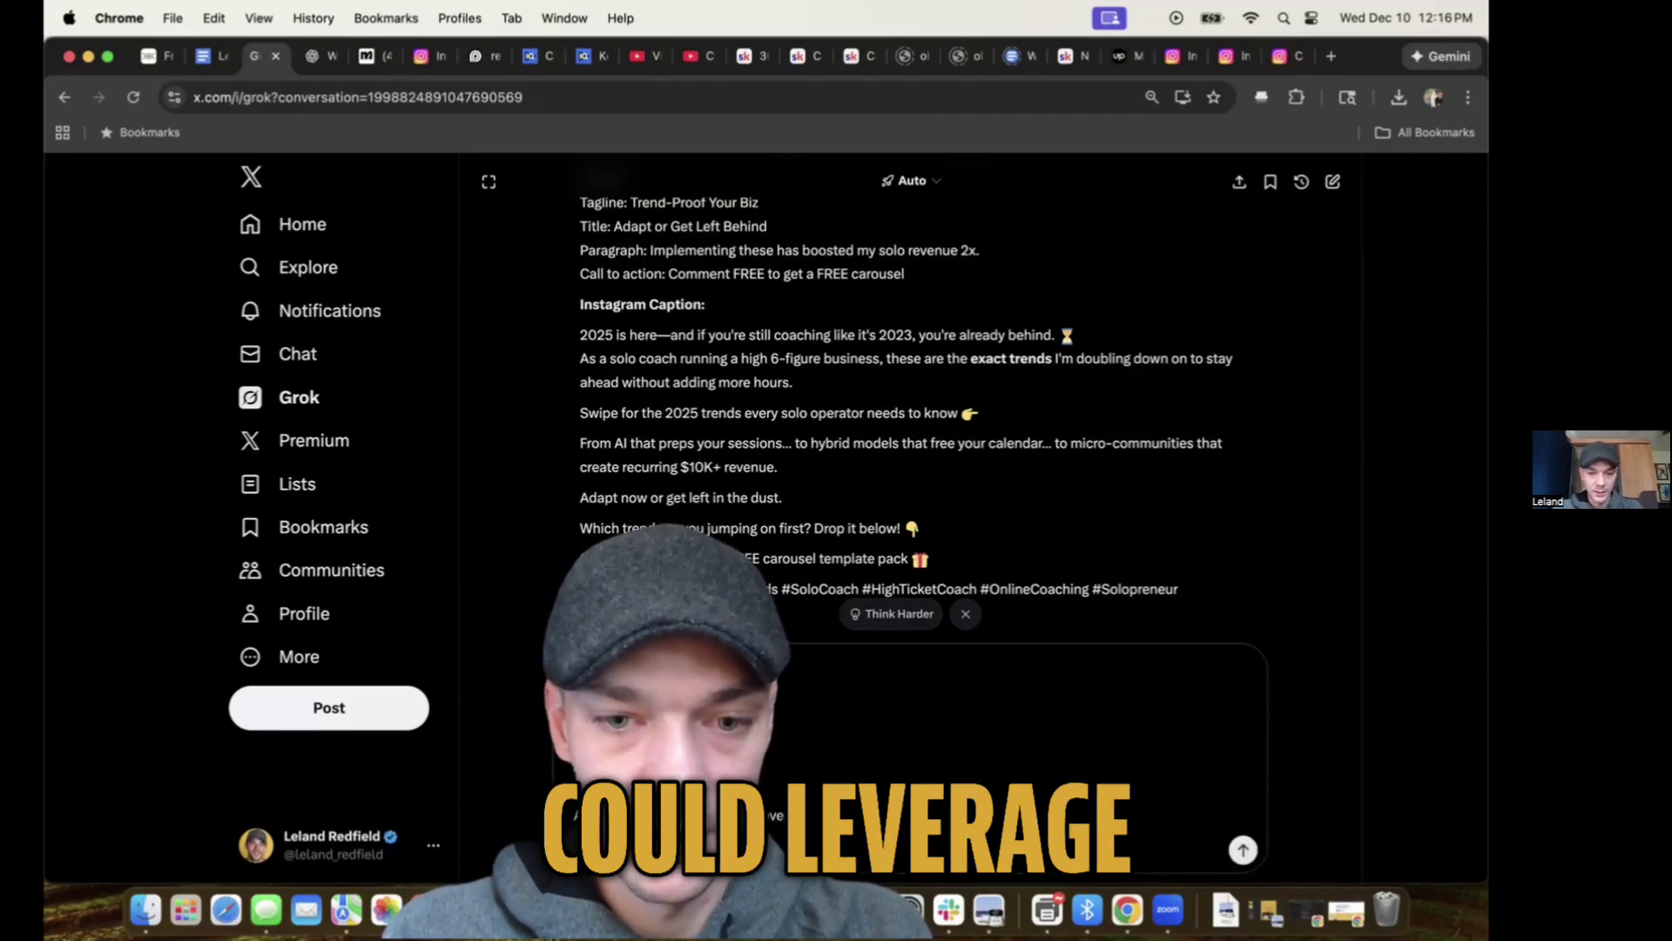
- In Grok, request a better carousel covering robo calls, customer service agents, AI image and video creating, AI cold outreach, AI sales agents and other 2026 leverage
type("rage")
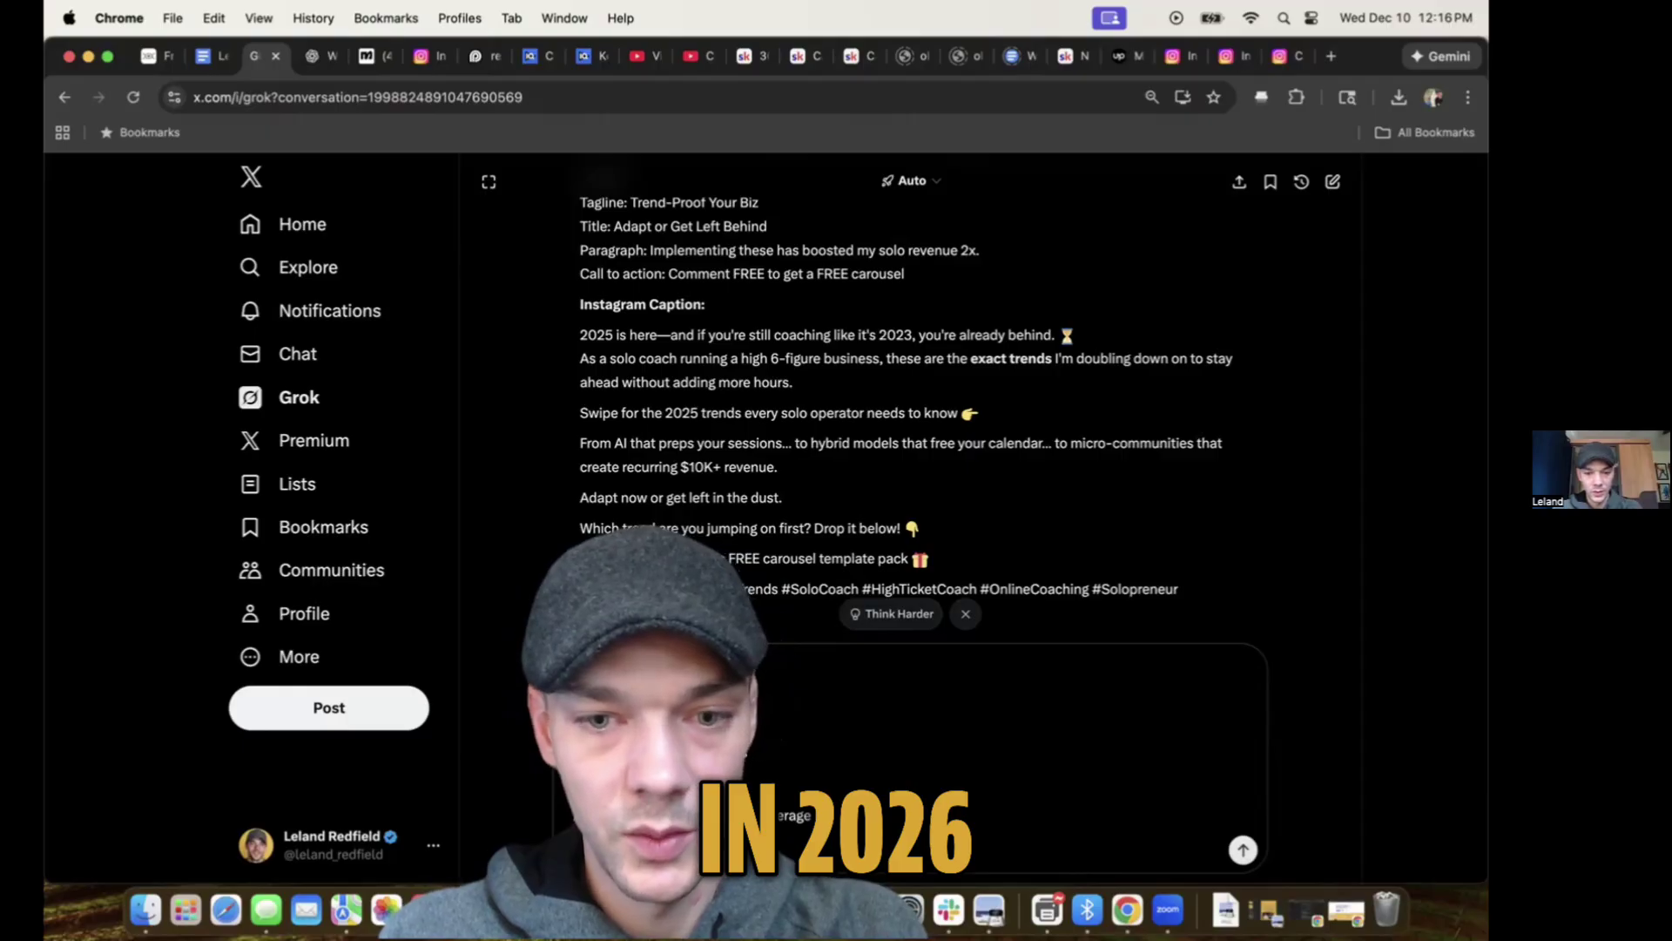
key("Return")
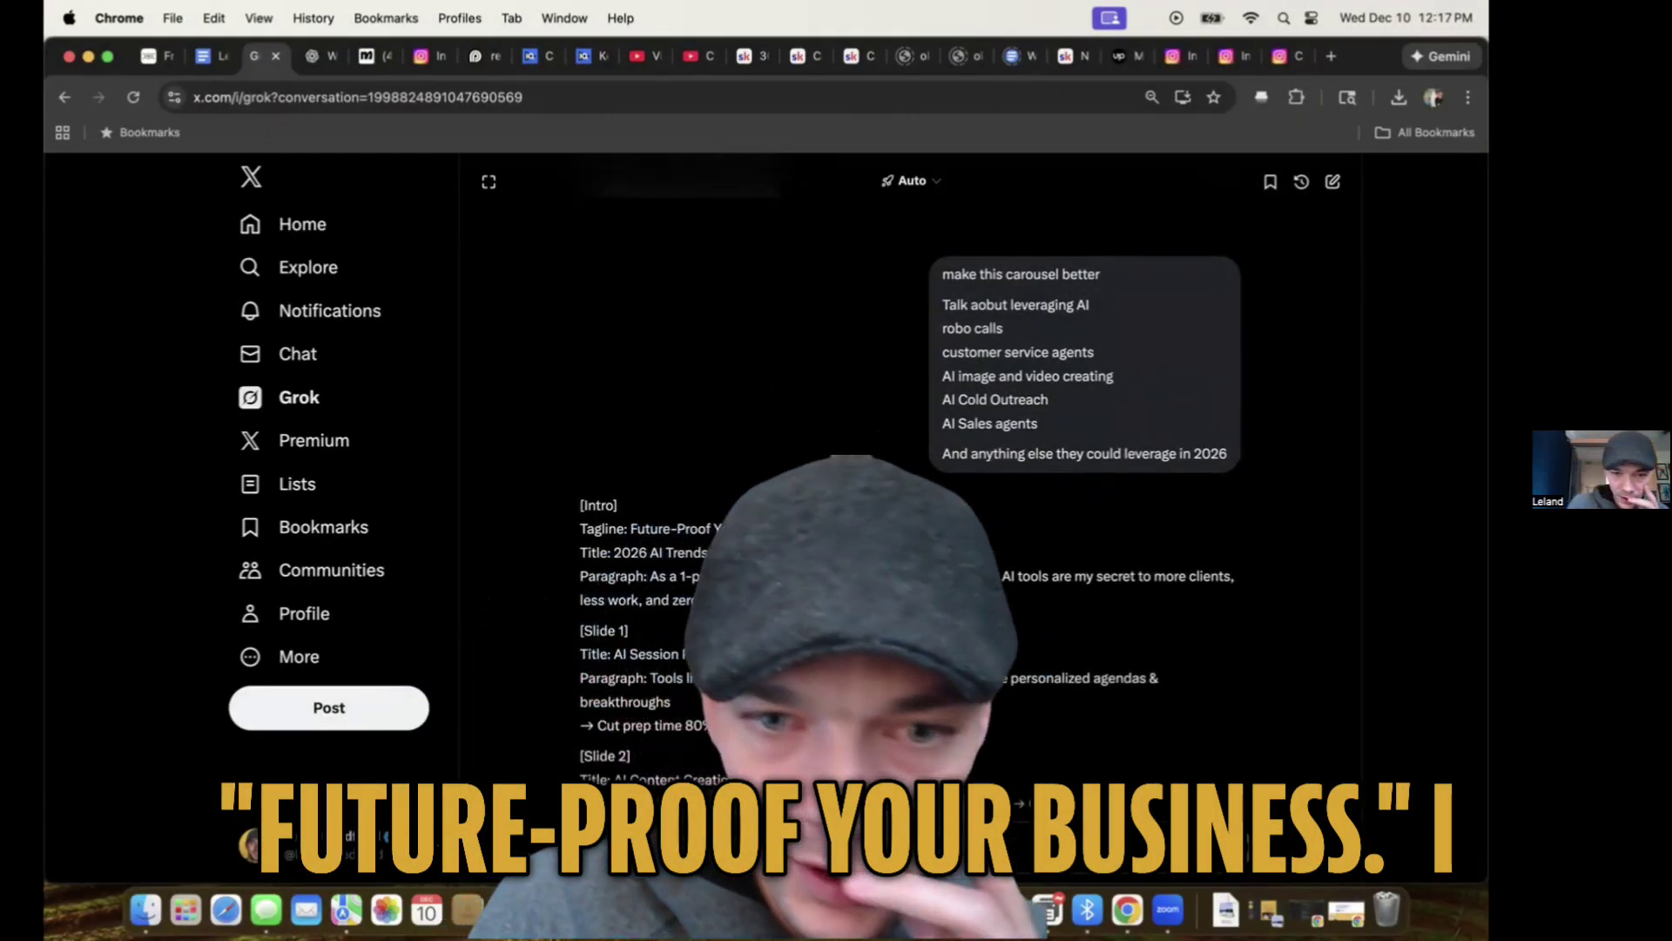
scroll(743, 675, "down", 1)
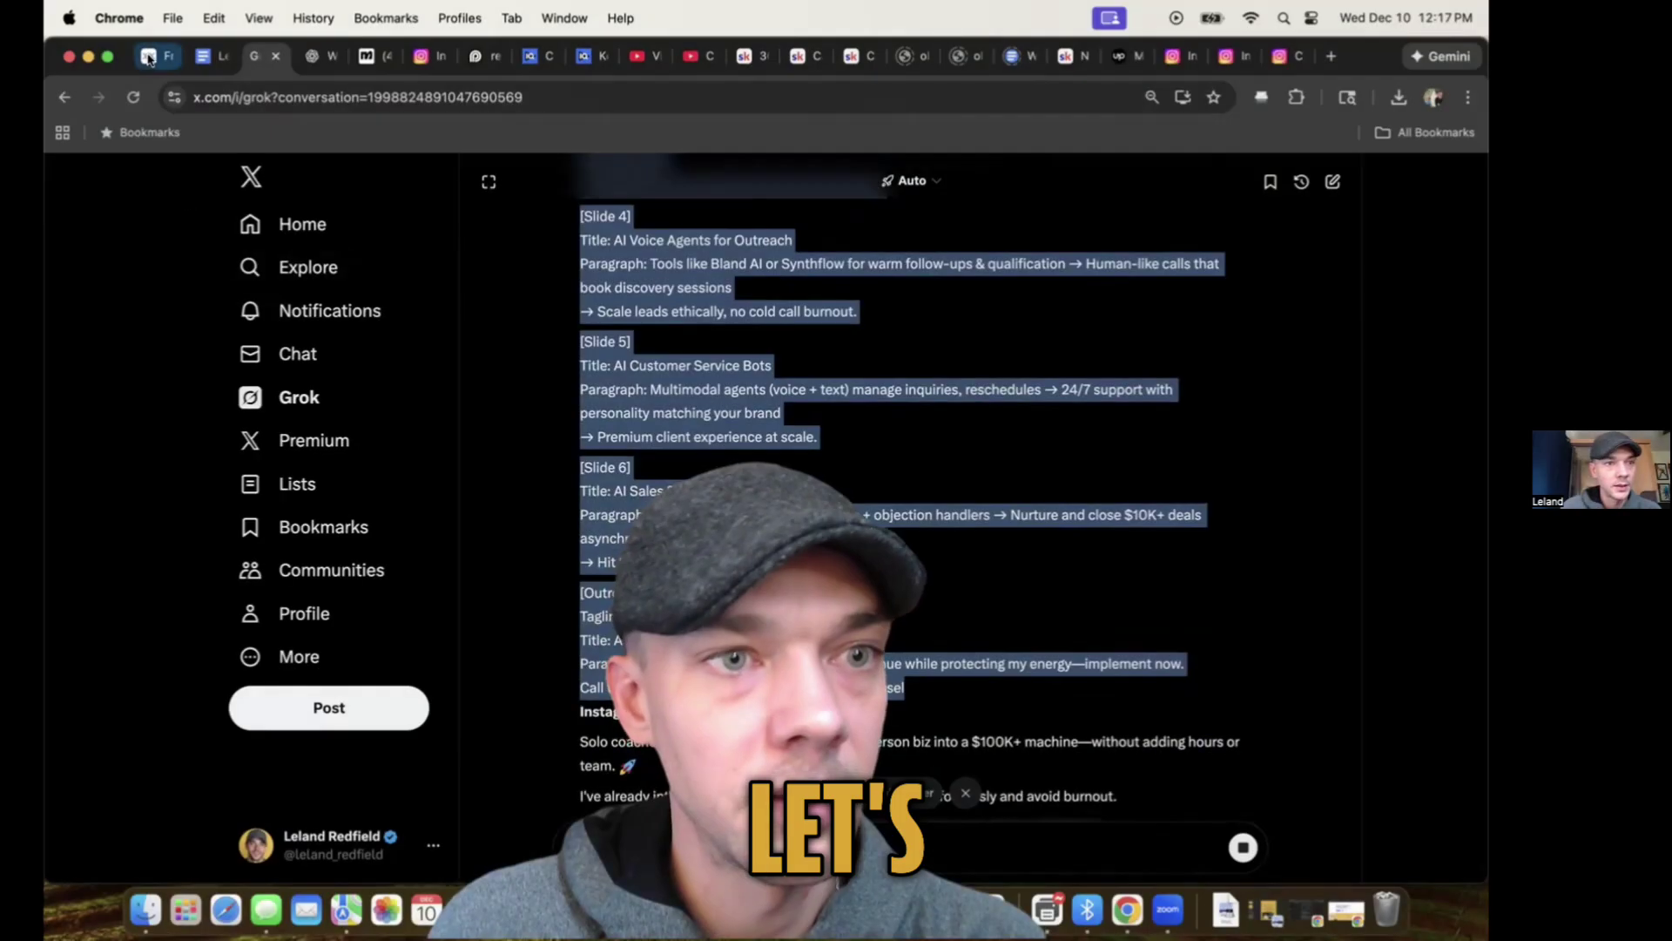
- Import Grok's rewritten "2026 AI Trends Every Solo Coach Must Leverage Now" slides into aiCarousels and review them
left_click(148, 57)
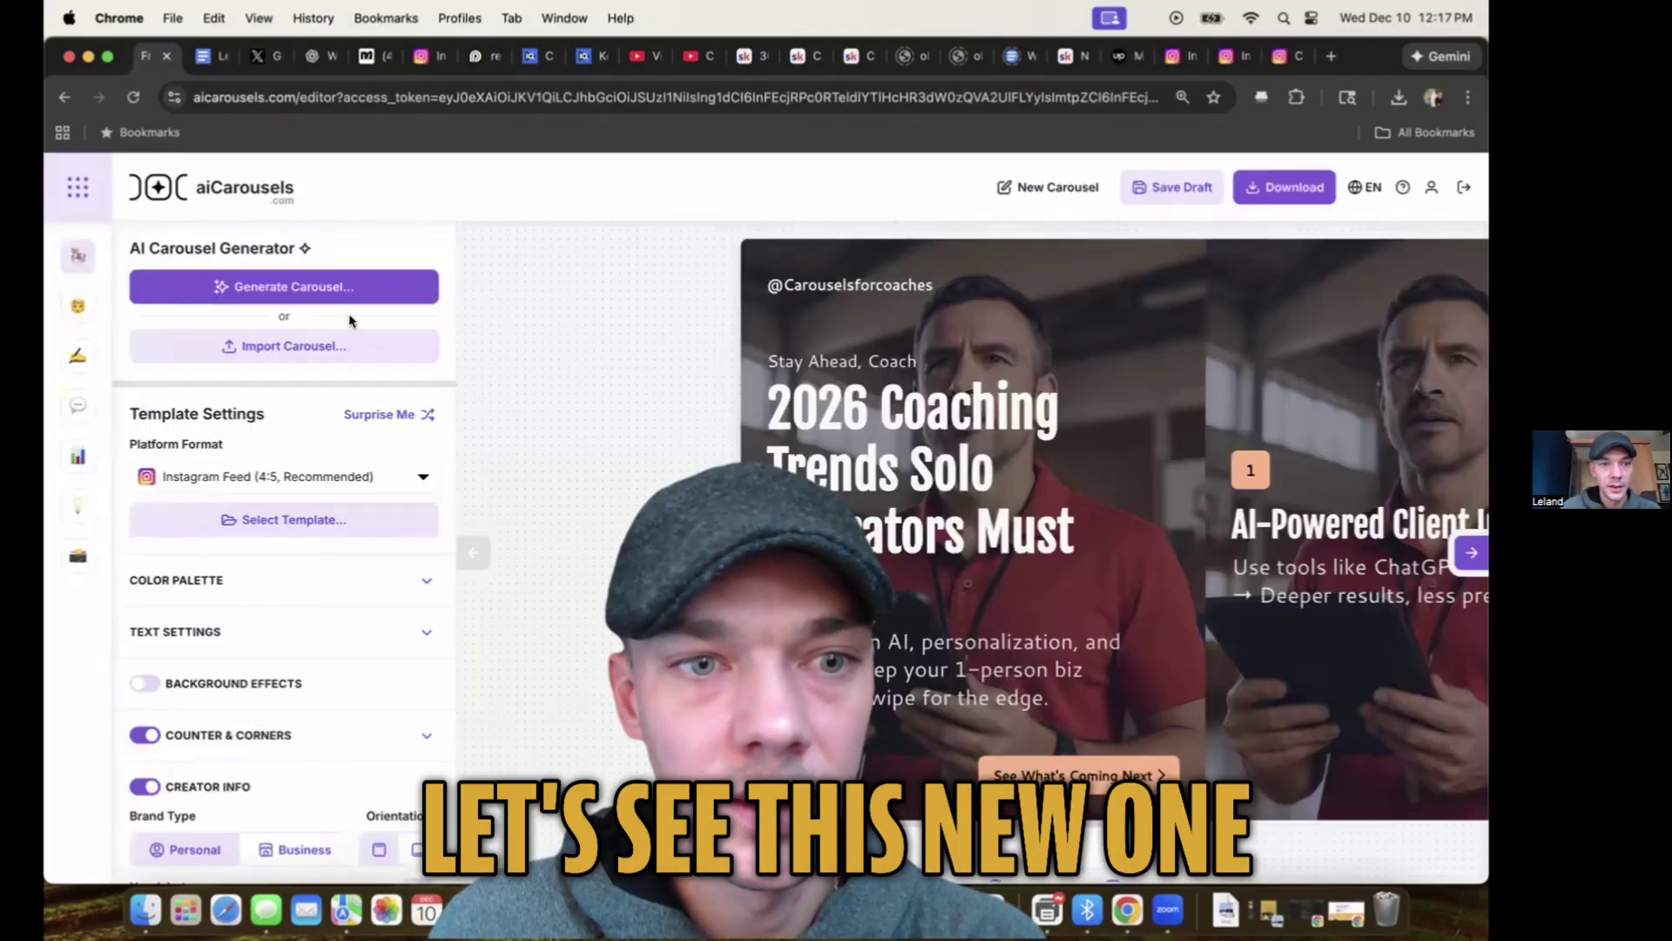
left_click(348, 345)
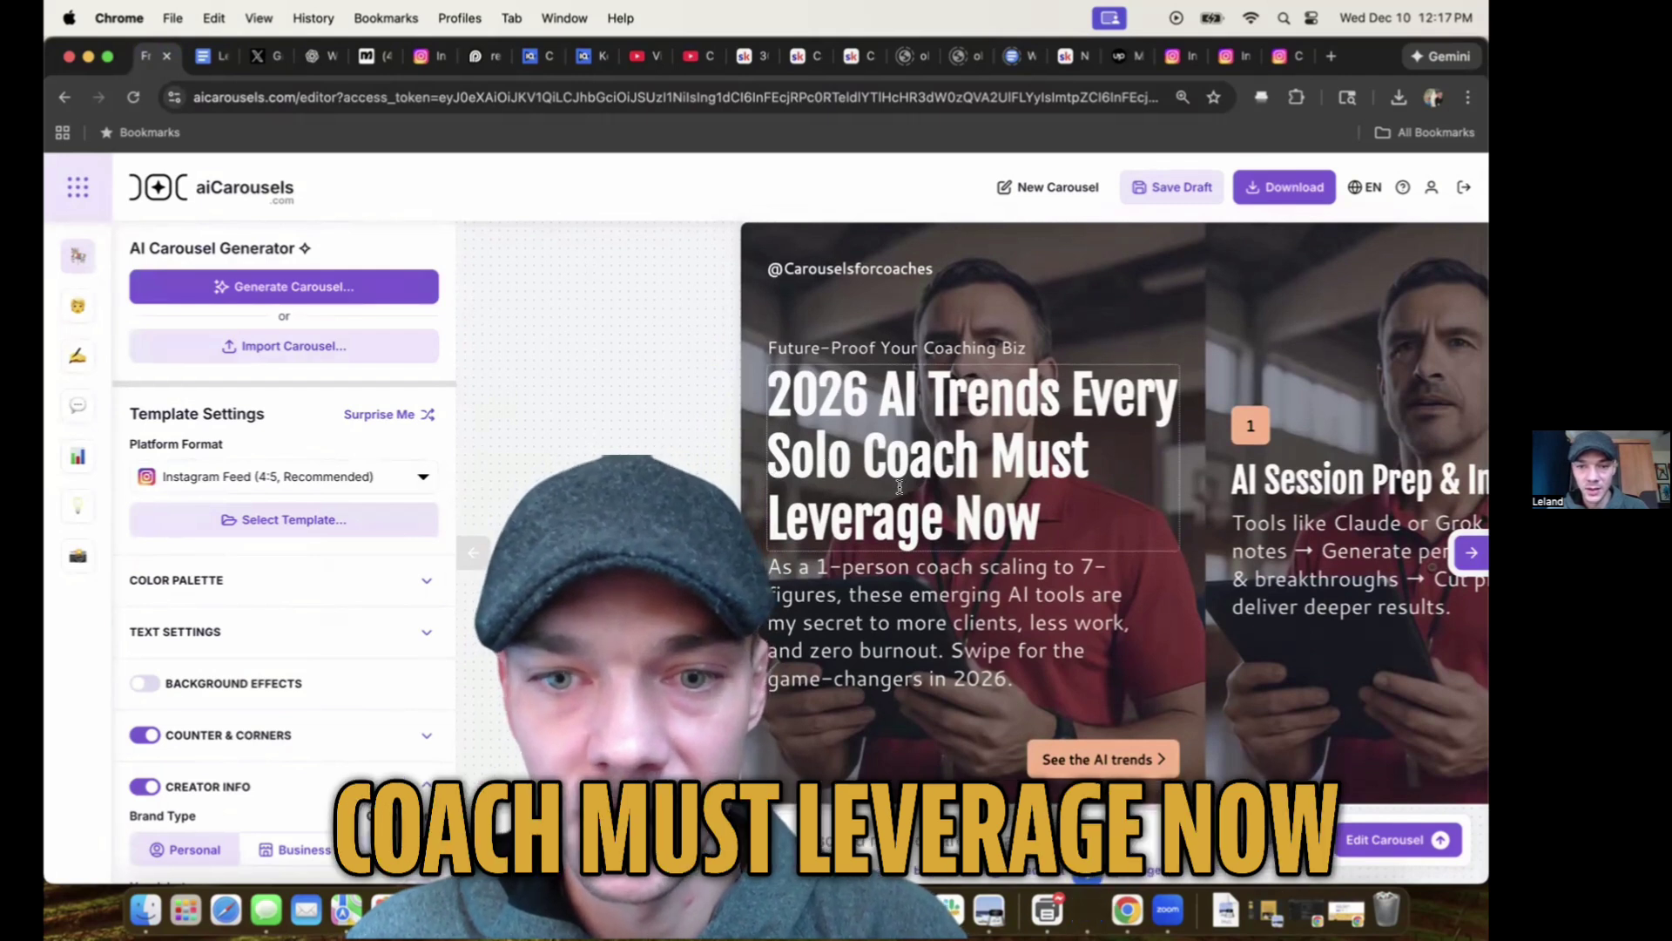
scroll(904, 521, "down", 2)
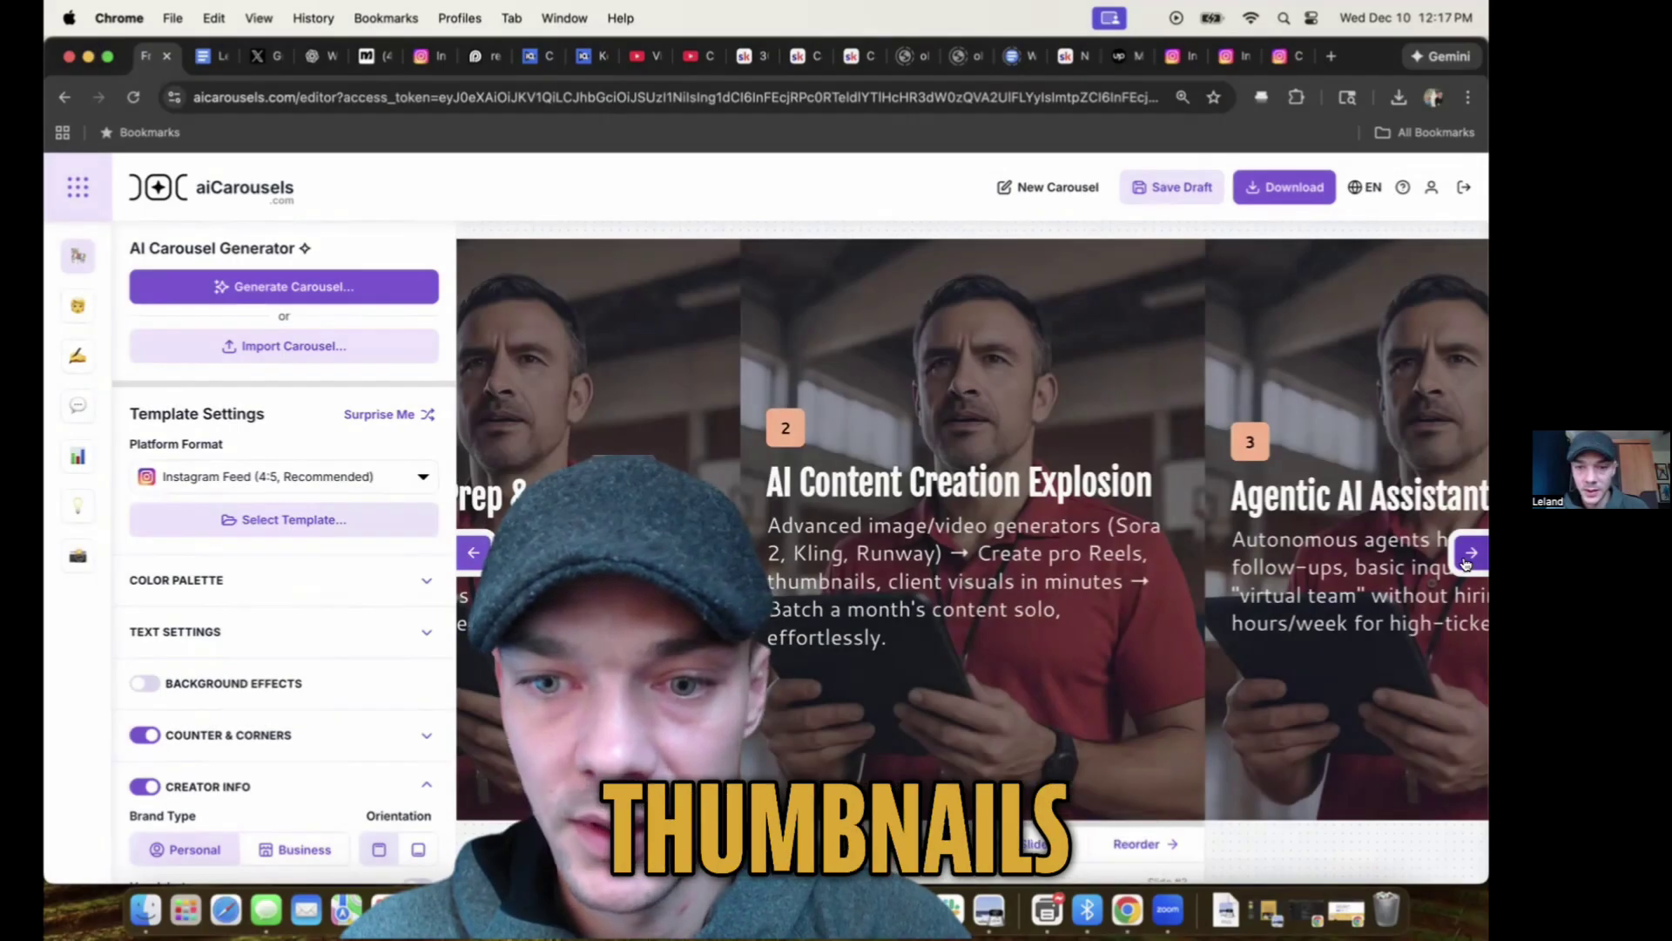
left_click(1466, 562)
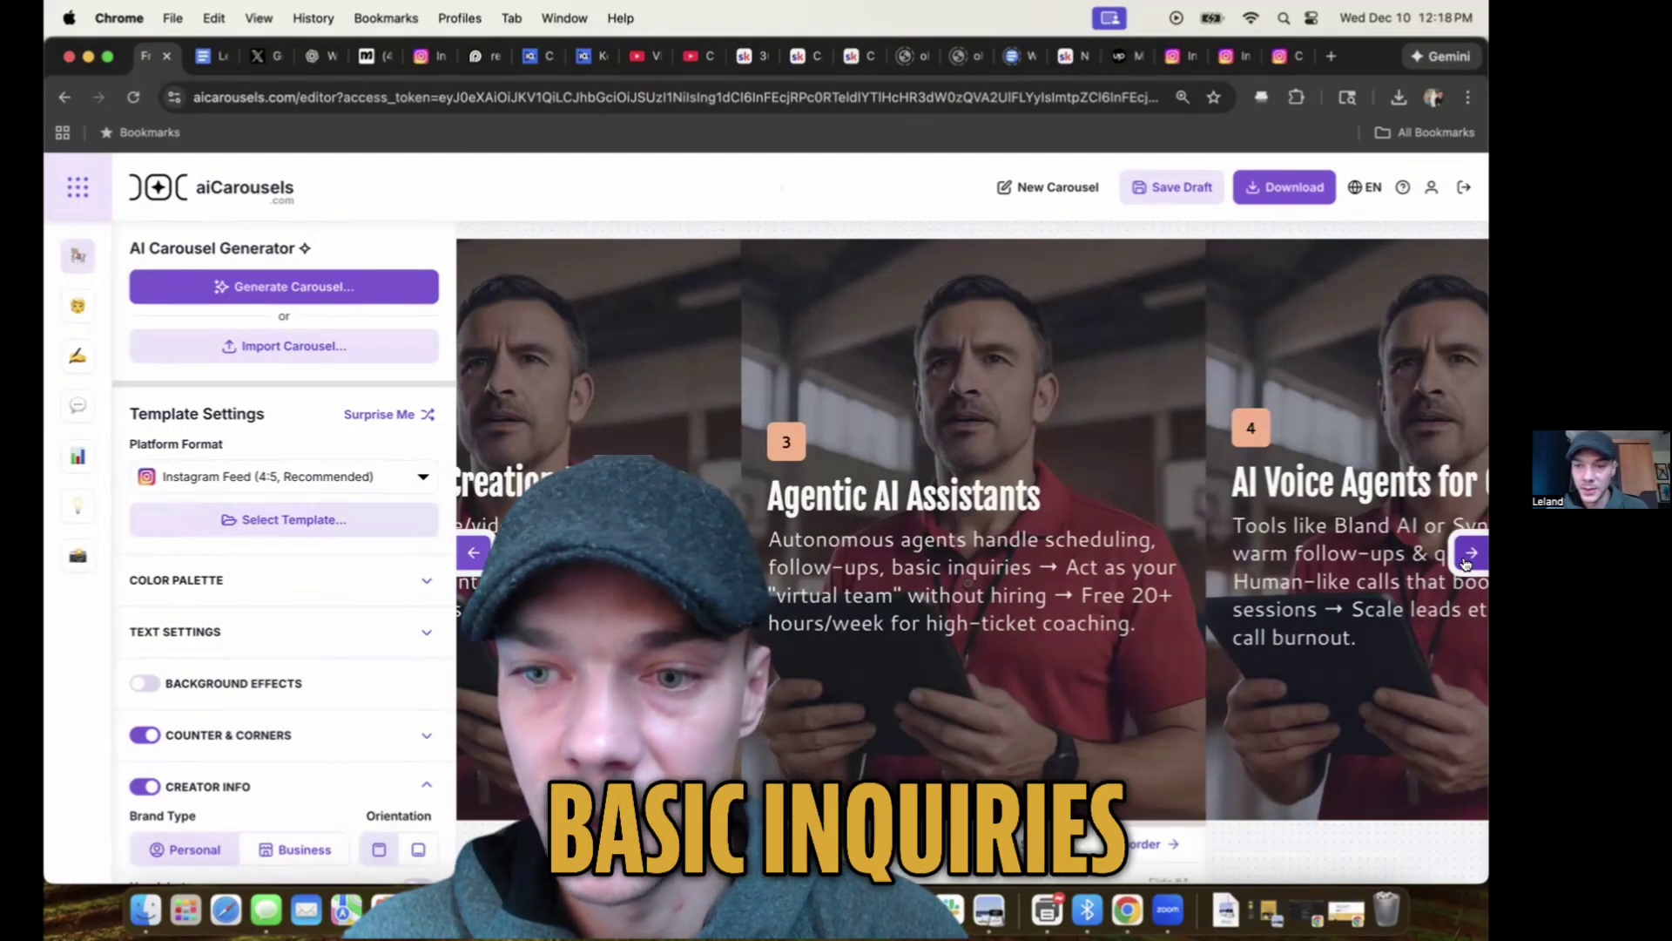
left_click(1470, 554)
left_click(1470, 554)
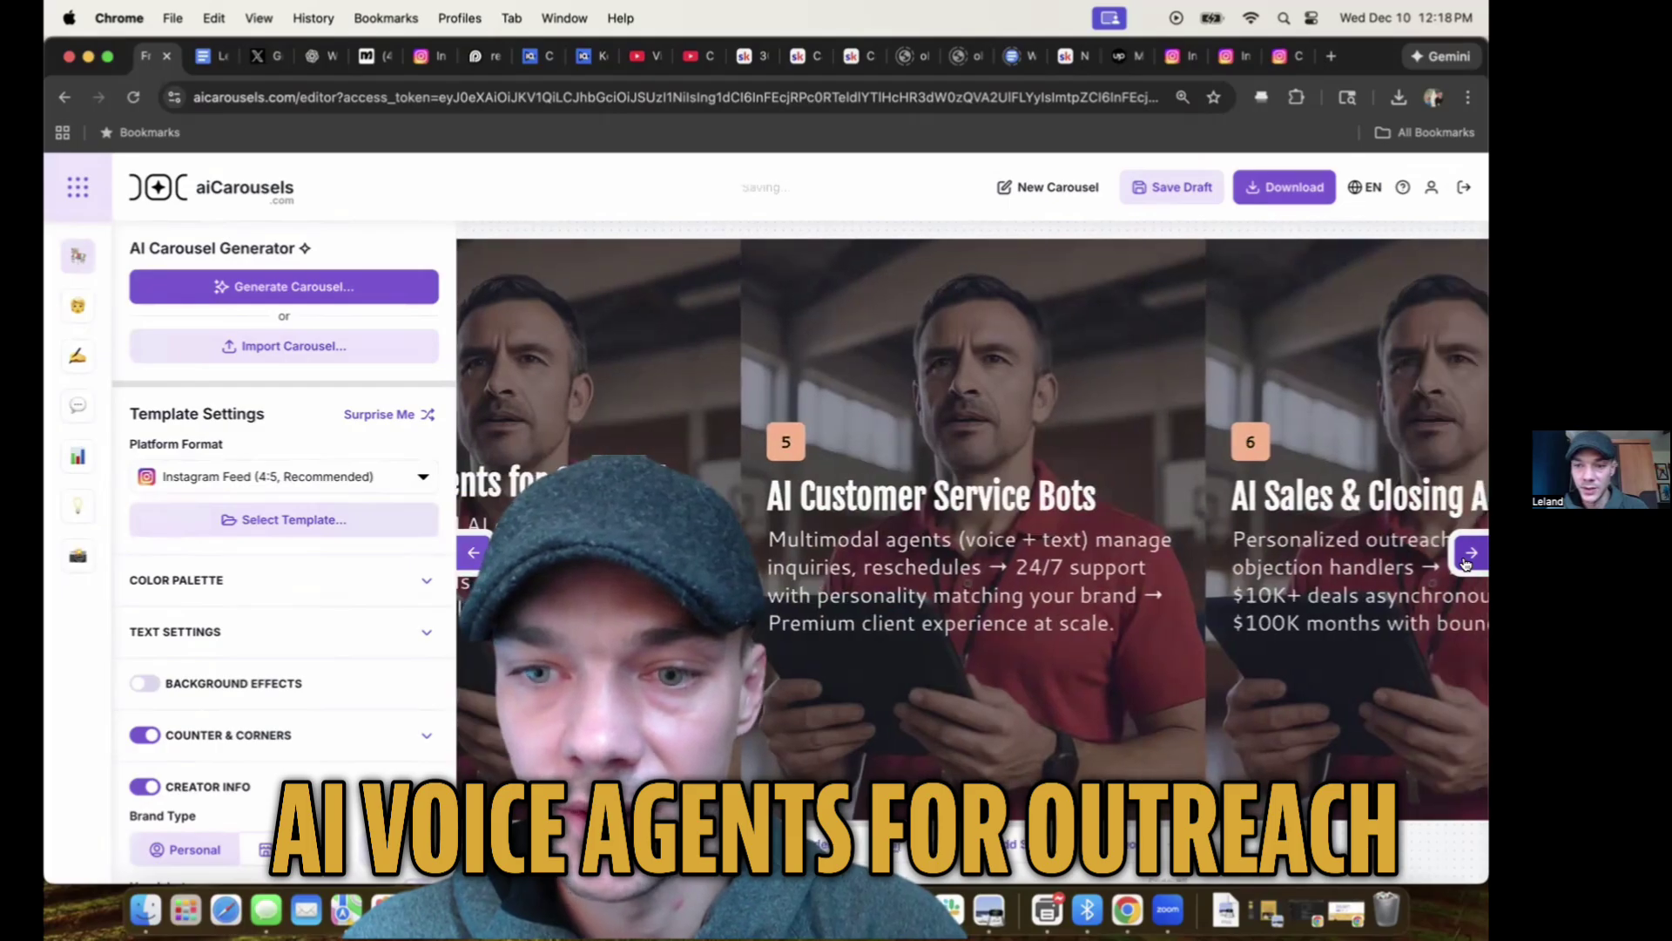
left_click(1468, 554)
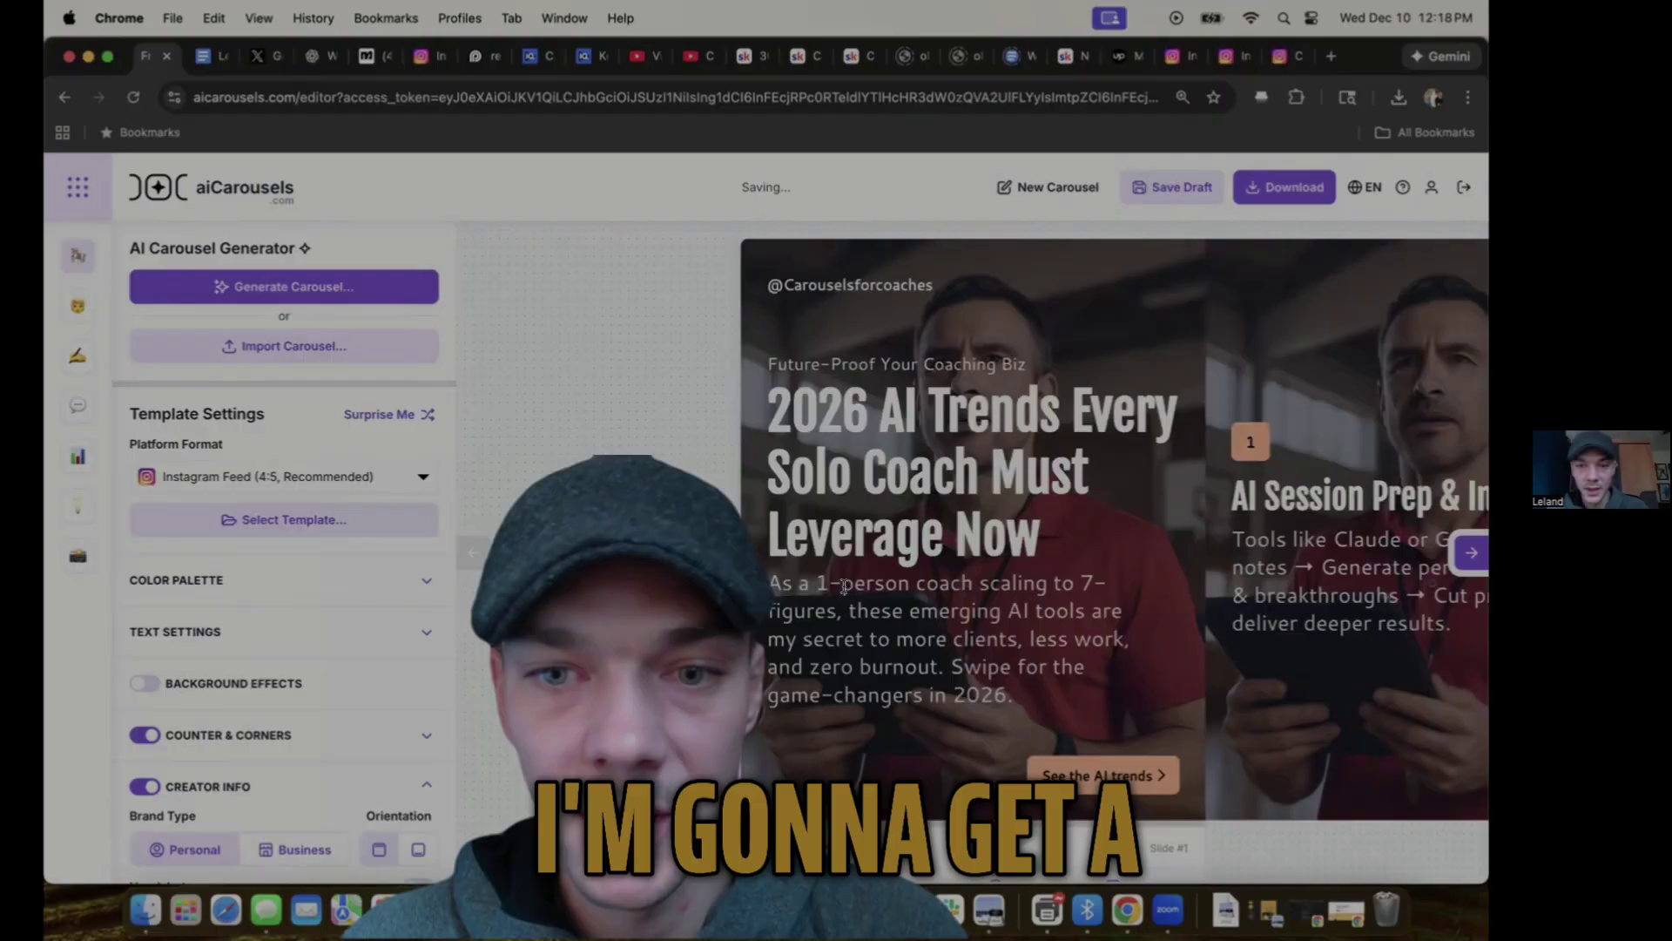
- Replace the background of all slides with a smiling coach holding a tablet and highlight "2026 AI Trends" in peach in the intro title
scroll(843, 594, "down", 3)
scroll(843, 594, "down", 3)
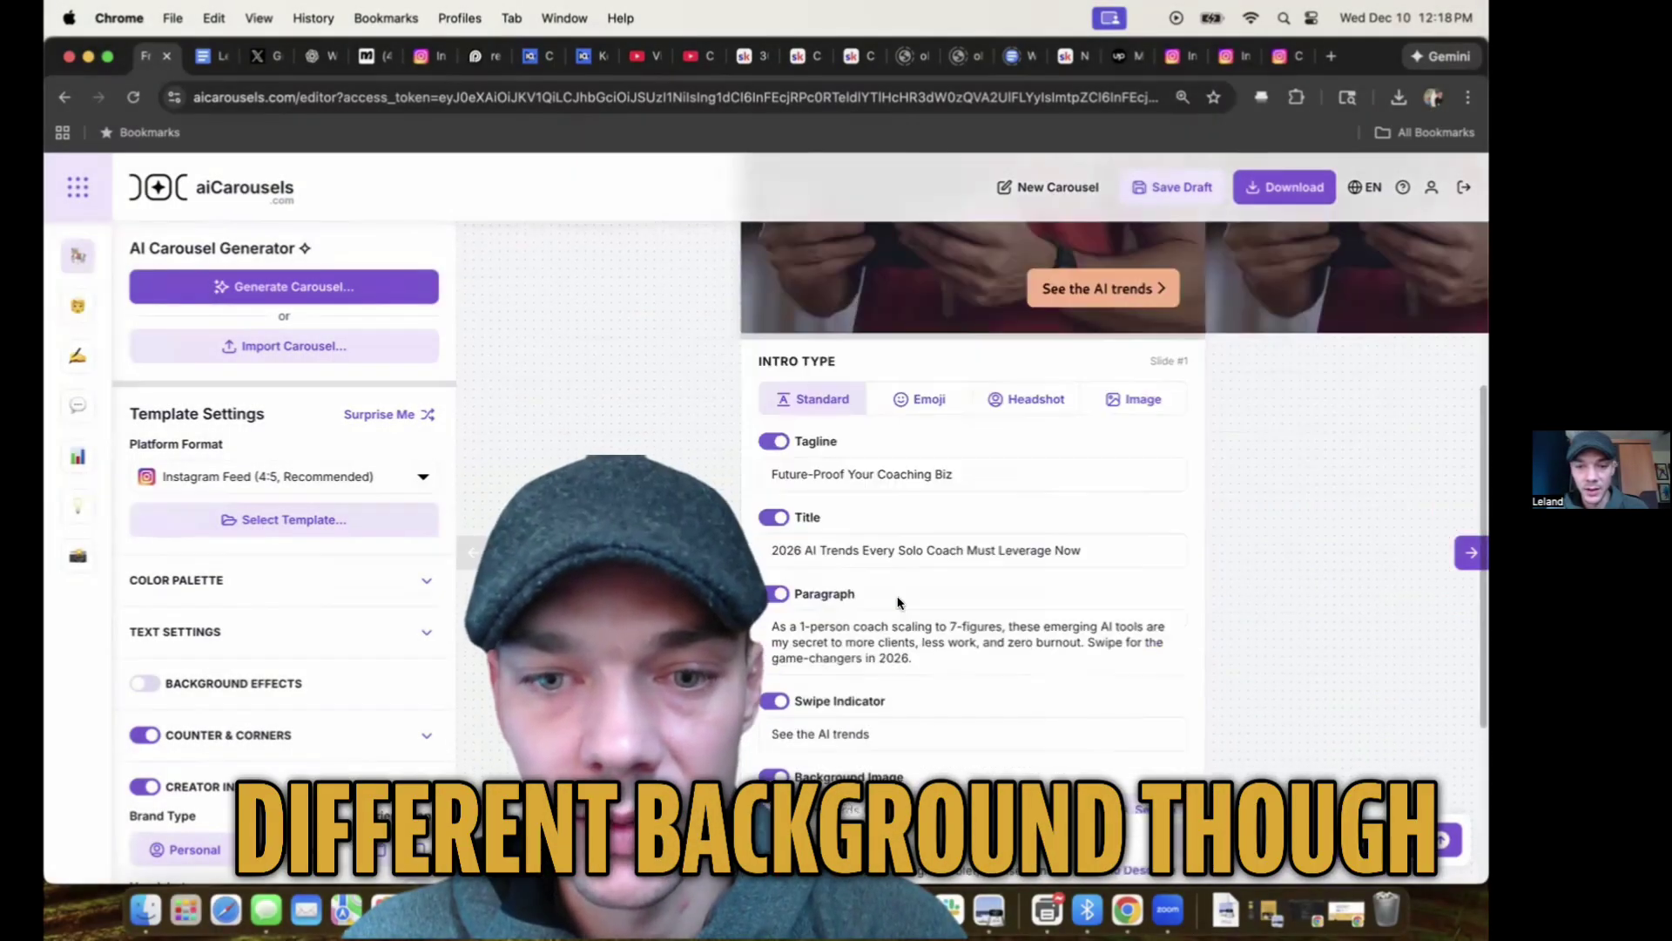
scroll(905, 608, "down", 3)
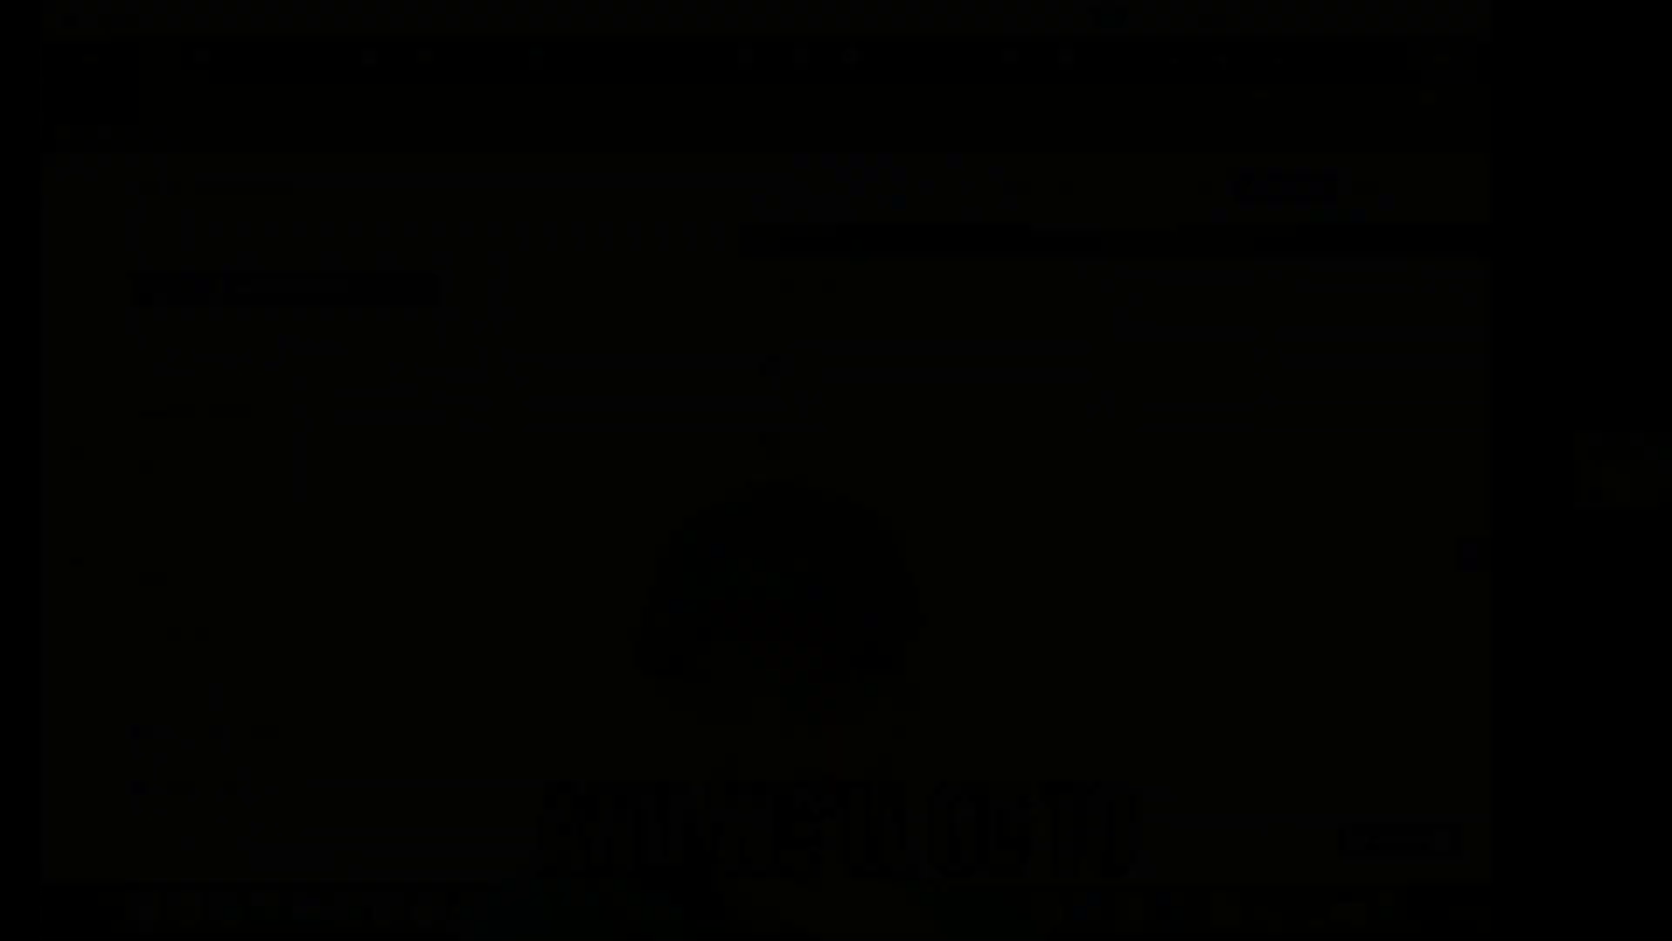
left_click_drag(860, 472, 763, 484)
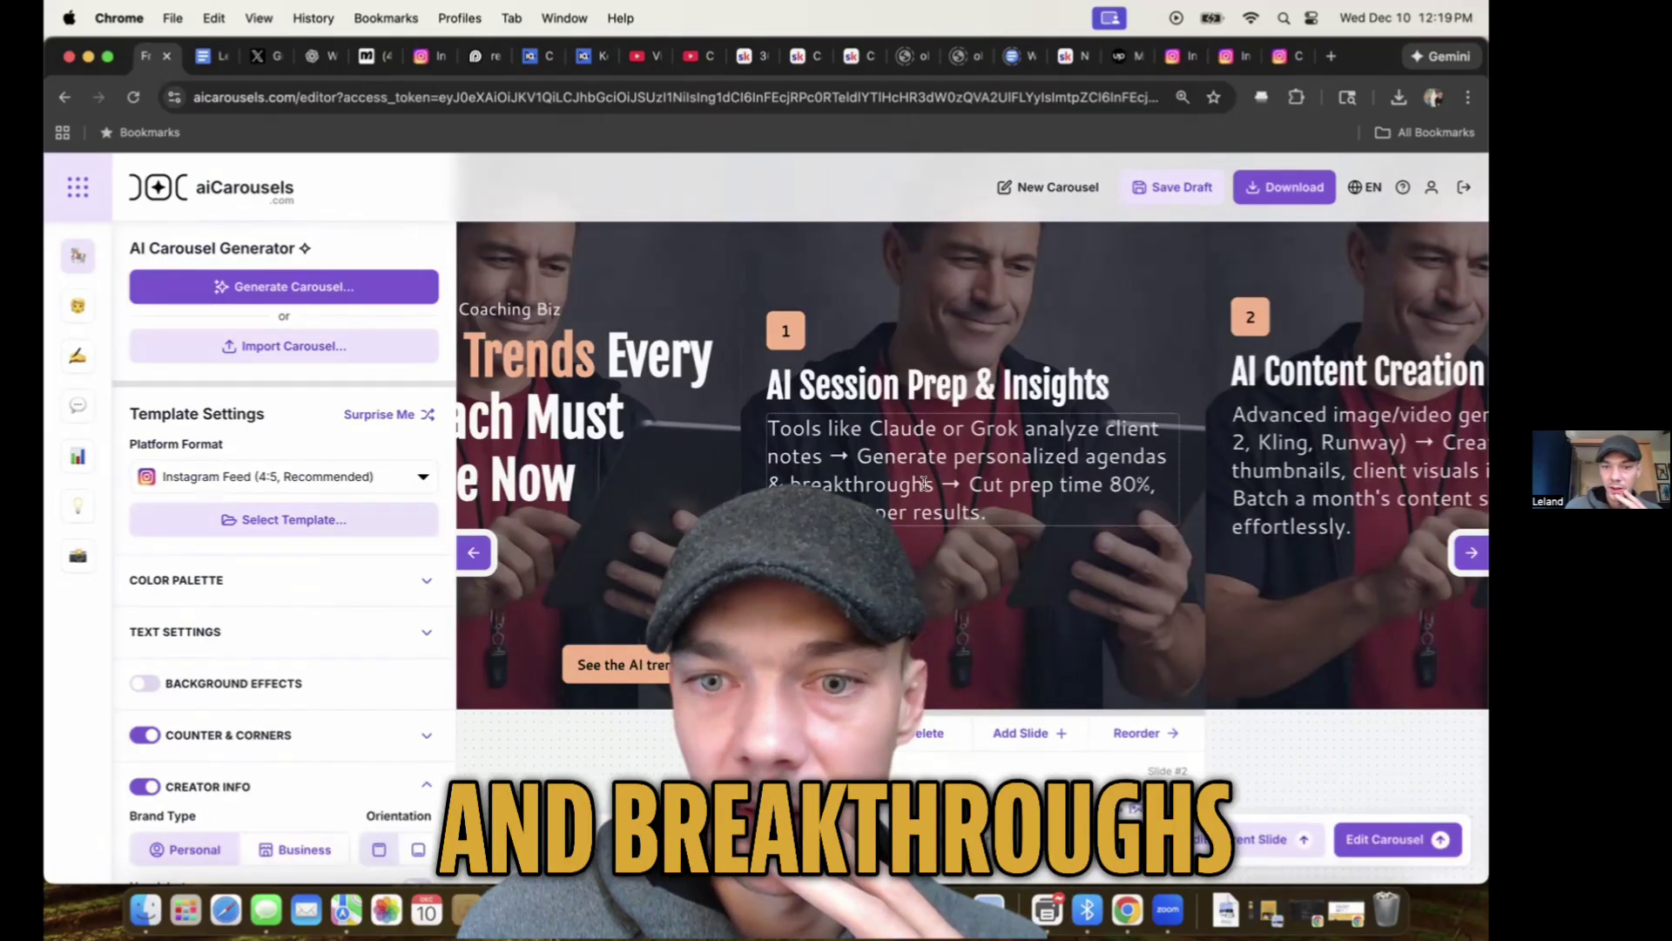
- Replace the outro slide's paragraph with a short sentence about using AI to create this carousel
left_click(1472, 552)
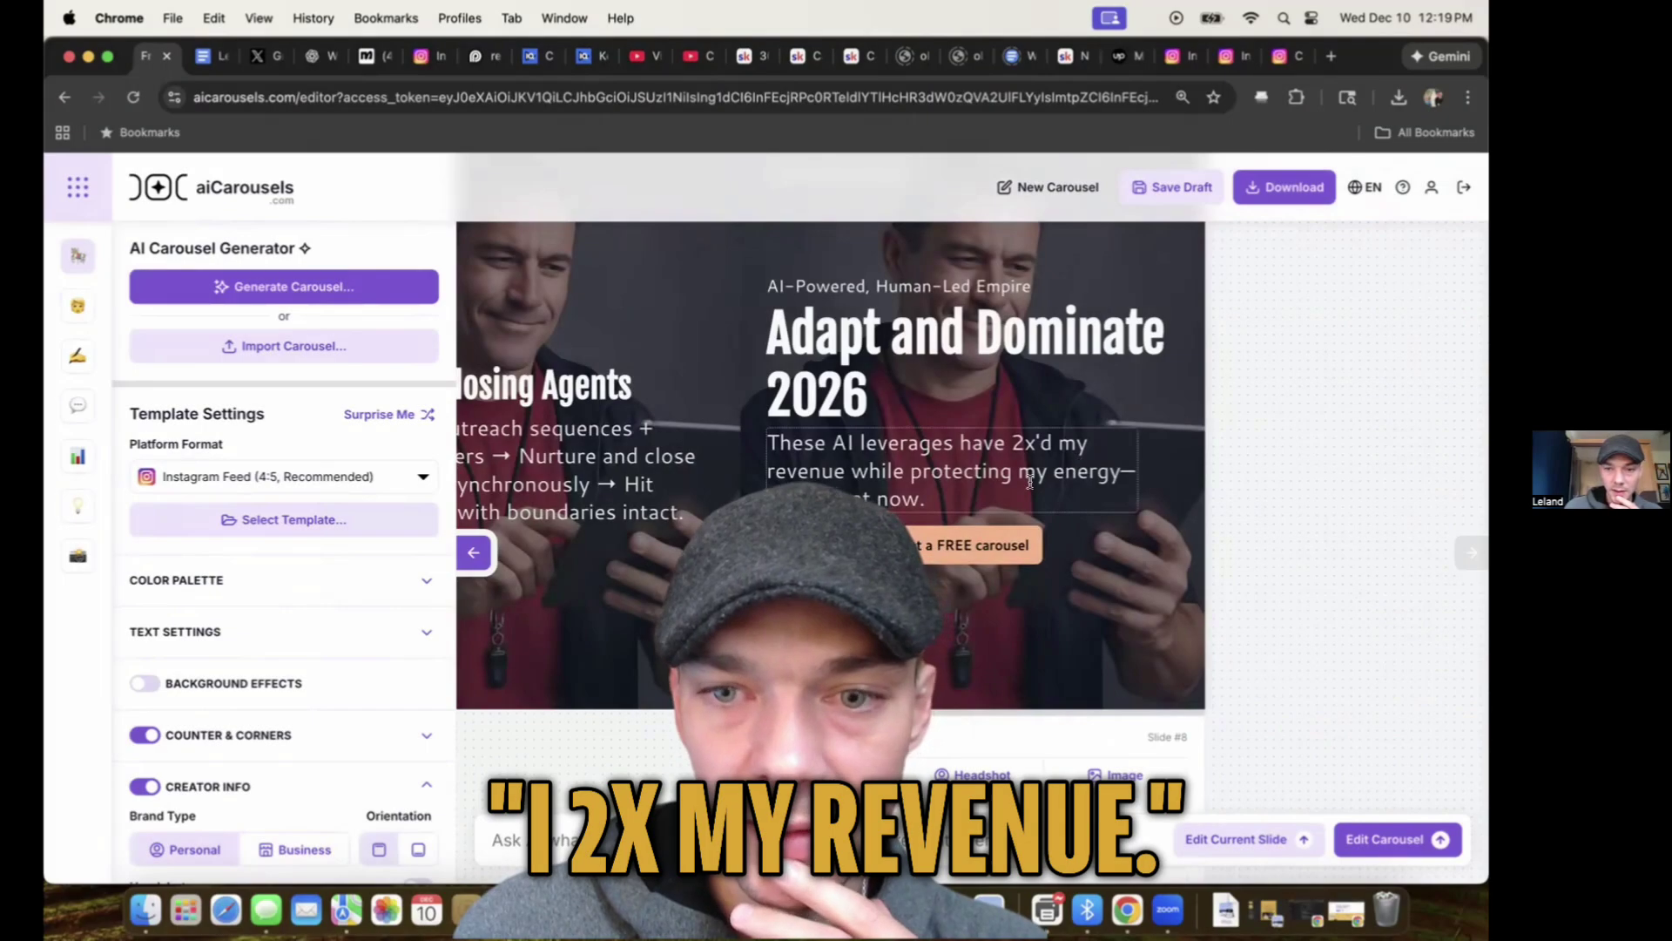
scroll(1030, 482, "down", 3)
scroll(1030, 482, "down", 2)
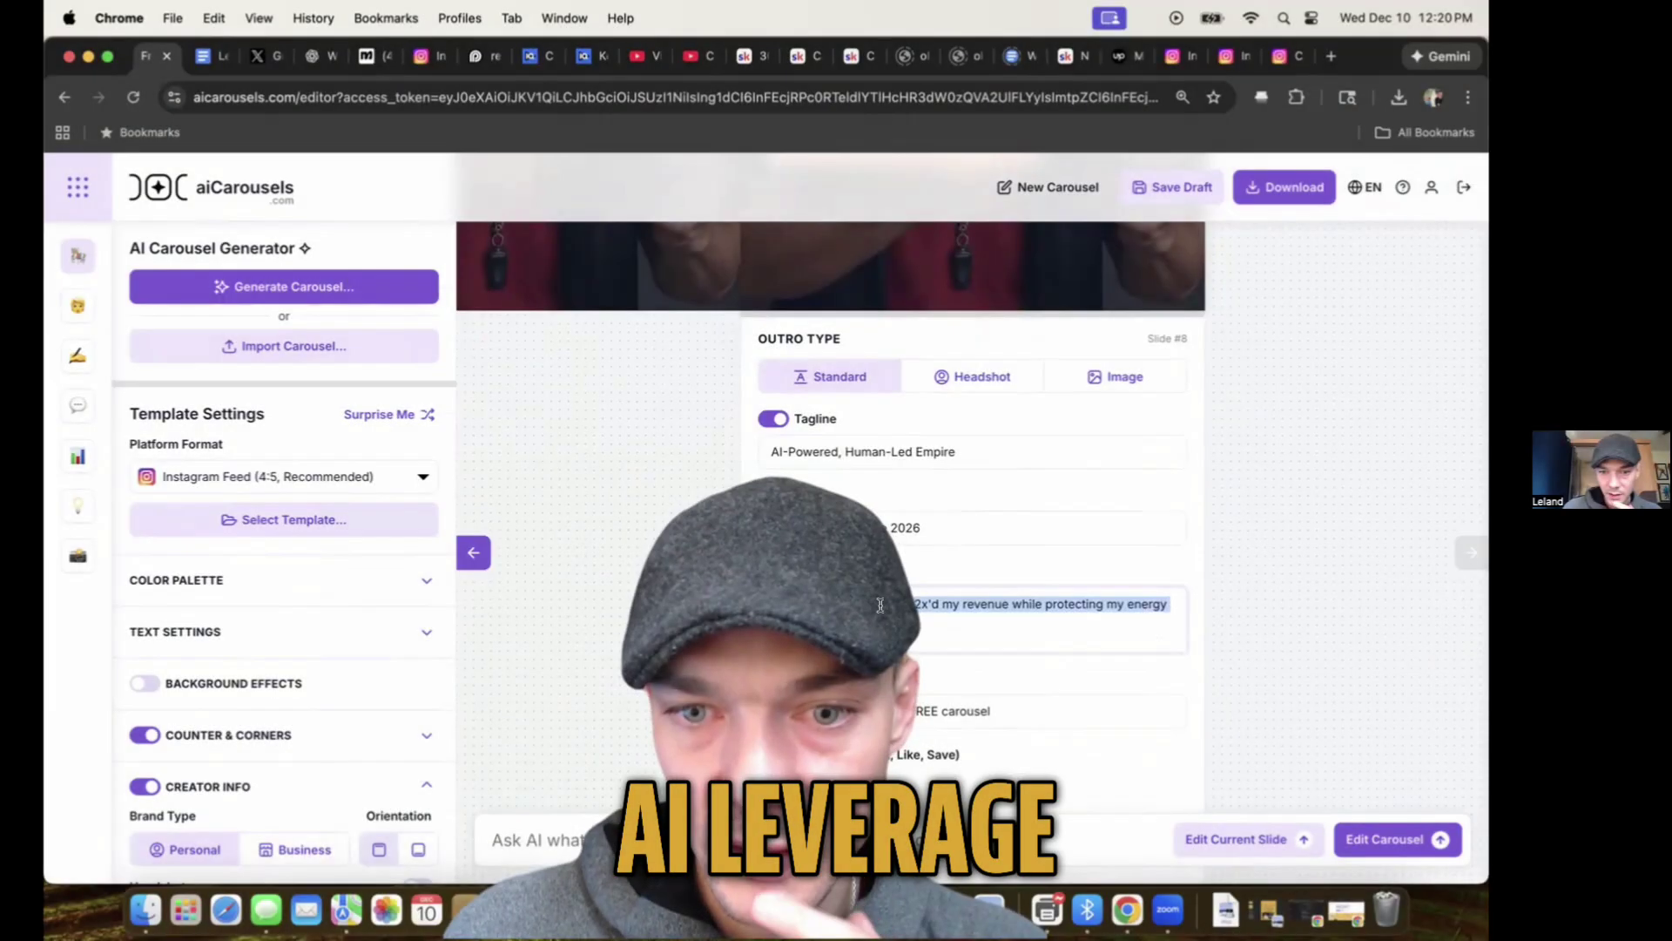
right_click(875, 604)
type("AI leverage")
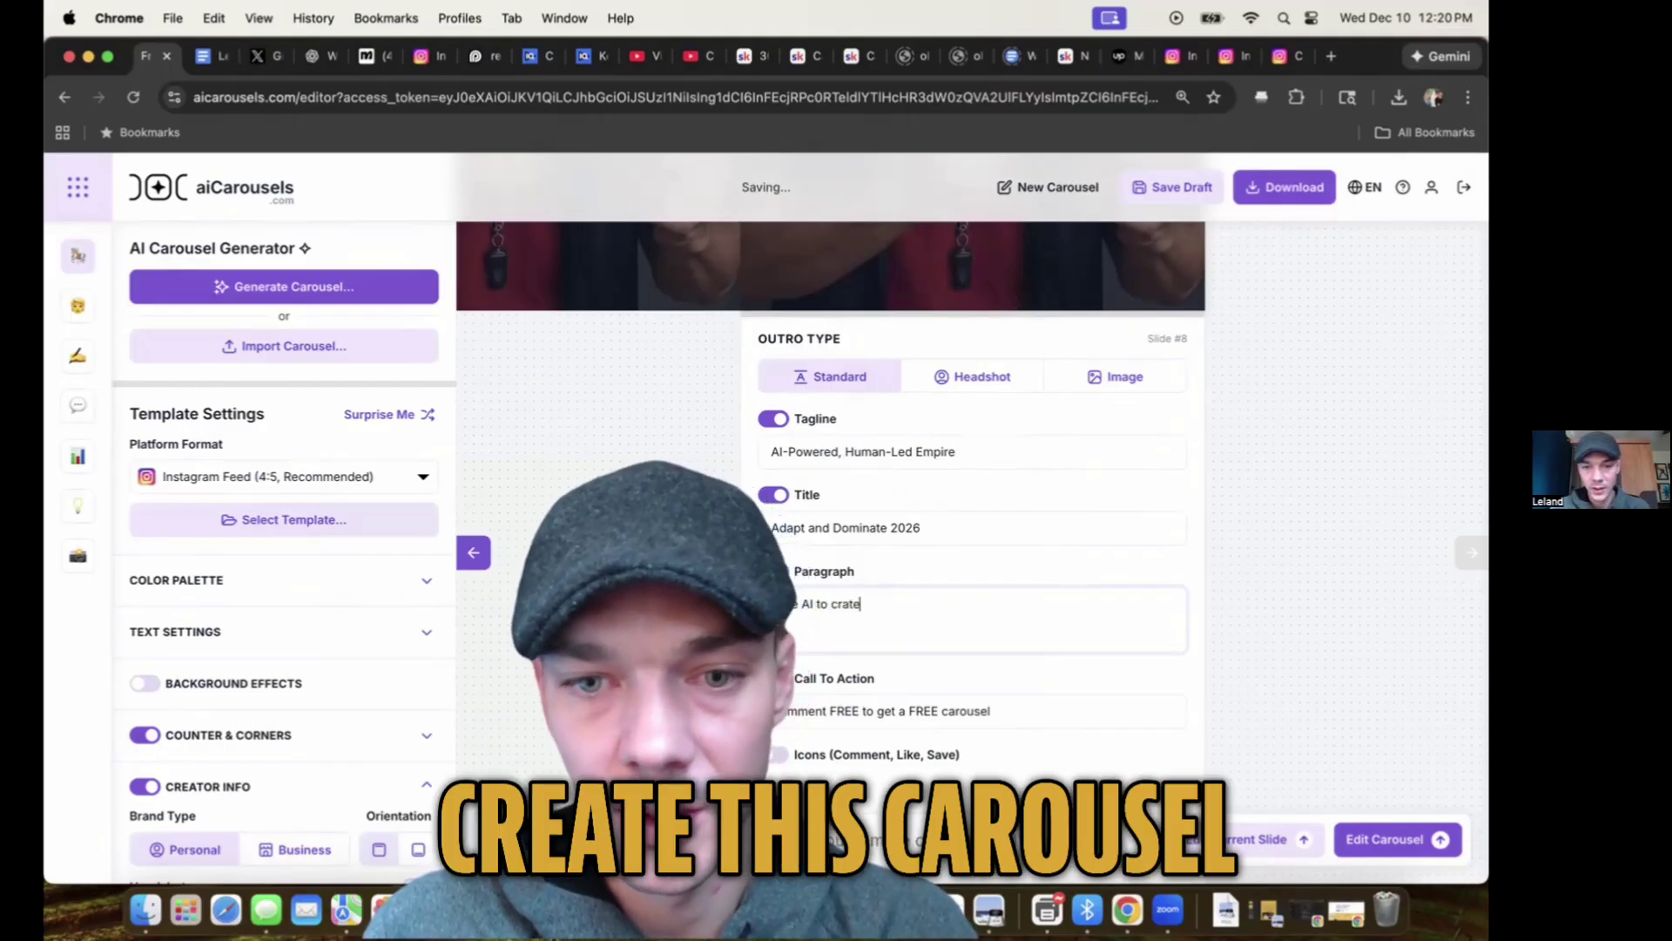
type("usel.")
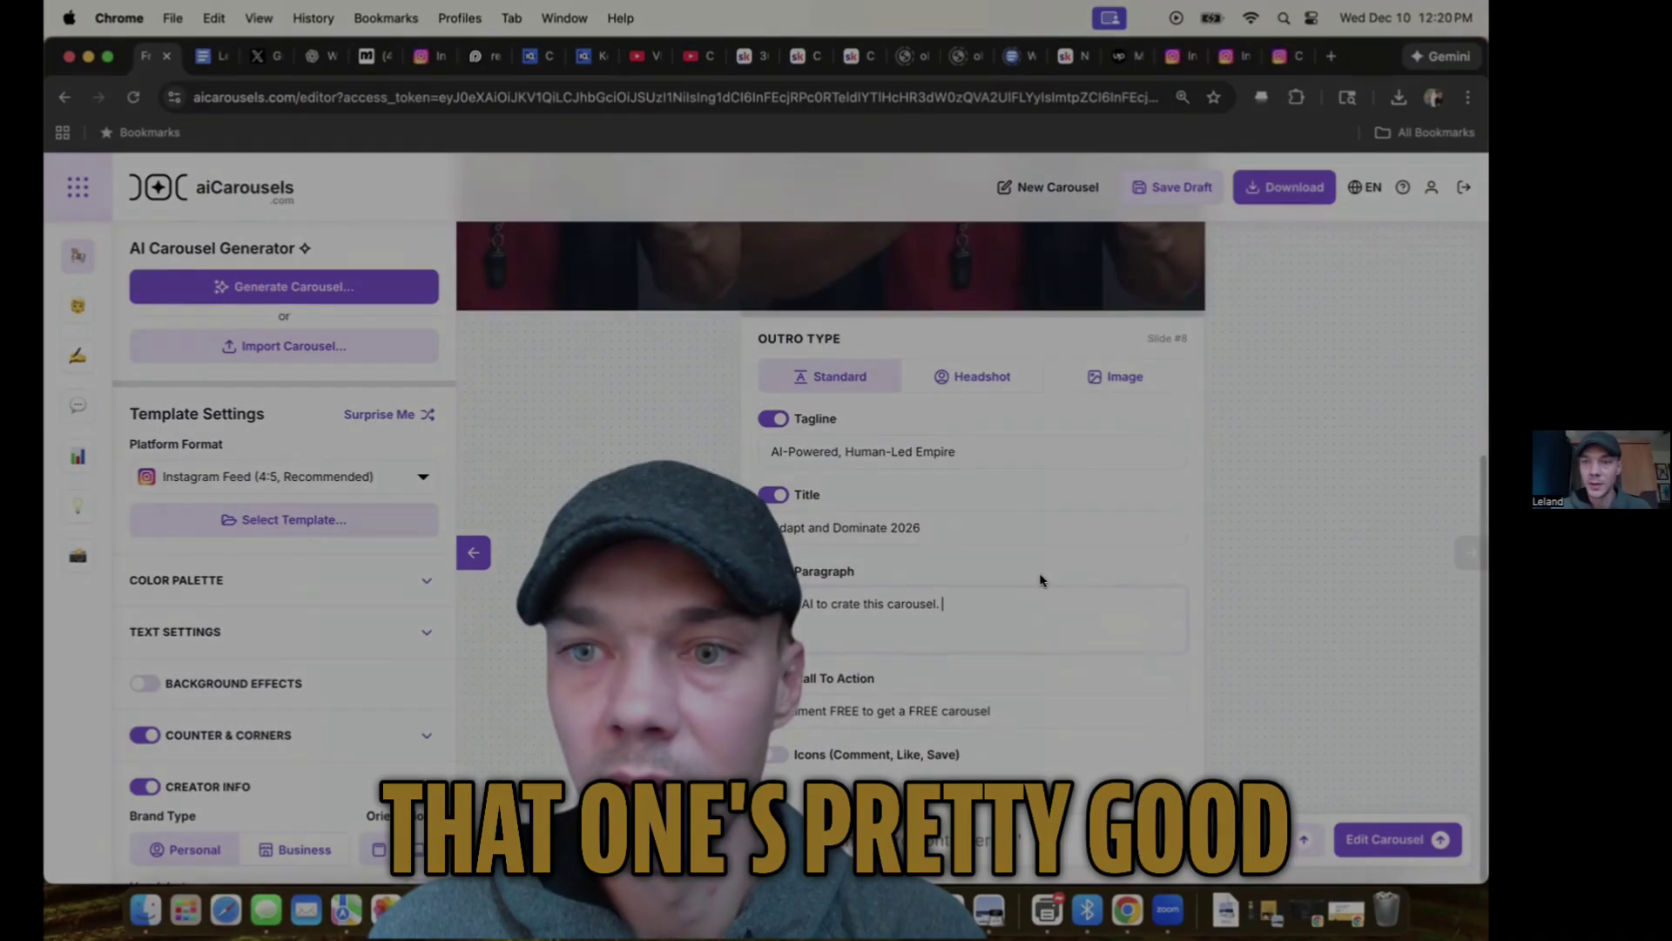
- Download the finished 2026 AI trends carousel and load its slides into a new Instagram post
scroll(1041, 578, "up", 6)
left_click(483, 554)
left_click(486, 554)
left_click(486, 554)
left_click(486, 554)
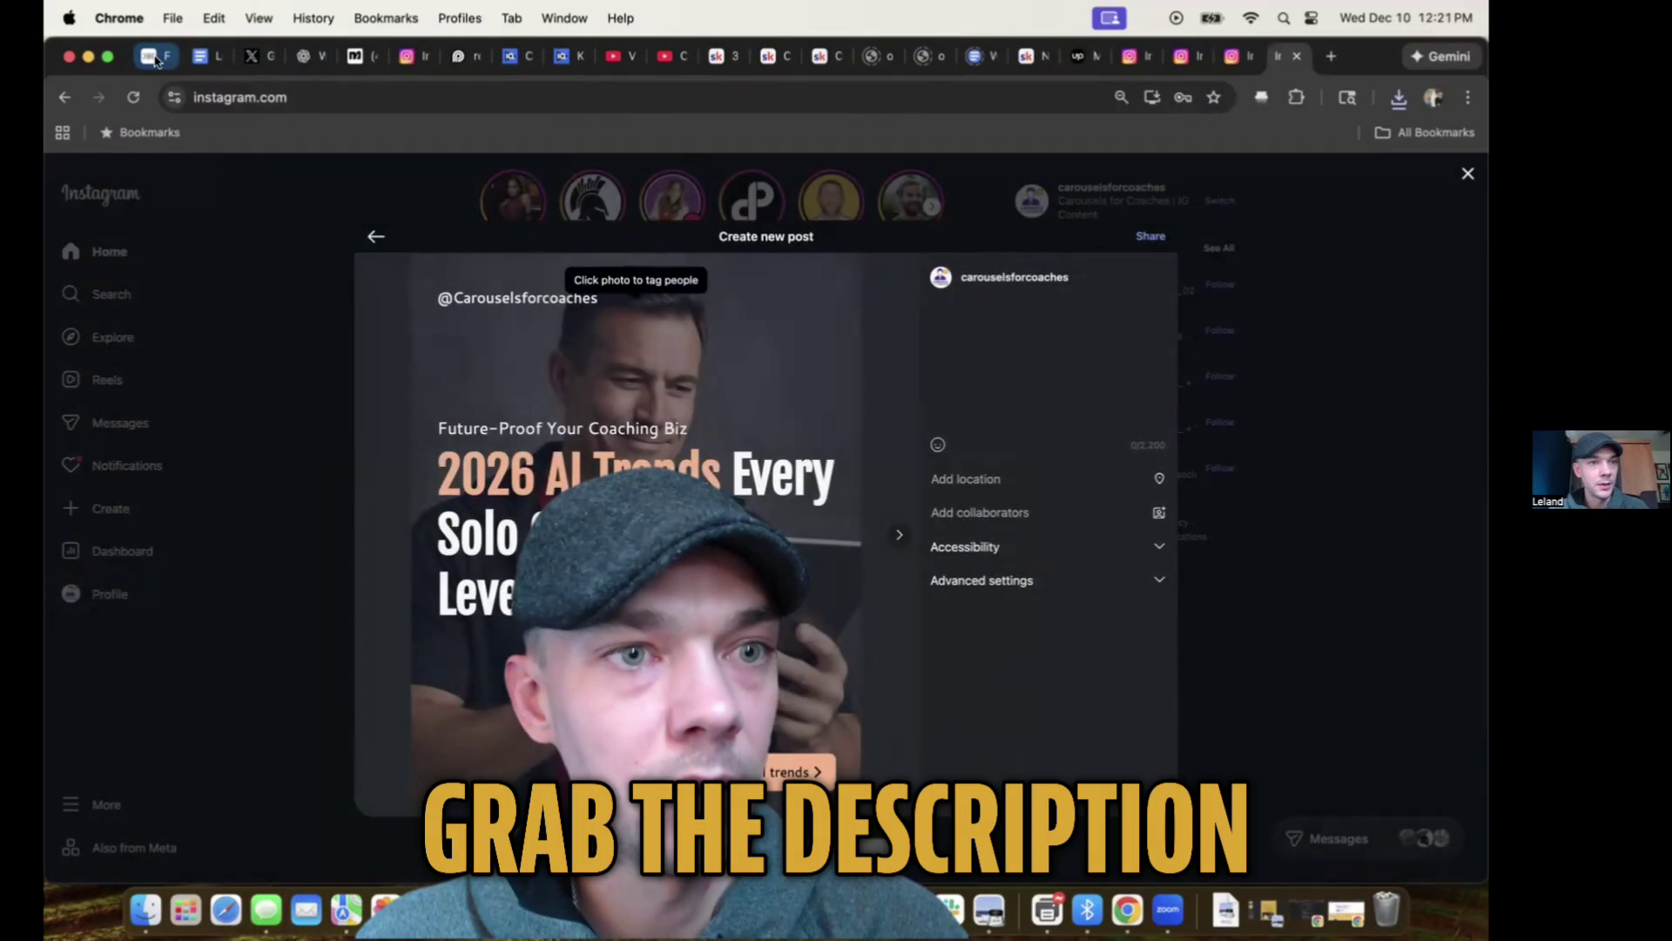
- Copy Grok's AI trends description into the Instagram caption and set the post's location to Denver, Colorado
left_click(159, 56)
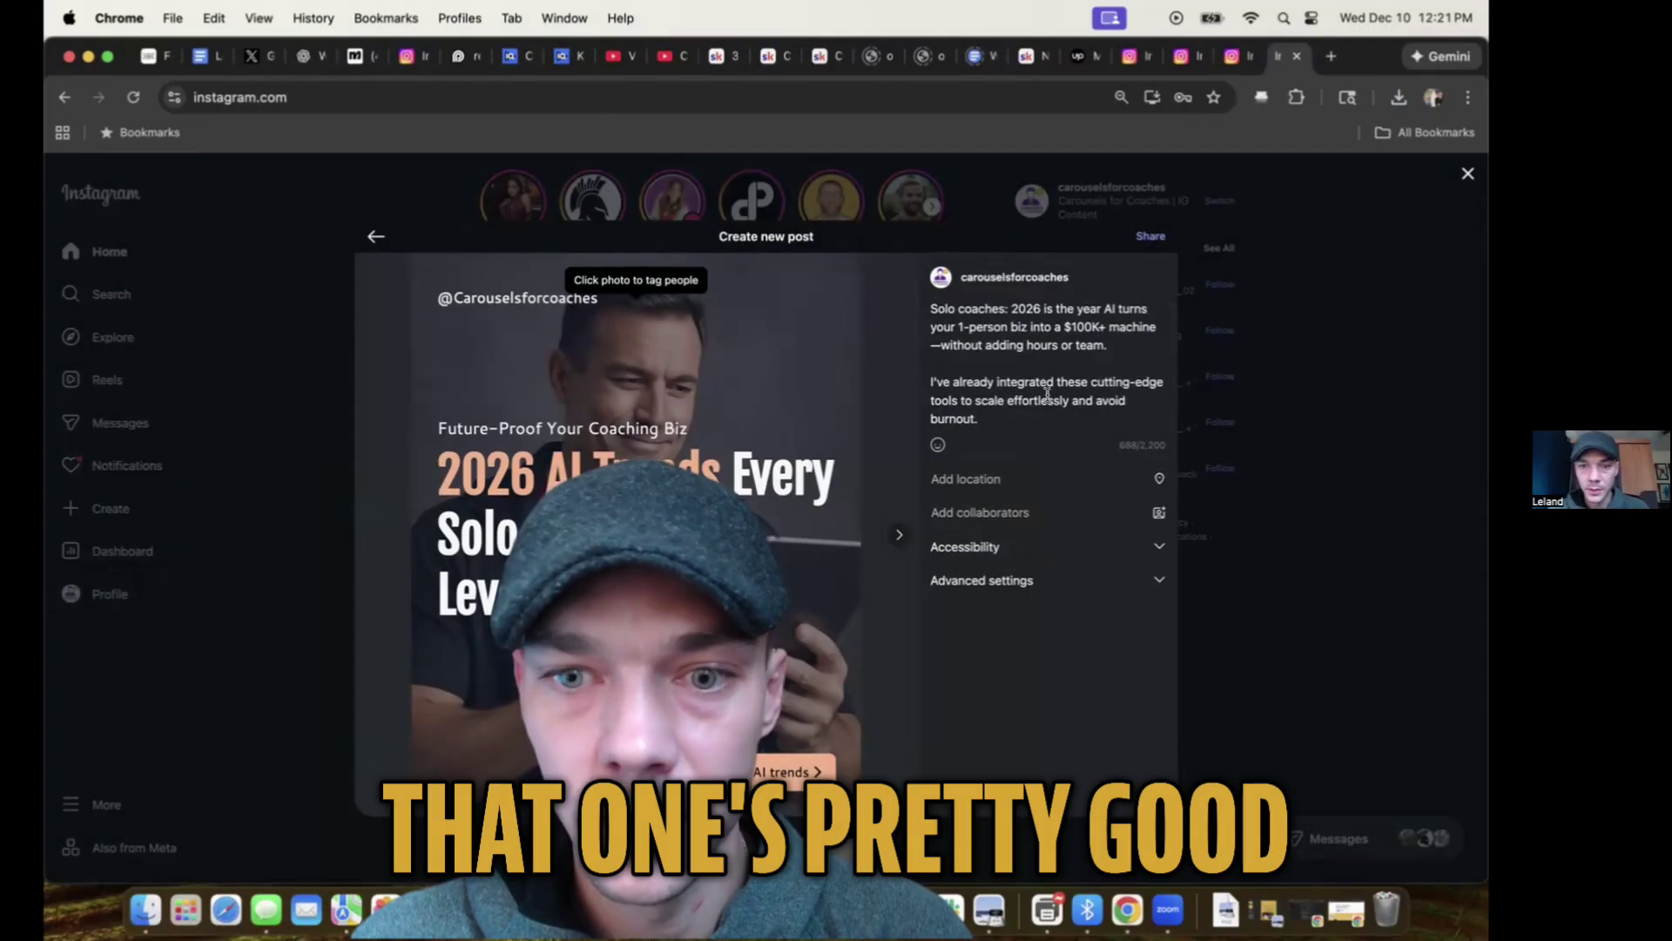
left_click(1002, 478)
type("do")
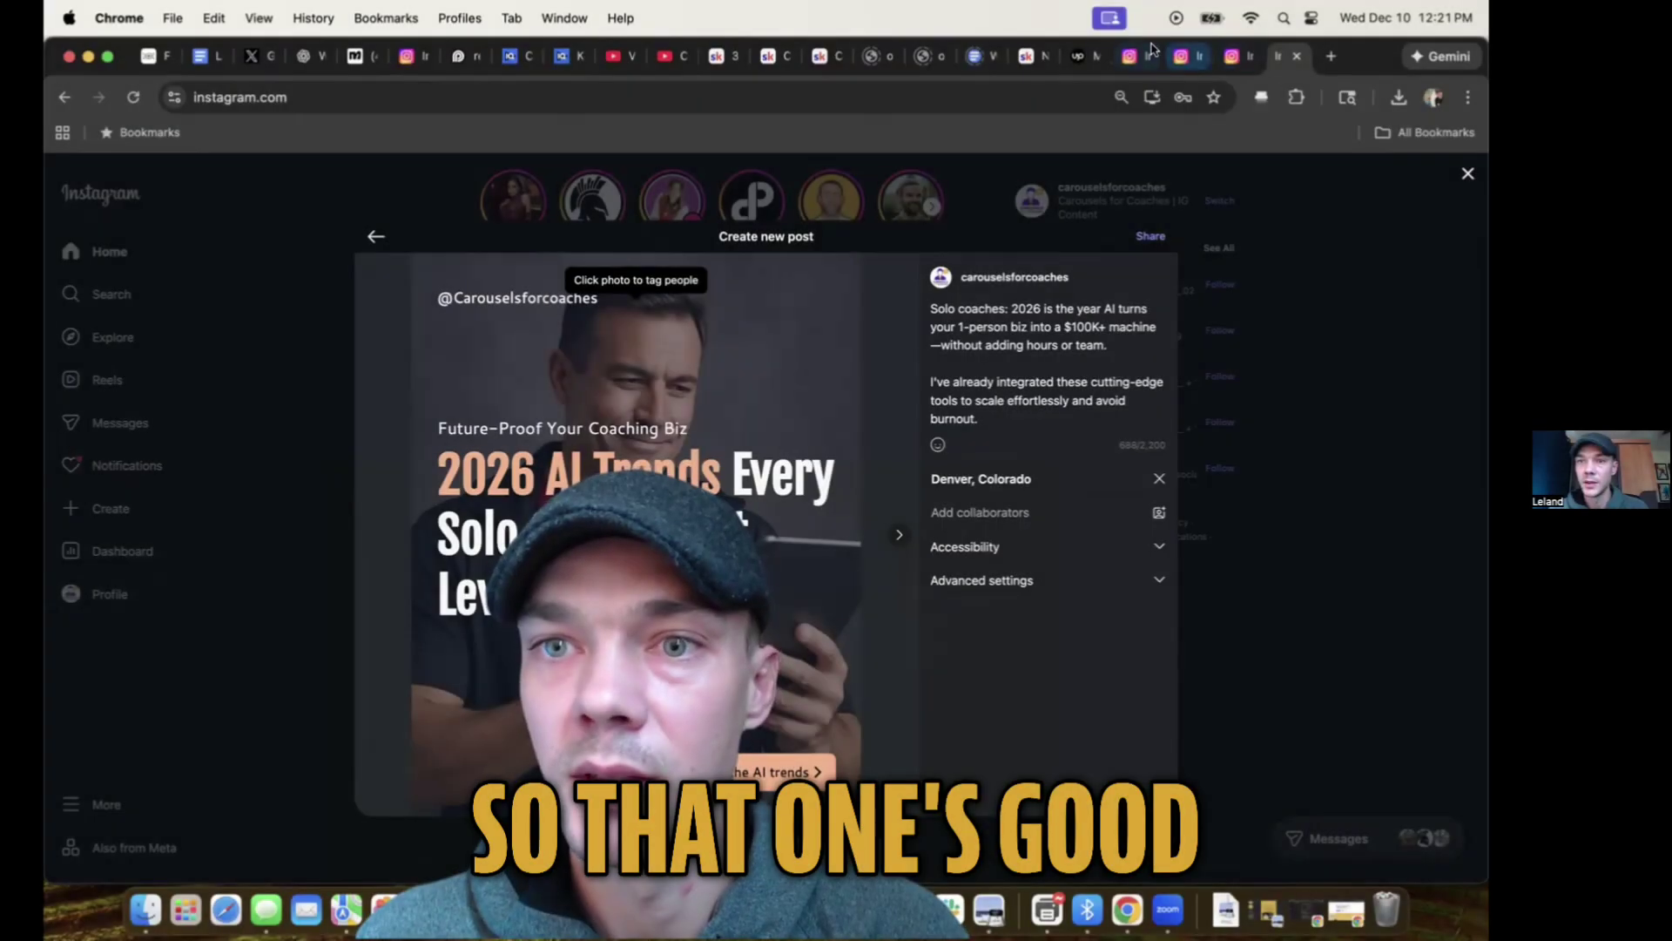
- Check each of the prepared carousel posts waiting in the open Instagram pages
left_click(1129, 56)
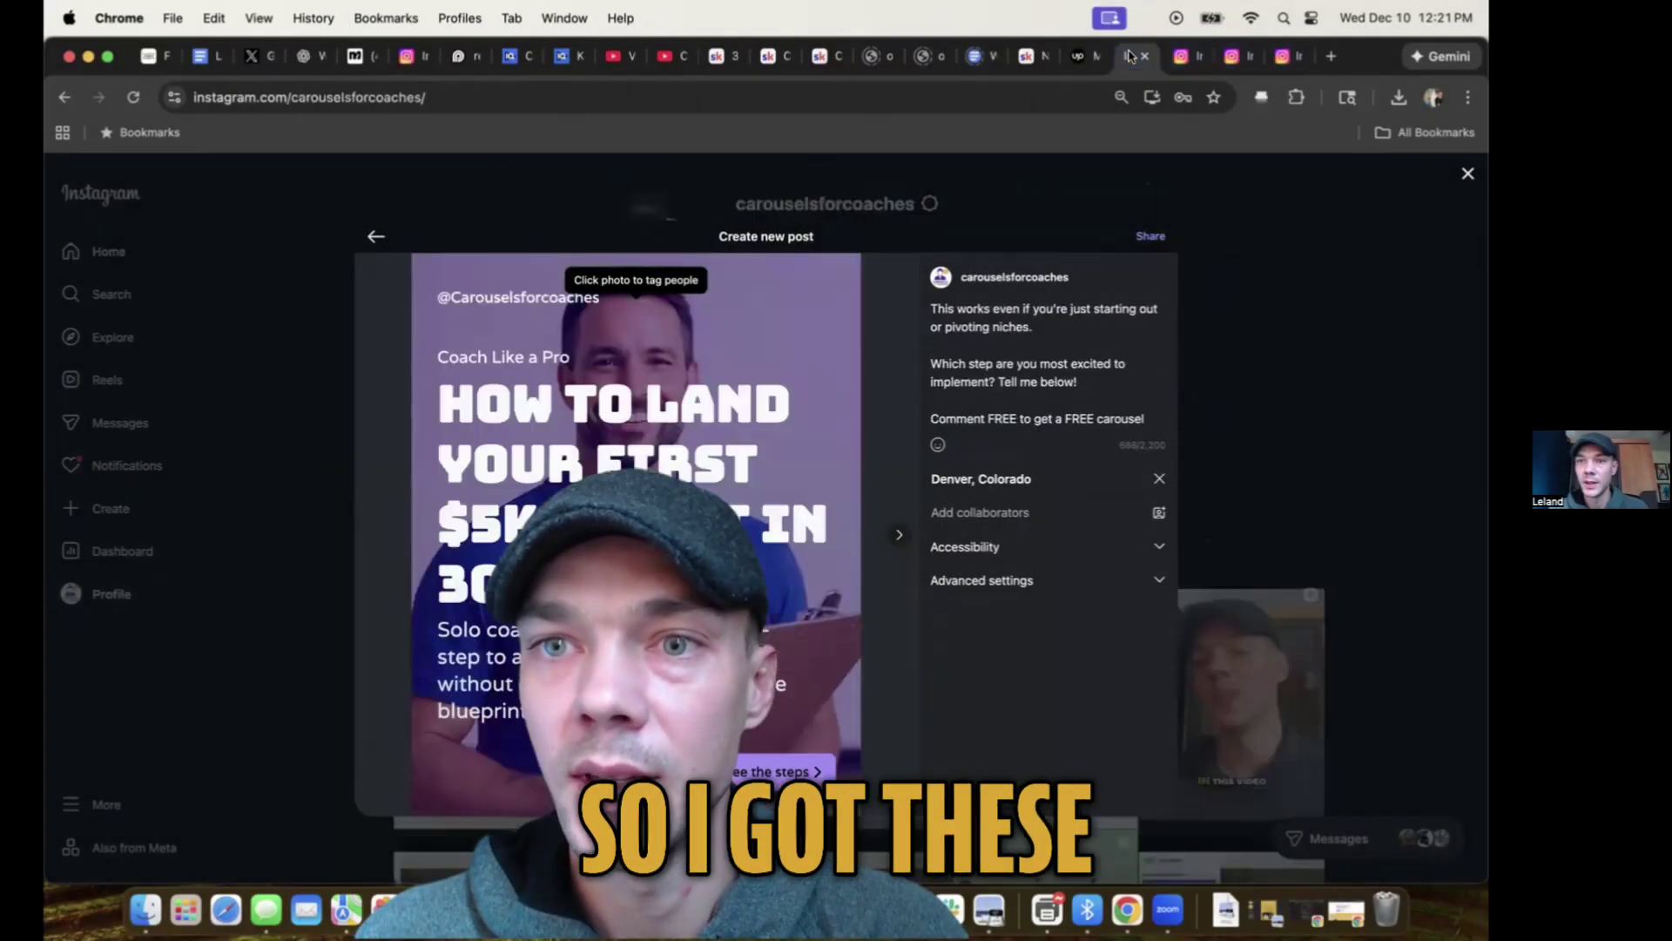
left_click(1181, 57)
left_click(1232, 58)
left_click(1279, 58)
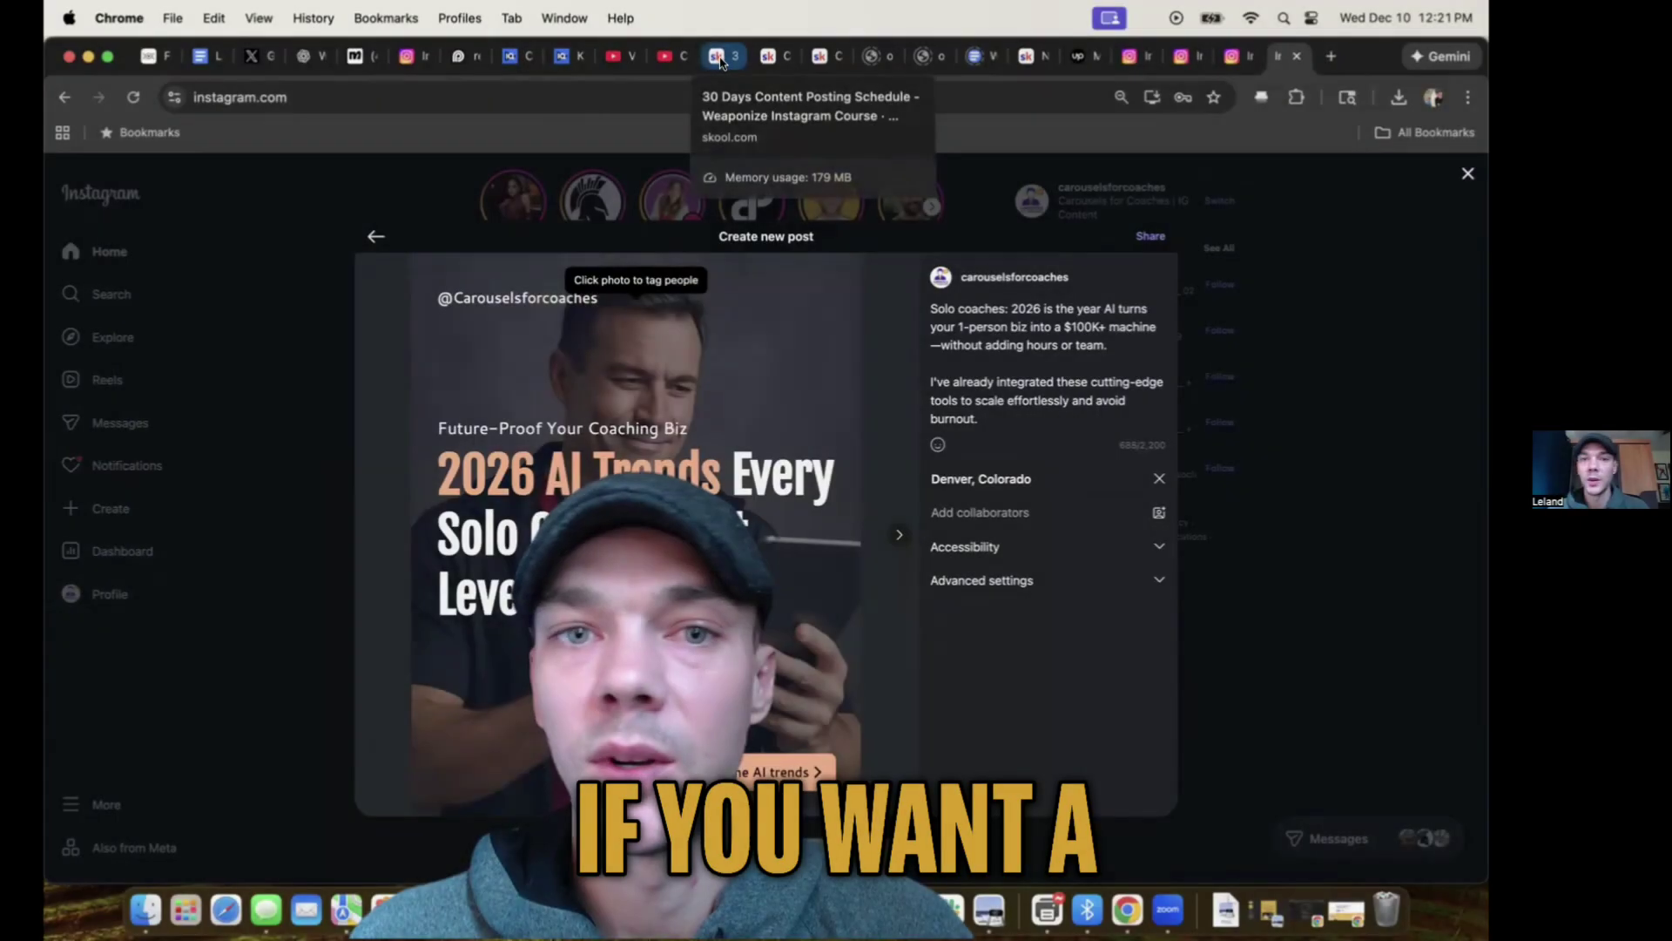
- View the Carousels For Coaches community's About page and Weaponize Instagram Course on Skool, and return to the carousel in aiCarousels
left_click(720, 58)
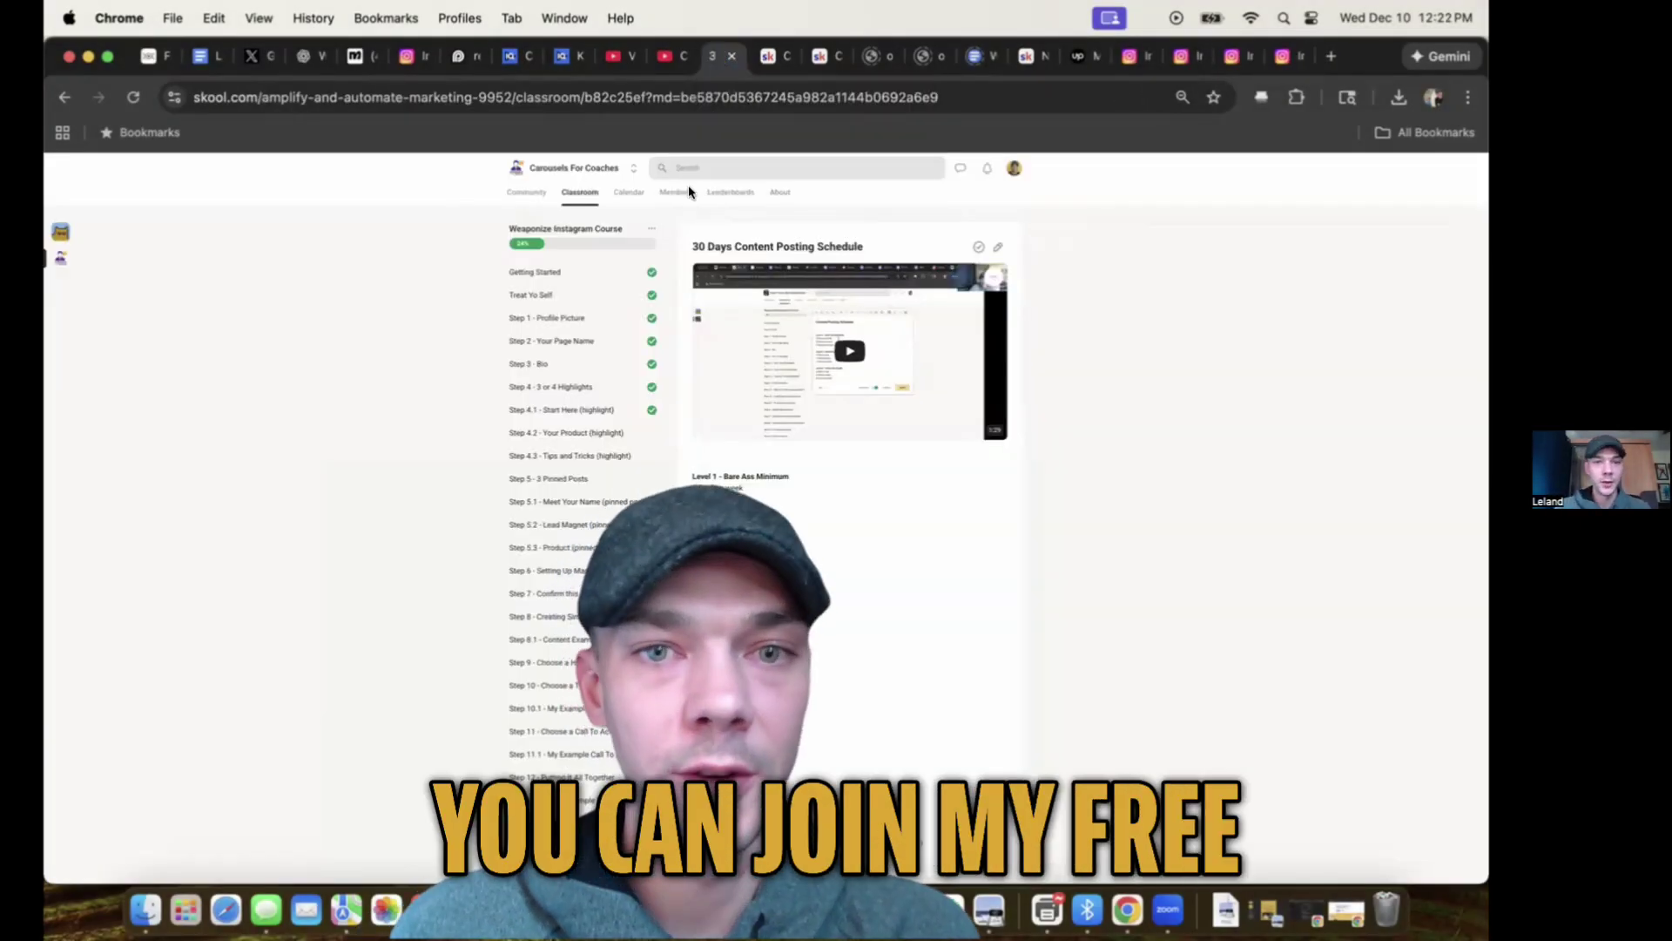
left_click(775, 192)
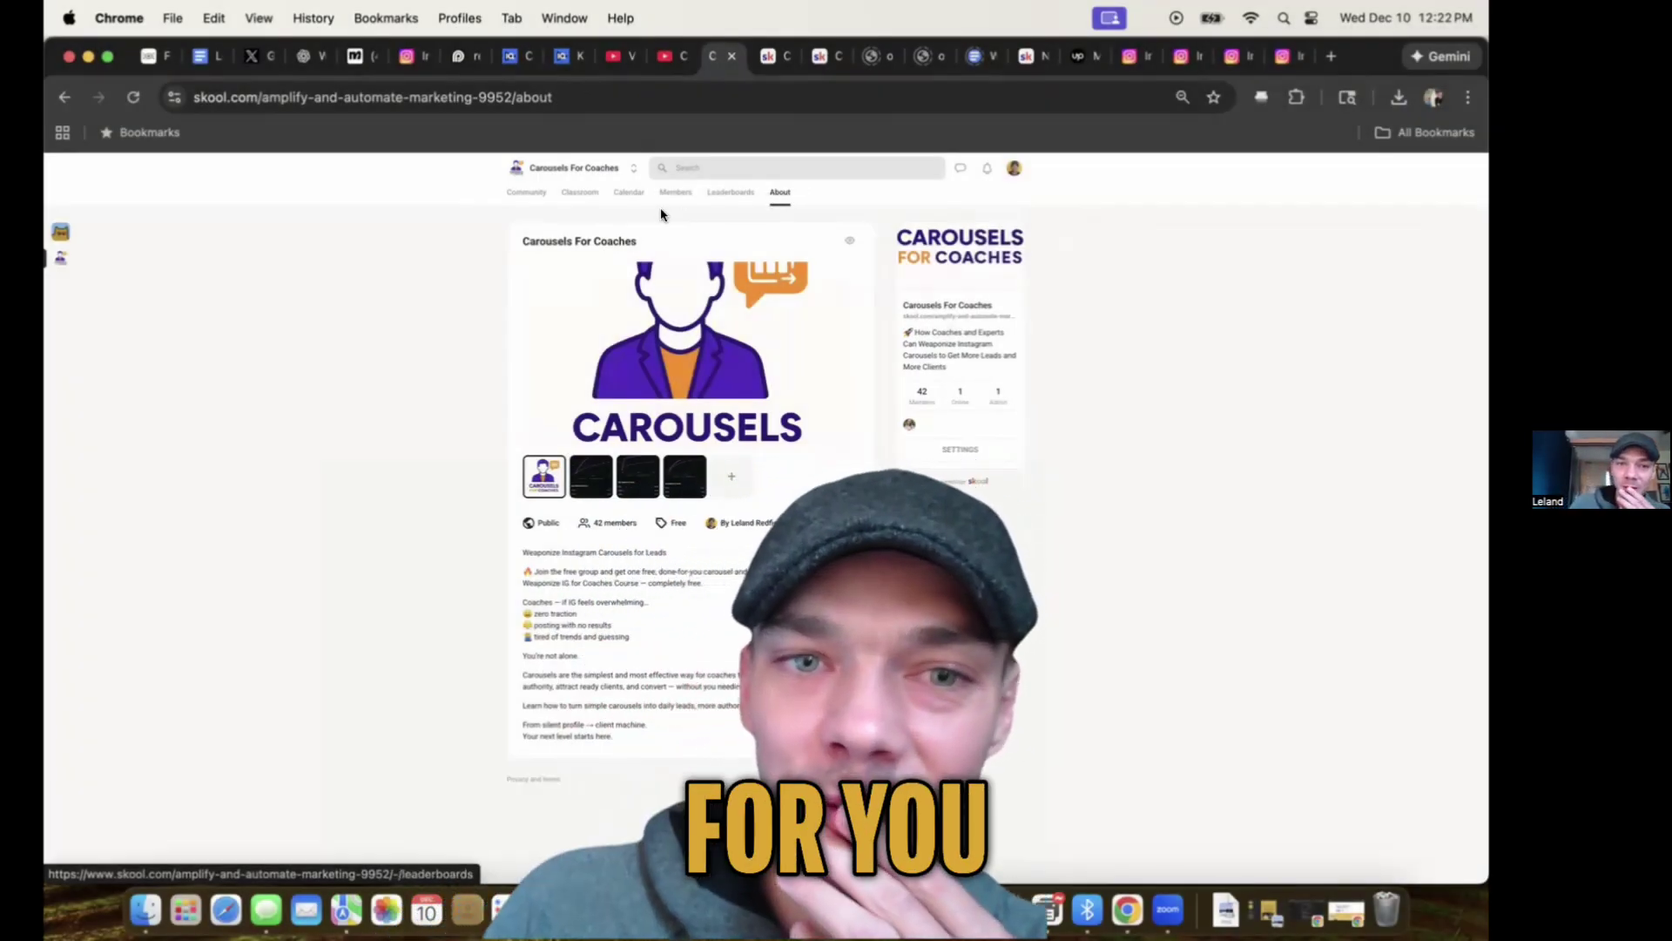
left_click(564, 191)
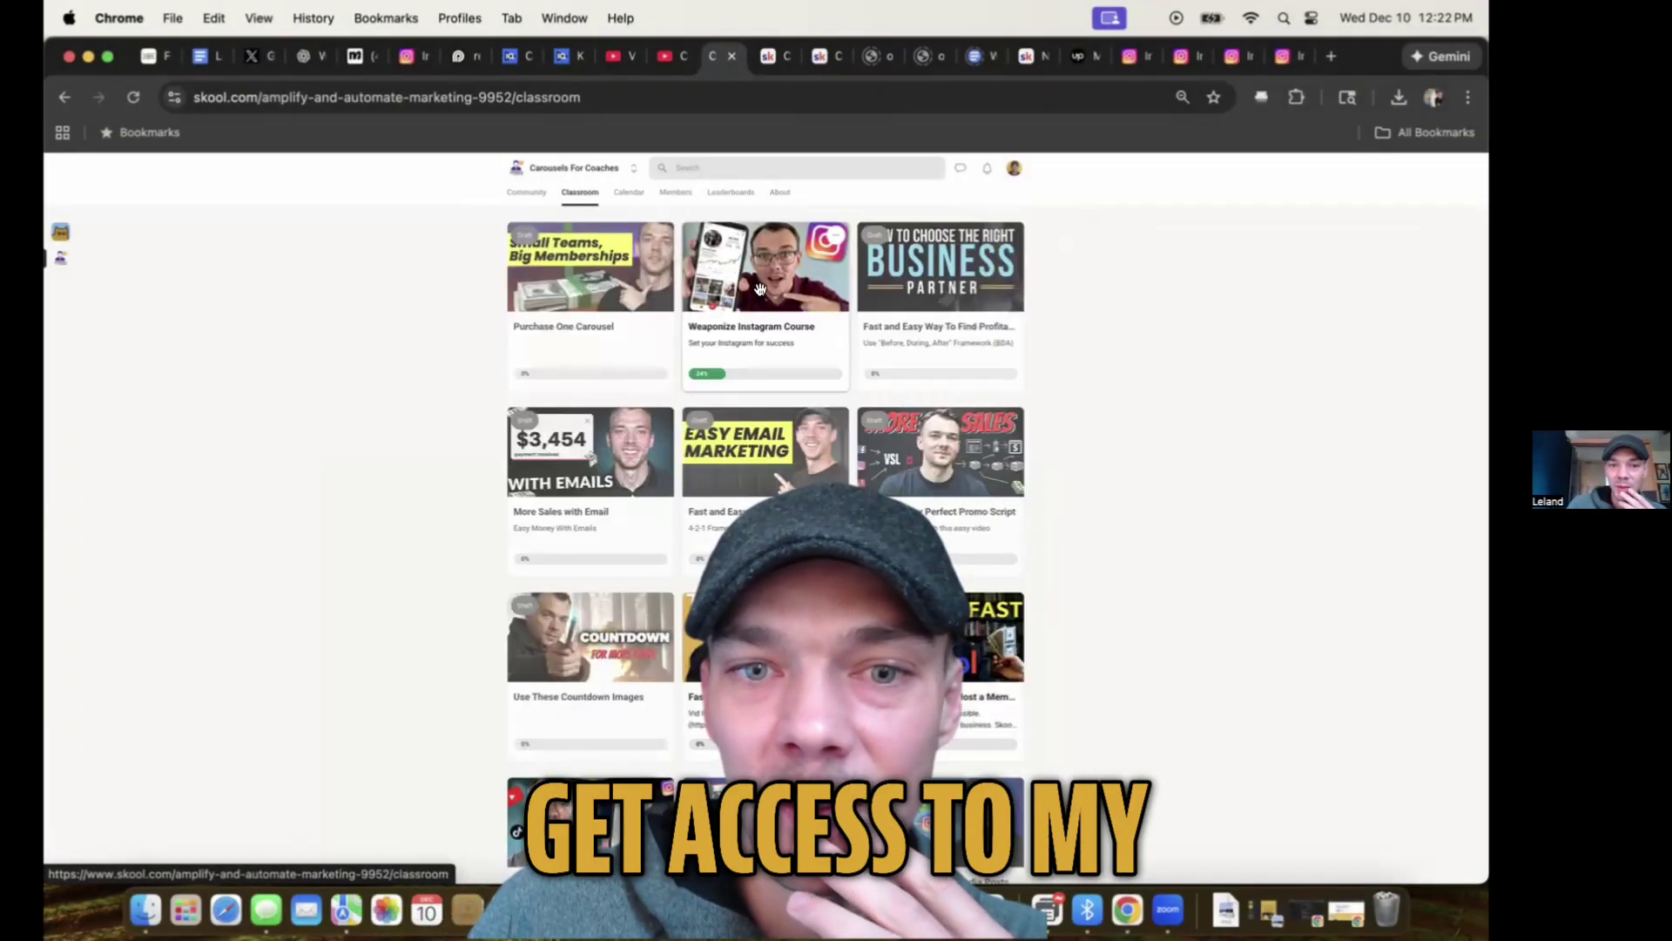
left_click(760, 296)
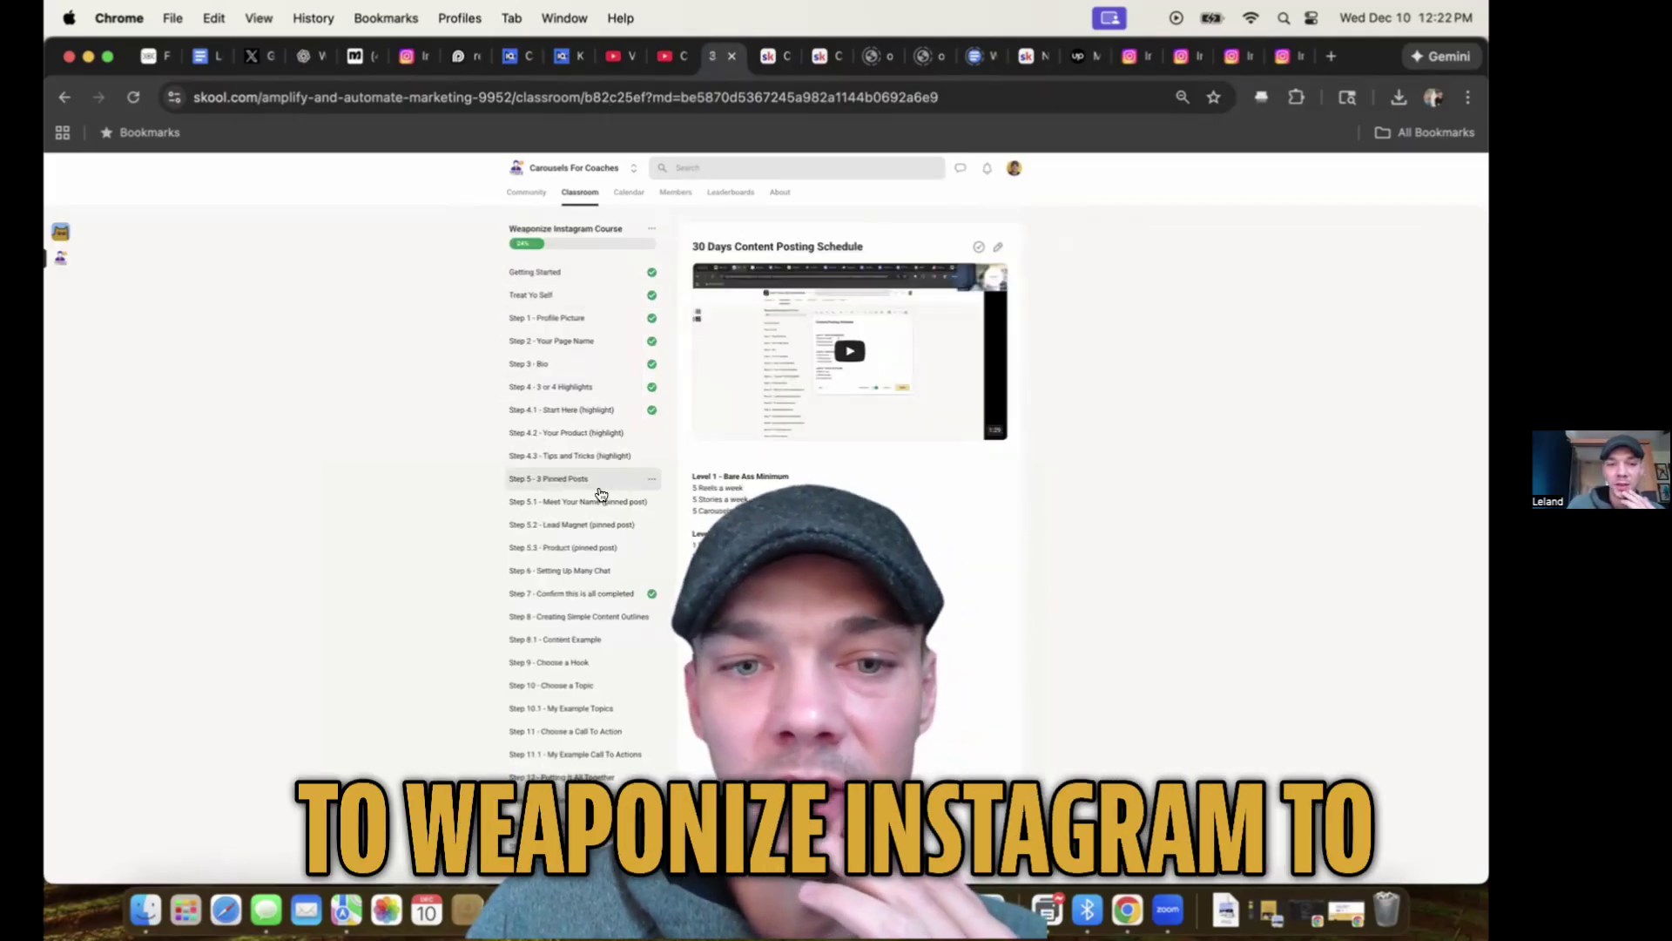
scroll(600, 496, "down", 3)
scroll(606, 513, "up", 3)
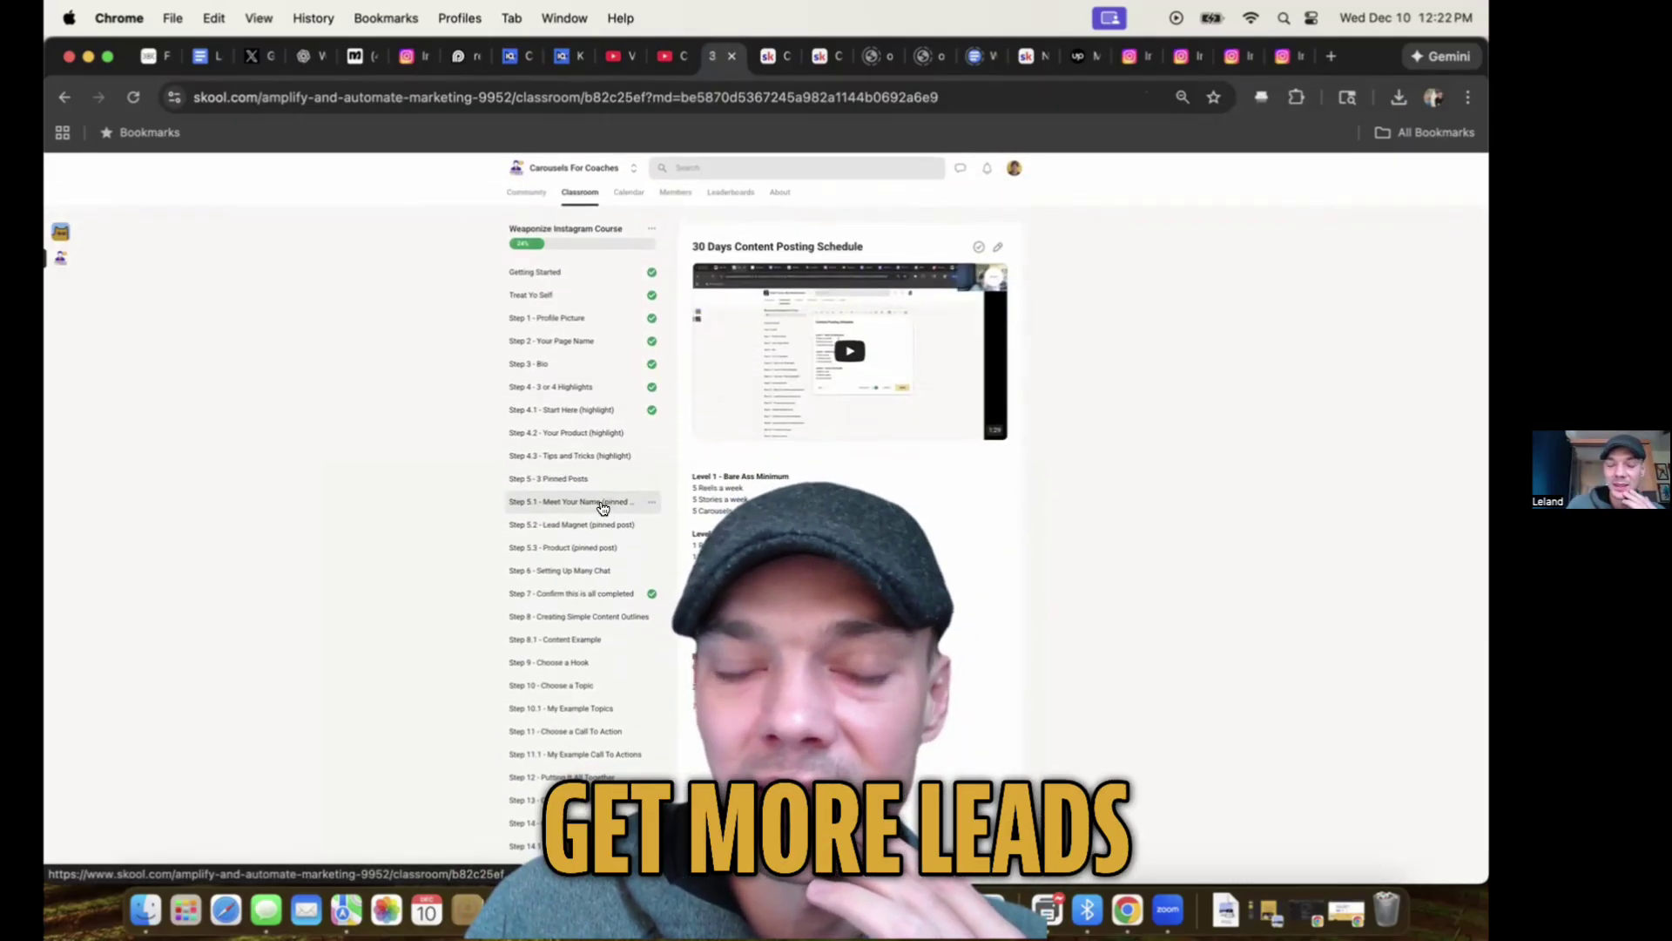
left_click(147, 55)
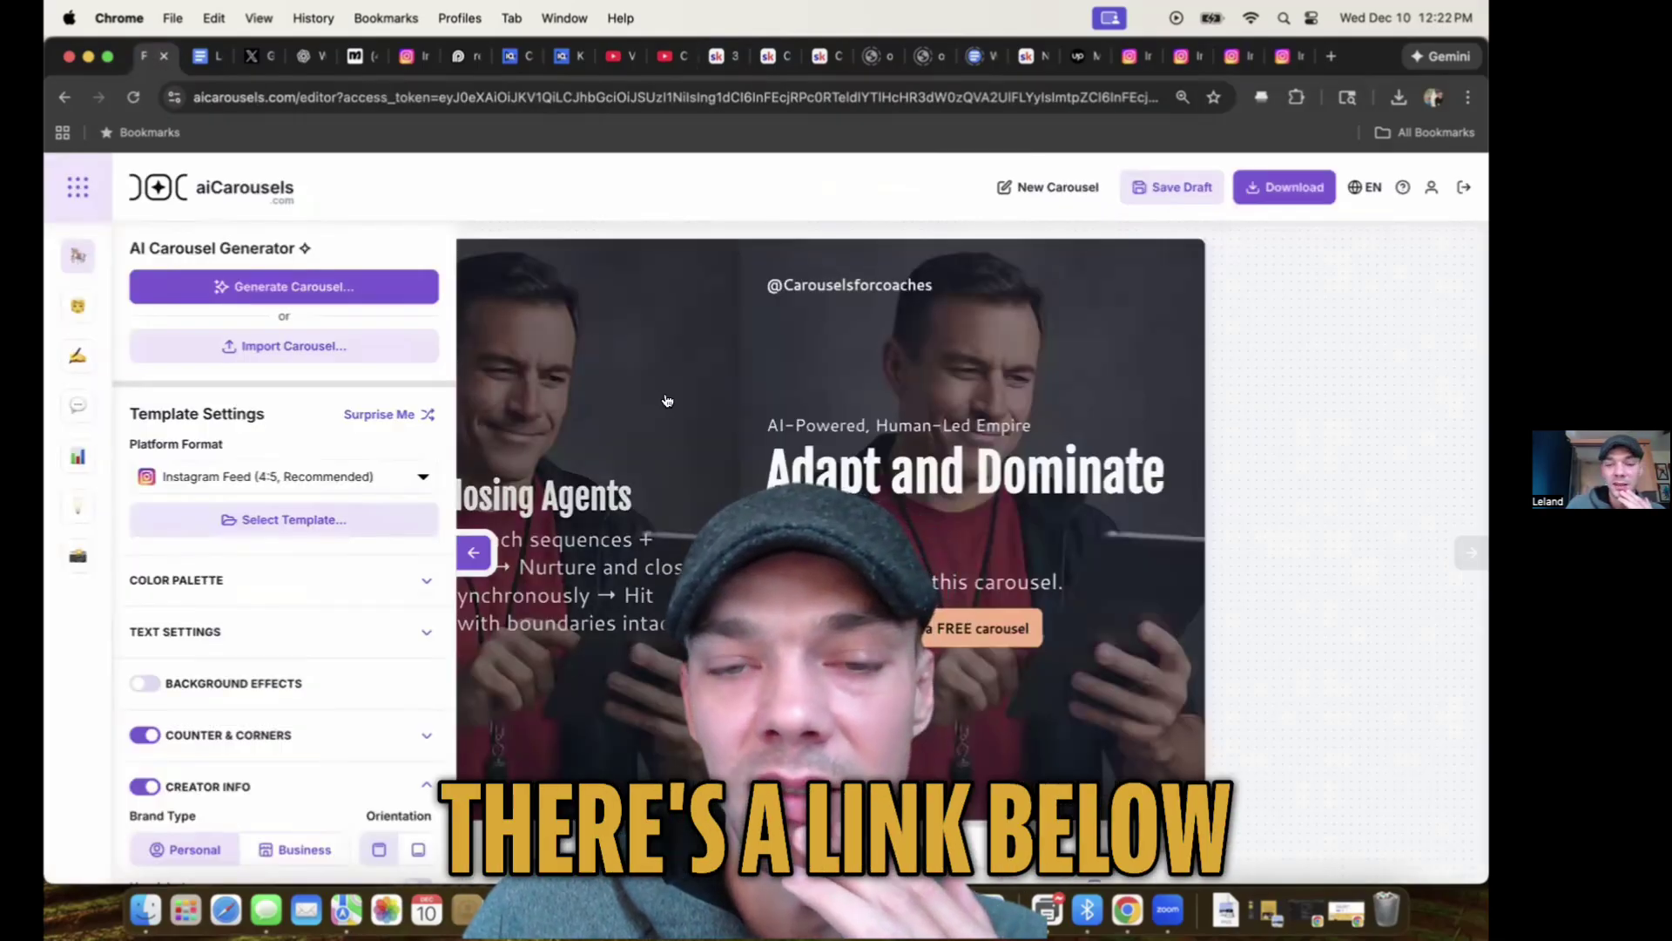